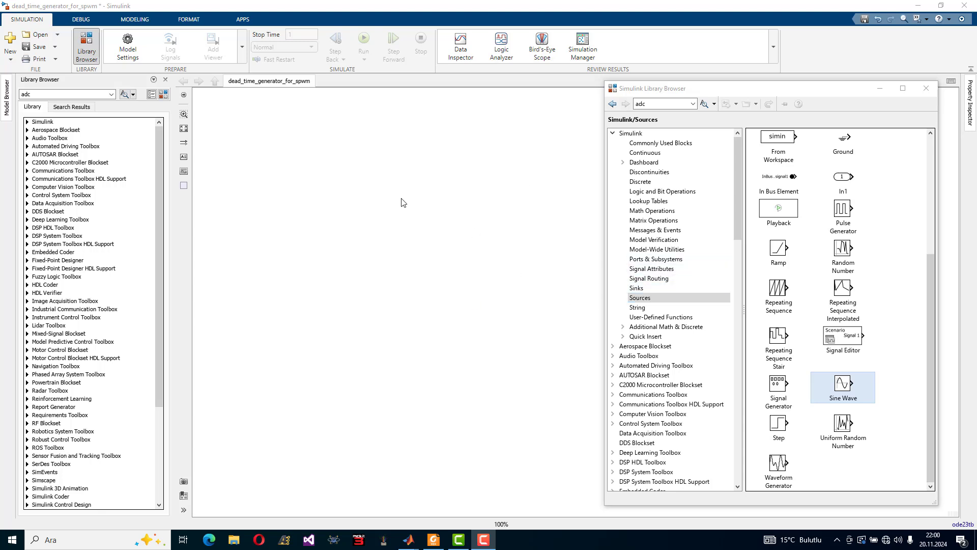
Add a Sine Wave block and a Constant block from the Simulink Sources library to the empty model
drag(846, 388, 285, 261)
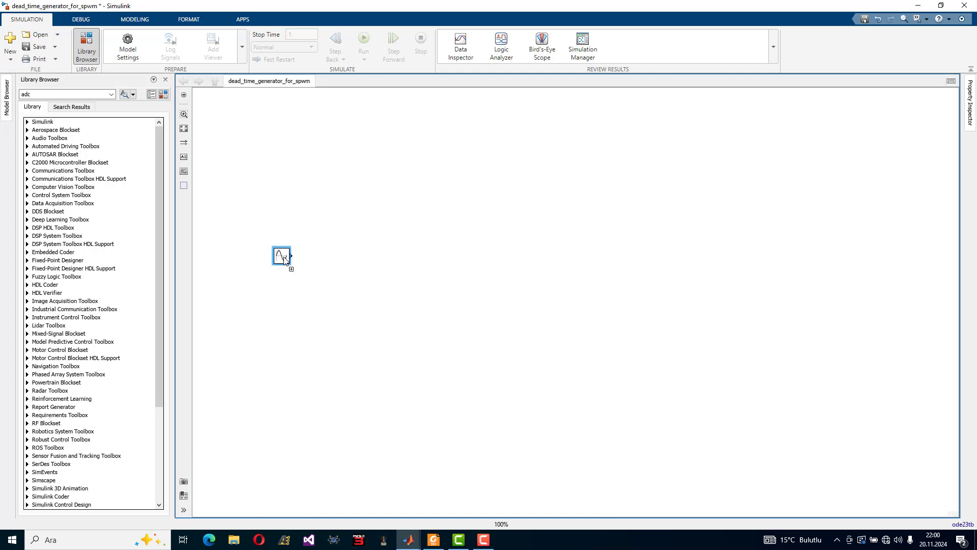
mouse_move(408, 538)
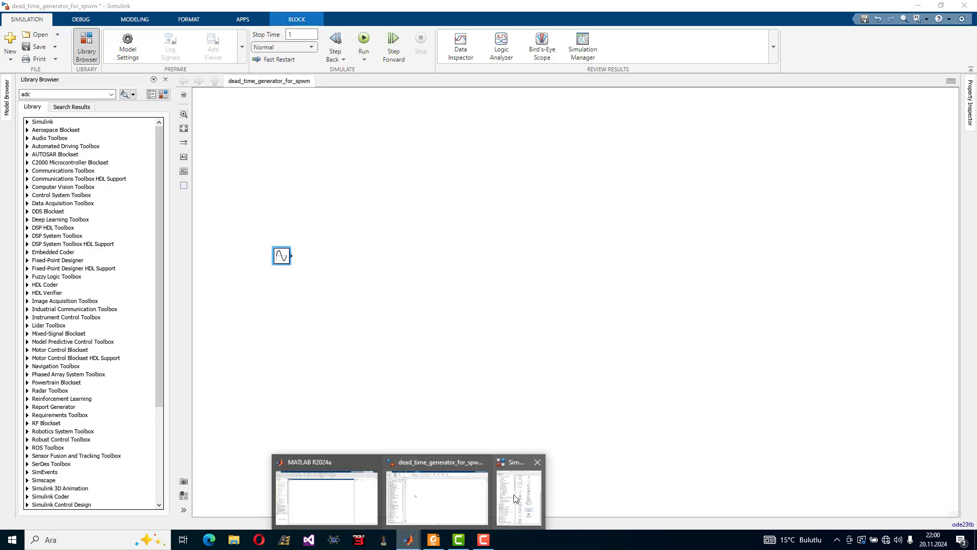
click(517, 496)
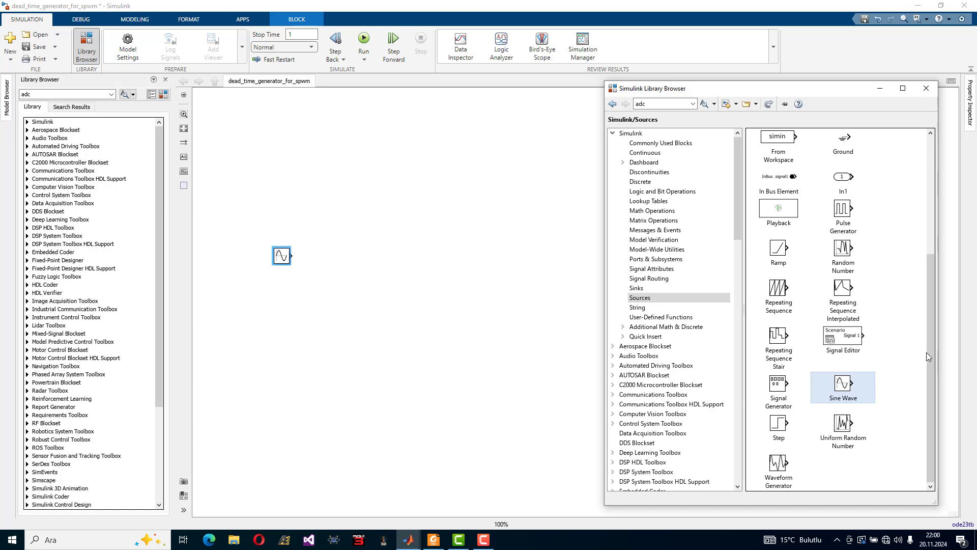
drag(930, 351, 929, 200)
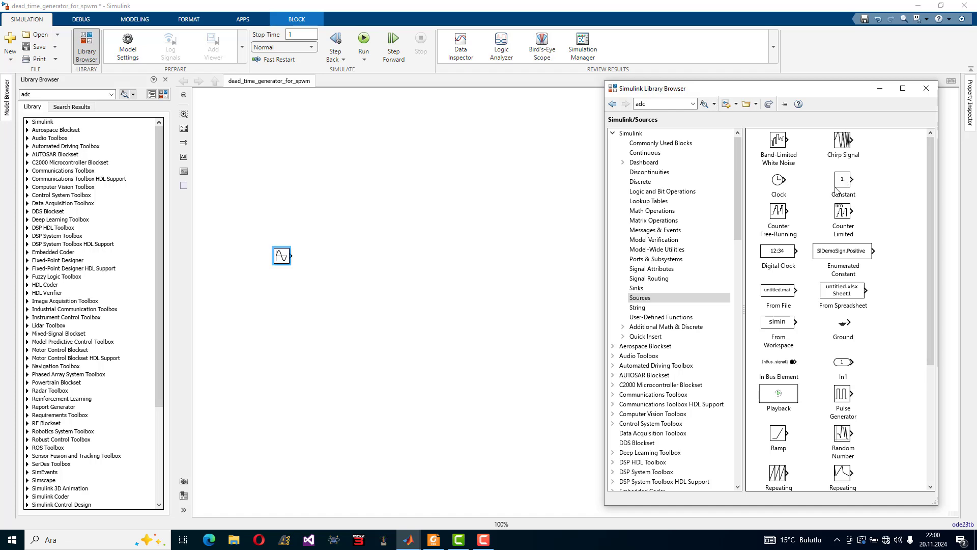
drag(841, 182, 348, 170)
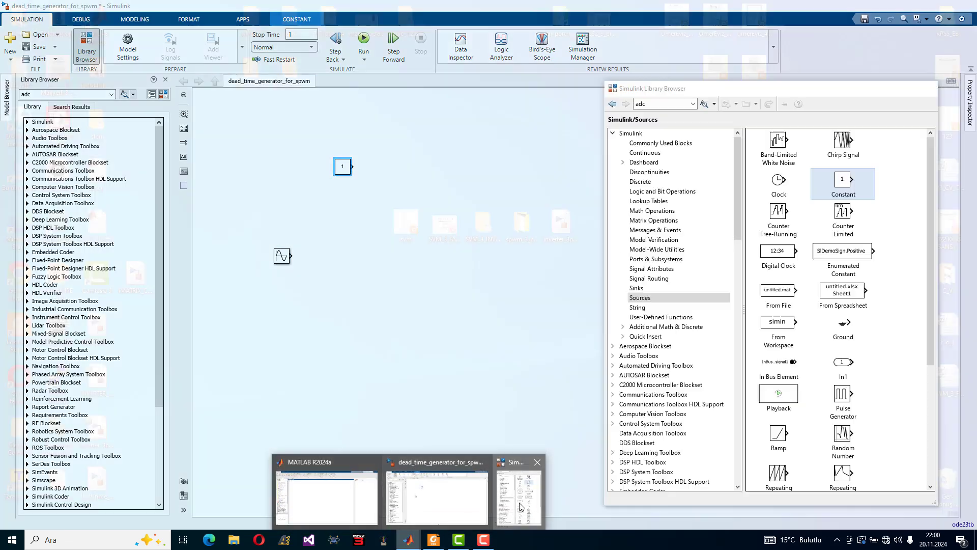
Look through the Sources, Commonly Used Blocks, Continuous and Discontinuities libraries for a triangle wave source
click(500, 491)
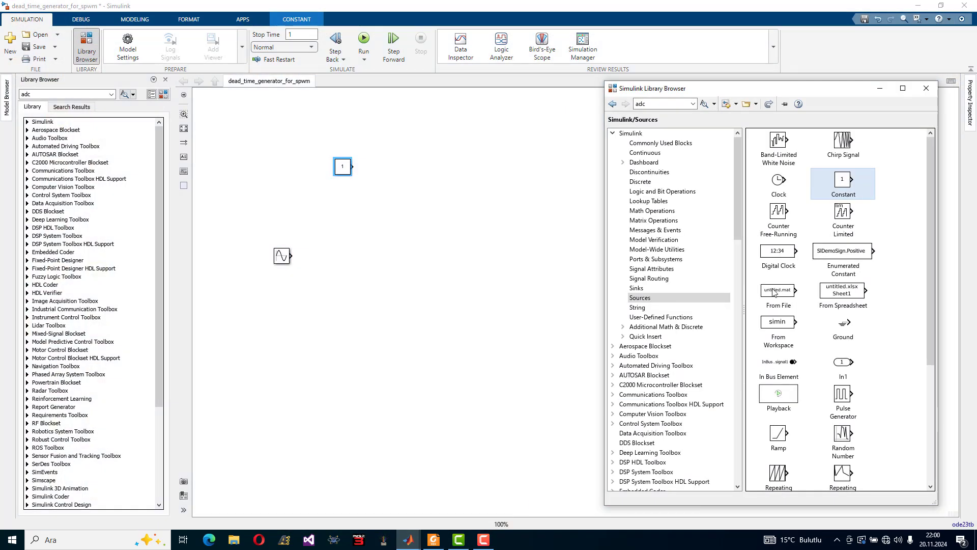
drag(927, 245, 916, 338)
scroll(912, 356, down, 1)
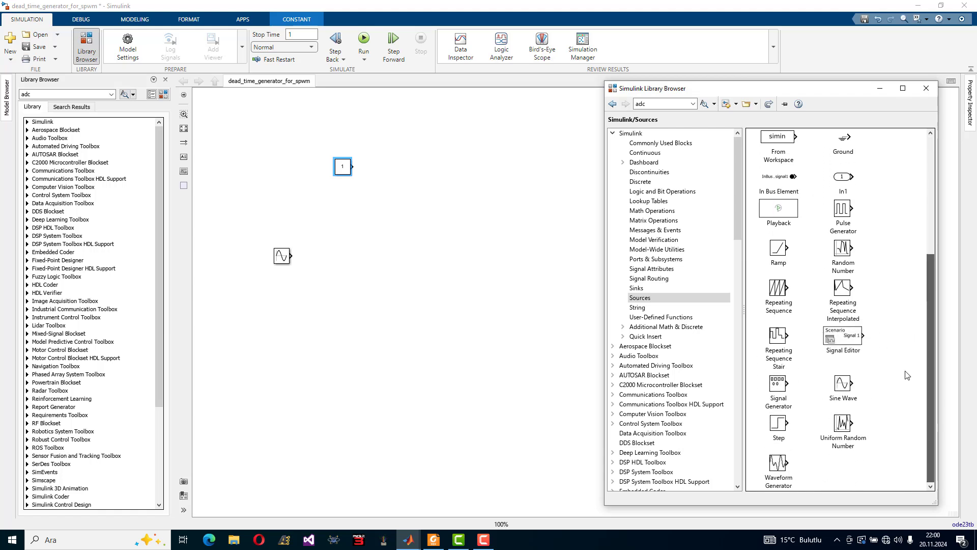
scroll(865, 229, up, 10)
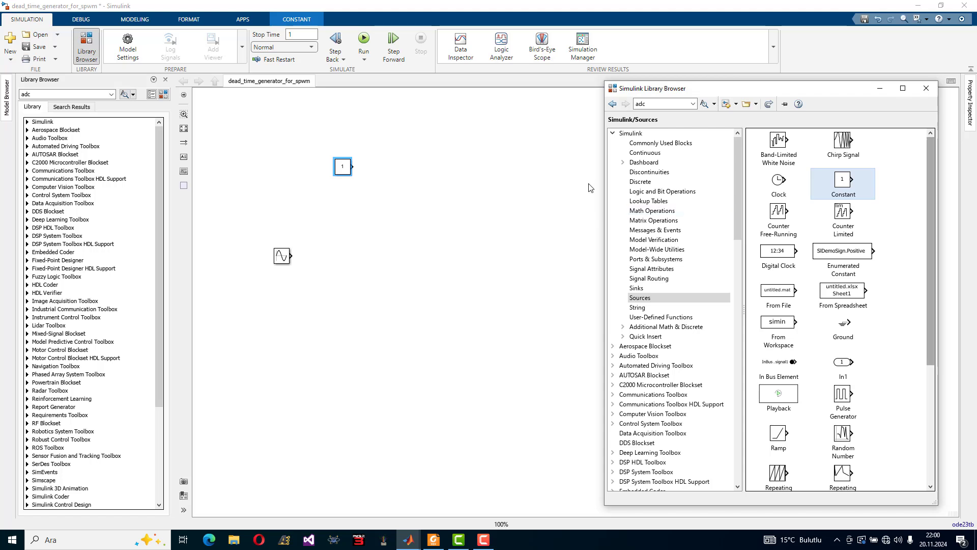
click(630, 133)
click(643, 145)
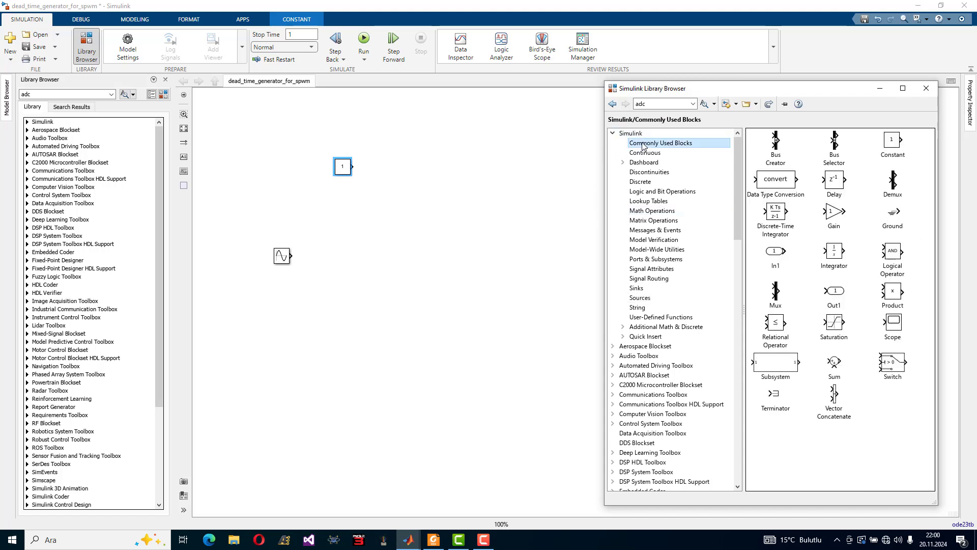
click(649, 153)
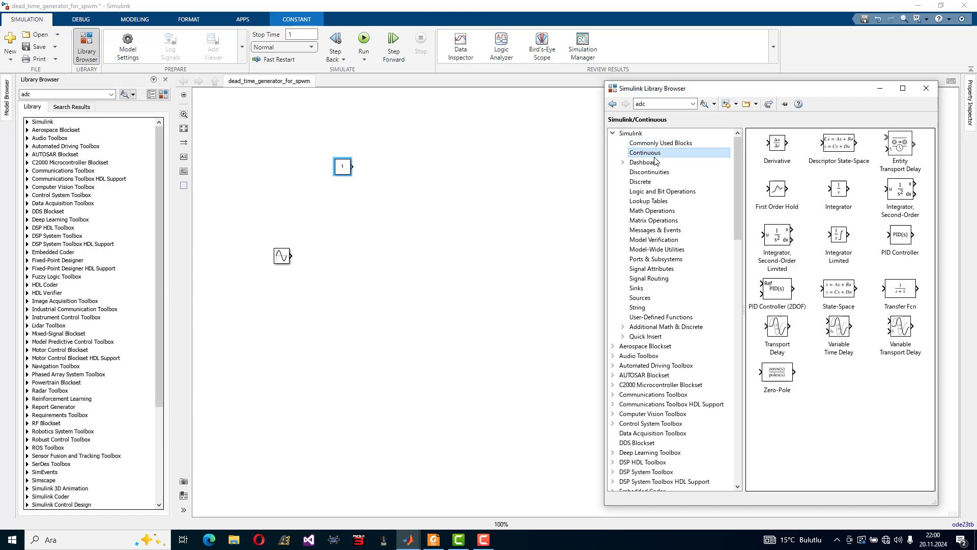
click(643, 162)
click(649, 172)
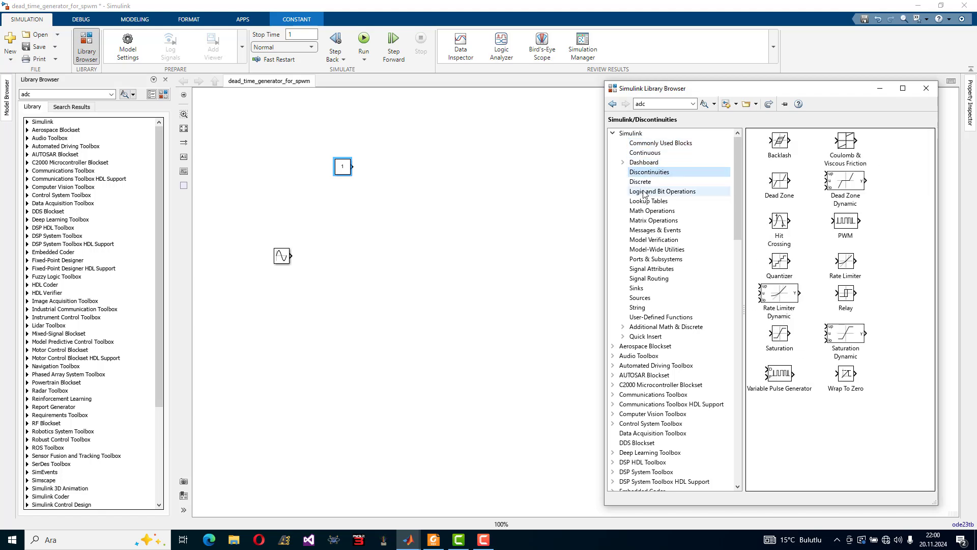
click(640, 298)
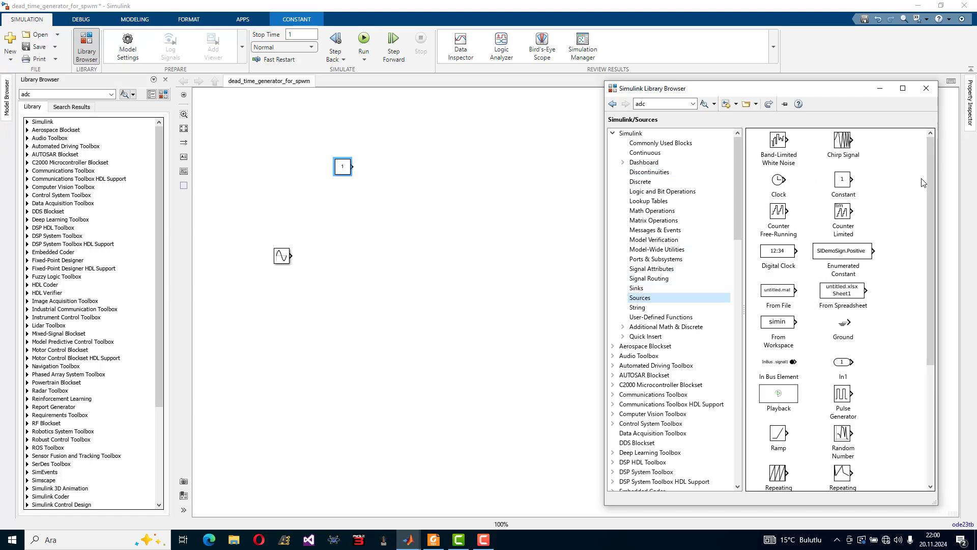
drag(929, 186, 948, 169)
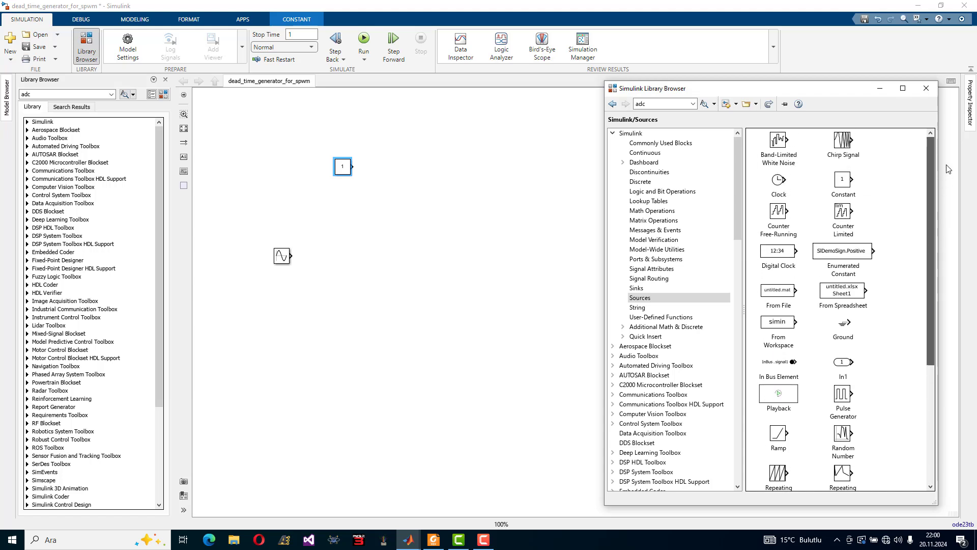
Add a Triangle Generator block above the Sine Wave block and move the Constant block out of its way
click(355, 201)
double_click(349, 265)
text(tri)
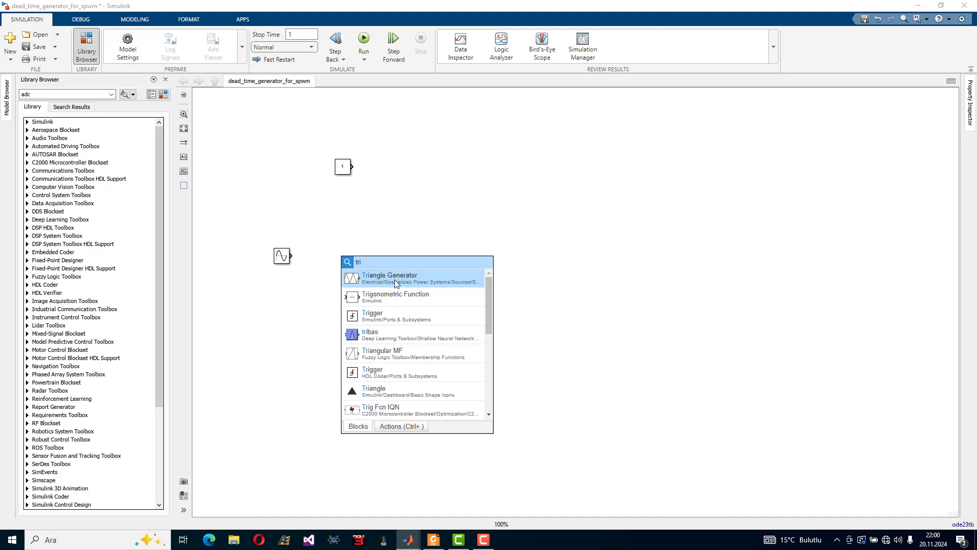
click(395, 279)
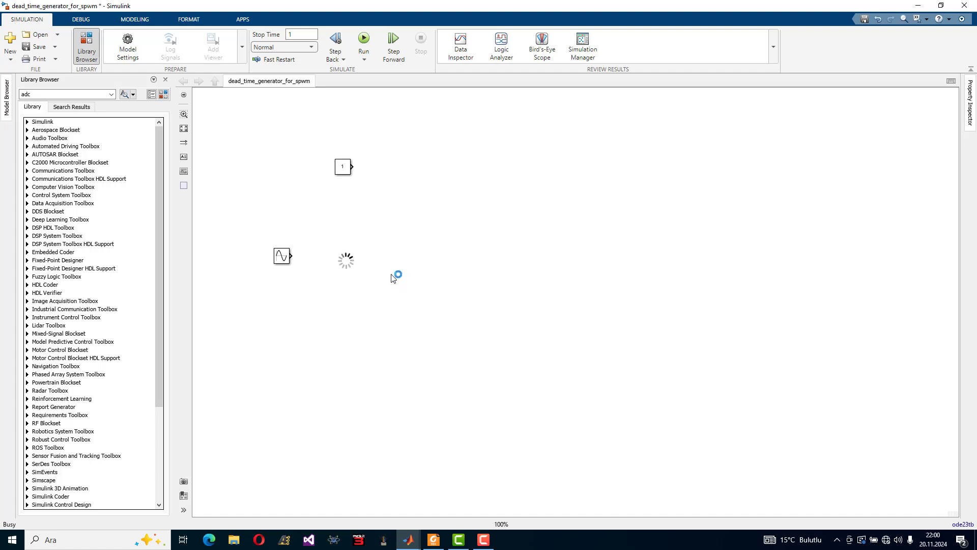
drag(342, 259, 272, 157)
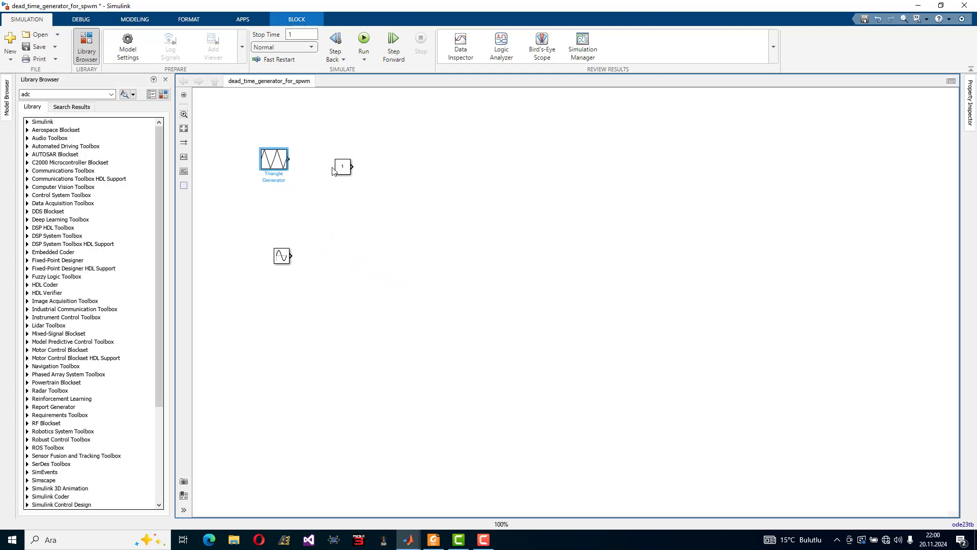
drag(342, 166, 497, 134)
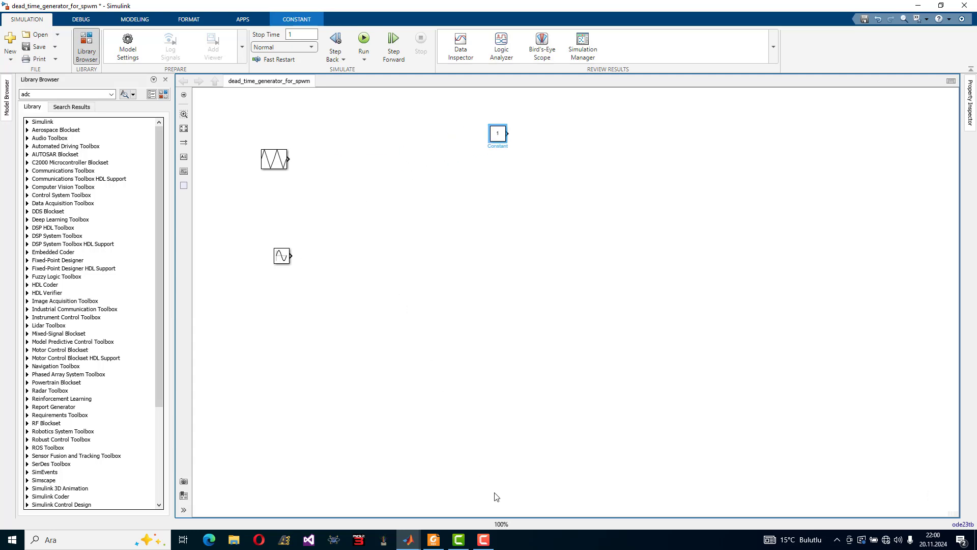
Add a Relational Operator block from the Commonly Used Blocks library, placing it below the Constant block
mouse_move(411, 539)
click(539, 491)
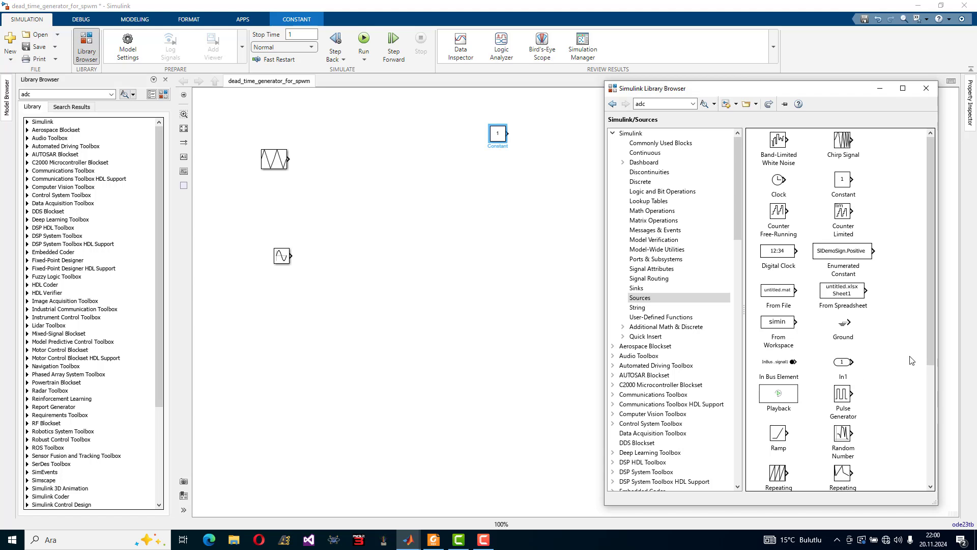
drag(932, 296, 903, 432)
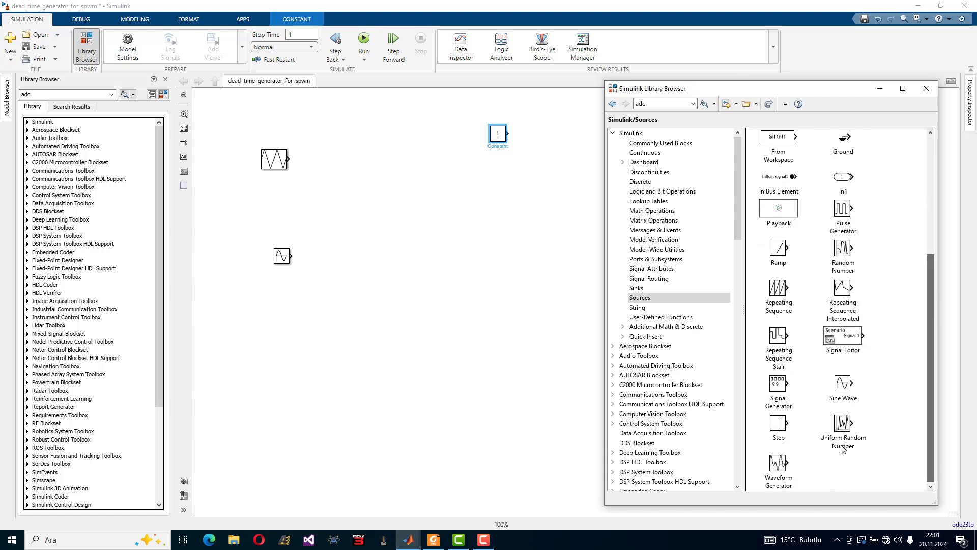
click(644, 288)
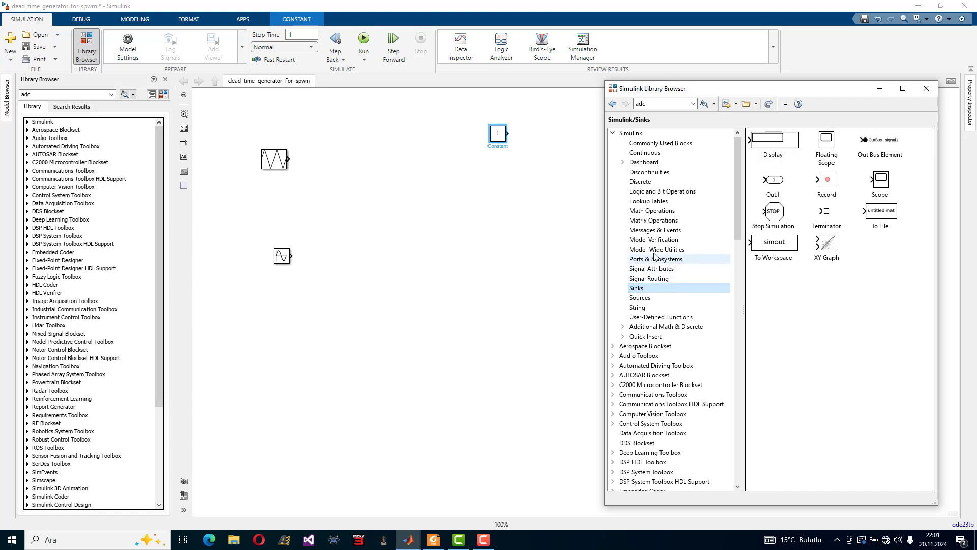
click(641, 147)
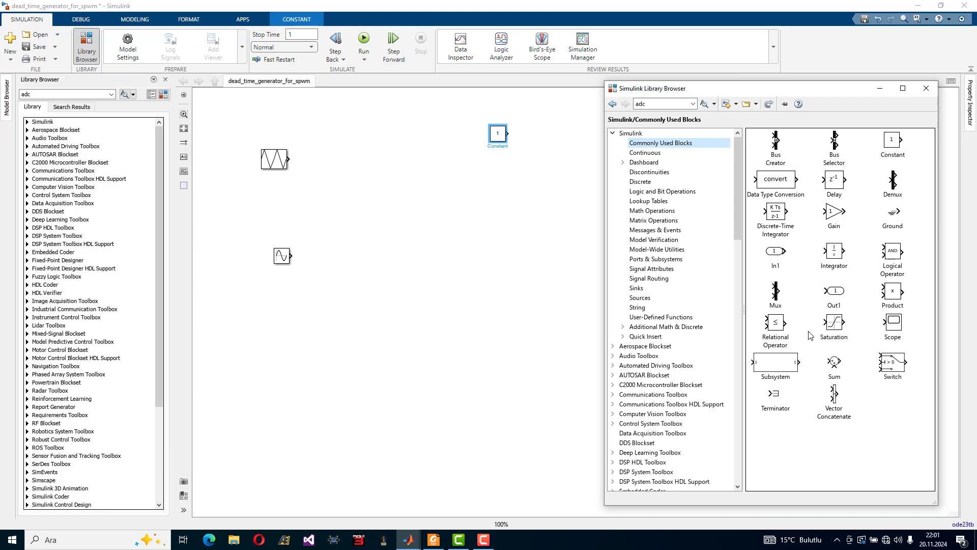
drag(778, 320, 489, 201)
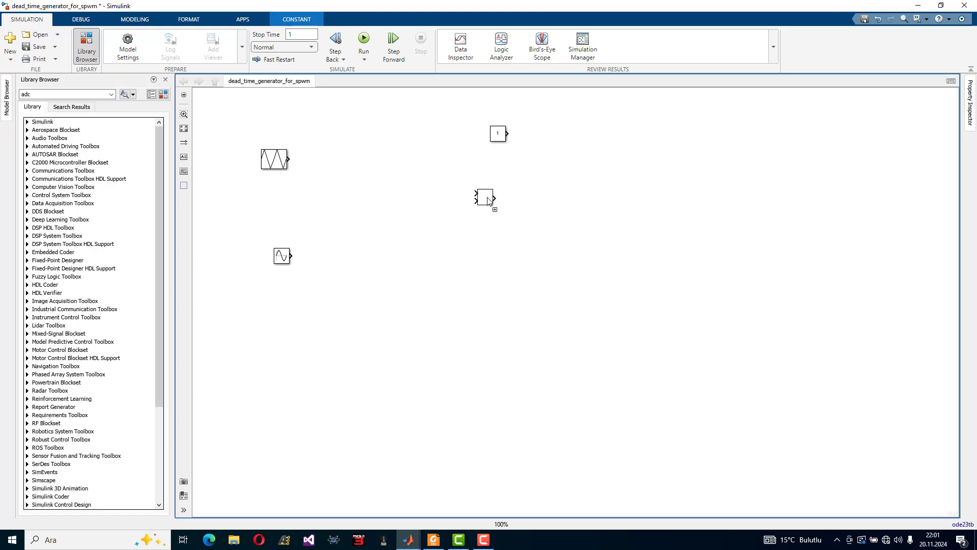
Add a Logical Operator block from the Commonly Used Blocks library beside the Relational Operator
click(408, 539)
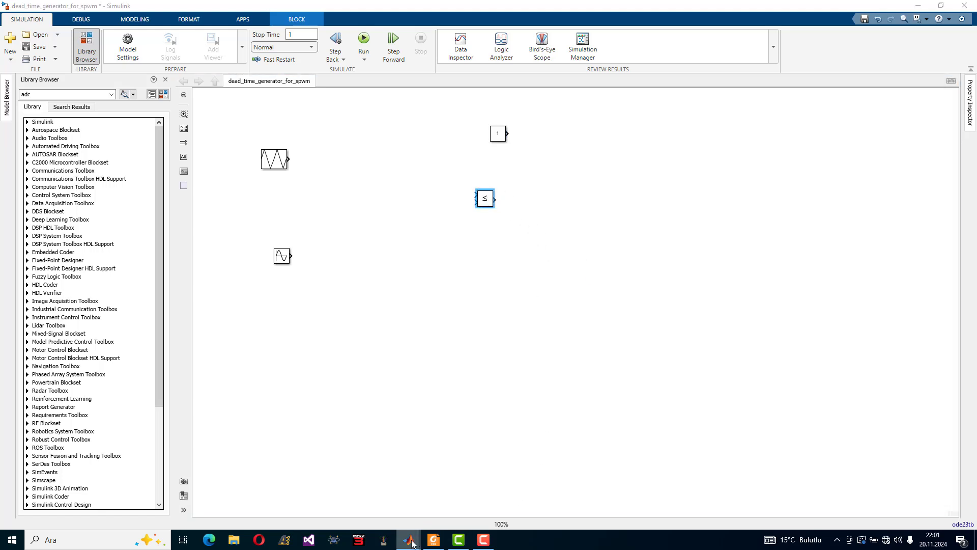
click(530, 508)
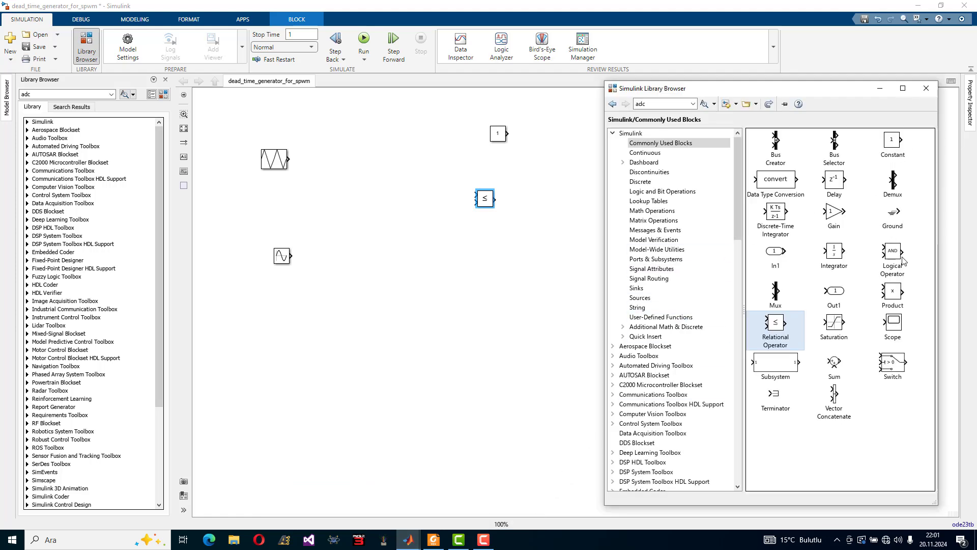
drag(903, 260, 556, 199)
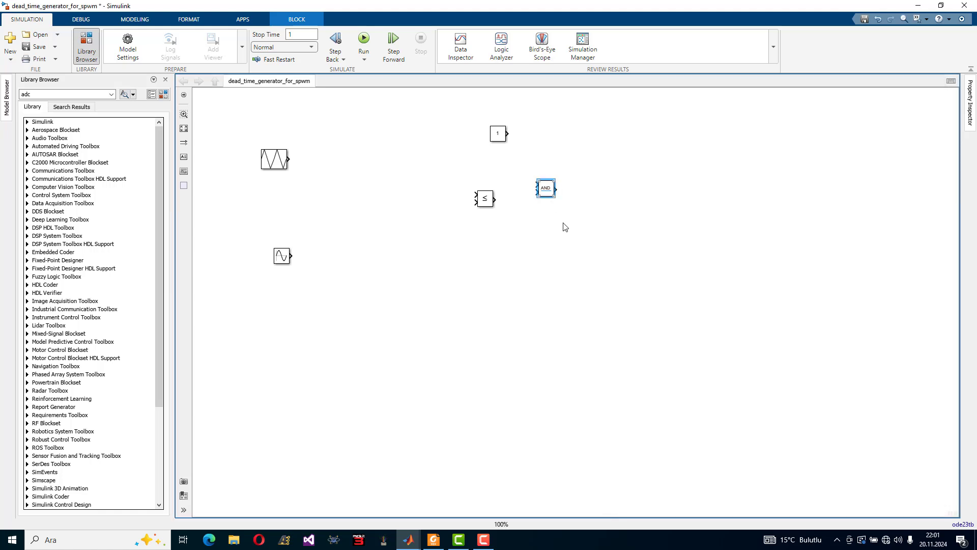
Add an Add block to the model and place it below the operator blocks
click(610, 220)
double_click(610, 220)
text(add)
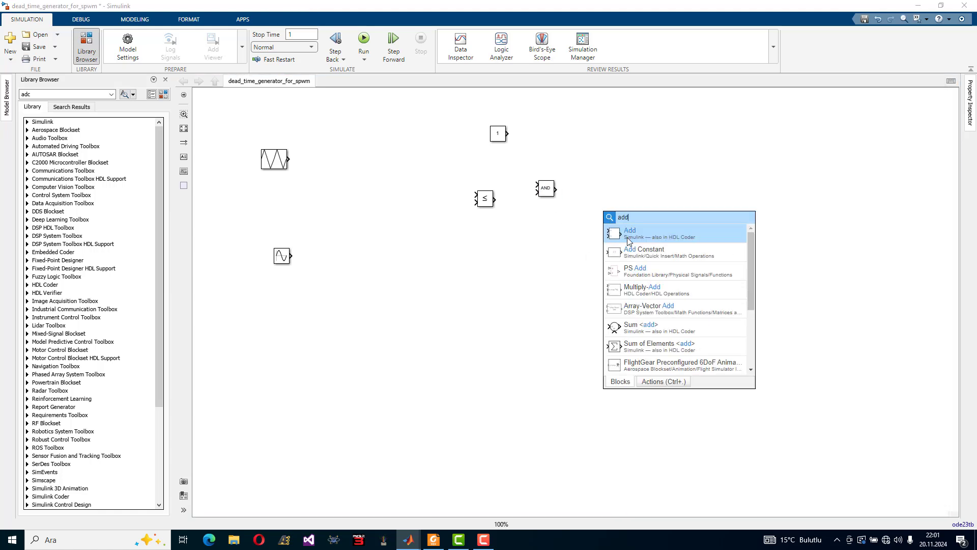
click(636, 240)
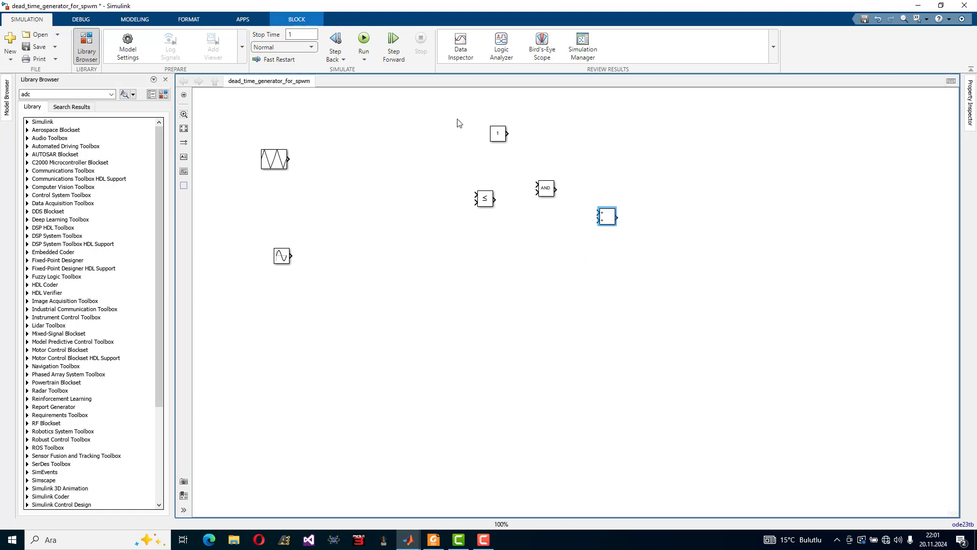
drag(610, 220, 621, 299)
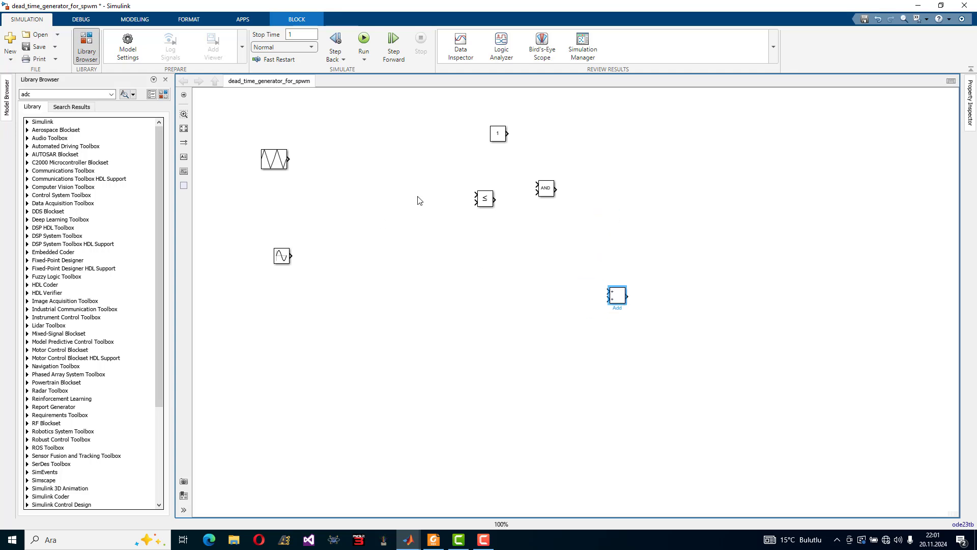
Spread out the layout, moving the Constant and both operator blocks away from the source blocks and bringing the Triangle Generator and Sine Wave closer together
drag(499, 133, 634, 141)
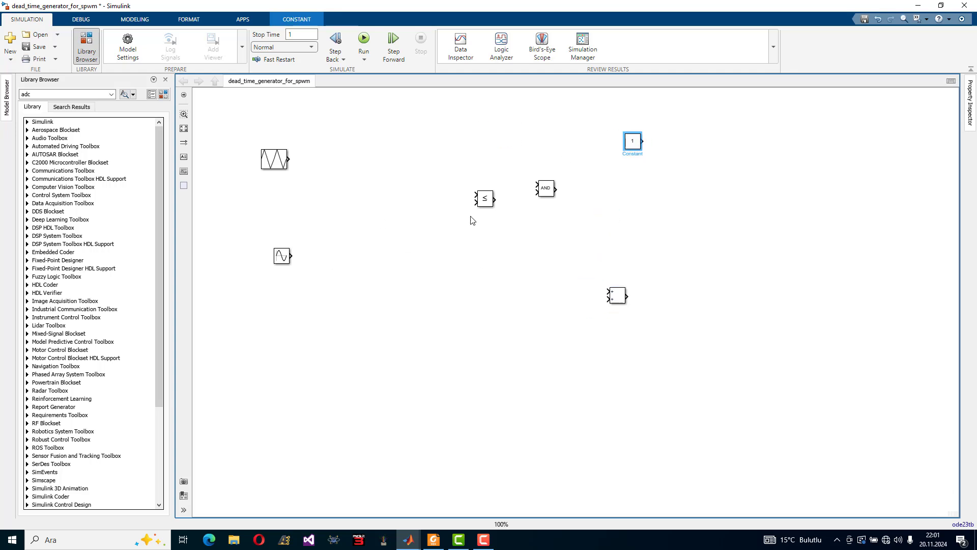
drag(485, 199, 647, 220)
drag(548, 190, 705, 177)
drag(278, 165, 332, 177)
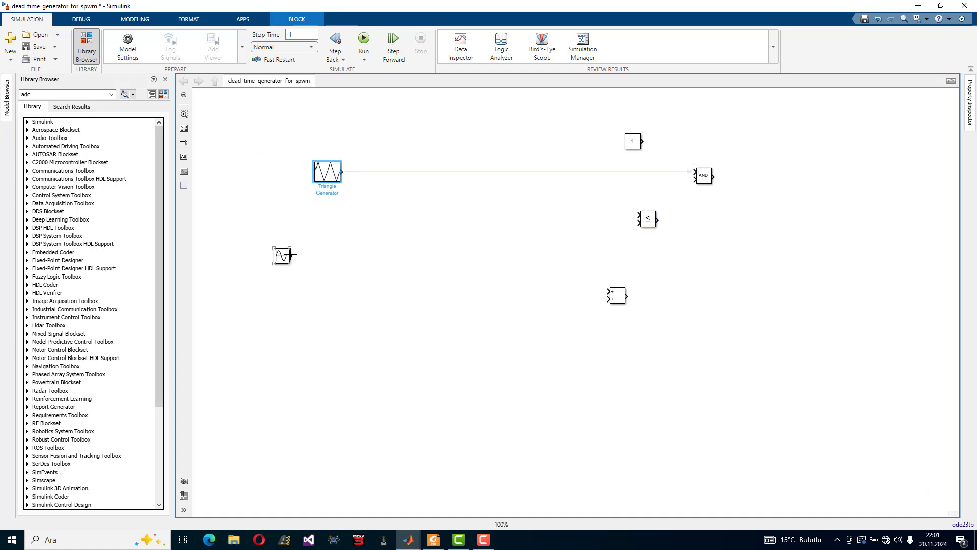
drag(283, 257, 321, 238)
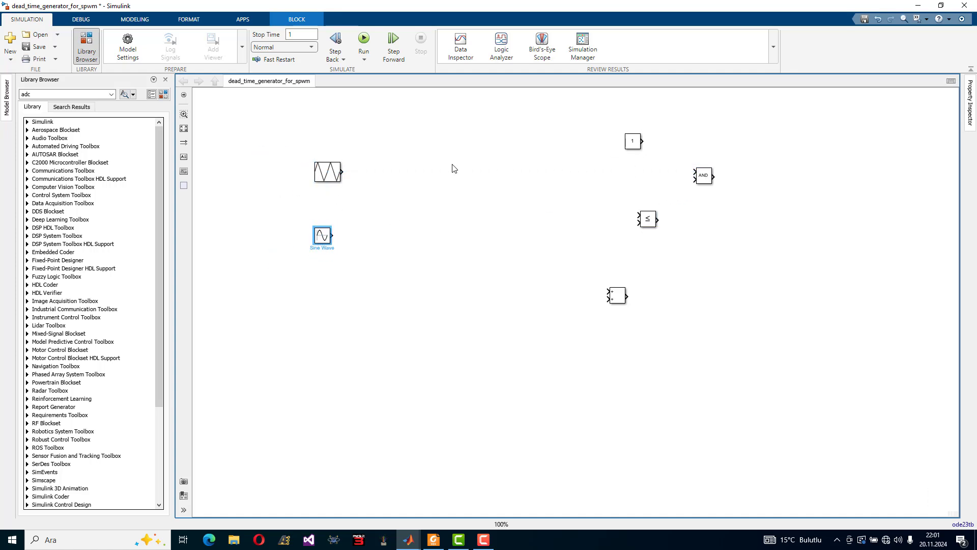
Set the Triangle Generator's frequency to 2000 Hz
scroll(388, 180, up, 1)
double_click(313, 171)
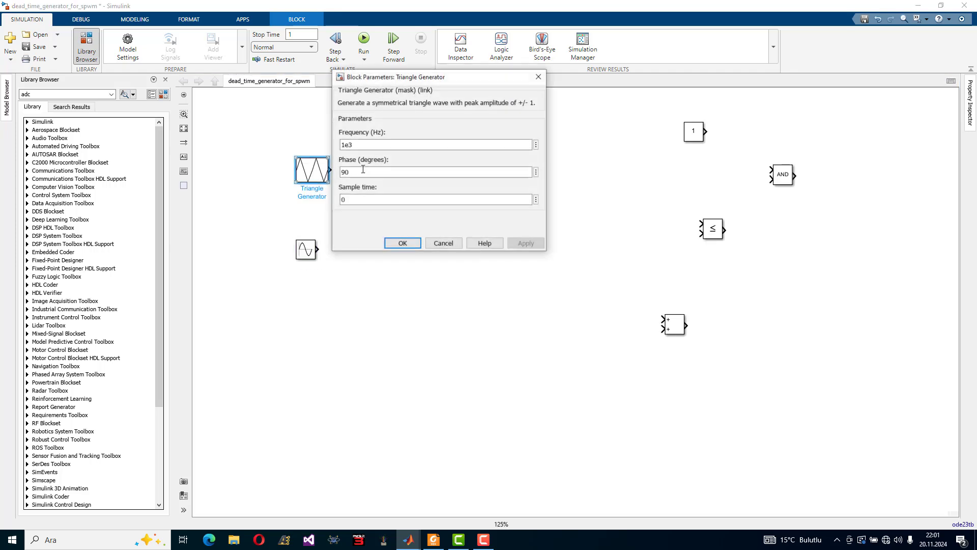
double_click(424, 145)
text(2000)
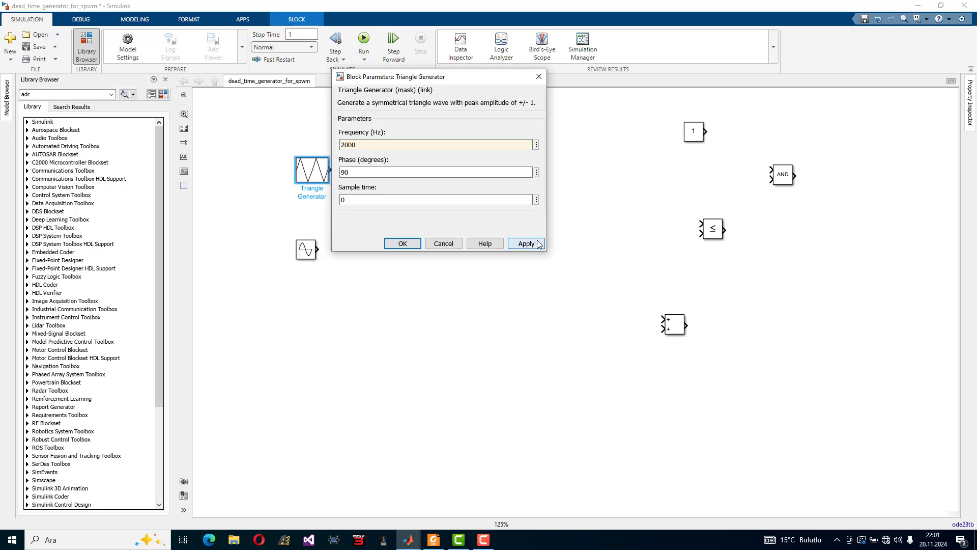
click(402, 243)
Set the Sine Wave's amplitude to 0.95 and its frequency to 2*pi*50 rad/sec
double_click(308, 250)
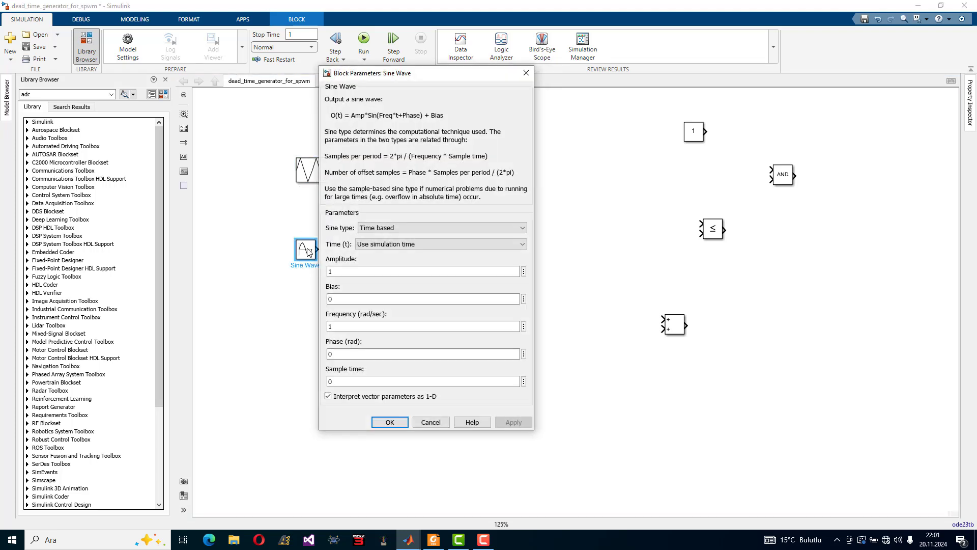
double_click(351, 272)
text(0.95)
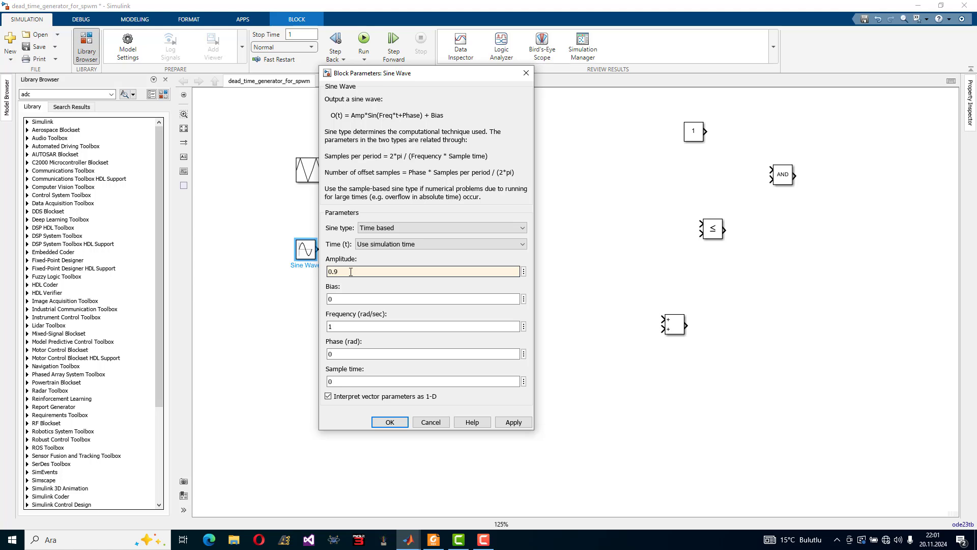
double_click(346, 325)
text(2*)
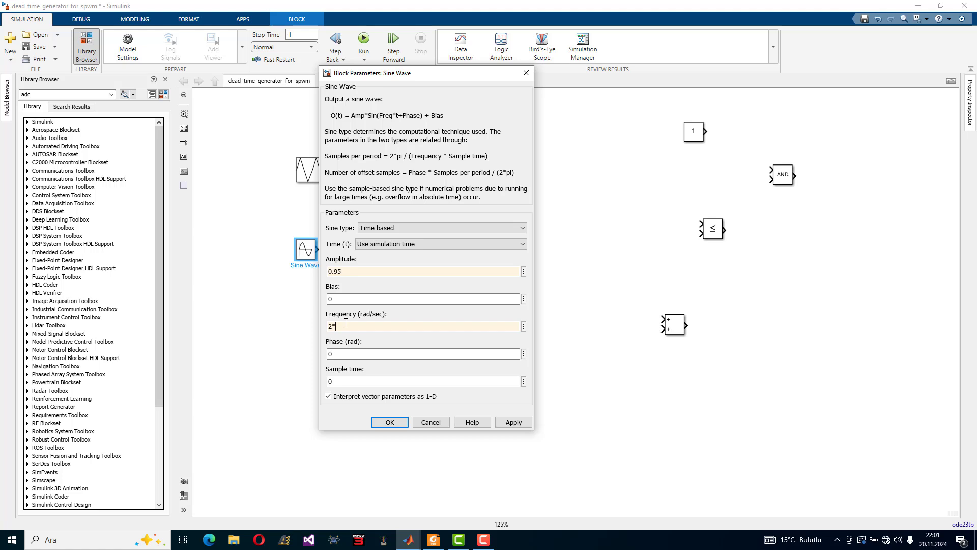
text(pi*50)
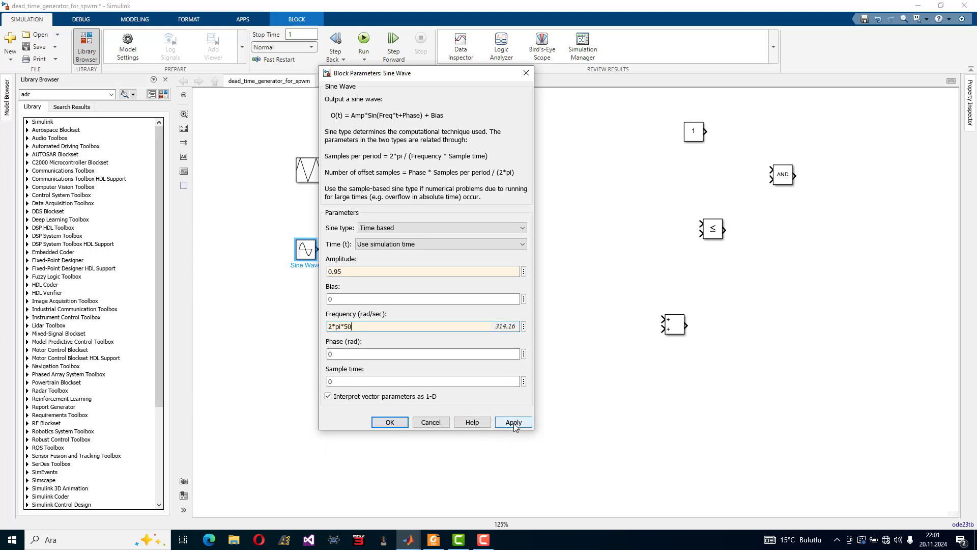
Enter Ts as the Sine Wave's sample time and go back to the model canvas
double_click(380, 383)
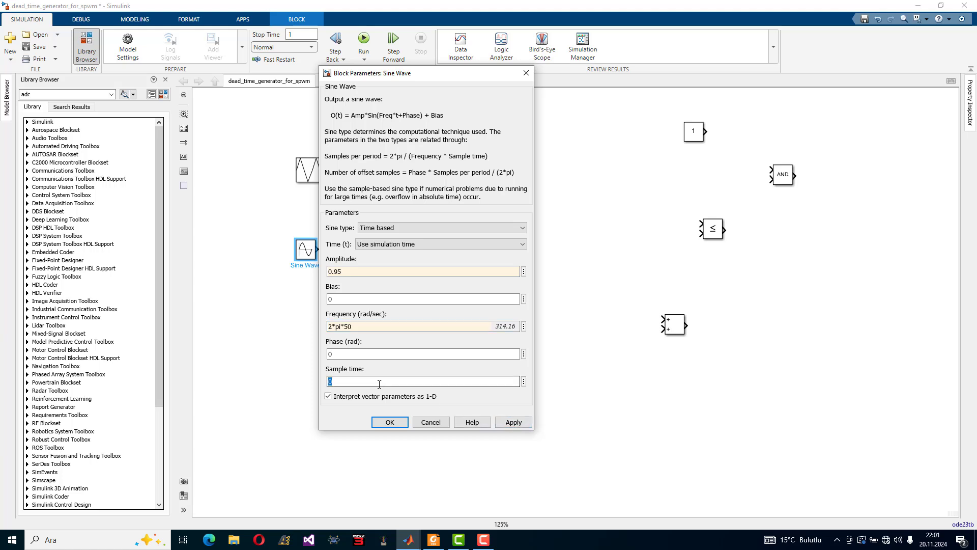
text(TS)
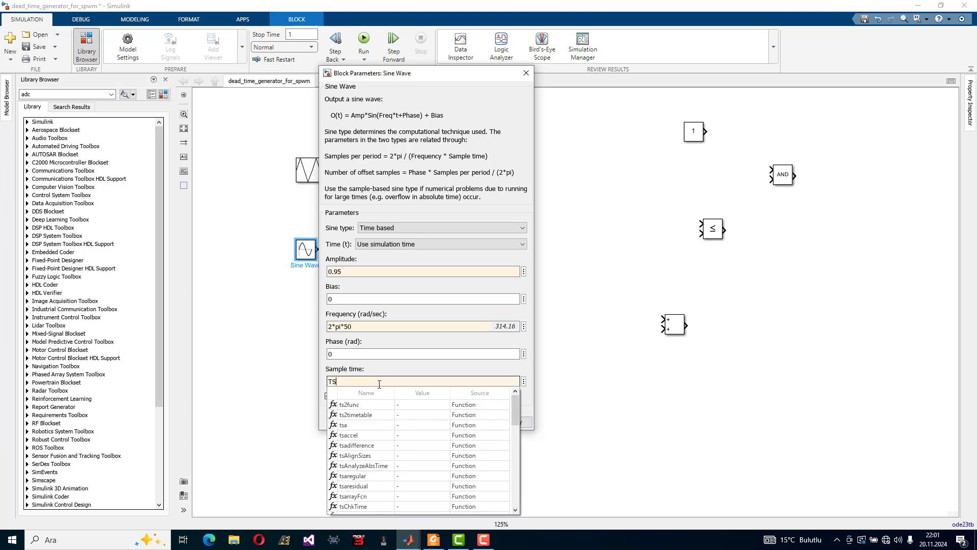
key(BackSpace)
text(s)
key(Return)
click(271, 276)
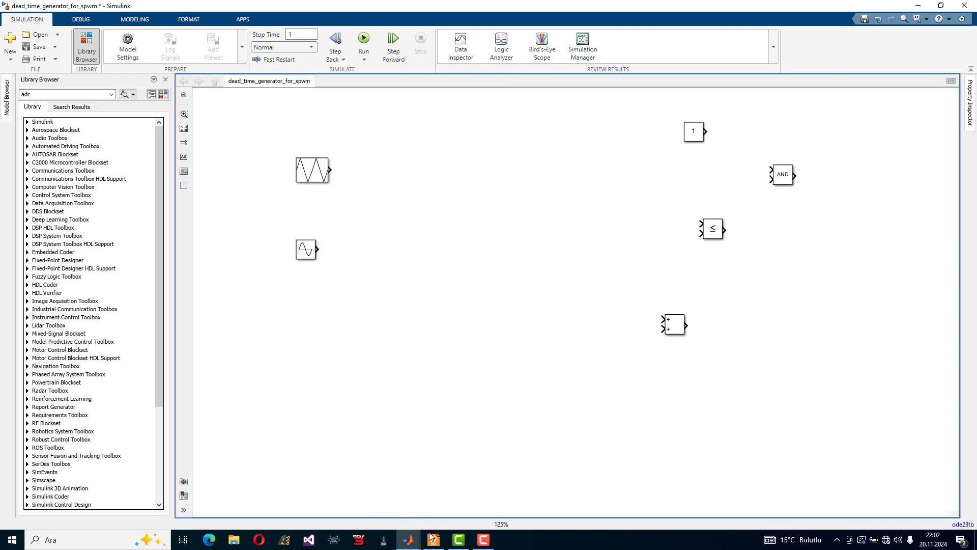
Switch to the MATLAB Command Window, define Ts=5e-5; as a workspace variable, and return to the Simulink model
mouse_move(408, 538)
click(336, 512)
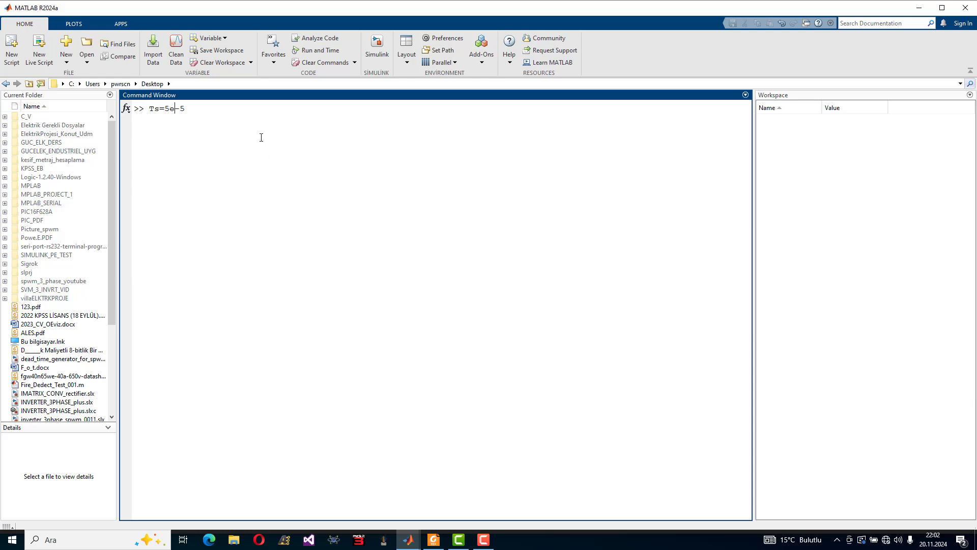
key(Return)
click(920, 8)
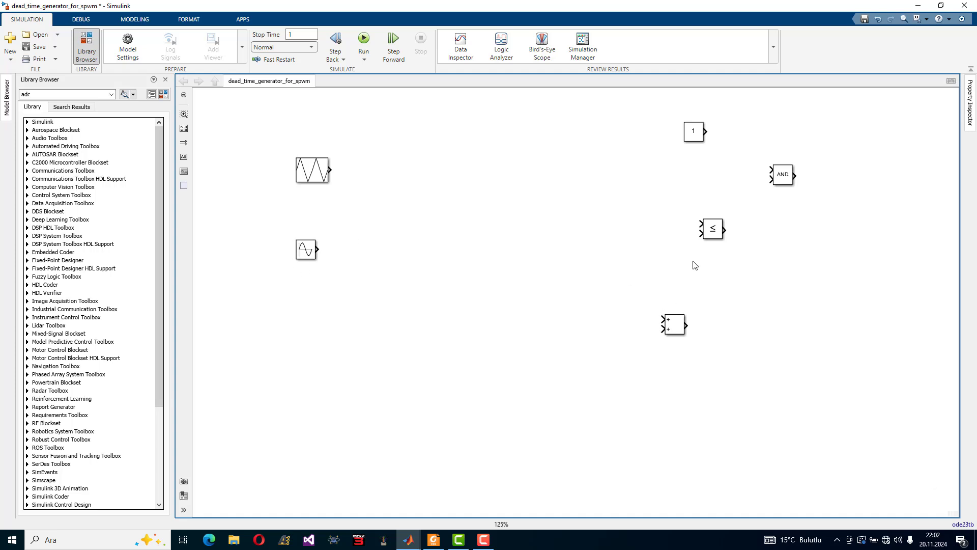
Move the Relational Operator close to the two source blocks and the Logical Operator up beside it
drag(713, 230, 449, 220)
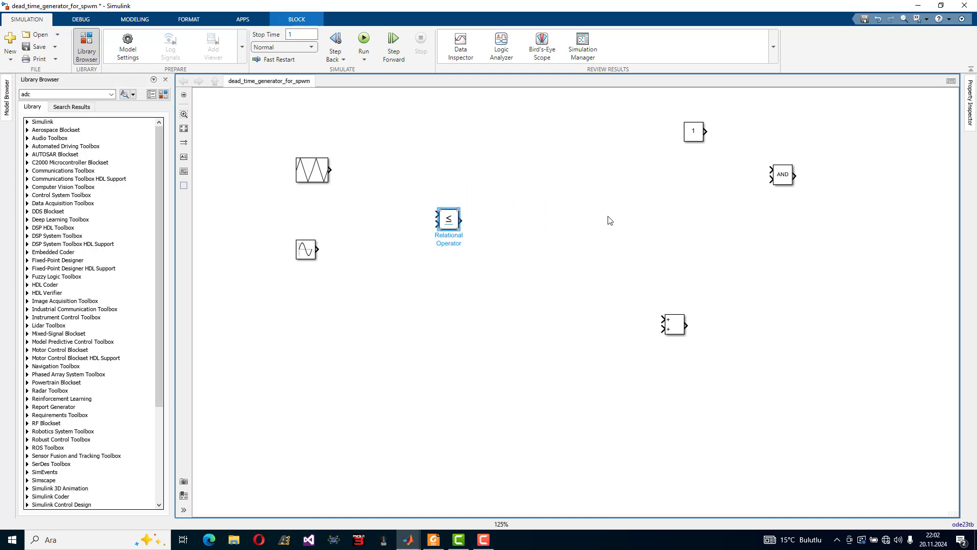
click(783, 178)
drag(784, 199, 552, 195)
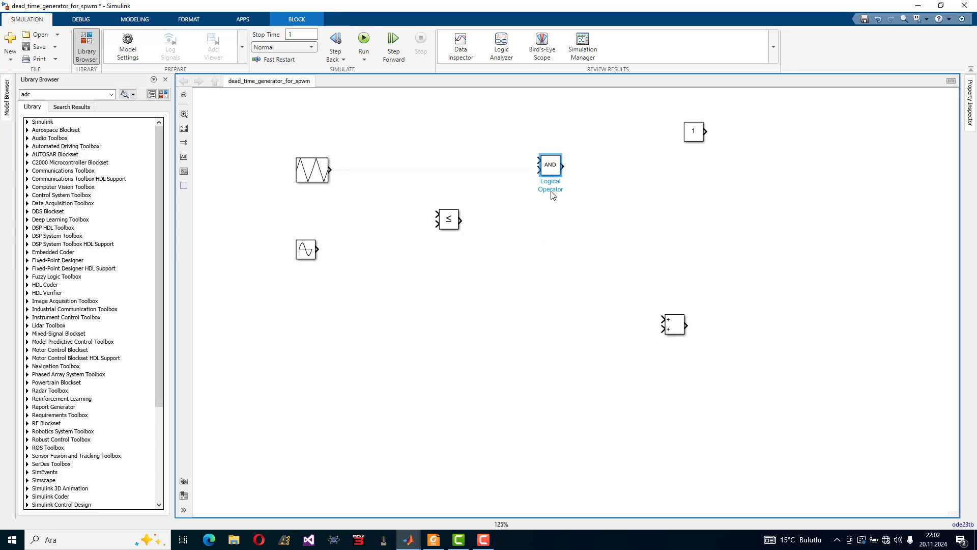
Change the Logical Operator's function to NOT
click(552, 164)
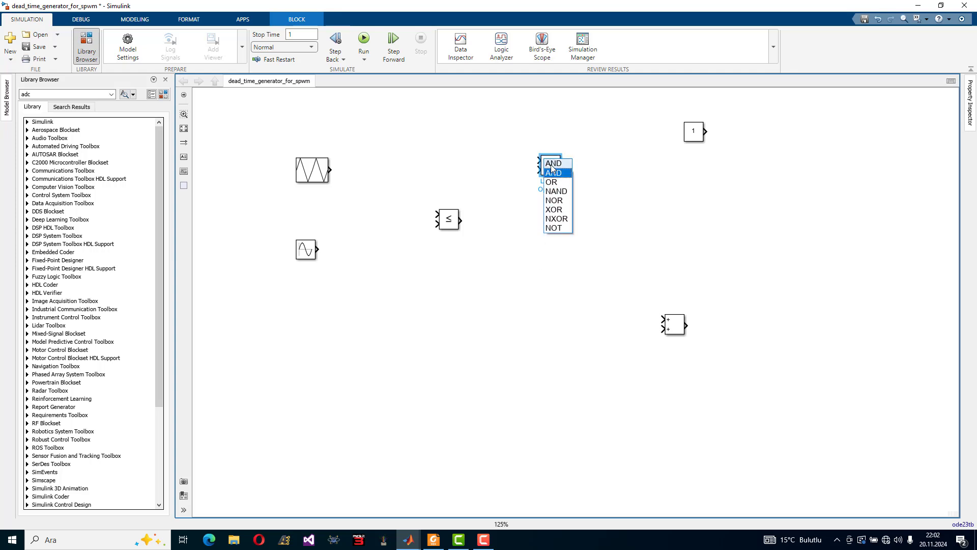
click(556, 230)
click(407, 218)
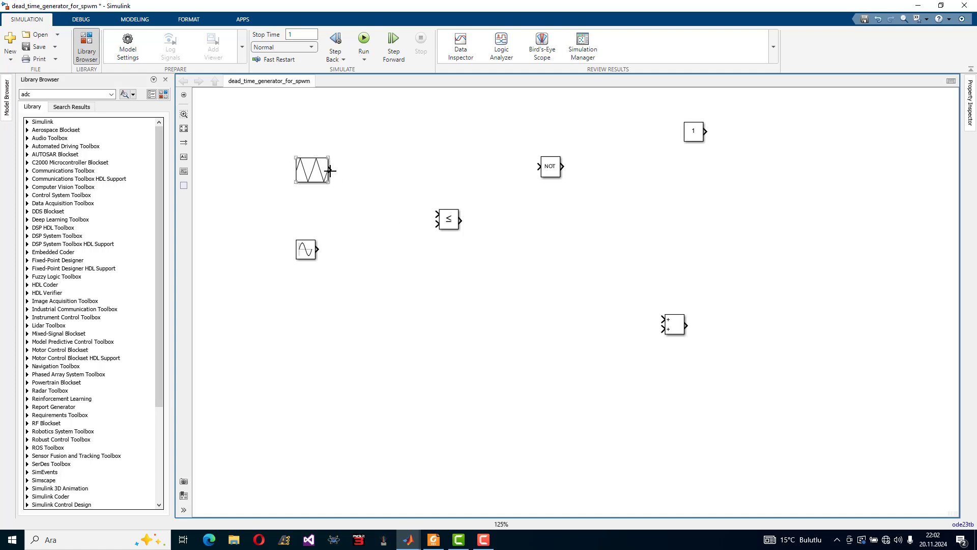
Connect the Triangle Generator and Sine Wave outputs to the Relational Operator's inputs, and move the NOT block just below its output side
mouse_move(330, 169)
mouse_down()
mouse_move(449, 220)
mouse_move(450, 194)
mouse_move(453, 220)
mouse_up()
drag(307, 249, 440, 224)
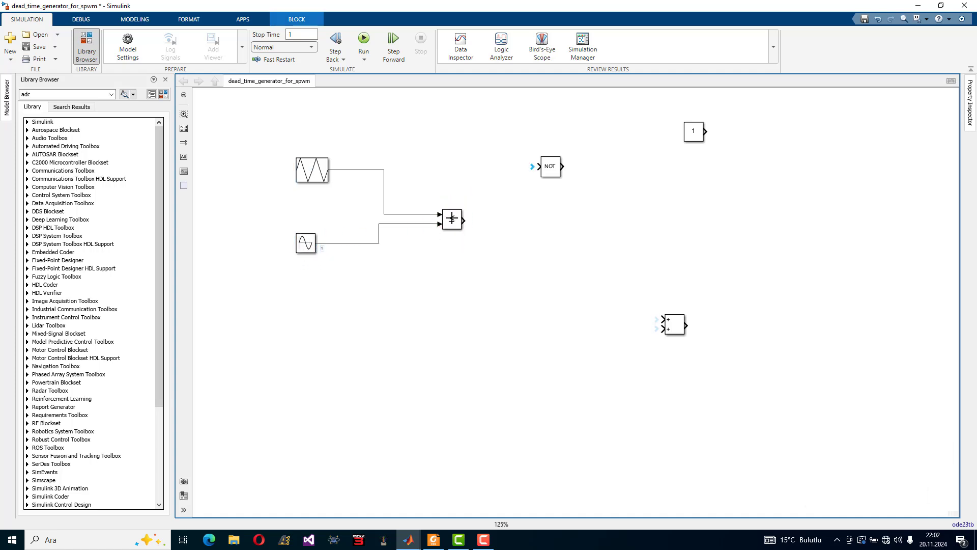
drag(550, 169, 522, 245)
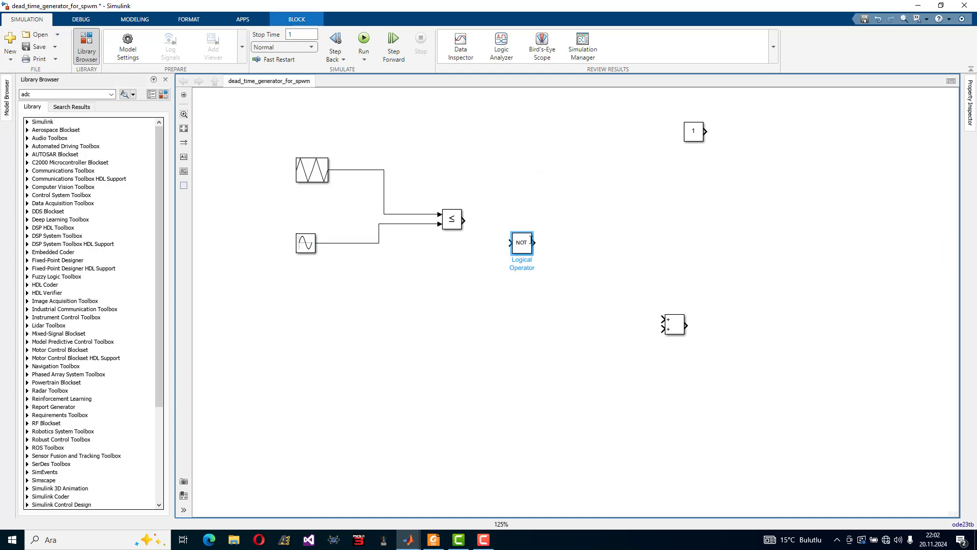
Add a Scope block above the NOT block, and move the Constant and Add blocks away from the circuit
double_click(597, 190)
text(scope)
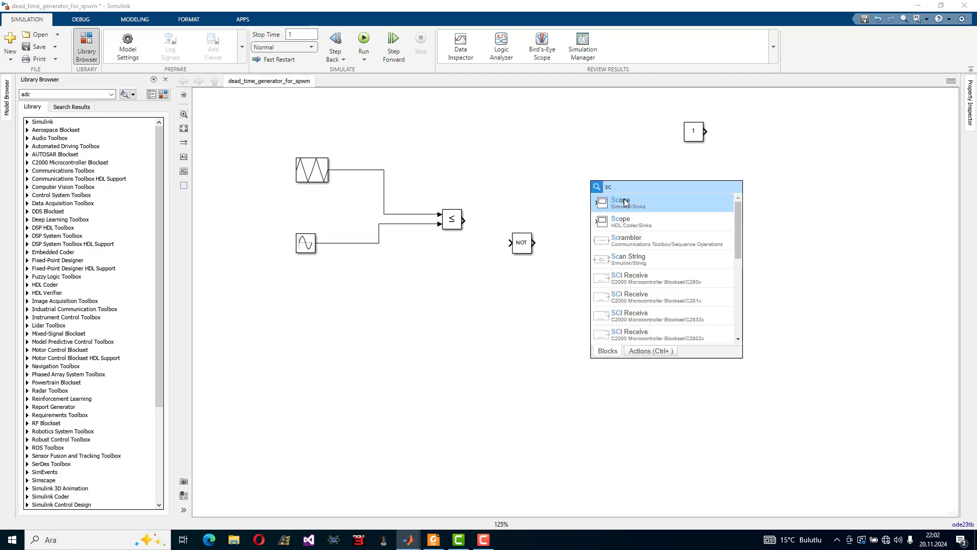
key(Return)
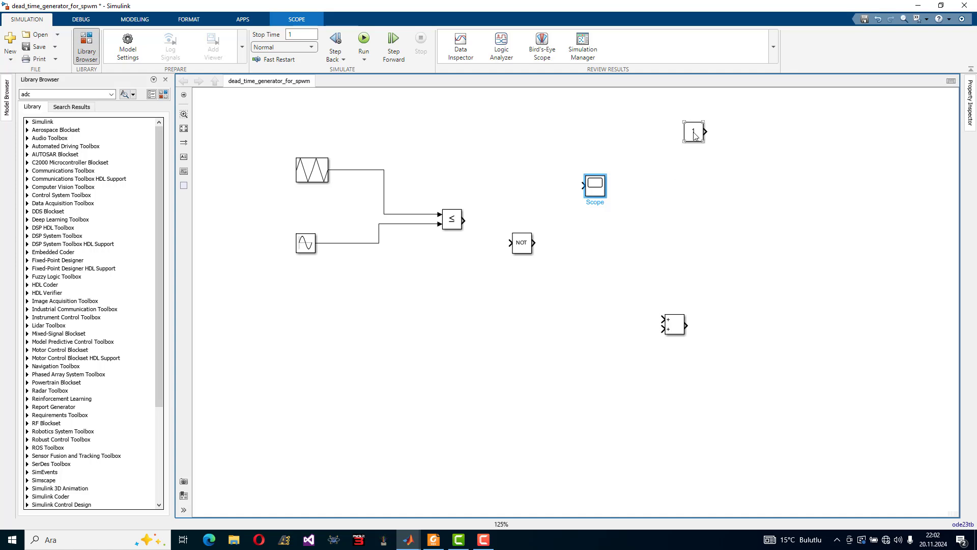
drag(693, 133, 760, 323)
drag(679, 328, 765, 357)
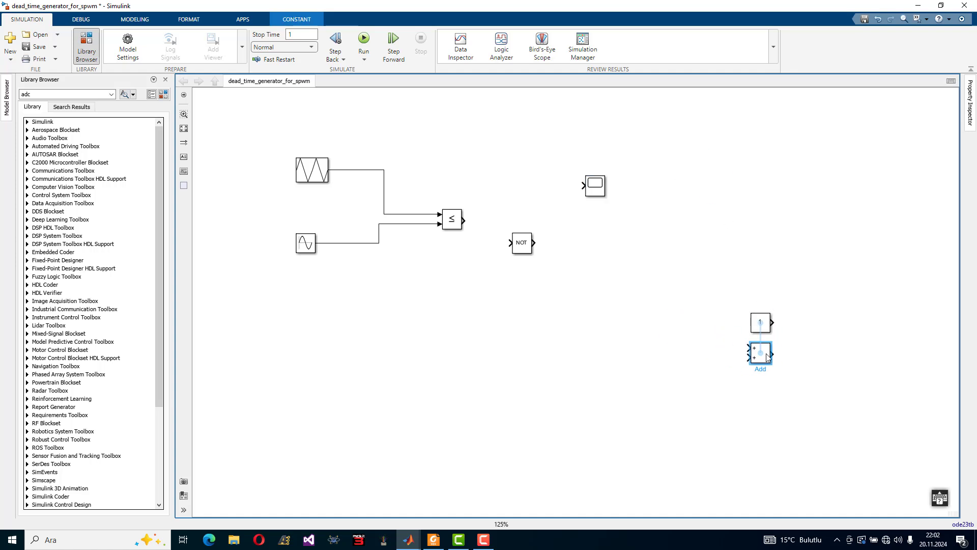
Shift the Scope slightly closer to the NOT block and draw a line from NOT's input toward the Relational Operator's output
click(588, 195)
drag(587, 194, 574, 201)
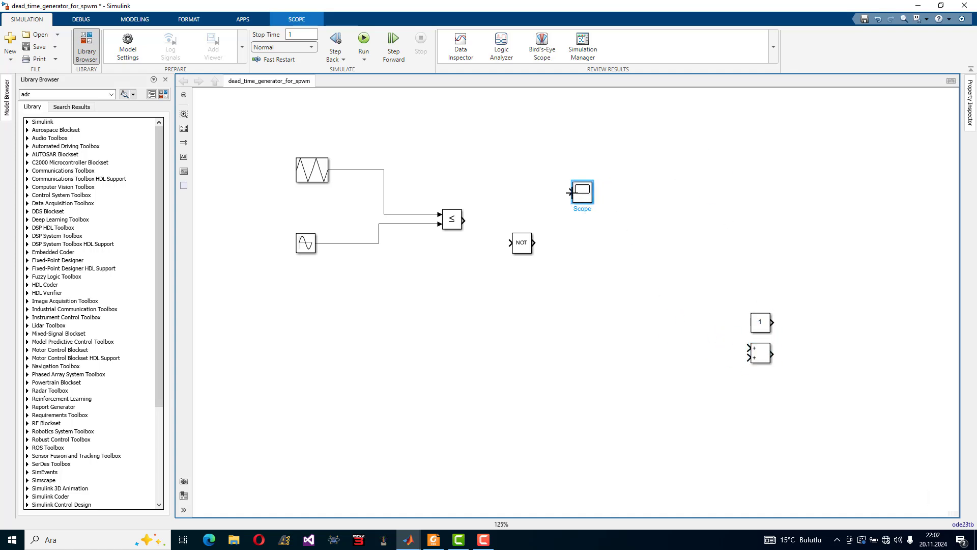
drag(510, 242, 479, 229)
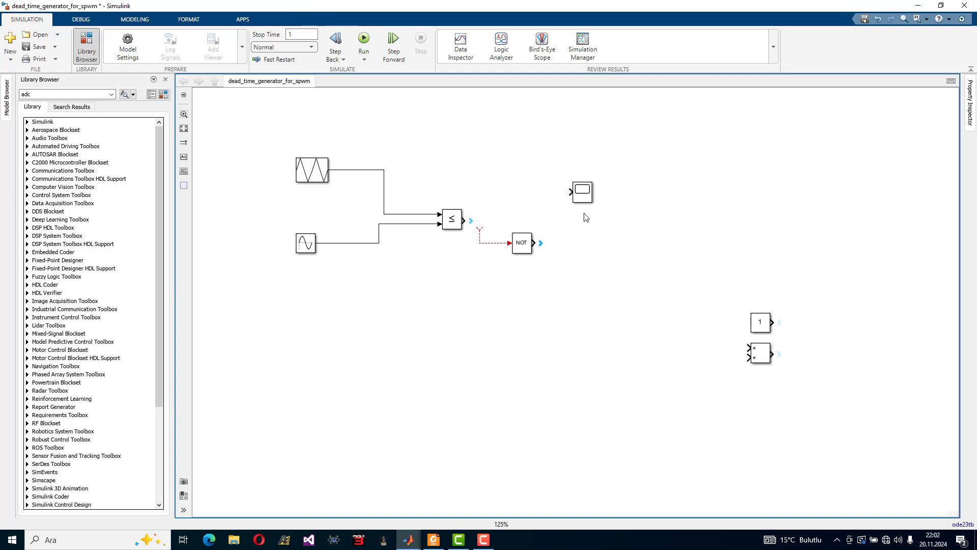
Set the Scope's number of input ports to 2 in its configuration properties and close the Scope window
click(581, 194)
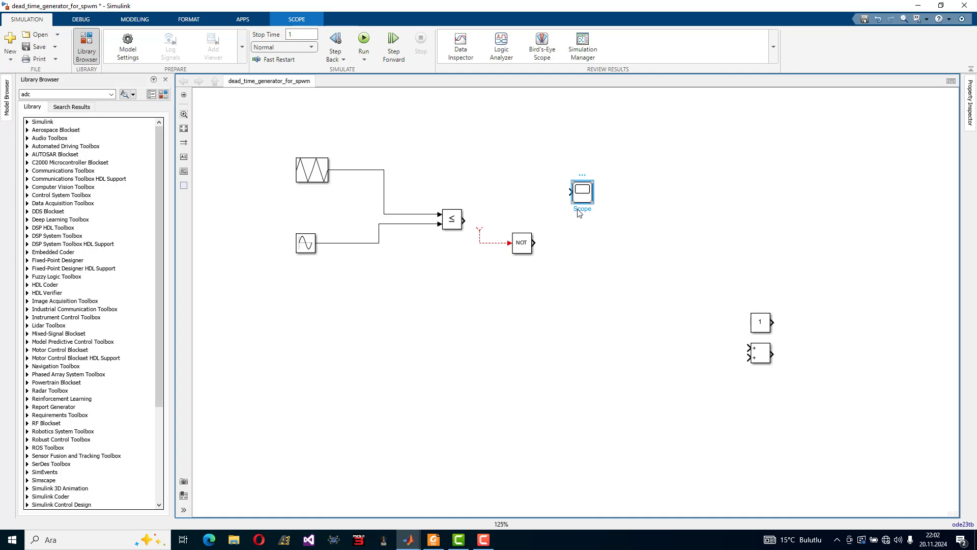
double_click(580, 200)
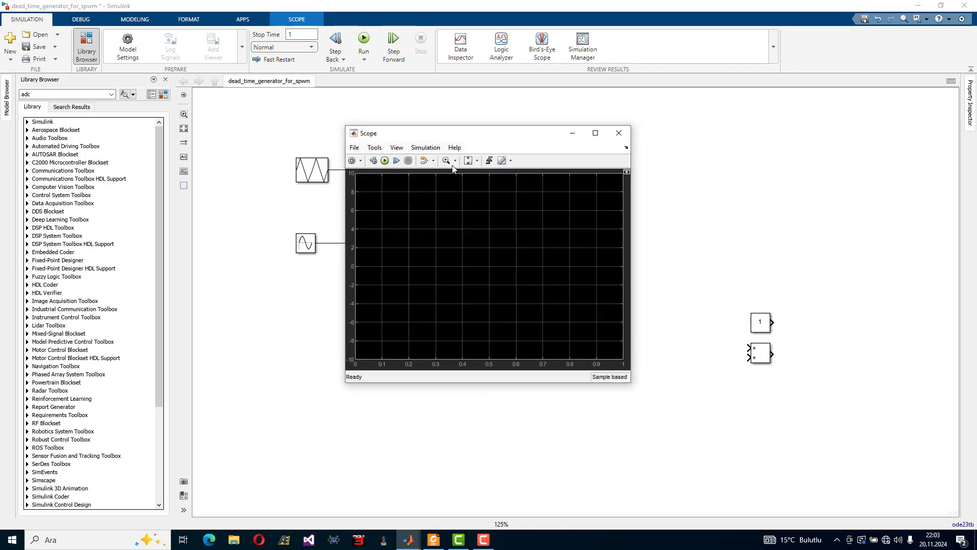
click(352, 161)
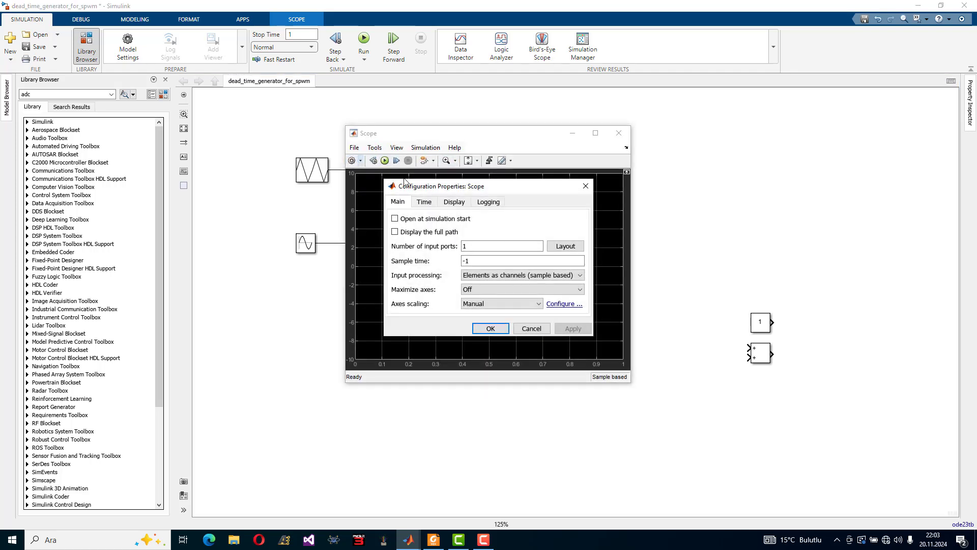
double_click(484, 245)
text(2)
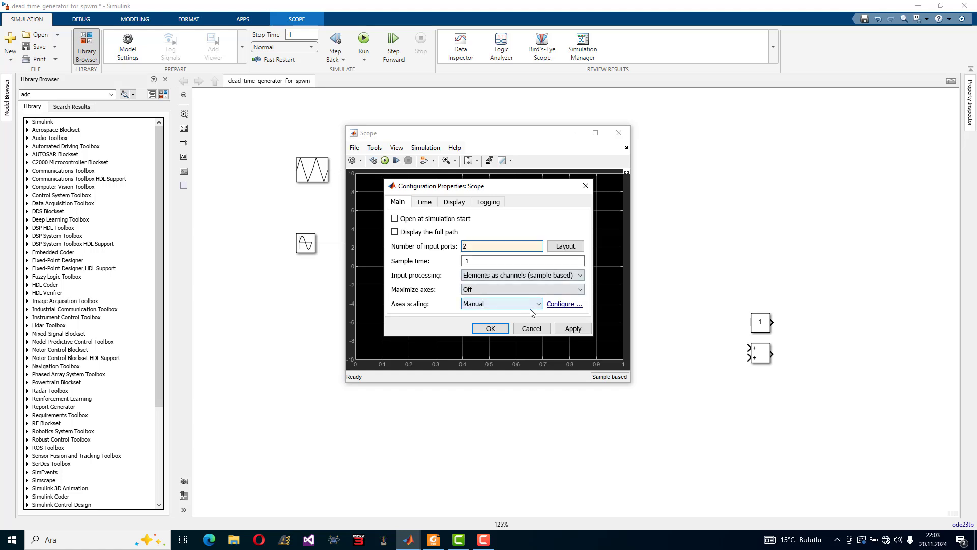
click(571, 247)
click(600, 269)
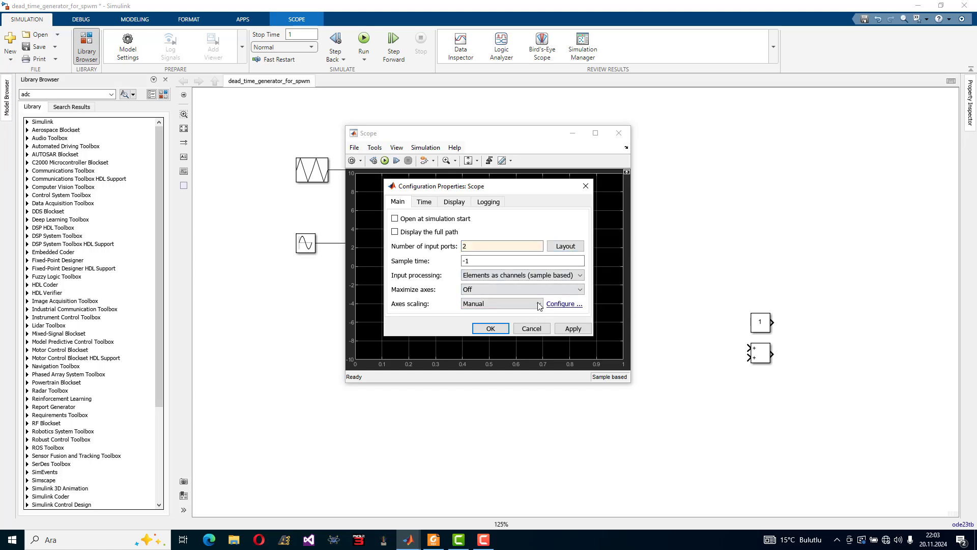
click(489, 328)
click(619, 133)
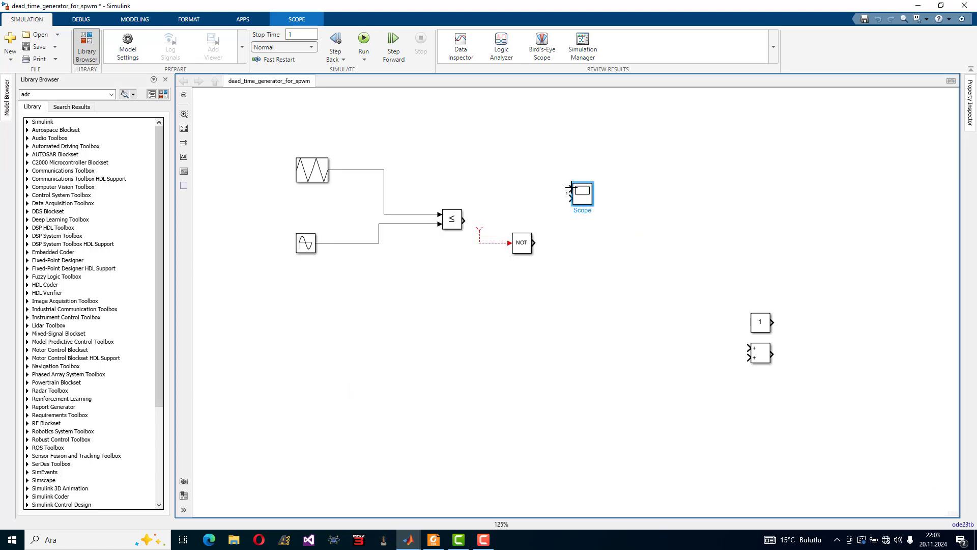
Wire the Relational Operator's output to the first Scope input and the NOT block, and NOT's output to the second Scope input
drag(570, 188, 464, 220)
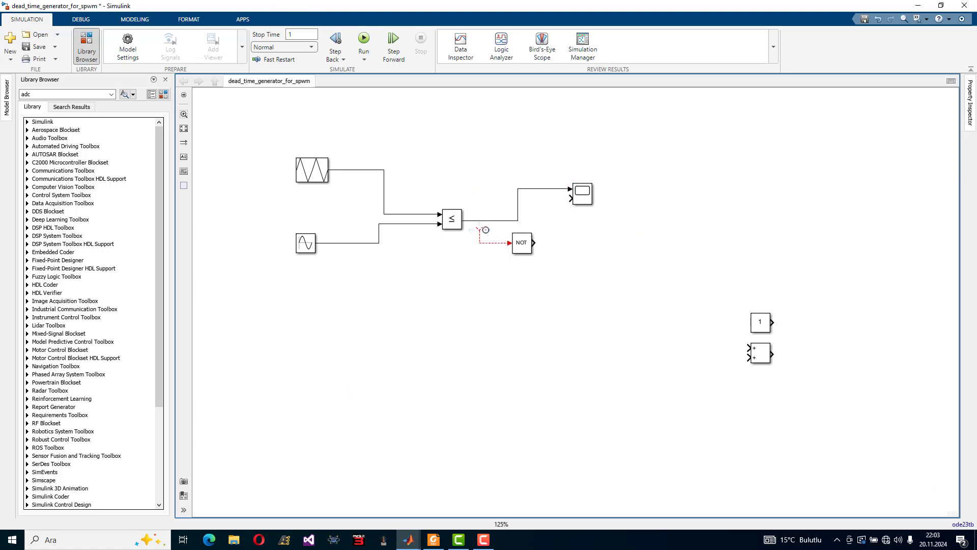
drag(532, 243, 570, 198)
drag(479, 229, 482, 221)
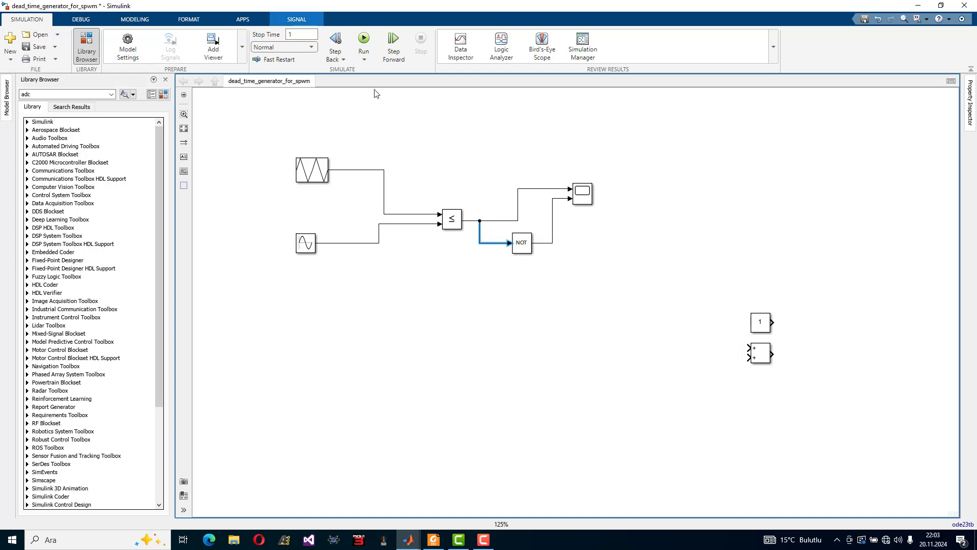
Try to run the simulation
click(364, 38)
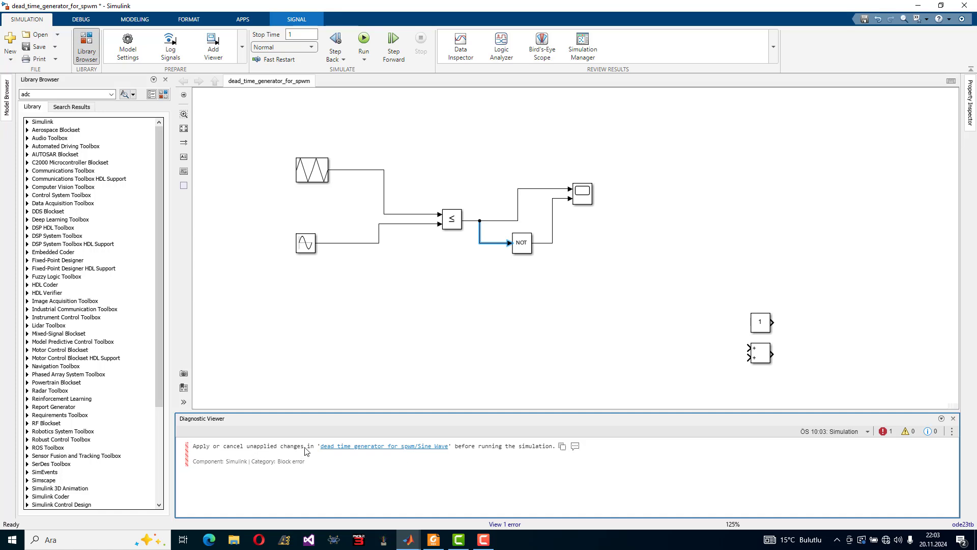
click(336, 345)
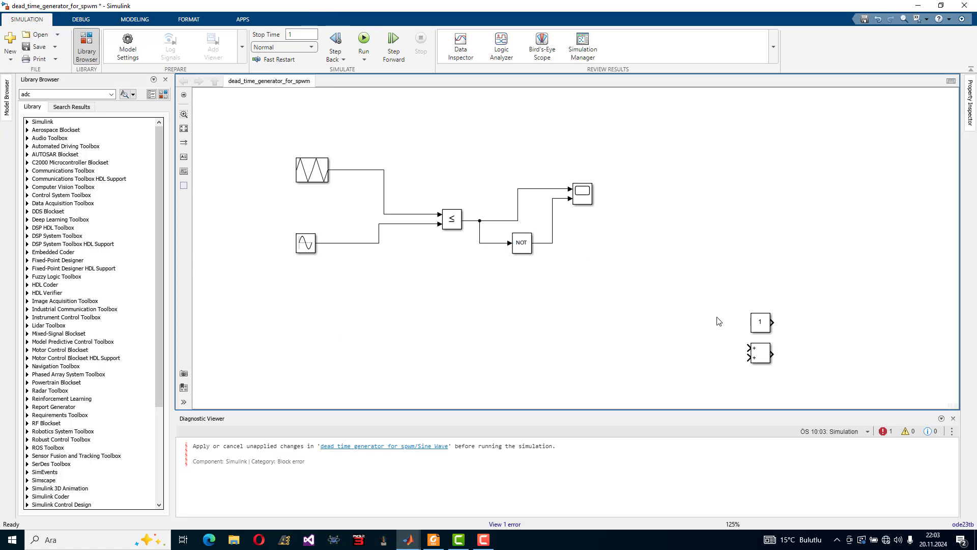
Check the Triangle Generator's parameters and apply the pending Sine Wave parameters
double_click(313, 167)
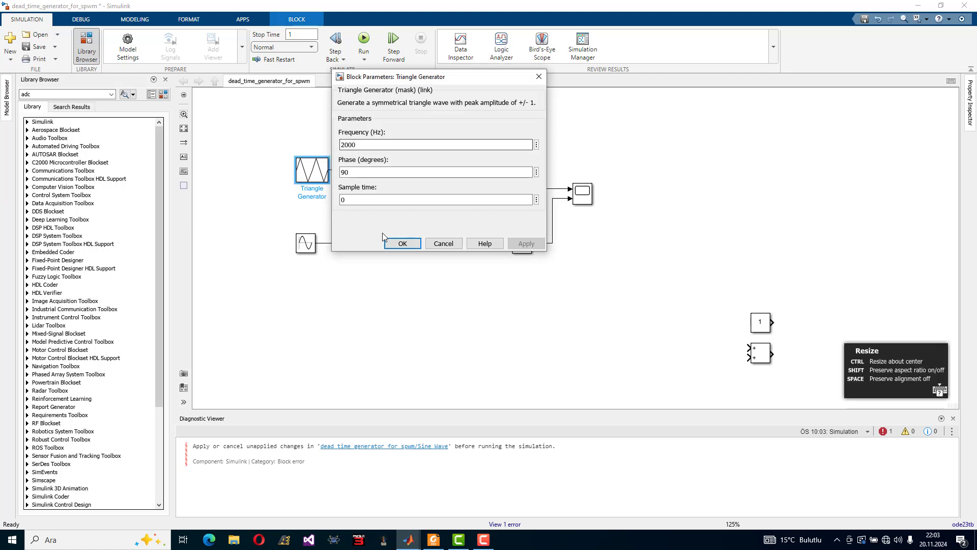
click(403, 243)
double_click(301, 244)
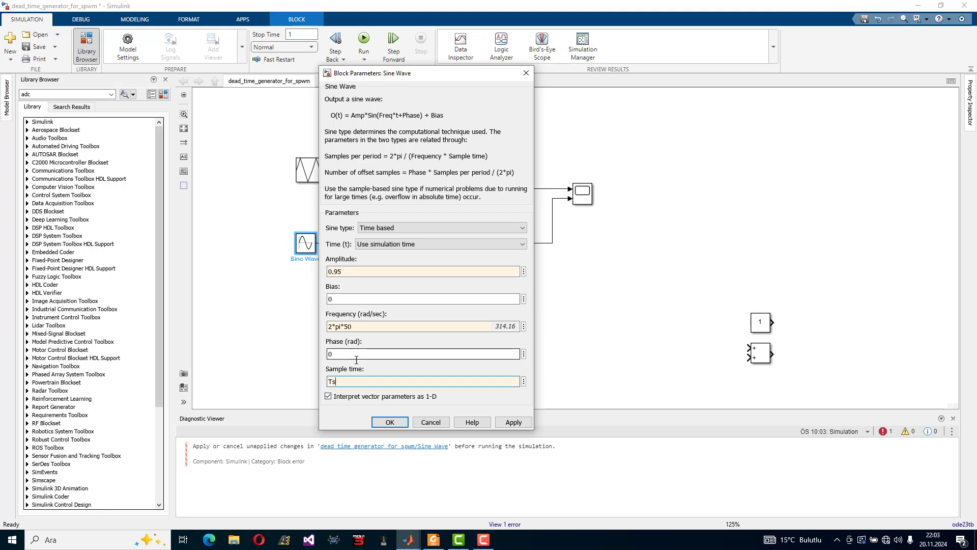
click(396, 421)
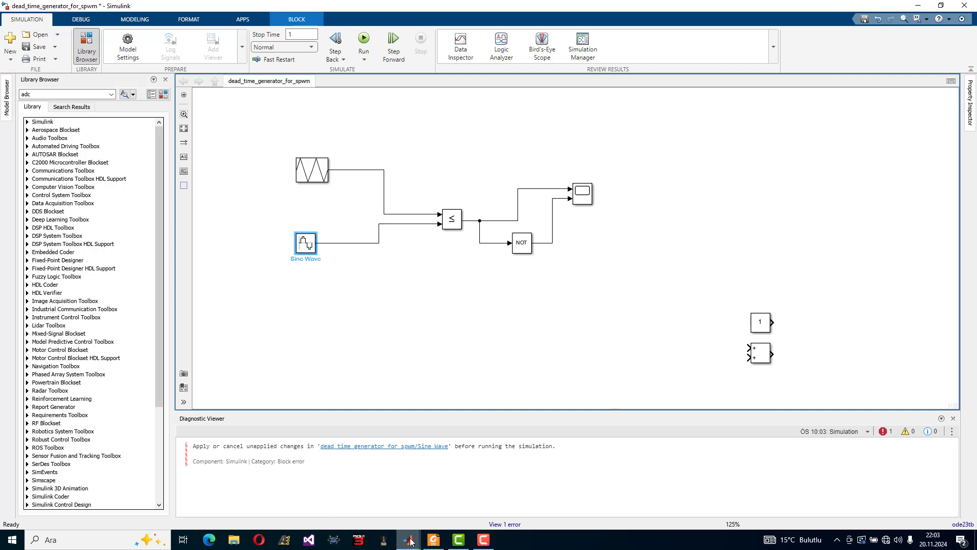
Check in the MATLAB workspace that the Ts variable is defined, and return to the Simulink model
mouse_move(408, 539)
click(347, 509)
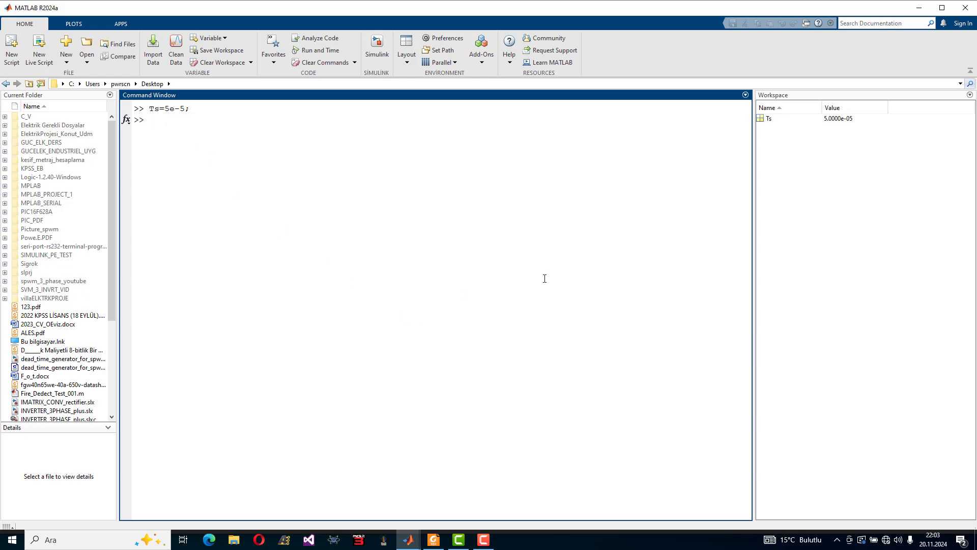
click(918, 8)
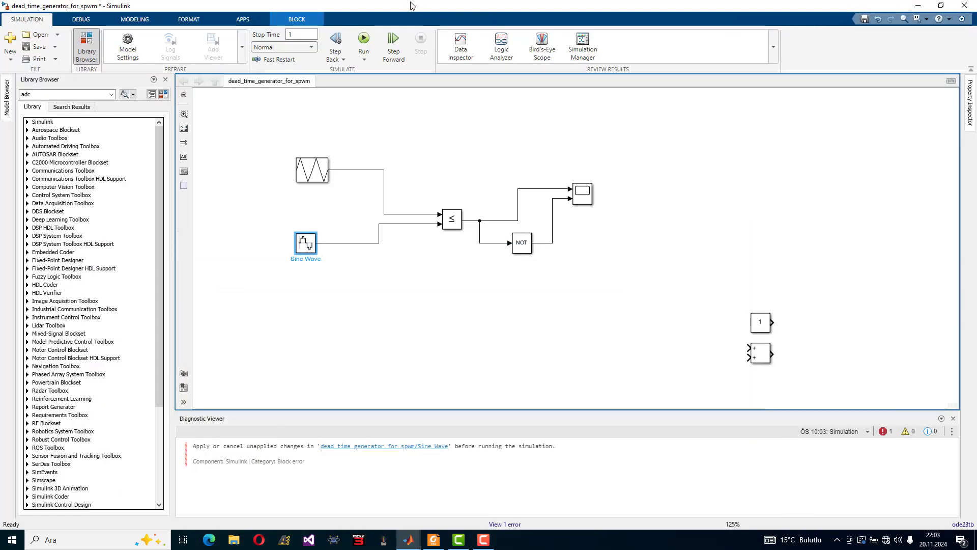
Run the simulation and open the Scope in a maximized window
click(368, 44)
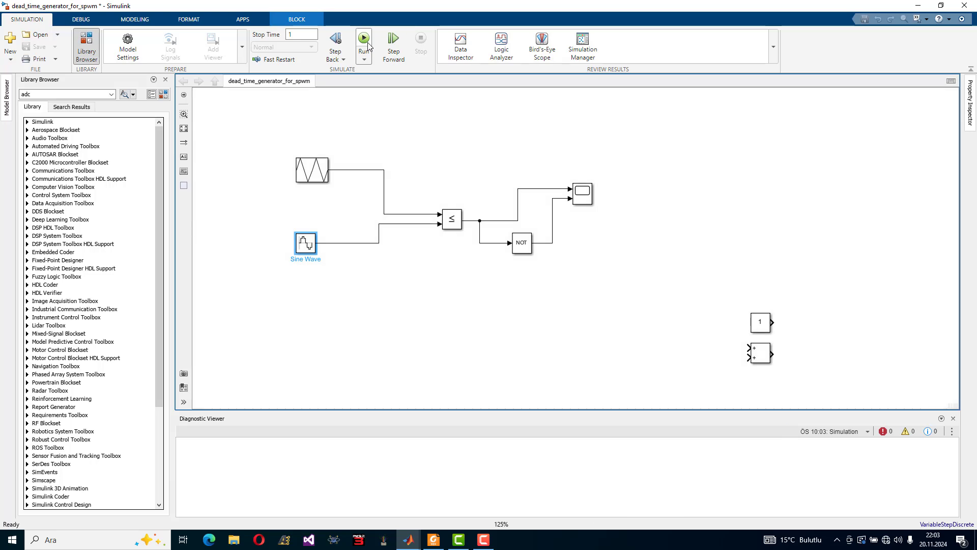
click(586, 197)
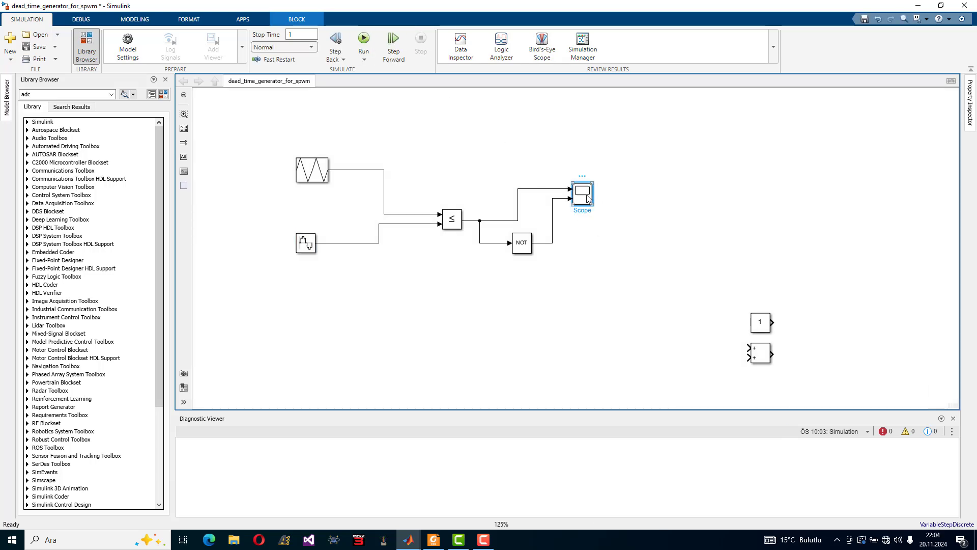
double_click(587, 197)
click(609, 128)
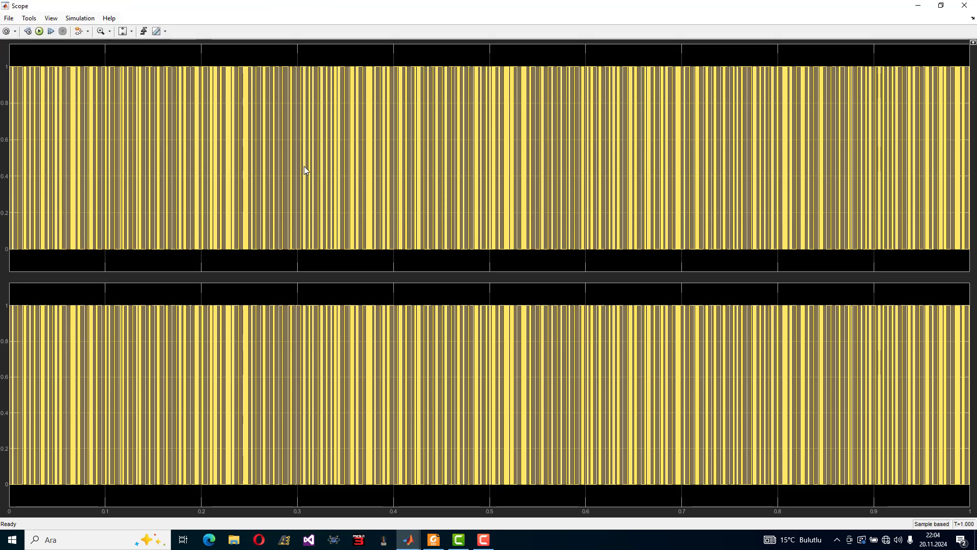
Examine the complementary switching edges near 0.202175752 s in both Scope plots, using time-axis zoom
click(131, 32)
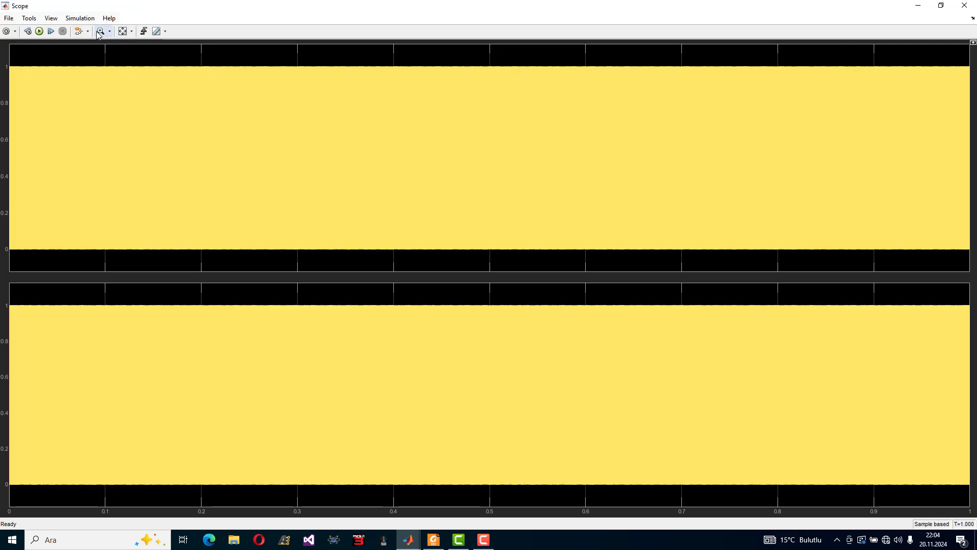
click(110, 31)
click(104, 56)
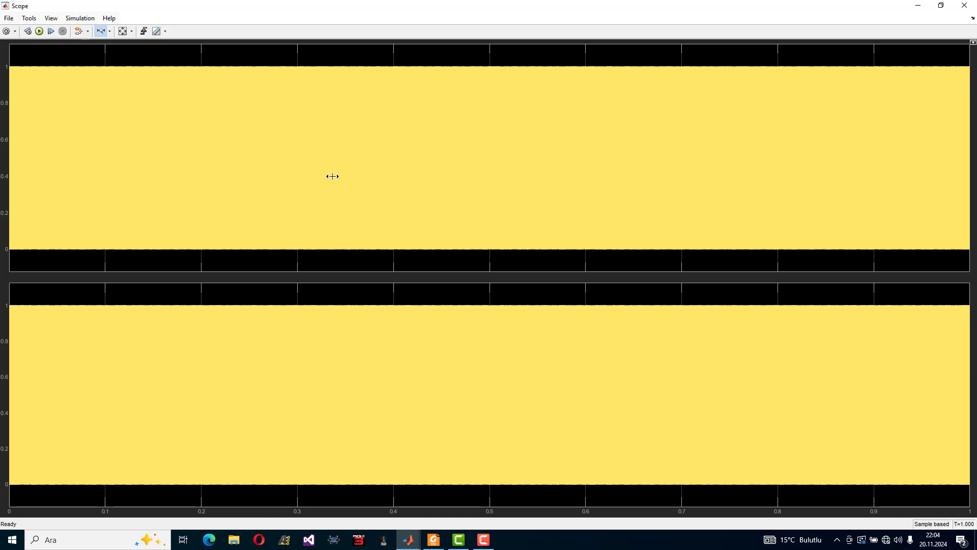
drag(189, 172, 363, 165)
drag(39, 162, 293, 158)
drag(105, 133, 233, 155)
click(178, 144)
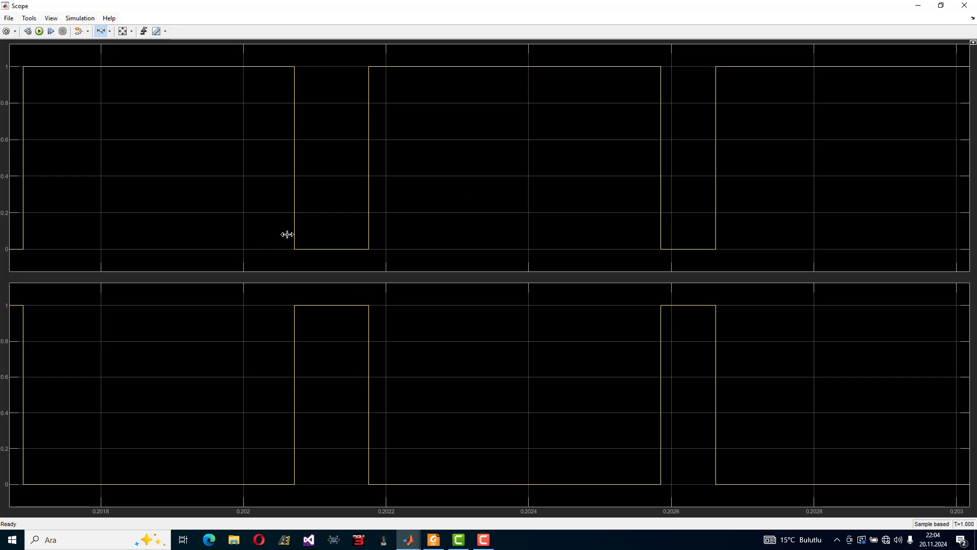
drag(268, 239, 440, 241)
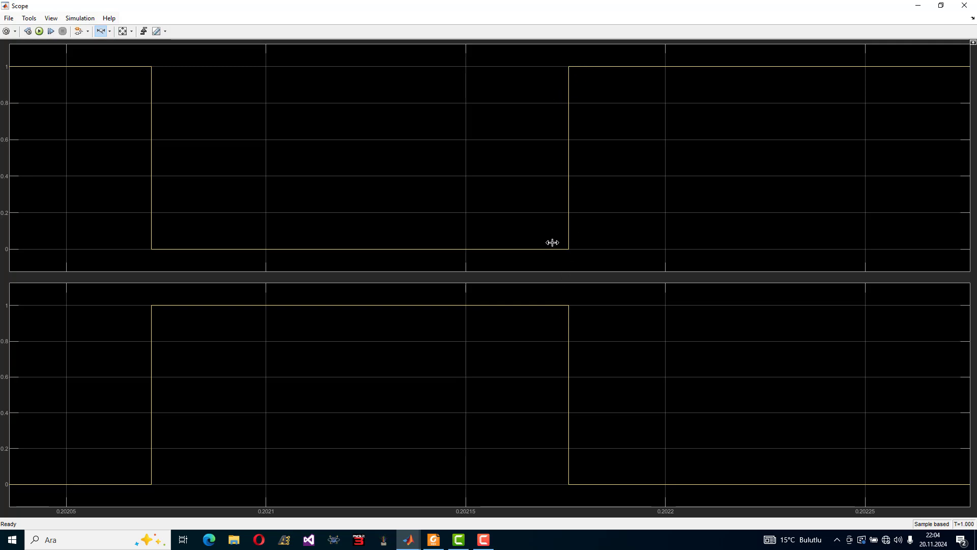
drag(552, 242, 606, 234)
drag(270, 235, 306, 249)
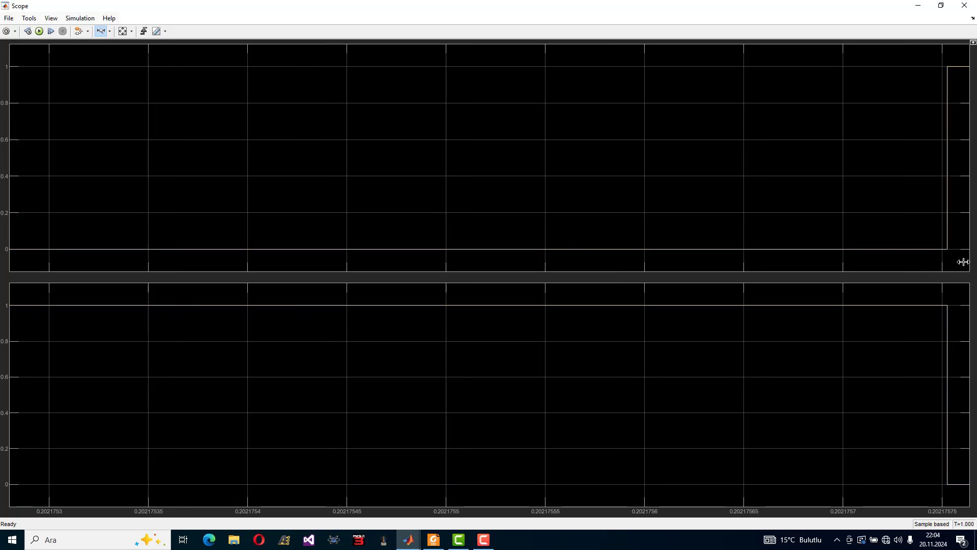
drag(954, 245, 929, 262)
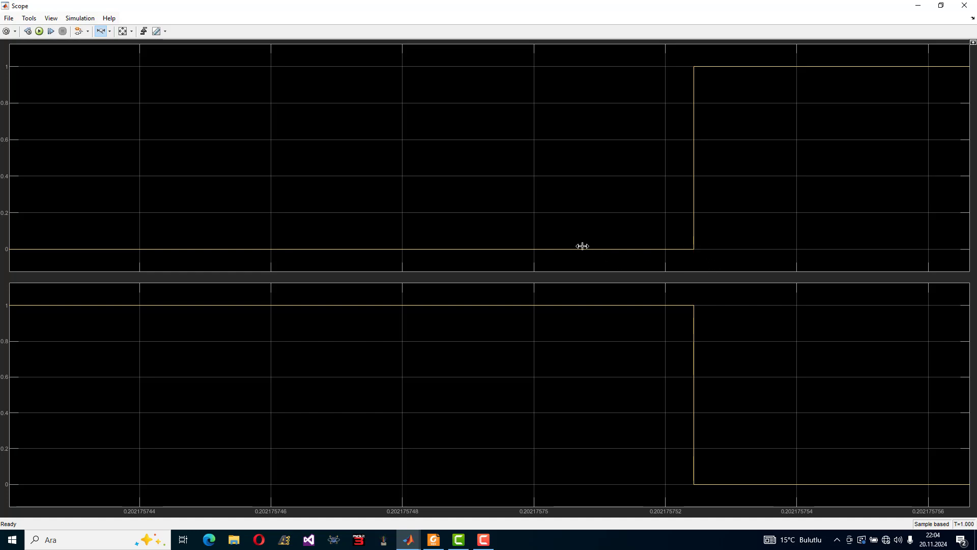
click(917, 5)
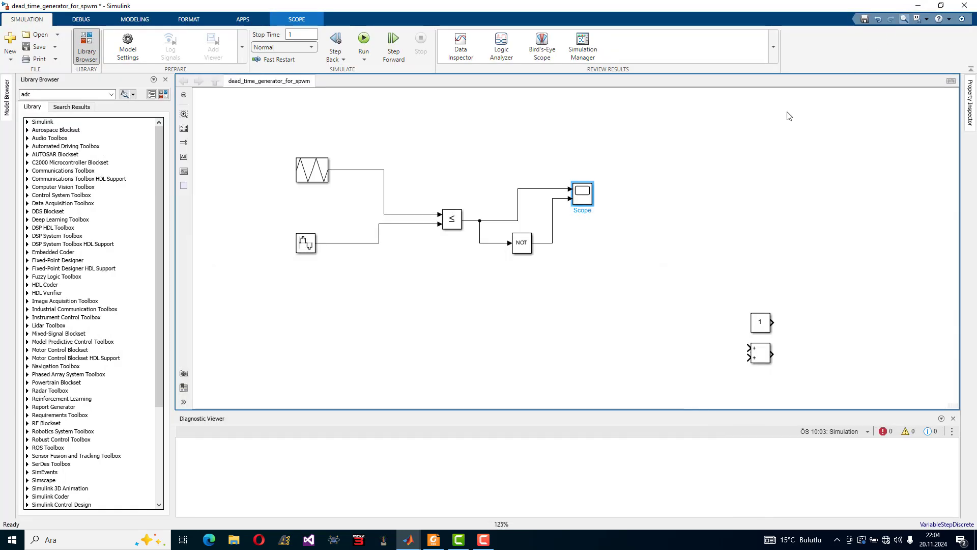
Switch to the FGW40N65WE datasheet in Foxit PDF Reader and review the IGBT's 650 V / 40 A rating and electrical characteristics
click(434, 539)
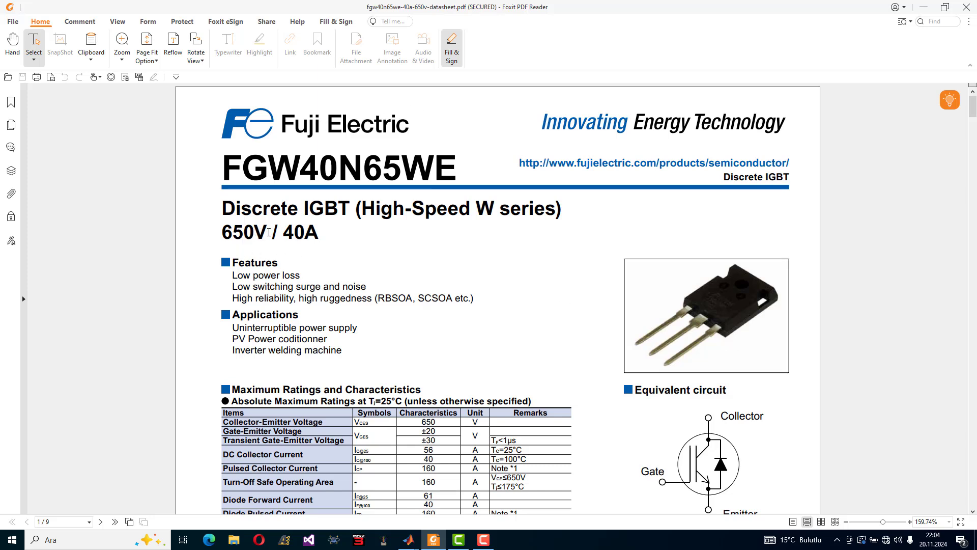
drag(269, 232, 220, 234)
drag(327, 232, 283, 234)
click(383, 250)
scroll(730, 321, down, 1)
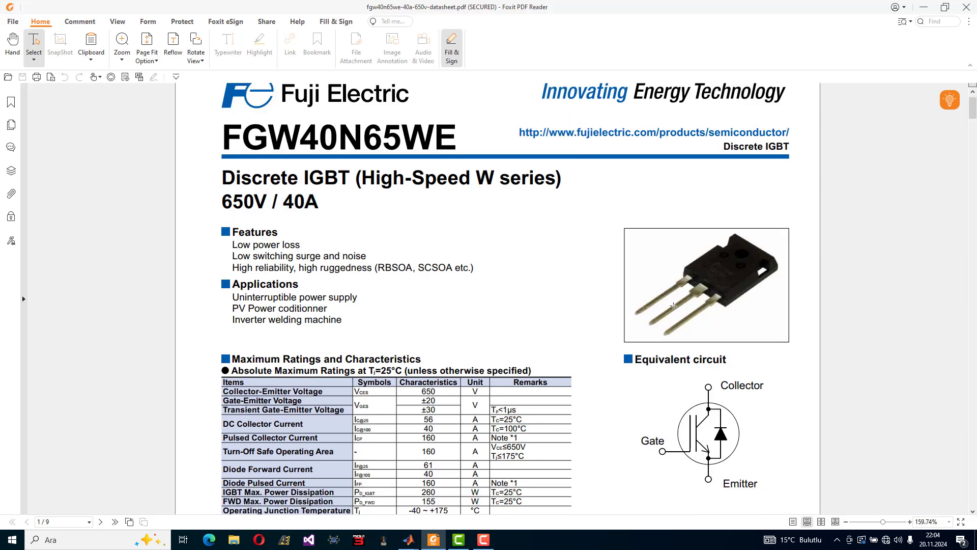
scroll(673, 306, down, 6)
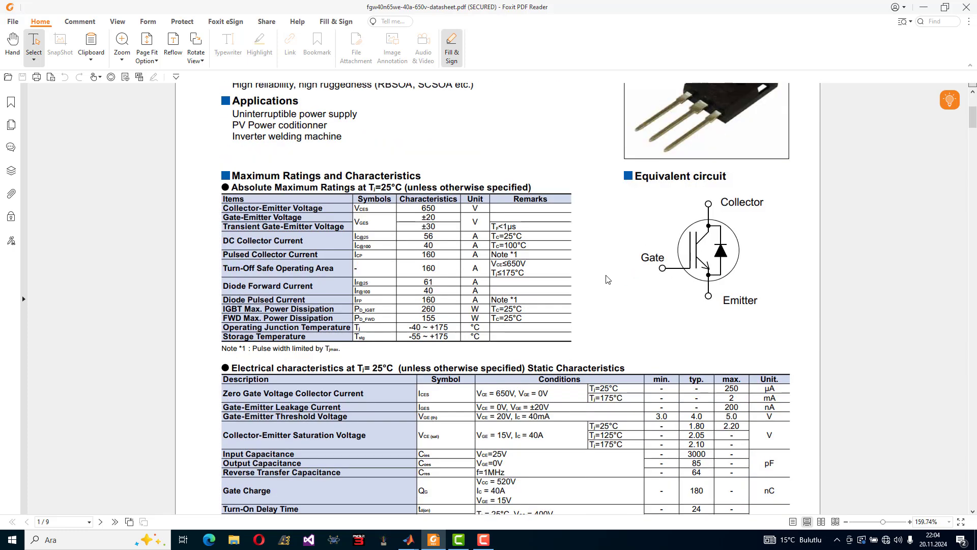
scroll(604, 268, down, 7)
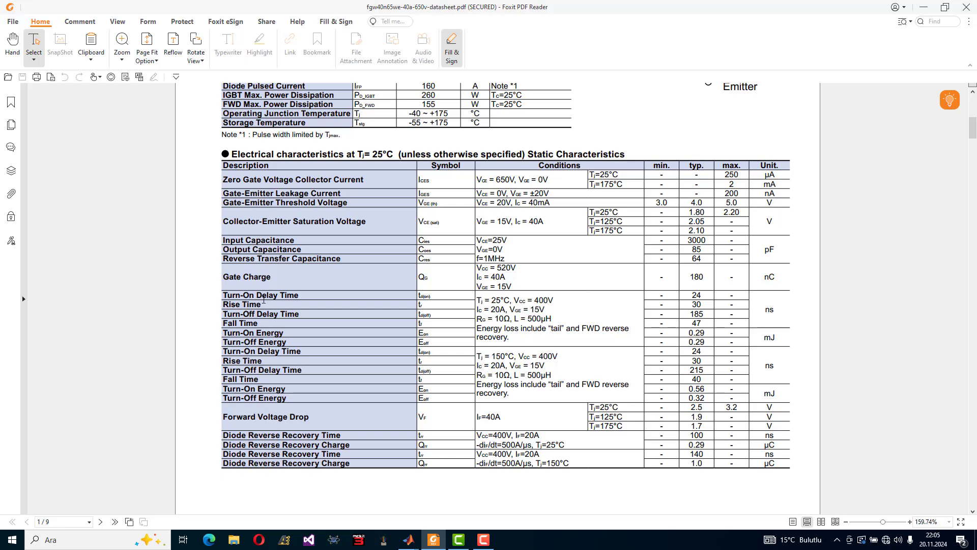
Examine the turn-on delay, rise and turn-off delay times at 25°C in the datasheet's electrical characteristics table
triple_click(297, 294)
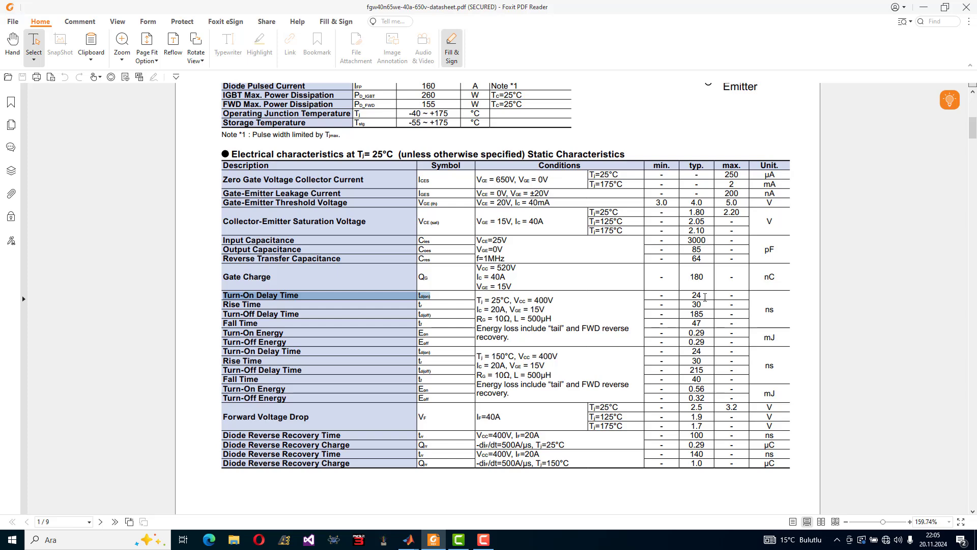
double_click(770, 308)
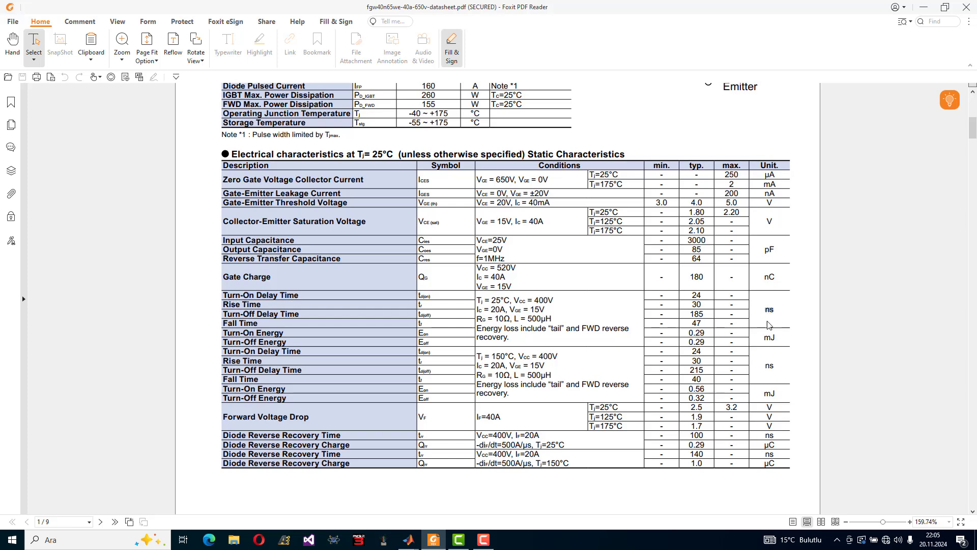
click(910, 522)
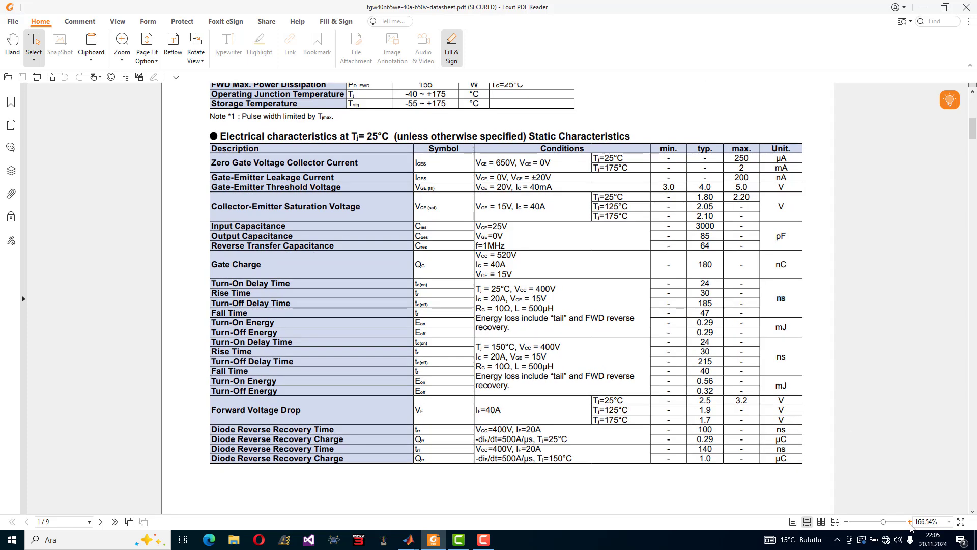
click(909, 522)
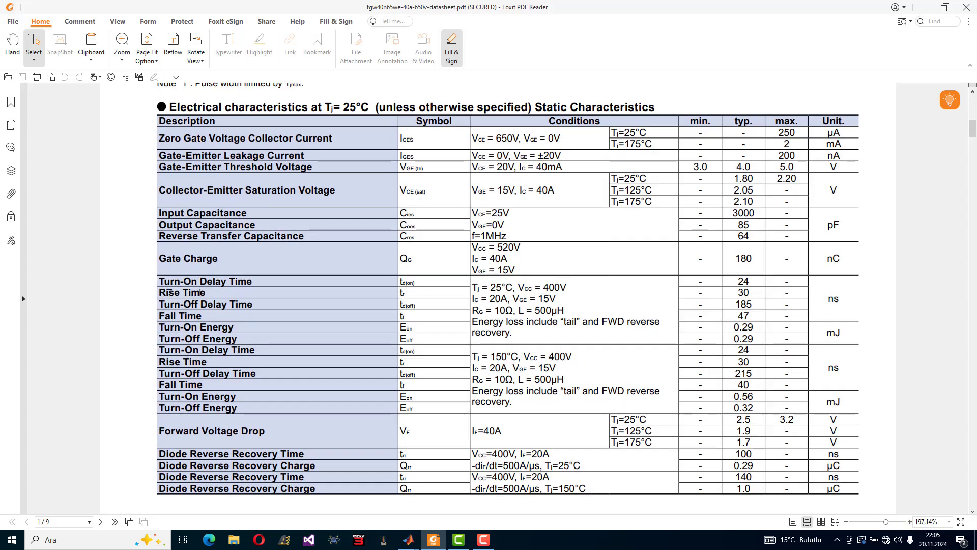
click(415, 294)
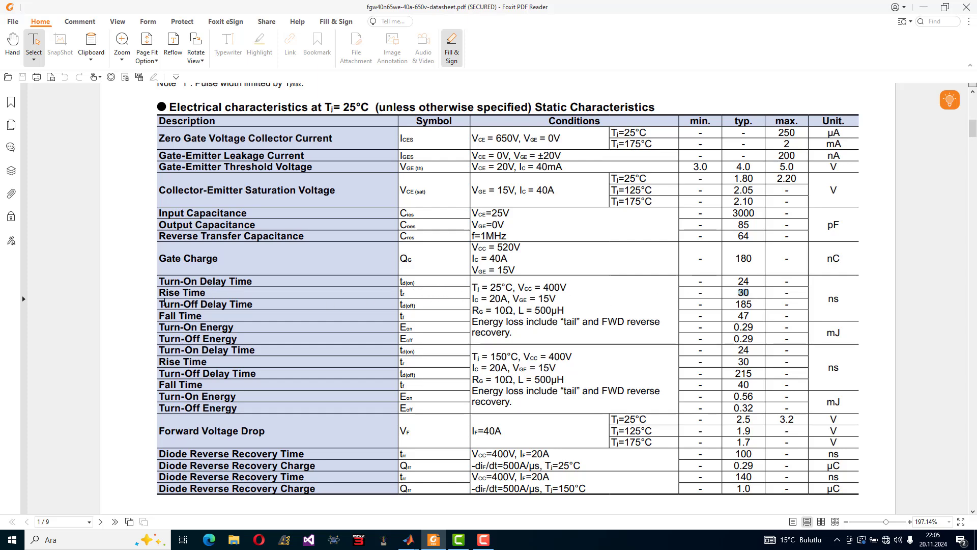
click(260, 309)
double_click(261, 309)
drag(734, 307, 758, 306)
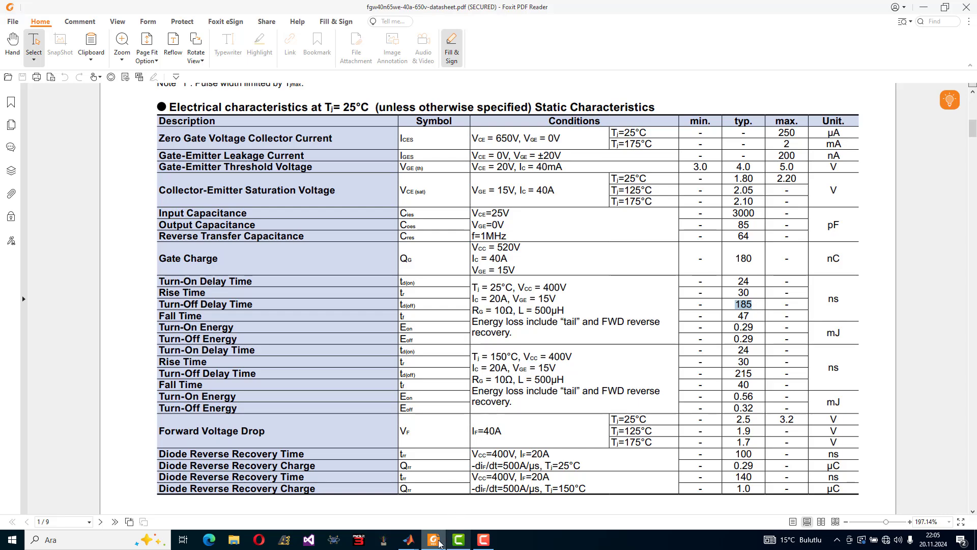
Compare the simultaneous transitions of the two signals in the Scope with the IGBT switching times in the datasheet
mouse_move(408, 539)
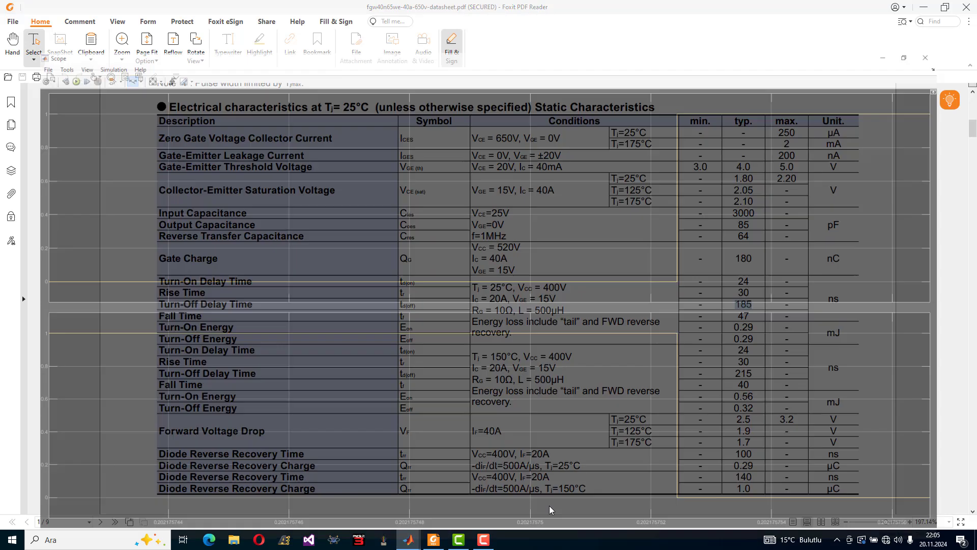
click(552, 507)
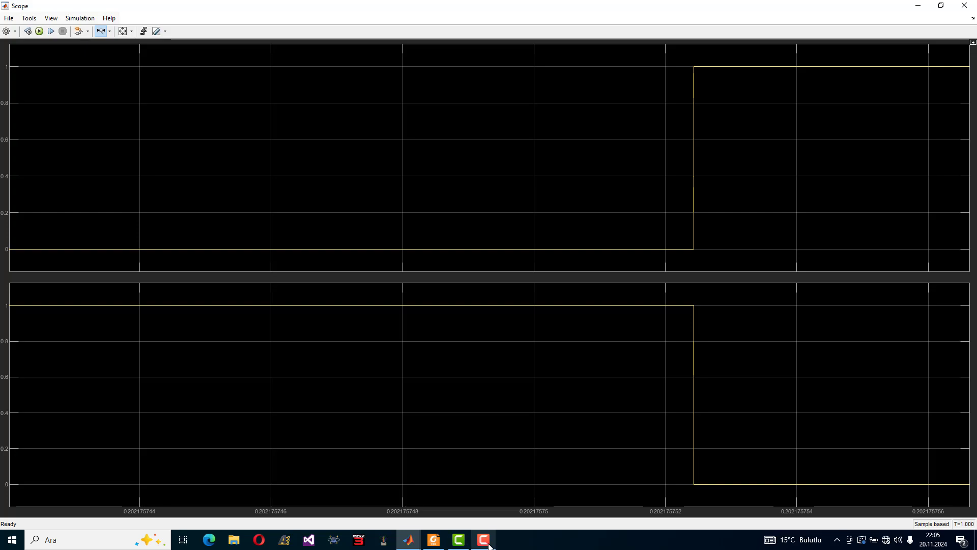
click(434, 539)
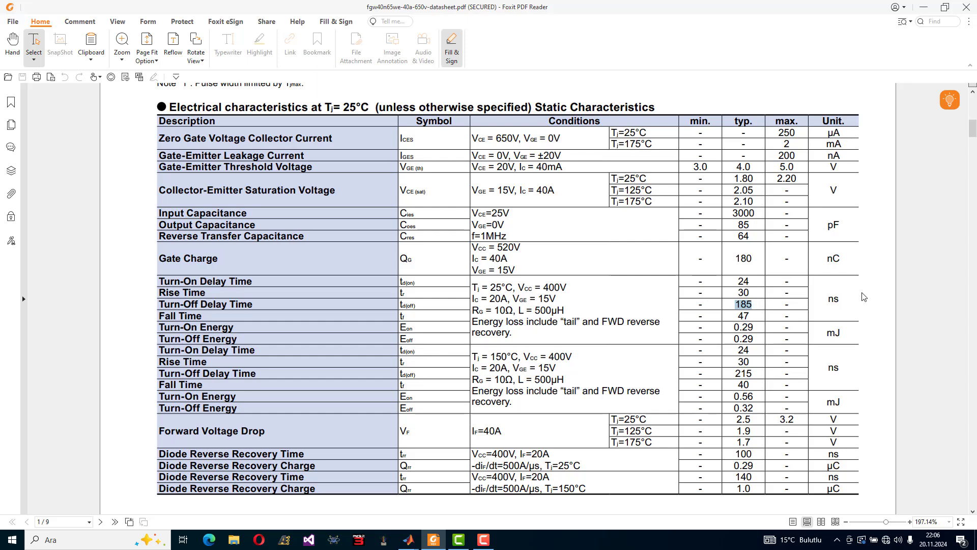
click(924, 7)
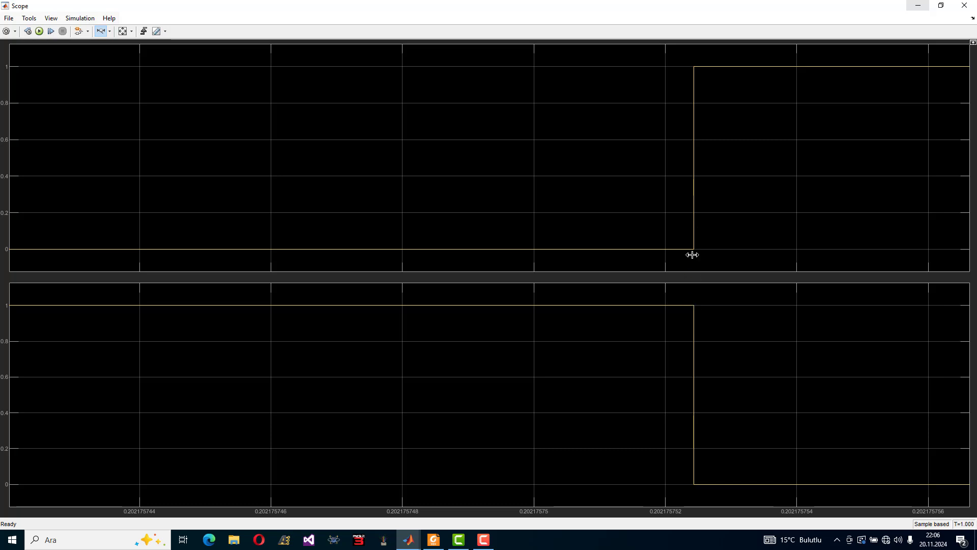
click(695, 484)
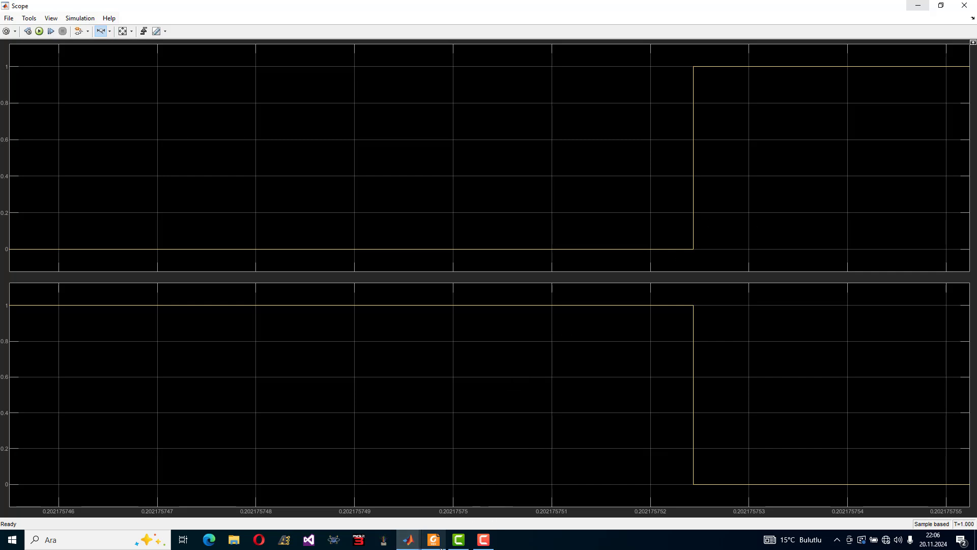
mouse_move(409, 542)
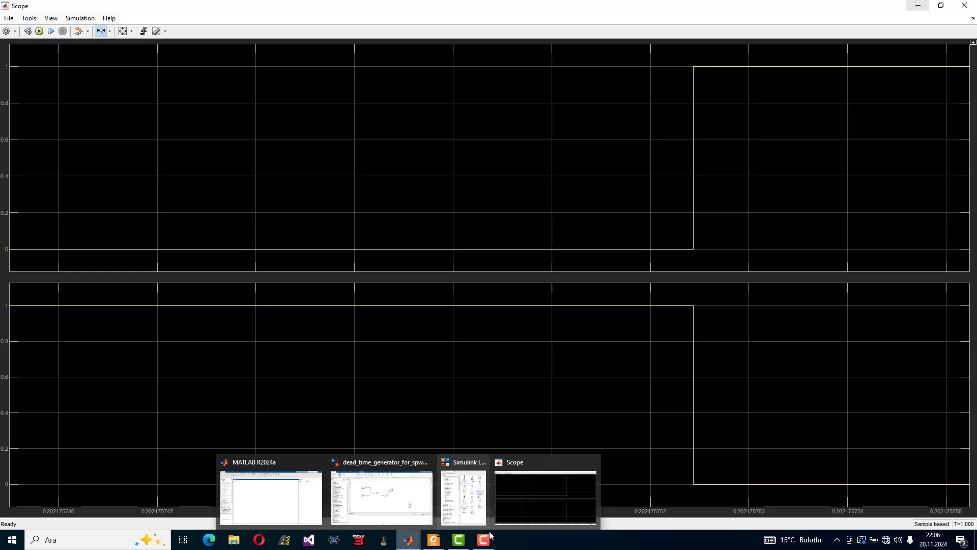
Examine the turn-off delay time at 150°C in the datasheet, and return to the Simulink model with the Scope window closed
click(437, 541)
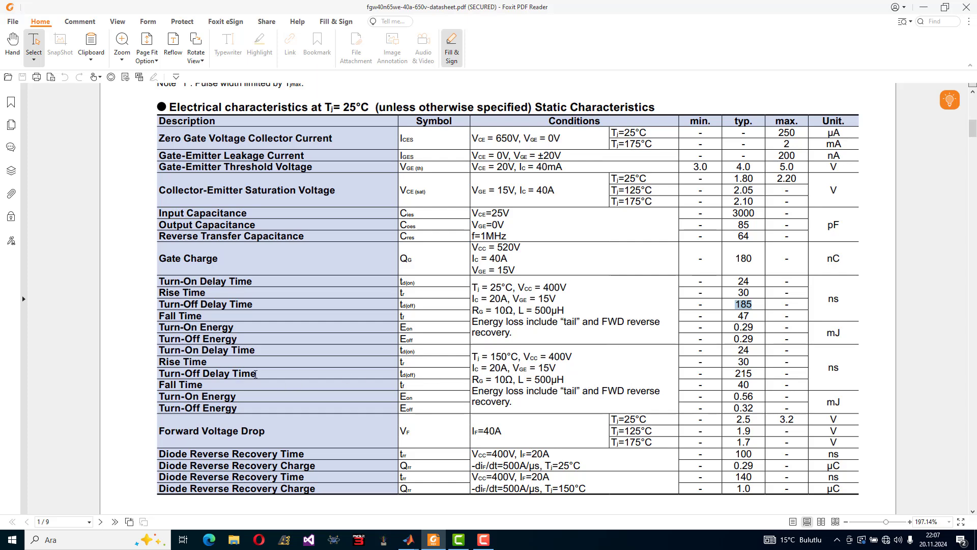
drag(256, 374, 208, 379)
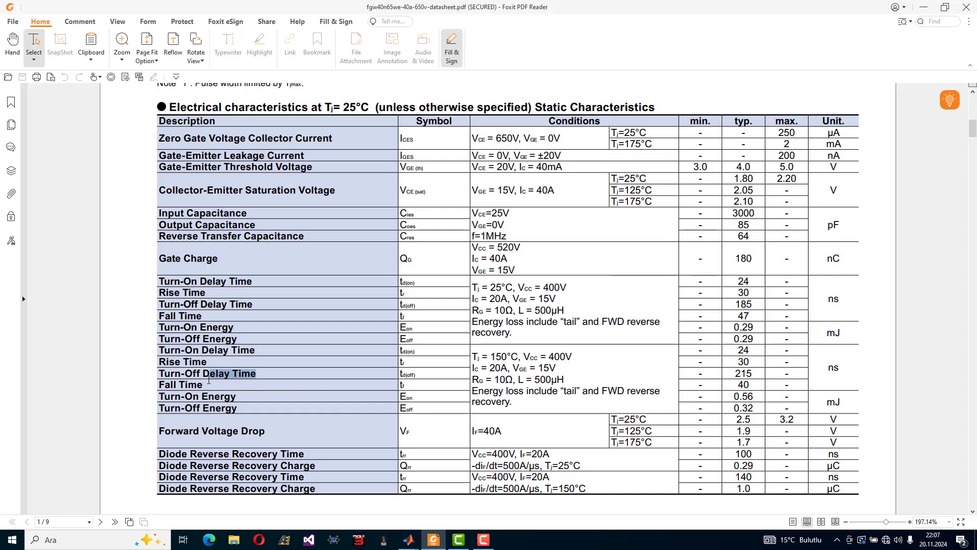
drag(732, 375, 758, 378)
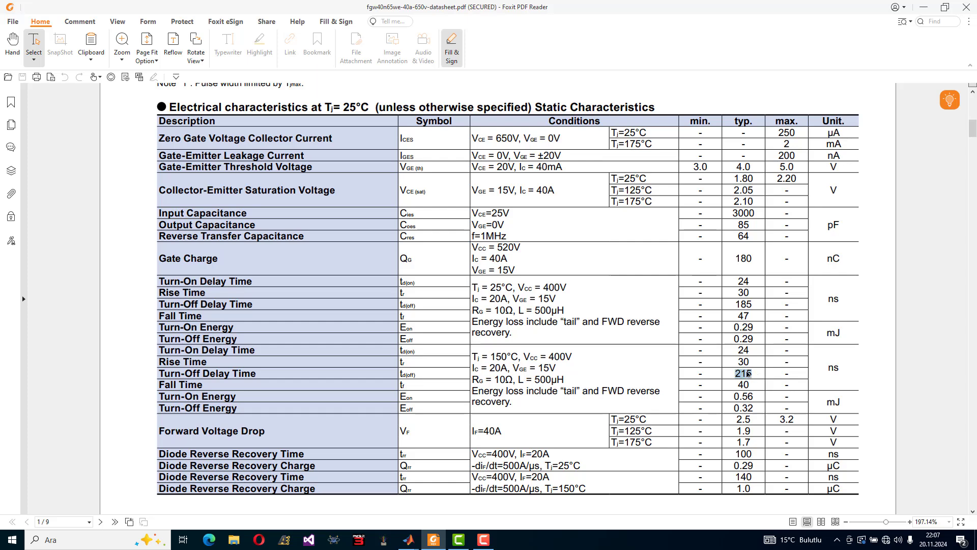
double_click(835, 367)
drag(754, 370, 737, 374)
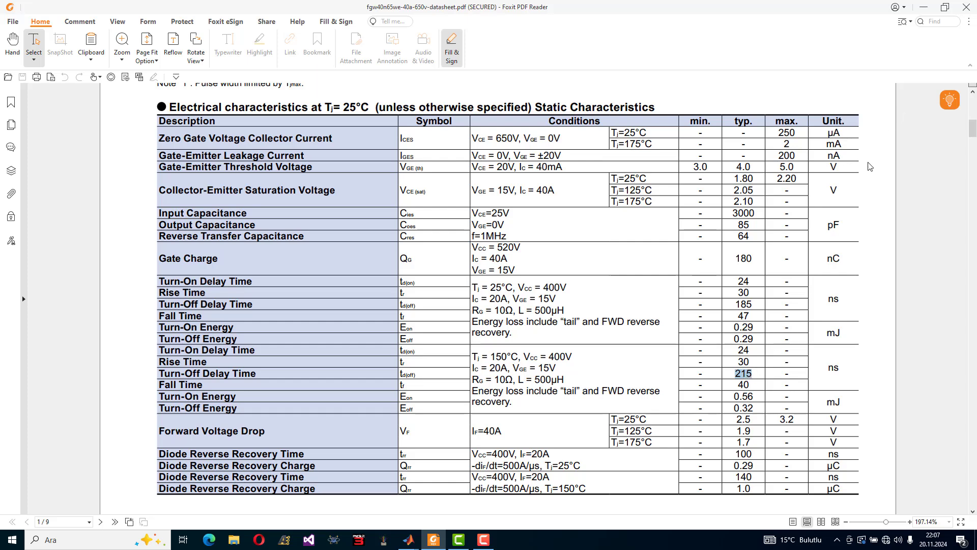
click(924, 8)
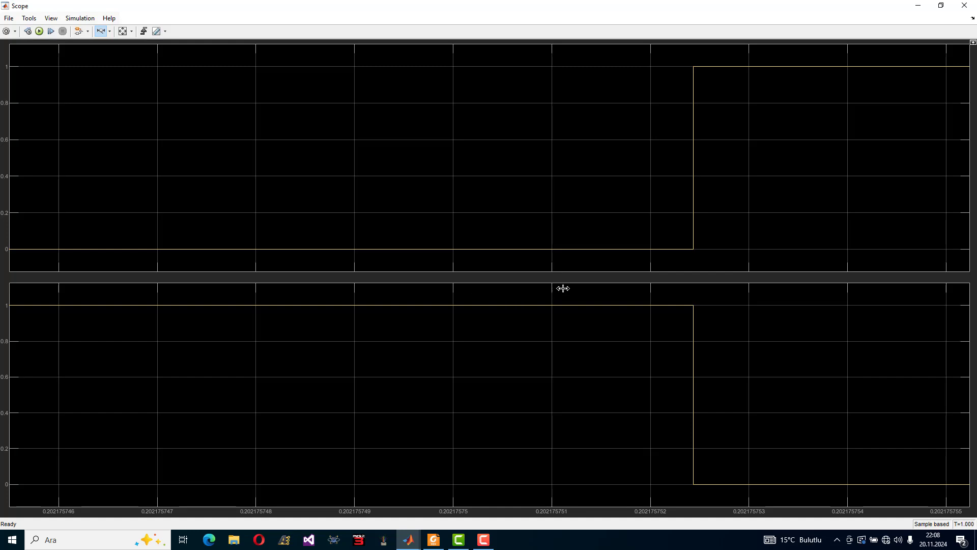
click(964, 5)
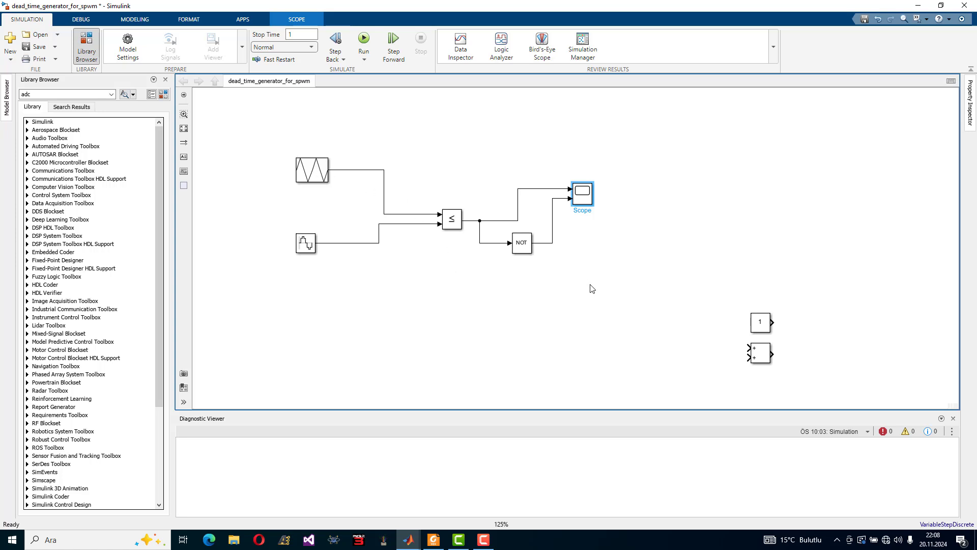
Move the Scope block farther up and right in the model and delete the wires joining the Relational Operator, NOT block and Scope
mouse_move(555, 291)
mouse_down()
mouse_move(516, 215)
mouse_move(553, 301)
mouse_up()
drag(572, 255, 764, 149)
key(Delete)
click(535, 189)
key(Delete)
click(488, 243)
key(Delete)
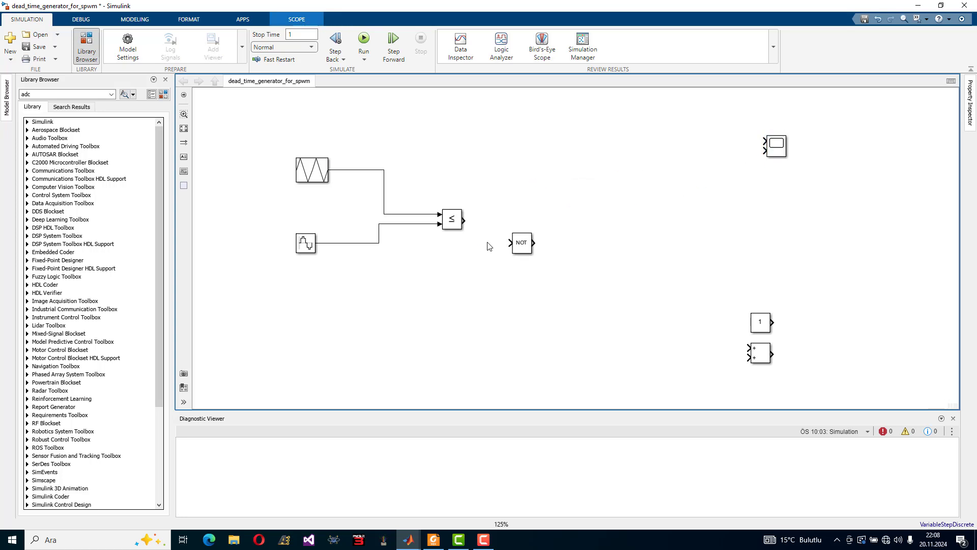
Move the NOT block beside the Constant block and shift the Sine Wave block slightly down and left
drag(520, 244, 655, 330)
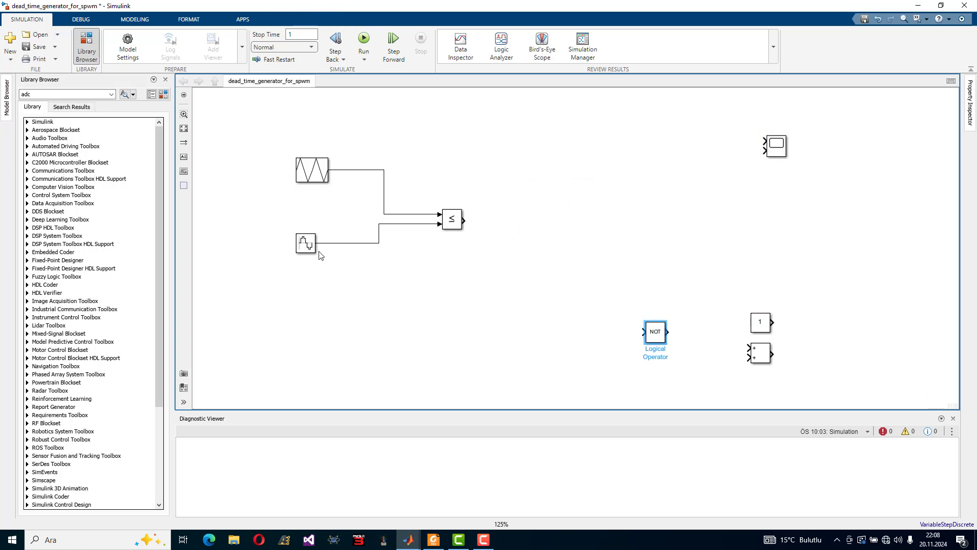
drag(307, 244, 301, 254)
click(348, 252)
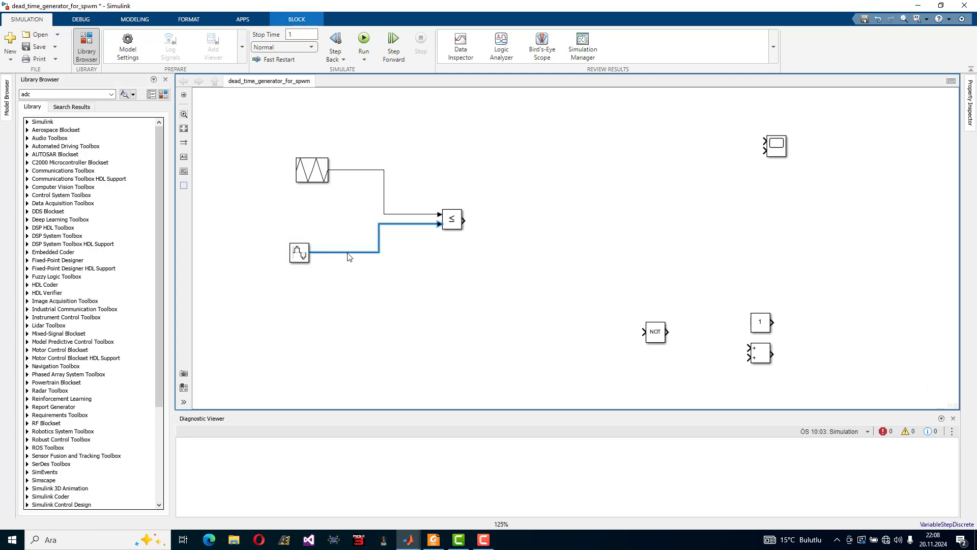
Delete both wires feeding the Relational Operator, and move the Relational Operator and Sine Wave blocks away to the right of the triangle generator
key(Delete)
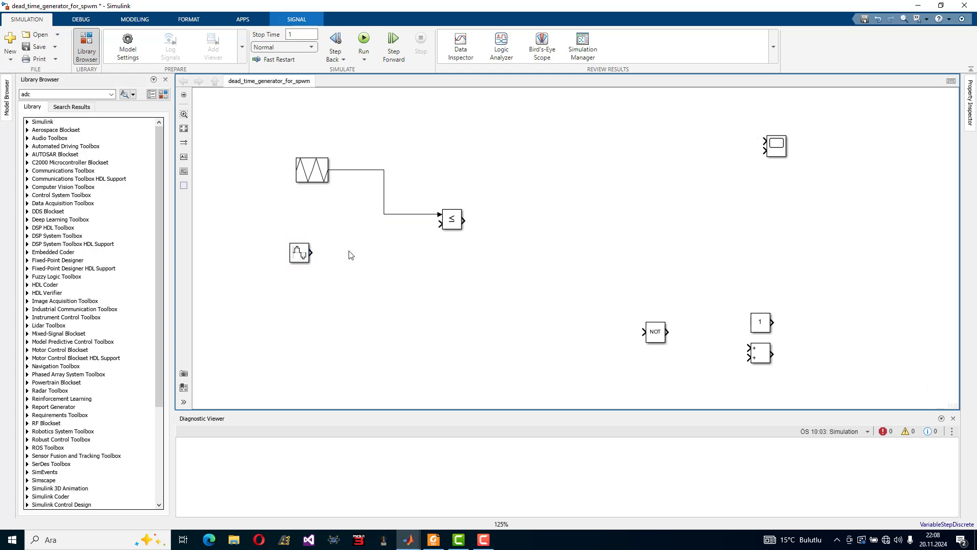
click(383, 200)
key(Delete)
drag(458, 214, 603, 195)
drag(303, 254, 537, 171)
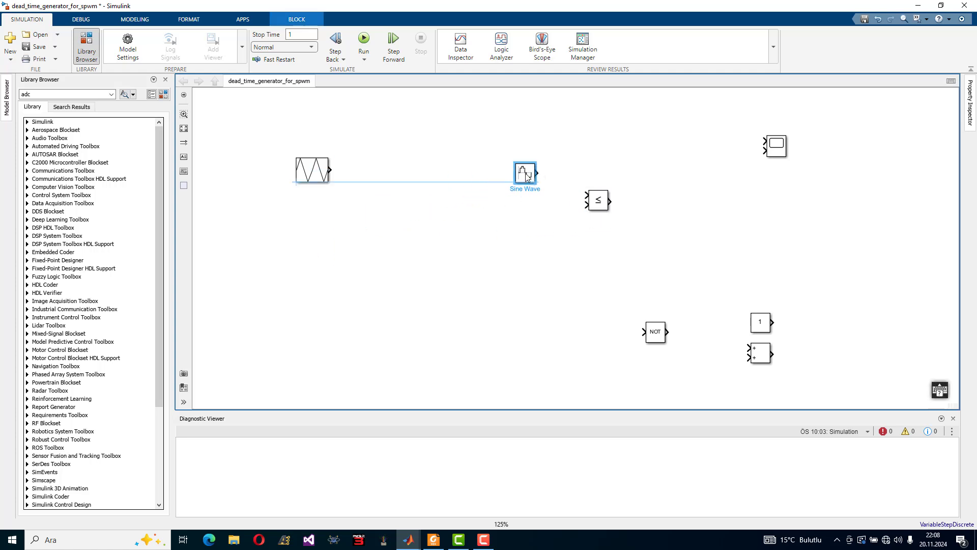
Switch to Paint and sketch a black triangular carrier wave with several peaks freehand using the Pencil tool
click(103, 540)
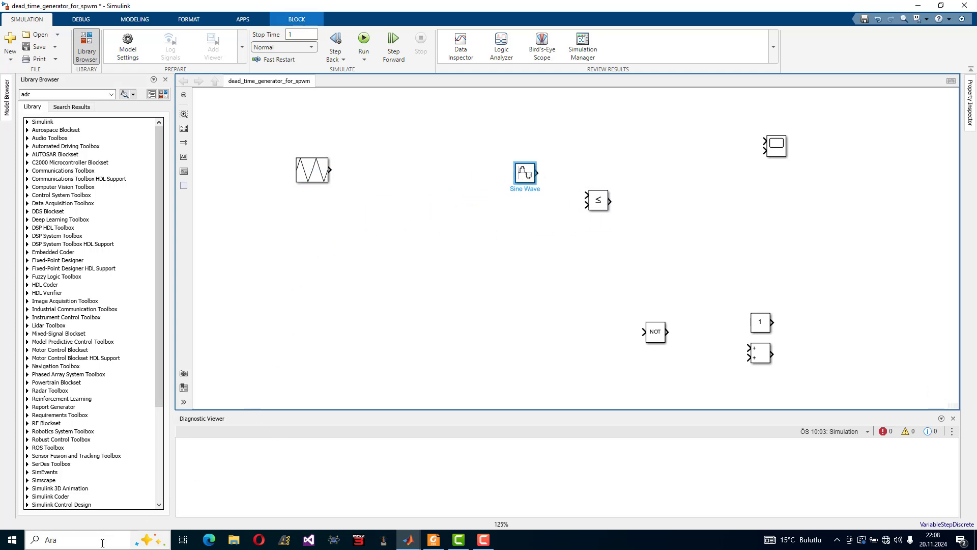
text(paint)
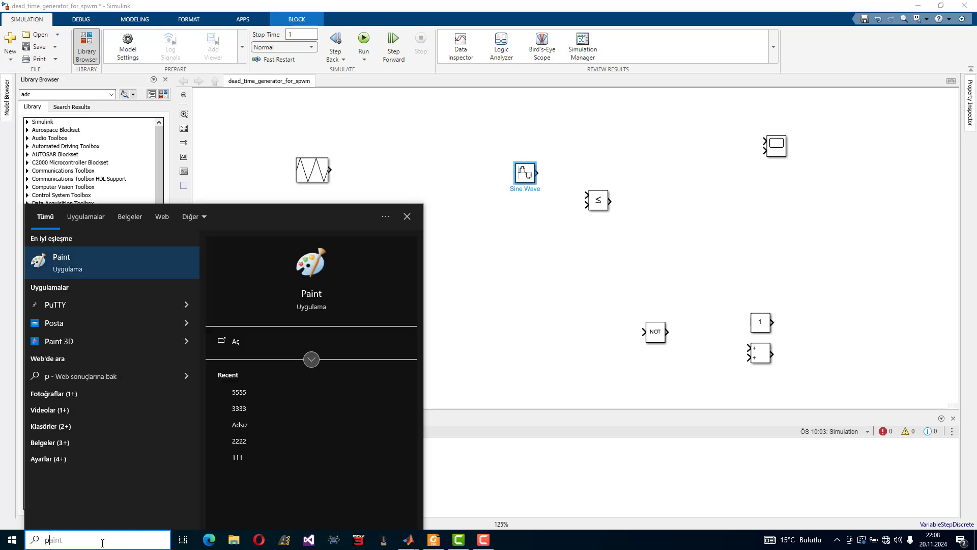
click(99, 266)
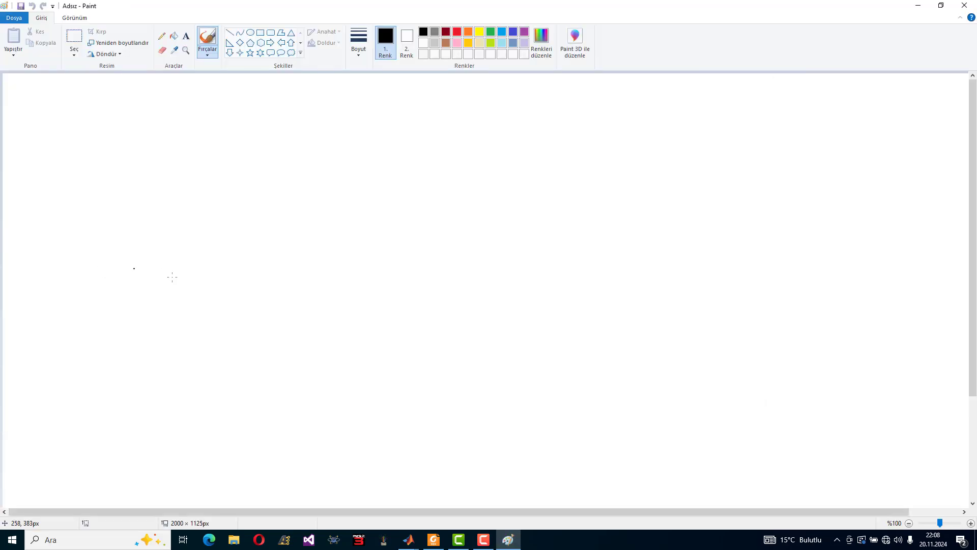
click(162, 36)
mouse_move(245, 322)
mouse_down()
mouse_move(323, 122)
mouse_move(430, 412)
mouse_move(451, 134)
mouse_move(540, 375)
mouse_move(586, 234)
mouse_move(665, 284)
mouse_move(755, 246)
mouse_move(762, 116)
mouse_up()
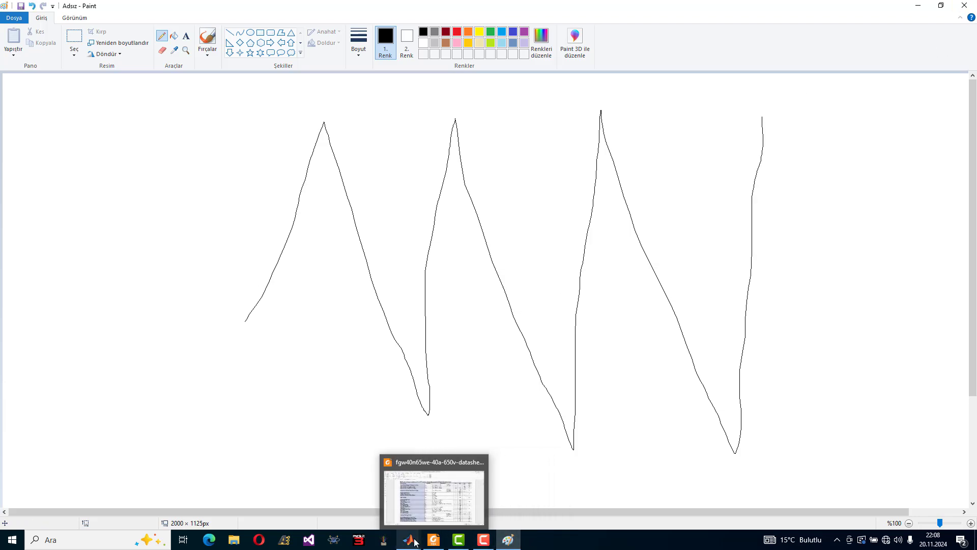
Return to Simulink, connect the Scope's first input to the triangle generator, run the simulation and open the Scope
mouse_move(409, 540)
click(438, 491)
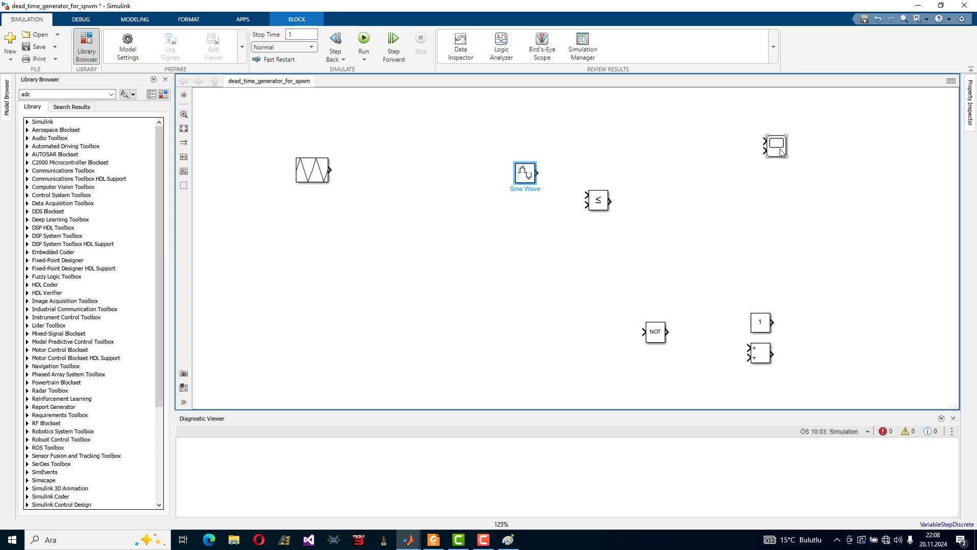
drag(774, 153, 422, 181)
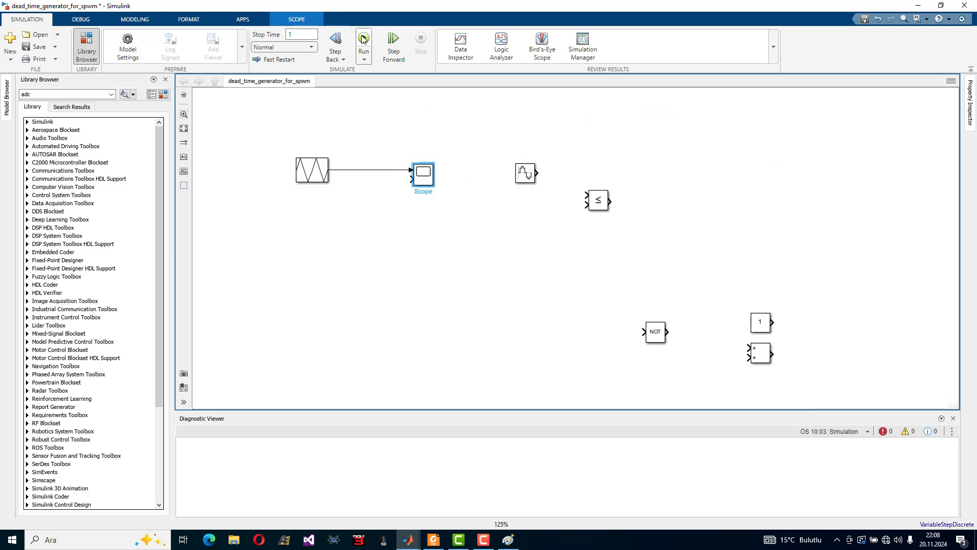
click(363, 41)
double_click(424, 176)
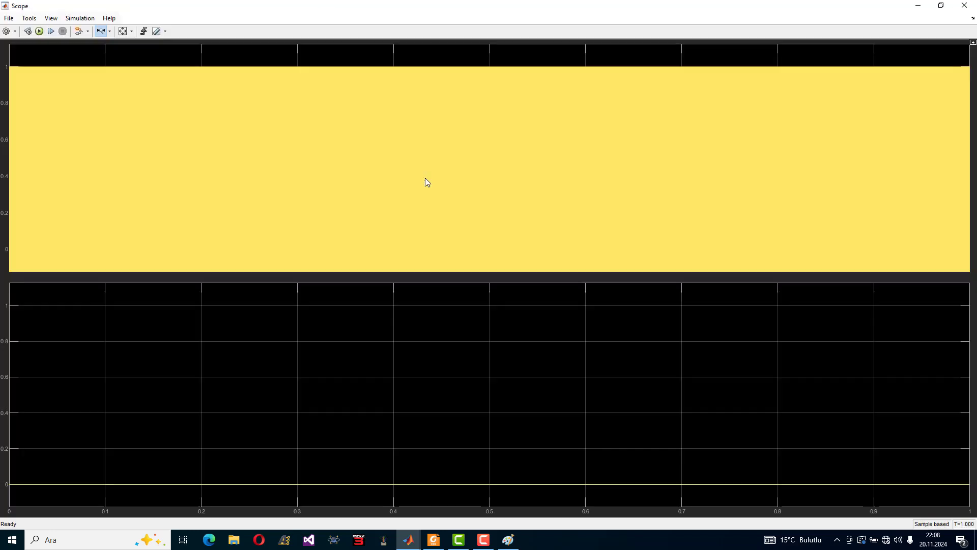
Examine the triangle waveform's shape and amplitude range in the Scope at close zoom, and minimize the Scope window
drag(201, 182, 424, 168)
drag(259, 168, 465, 151)
drag(229, 168, 477, 154)
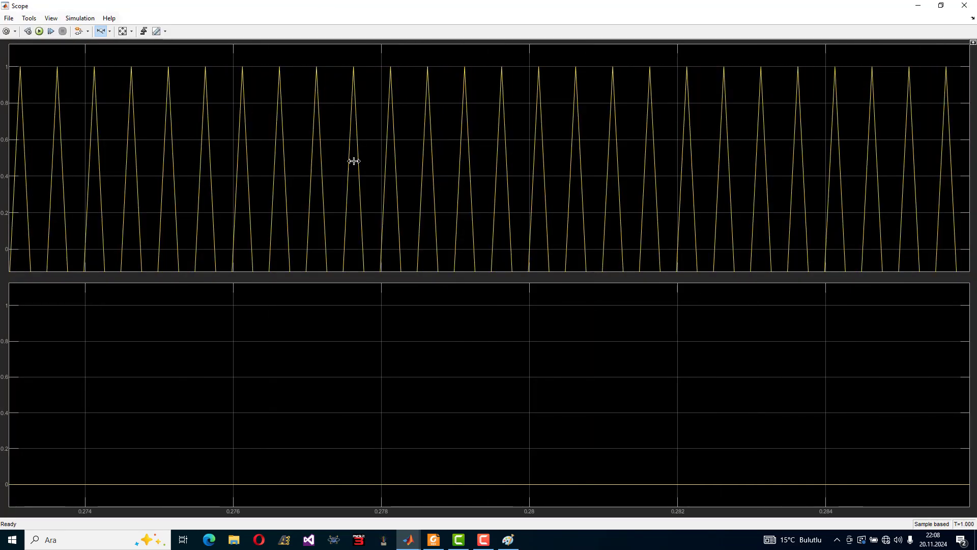
drag(353, 161, 277, 159)
click(123, 31)
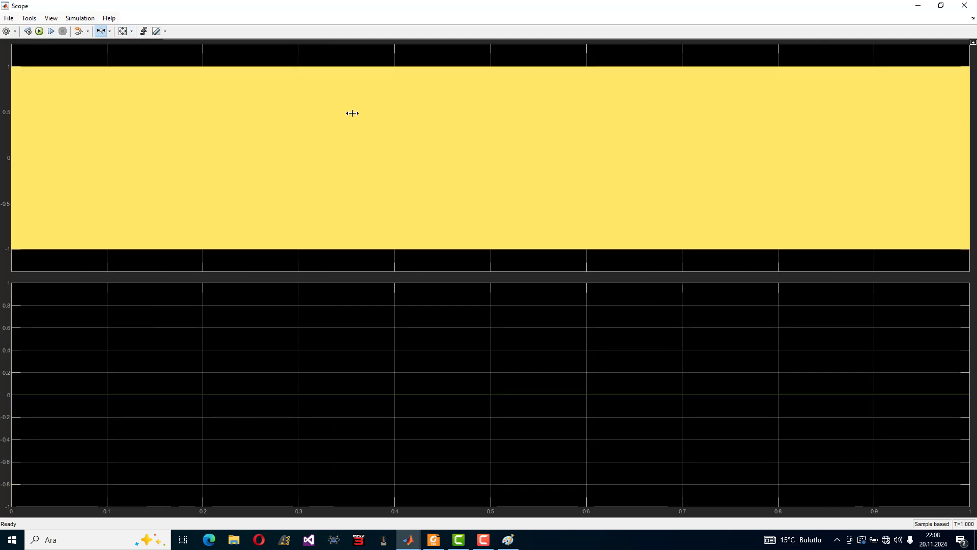
drag(239, 116, 356, 119)
drag(188, 120, 262, 157)
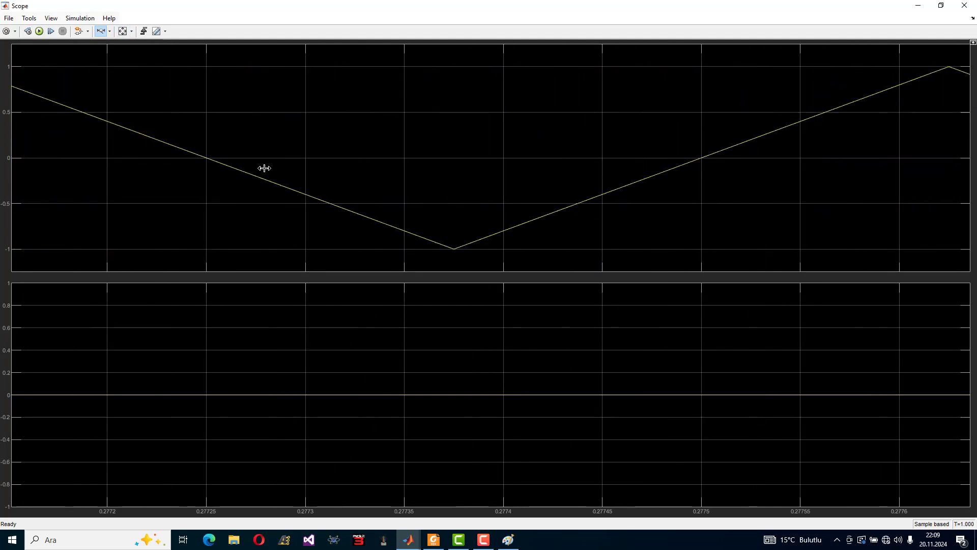
click(123, 31)
drag(373, 136, 287, 147)
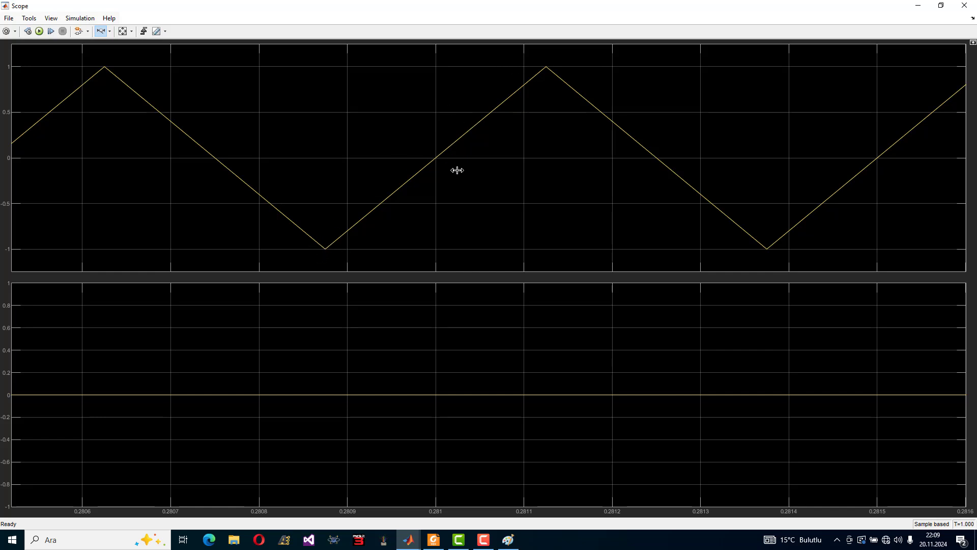
click(918, 6)
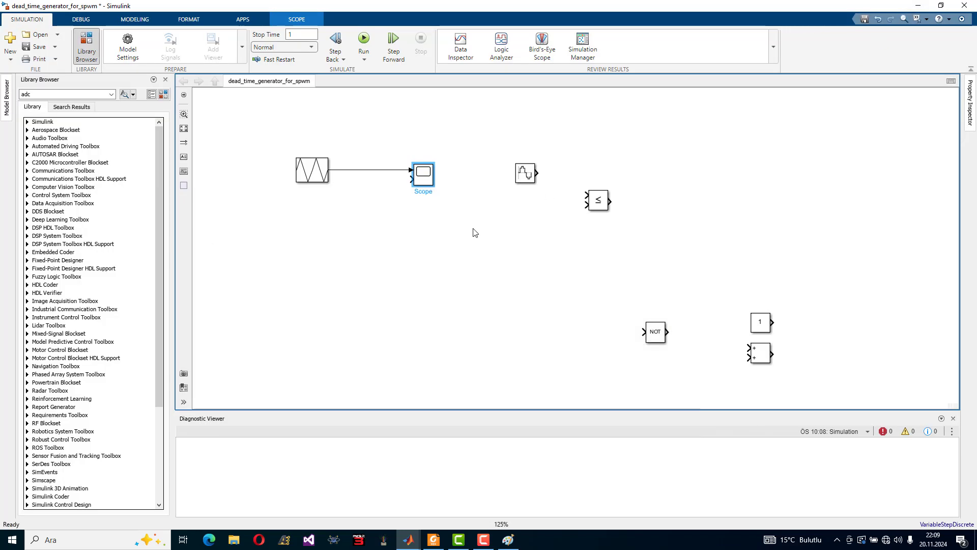
In Paint, sketch a red triangular wave just above the black one and label it +Mc with a pointer line
click(507, 539)
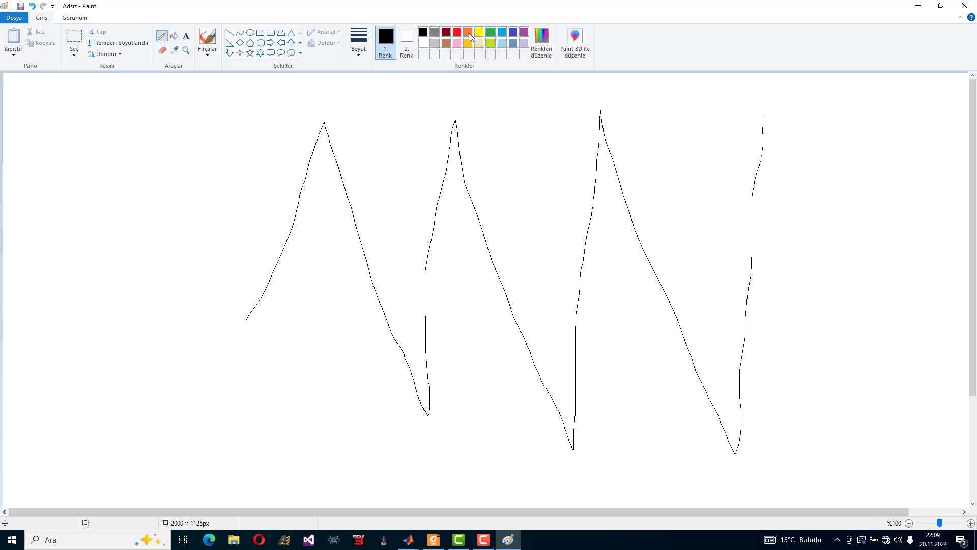
click(457, 32)
mouse_move(235, 321)
mouse_down()
mouse_move(324, 109)
mouse_move(381, 216)
mouse_move(413, 327)
mouse_move(427, 145)
mouse_move(447, 100)
mouse_move(469, 124)
mouse_move(552, 351)
mouse_move(559, 347)
mouse_move(592, 89)
mouse_move(722, 343)
mouse_move(751, 90)
mouse_up()
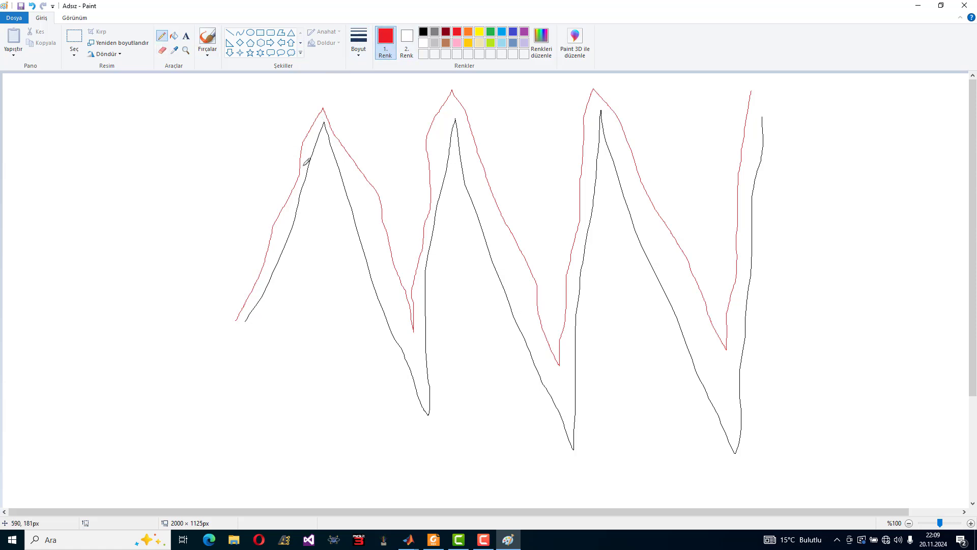
mouse_move(300, 165)
mouse_down()
mouse_move(256, 132)
mouse_move(270, 122)
mouse_up()
mouse_move(196, 152)
mouse_down()
mouse_move(216, 130)
mouse_move(253, 136)
mouse_up()
mouse_move(173, 187)
mouse_down()
mouse_move(195, 170)
mouse_move(187, 199)
mouse_up()
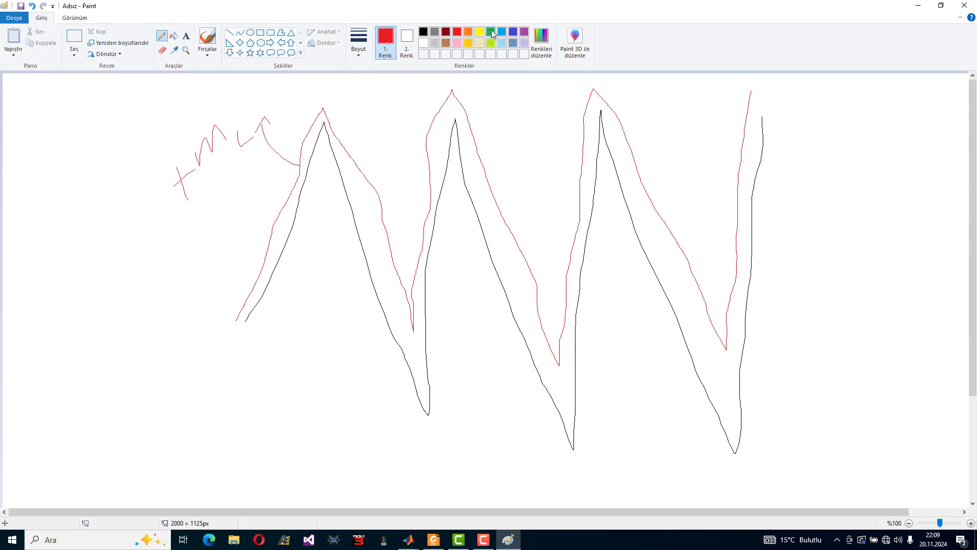
Sketch a green triangular wave just below the black one and label it -Mc with an arrow
click(491, 33)
mouse_move(275, 308)
mouse_down()
mouse_move(303, 251)
mouse_move(320, 155)
mouse_move(343, 252)
mouse_move(430, 422)
mouse_move(453, 381)
mouse_move(459, 218)
mouse_move(525, 407)
mouse_move(581, 467)
mouse_move(614, 217)
mouse_move(693, 413)
mouse_move(746, 473)
mouse_move(780, 303)
mouse_move(779, 164)
mouse_up()
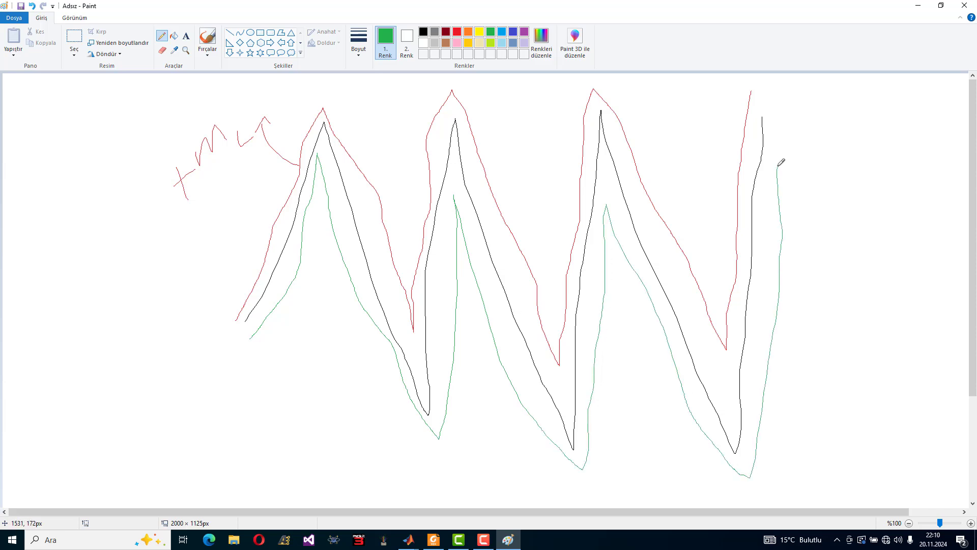
drag(273, 307, 278, 364)
mouse_move(235, 420)
mouse_down()
mouse_move(248, 402)
mouse_move(284, 406)
mouse_up()
Sketch a blue-gray sine-like arc across the first peaks of the triangular waves, and return to the Simulink model
click(423, 31)
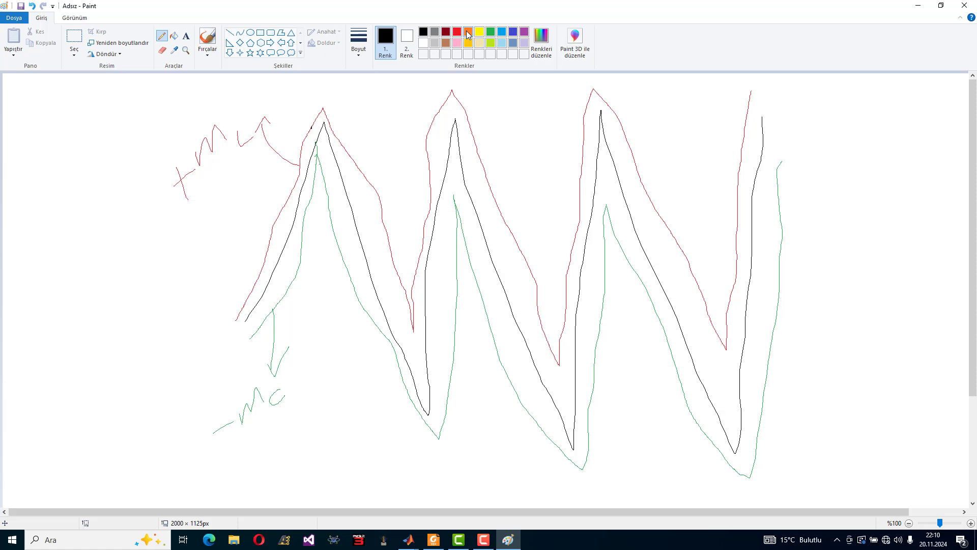
click(489, 43)
click(513, 43)
mouse_move(211, 387)
mouse_down()
mouse_move(218, 313)
mouse_move(248, 241)
mouse_move(362, 173)
mouse_move(431, 212)
mouse_move(477, 261)
mouse_up()
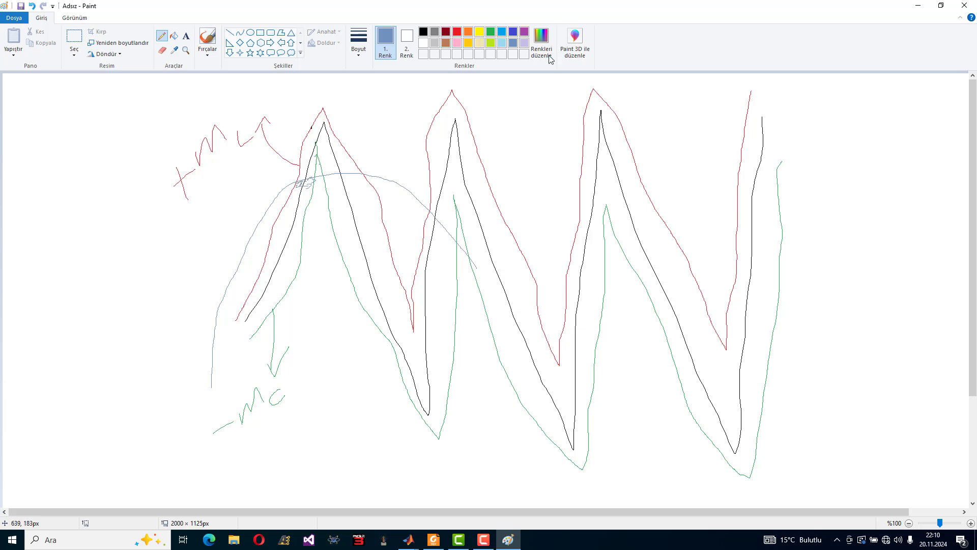
click(917, 6)
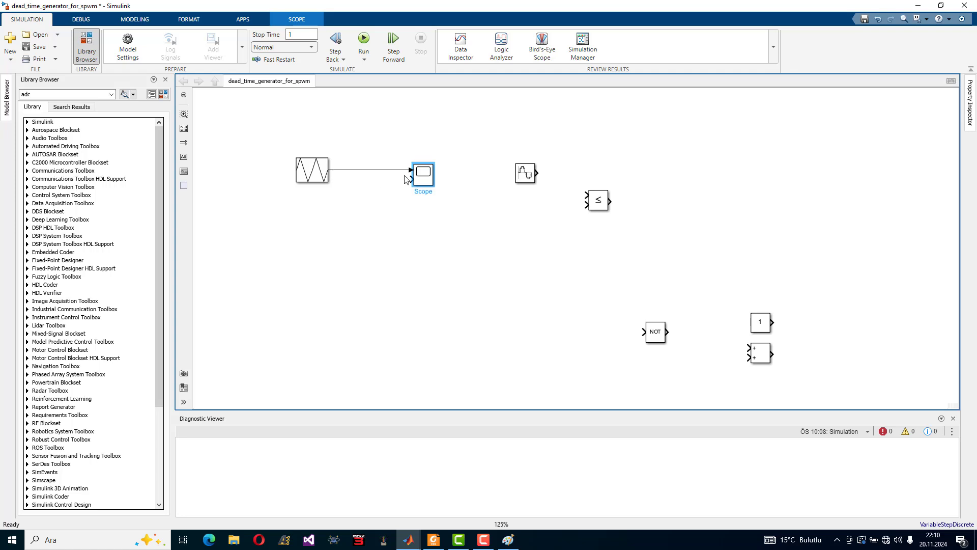
Delete the wire between the triangle generator and the Scope, and move the Scope and Sine Wave blocks farther right
click(381, 170)
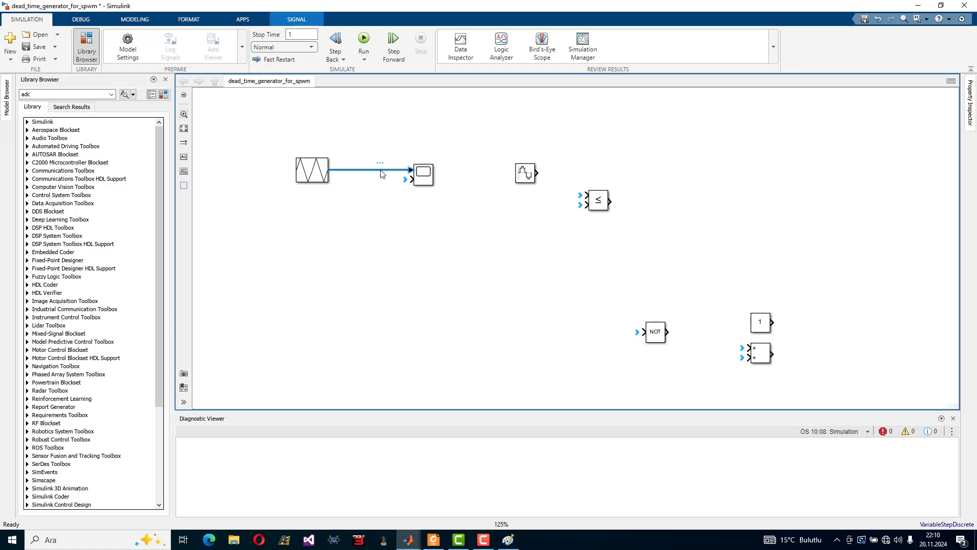
key(Delete)
drag(423, 175, 642, 127)
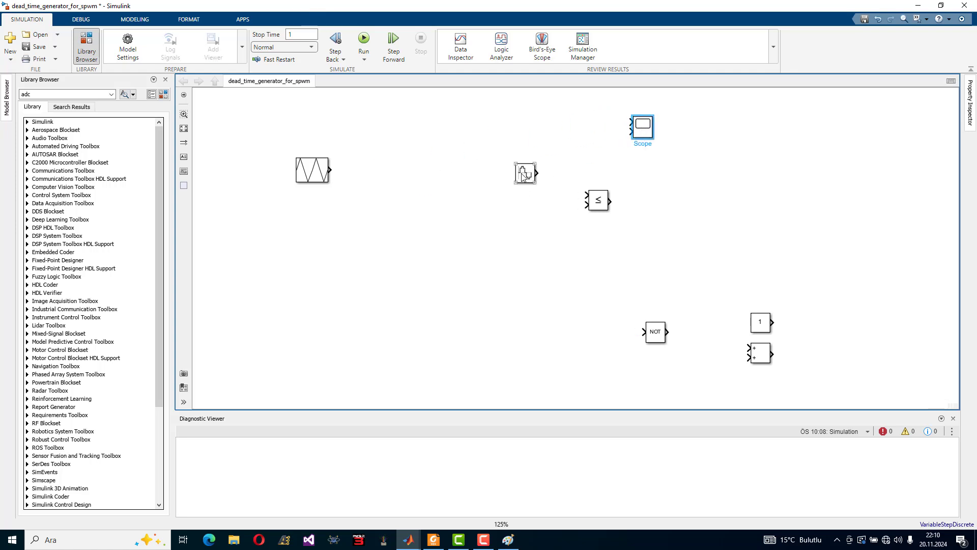
drag(522, 176, 691, 192)
Place the Add block beside the triangle generator and set its icon shape to round
drag(760, 358, 459, 181)
double_click(458, 181)
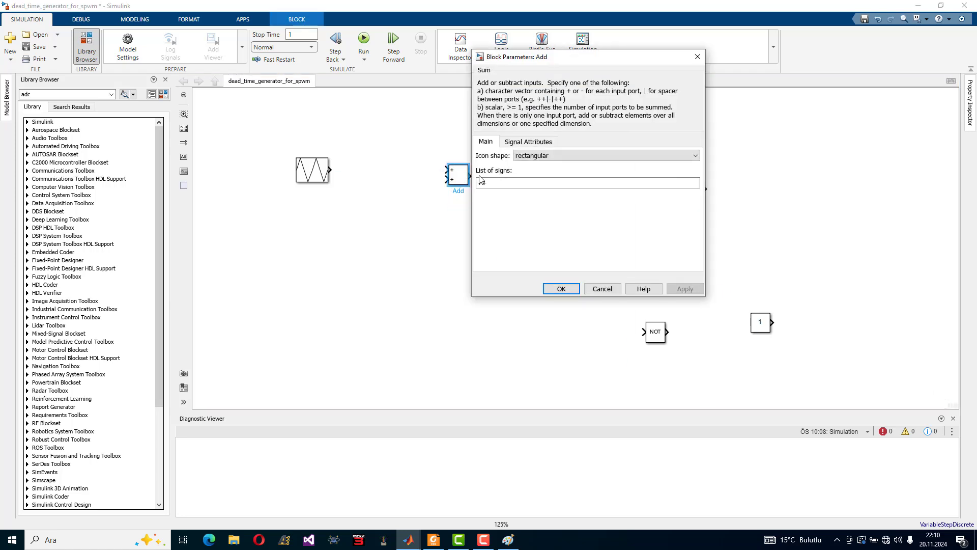
click(507, 179)
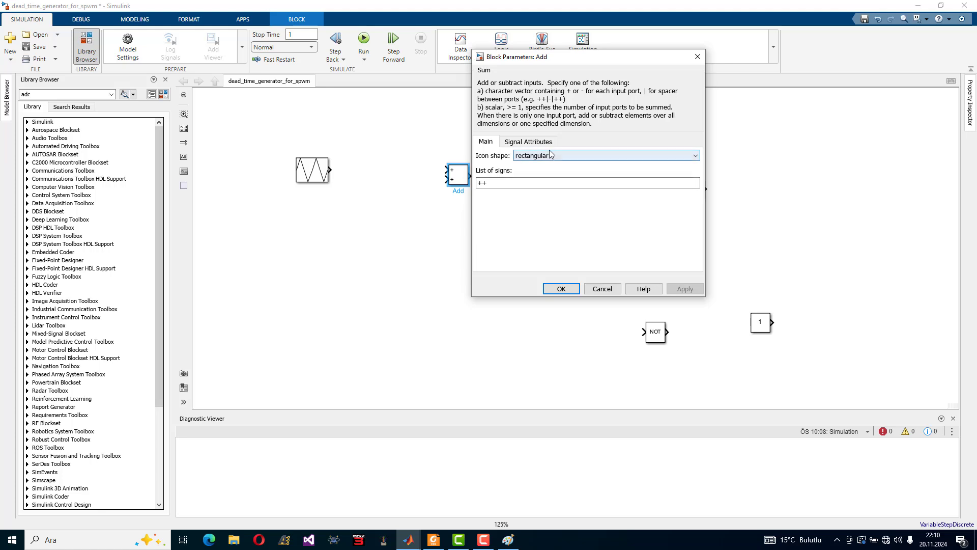
click(535, 156)
click(533, 173)
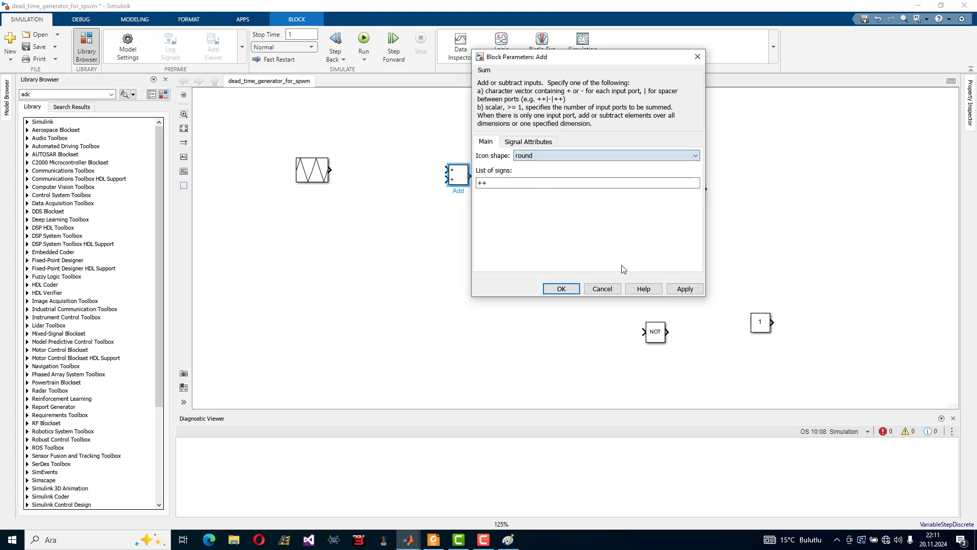
click(571, 292)
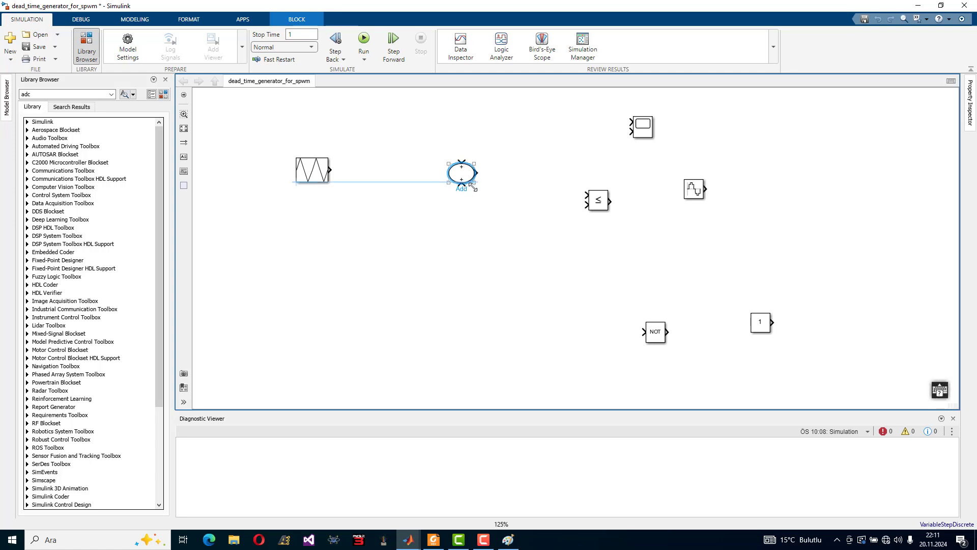
drag(453, 175, 397, 150)
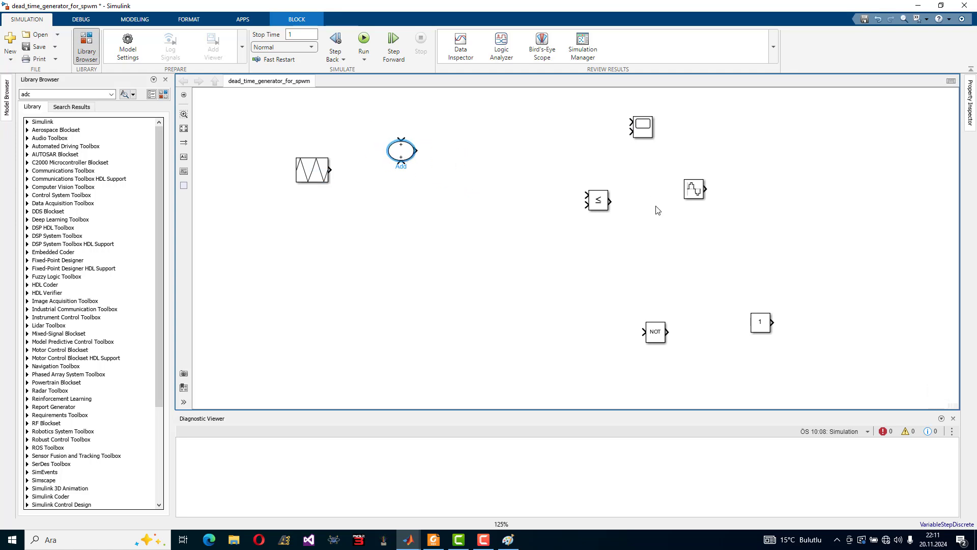
Move the Constant block above the triangle generator, connect it to the Add block's upper input and set its value to 2
drag(760, 322, 321, 118)
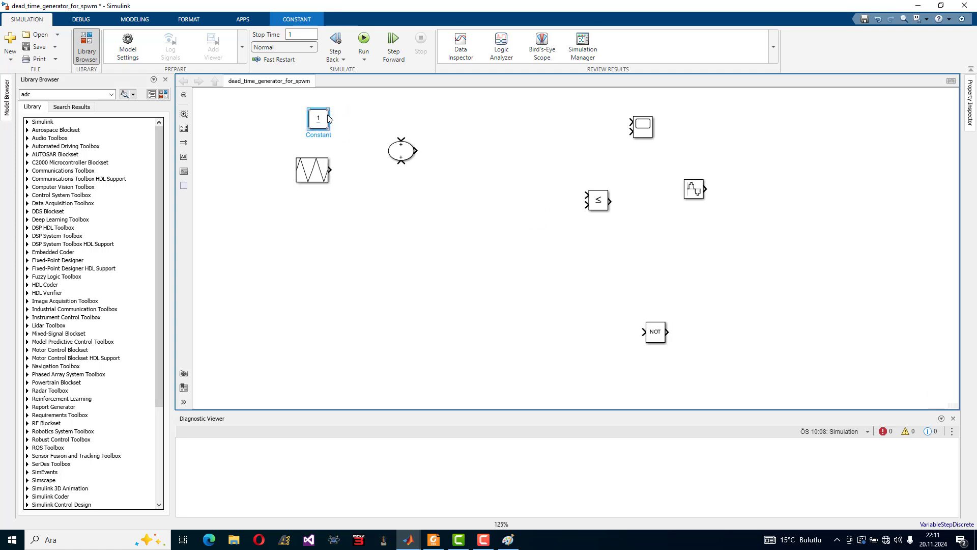
drag(330, 118, 401, 138)
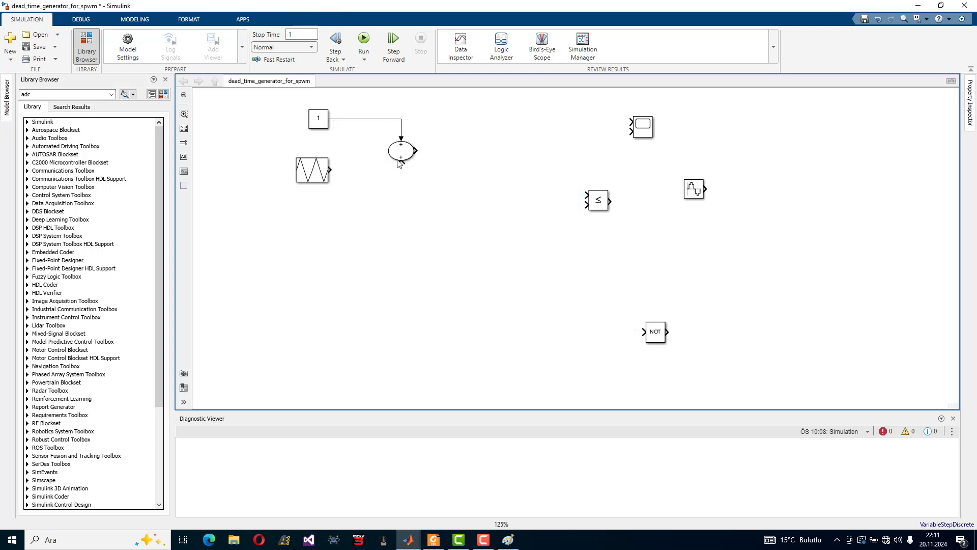
double_click(319, 120)
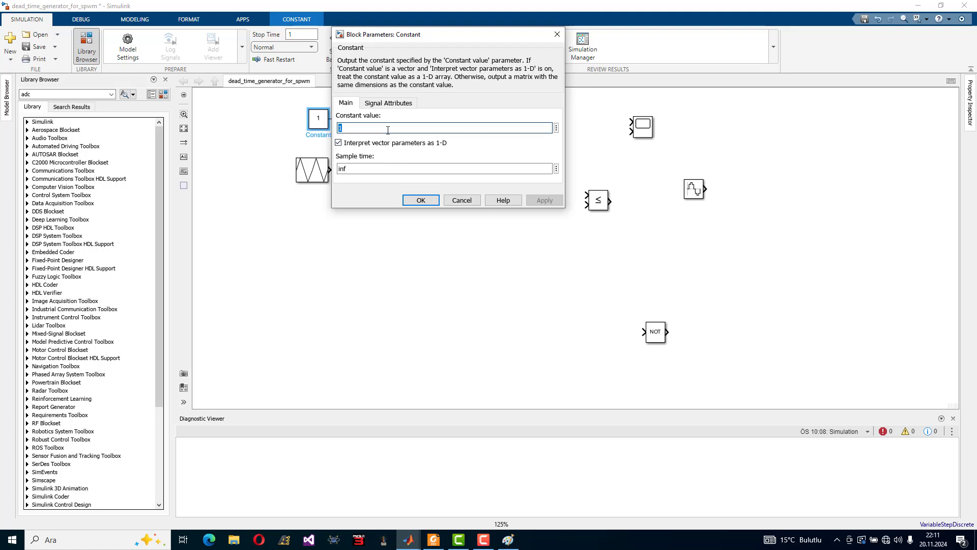
text(2)
click(544, 200)
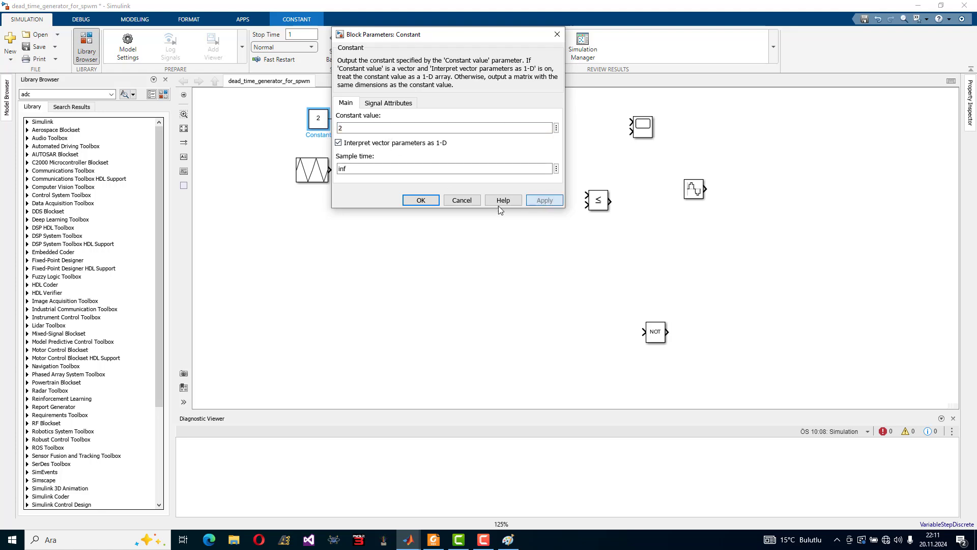
click(420, 200)
Wire the triangle generator to the Add block and Scope, connect the Add output to the Scope's second input, and run the simulation
mouse_move(316, 171)
mouse_down()
mouse_move(352, 193)
mouse_move(335, 197)
mouse_move(401, 162)
mouse_up()
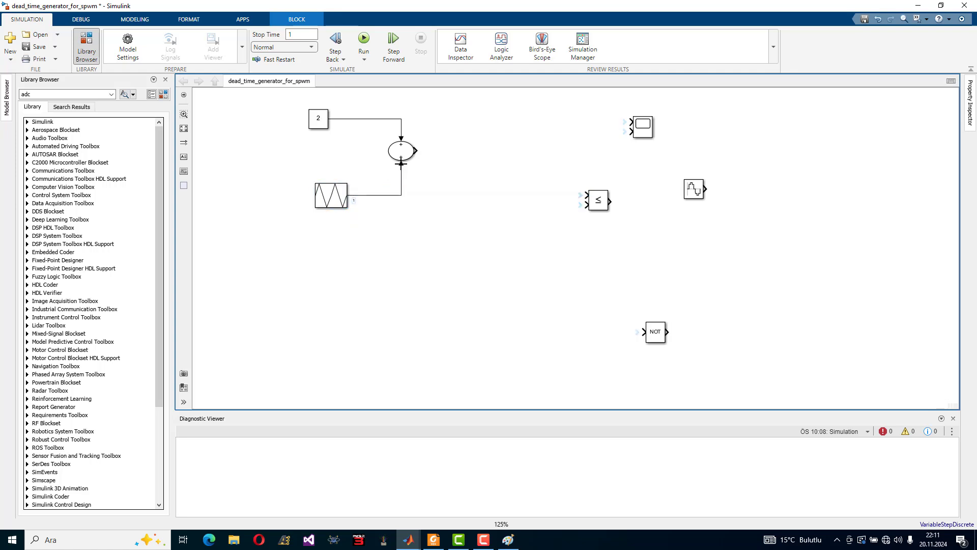
drag(651, 131, 401, 195)
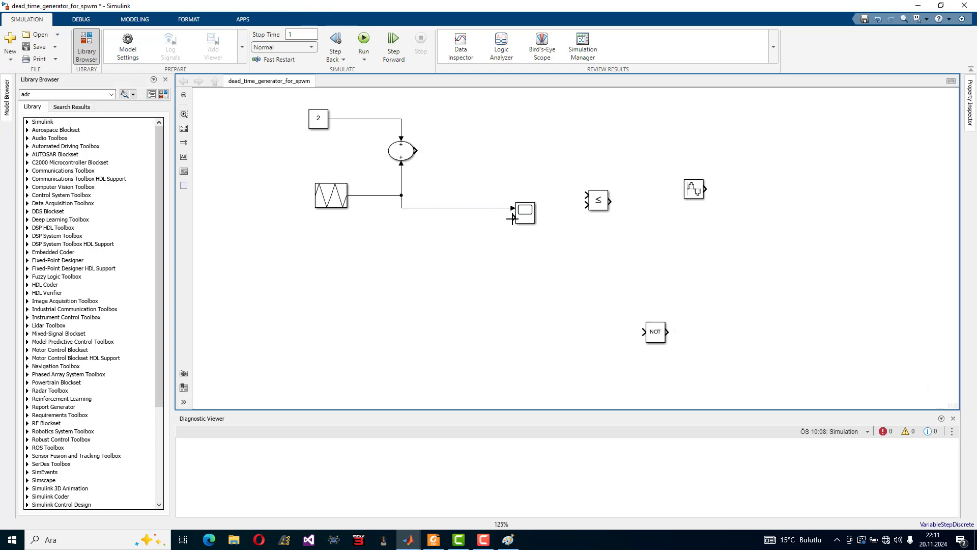
mouse_move(511, 218)
mouse_down()
mouse_move(453, 207)
mouse_move(415, 150)
mouse_up()
click(322, 124)
click(364, 40)
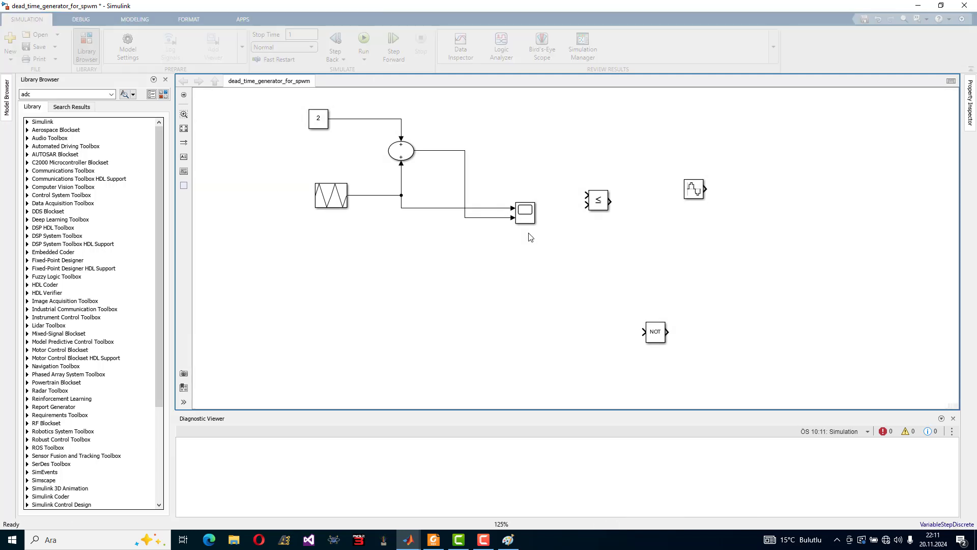
Open the Scope and zoom in on the triangular waveform to examine both signal displays
double_click(524, 213)
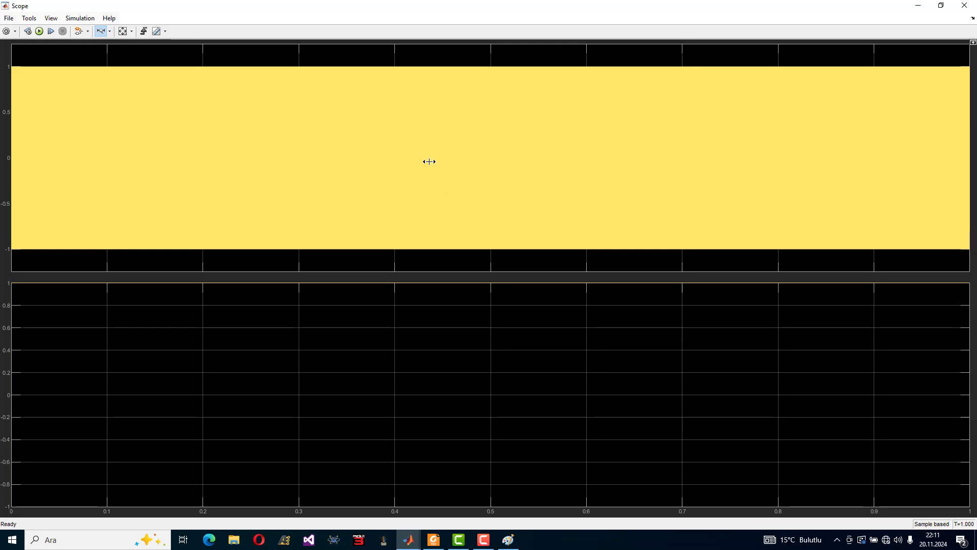
click(398, 157)
click(279, 155)
click(313, 157)
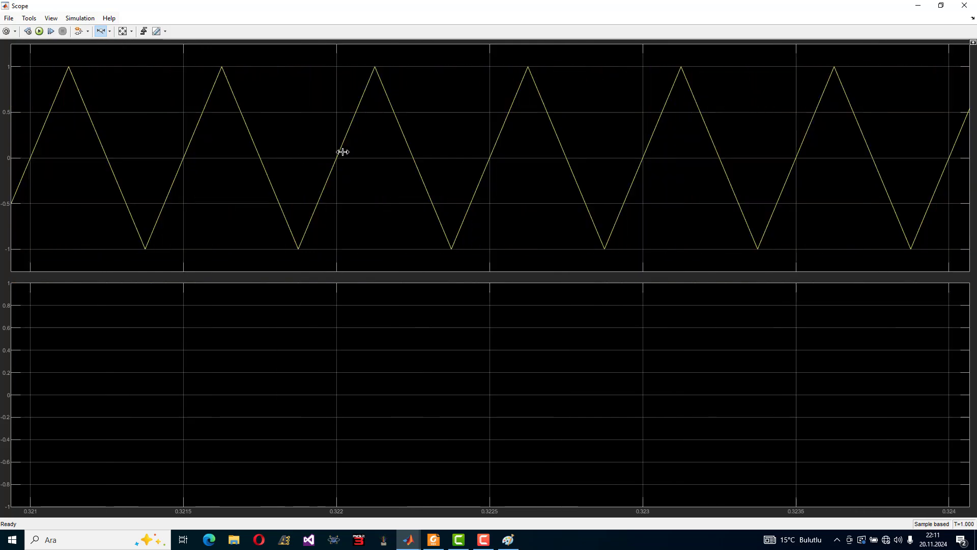
click(964, 6)
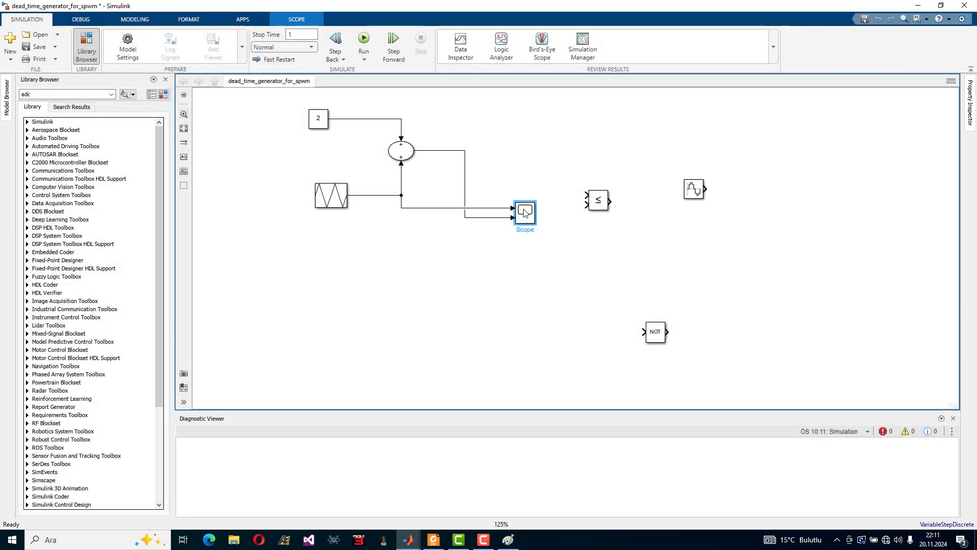
double_click(525, 212)
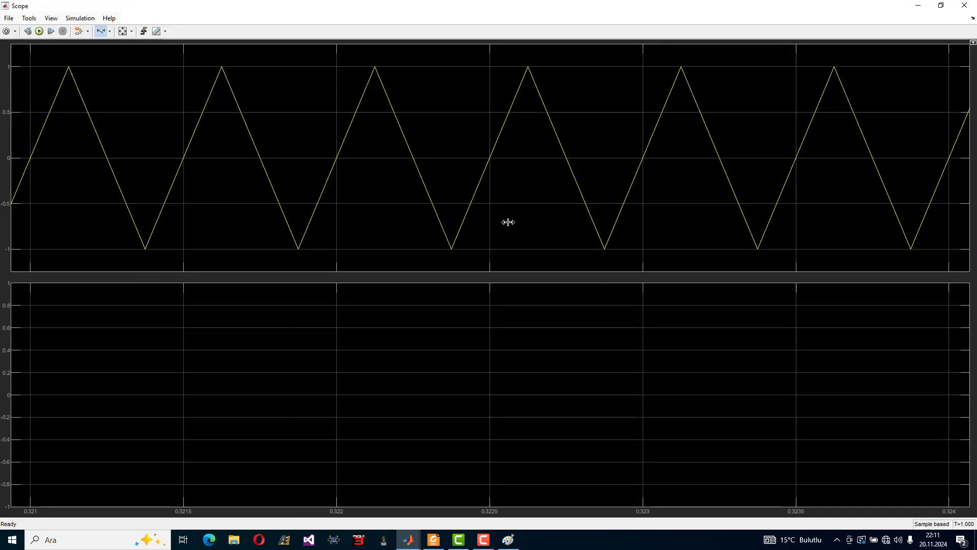
click(965, 6)
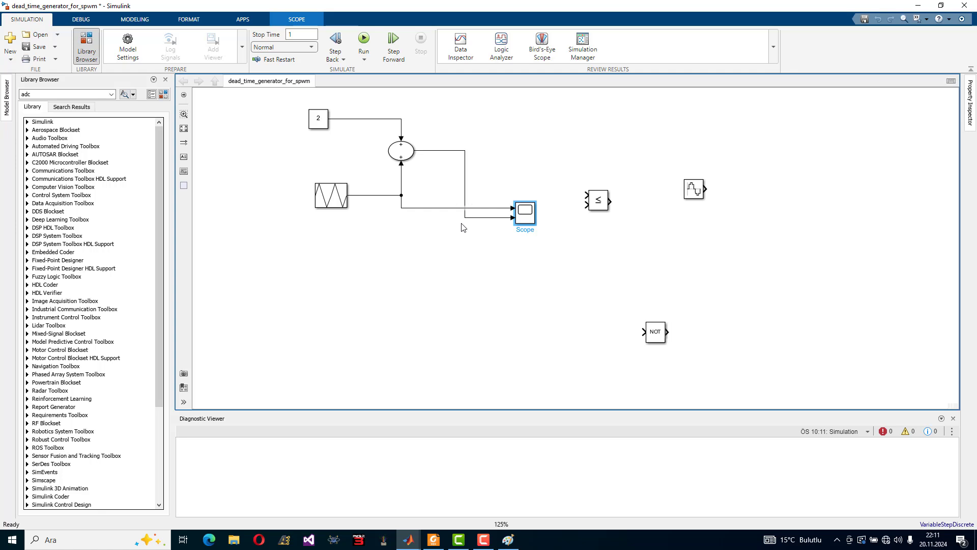
Delete the branch wire from the triangle generator to the Scope, rerun the simulation and check the Scope
click(419, 208)
key(Delete)
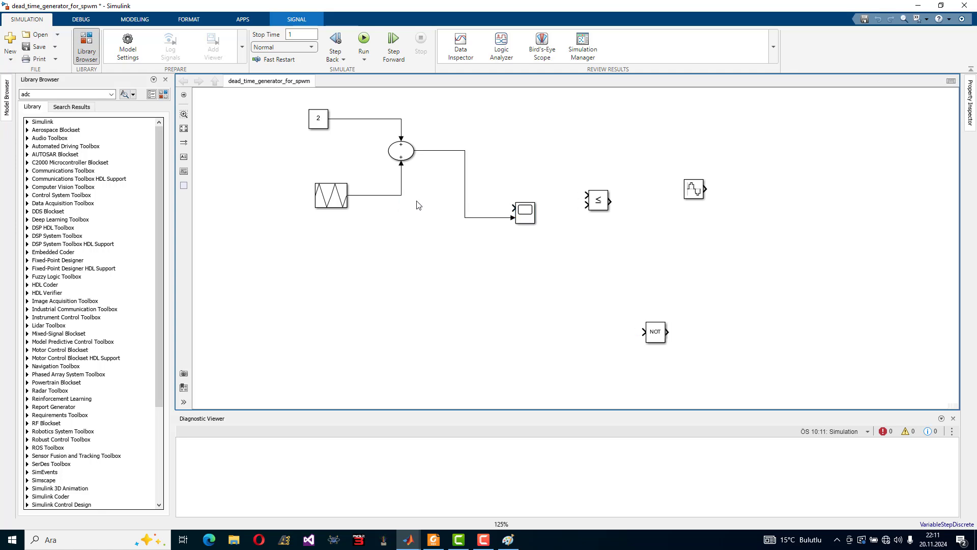
key(ctrl+t)
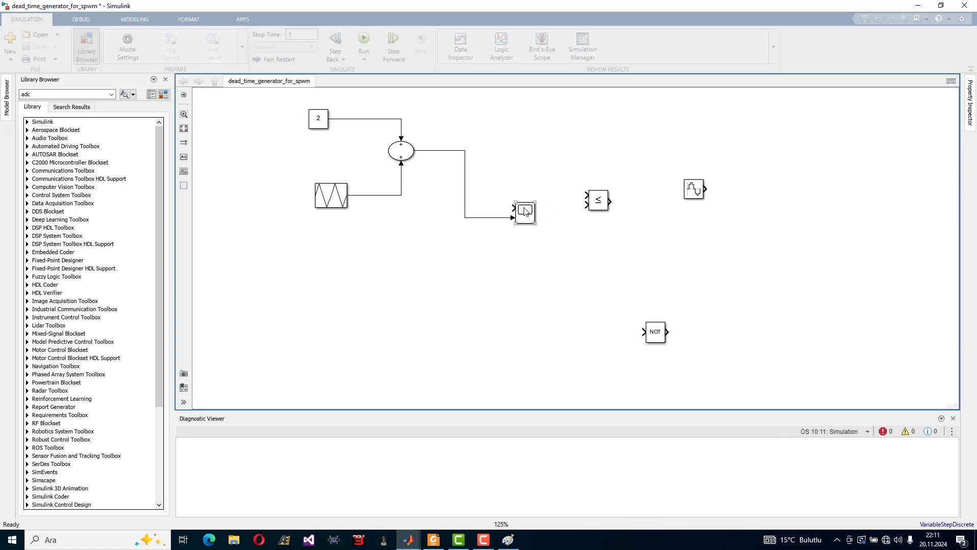
double_click(523, 209)
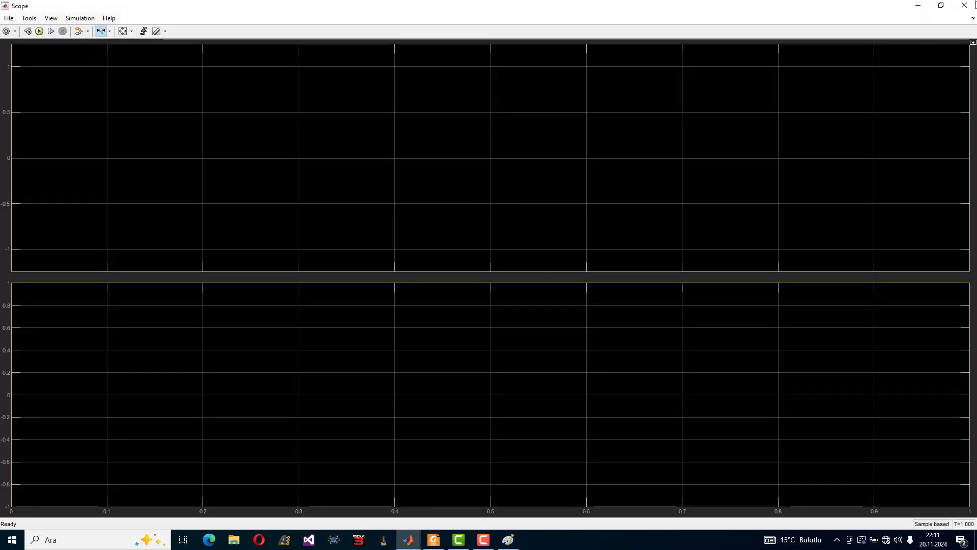
click(965, 5)
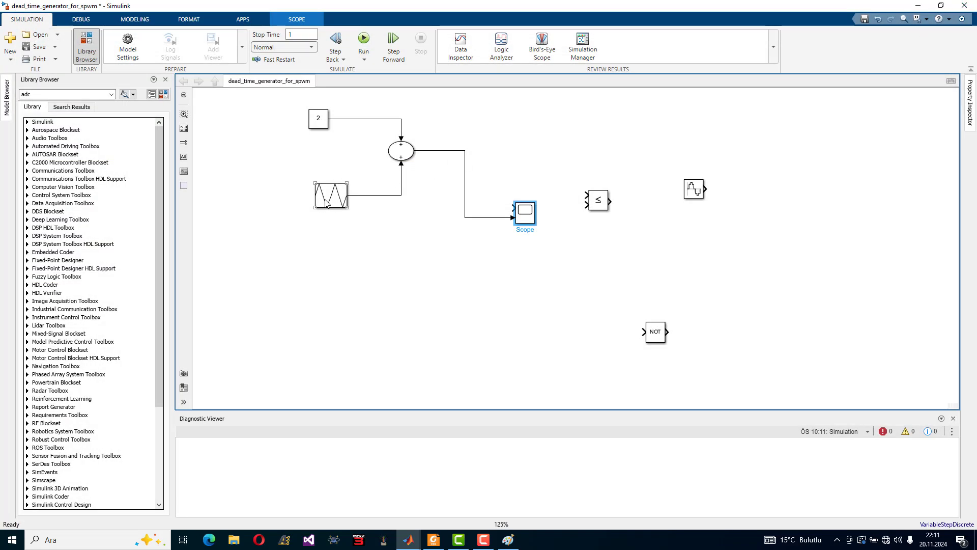
Check the parameters of the Triangle Generator and Constant blocks without changing them
click(439, 151)
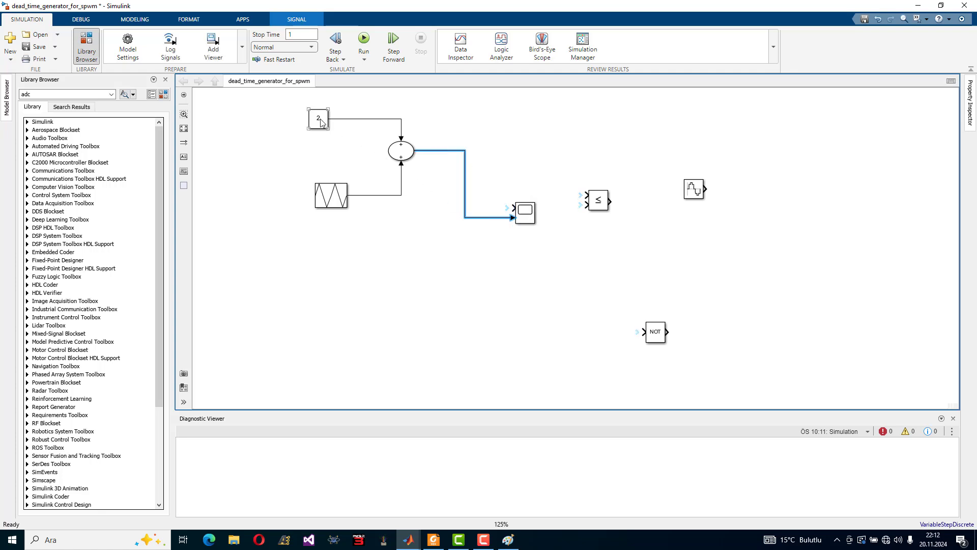
click(335, 200)
double_click(336, 200)
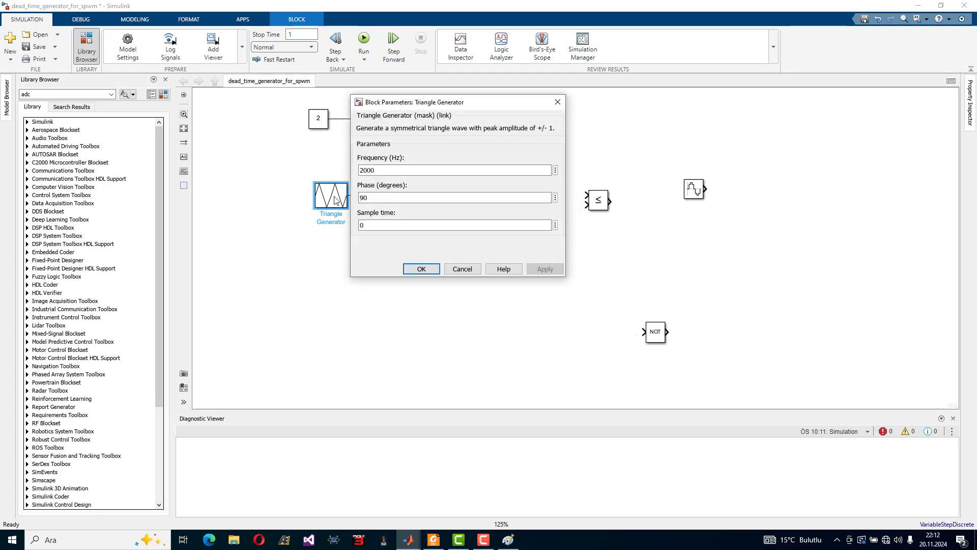
click(421, 269)
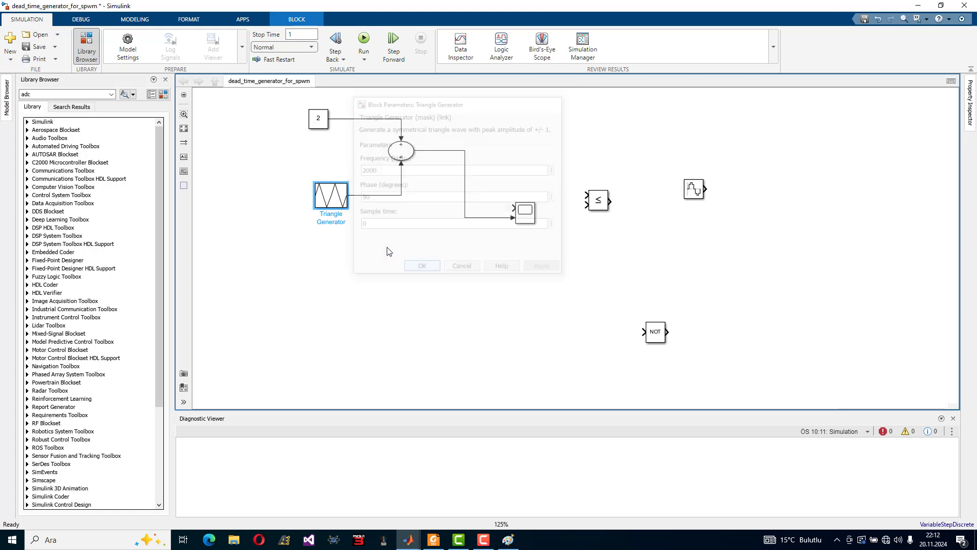
double_click(316, 131)
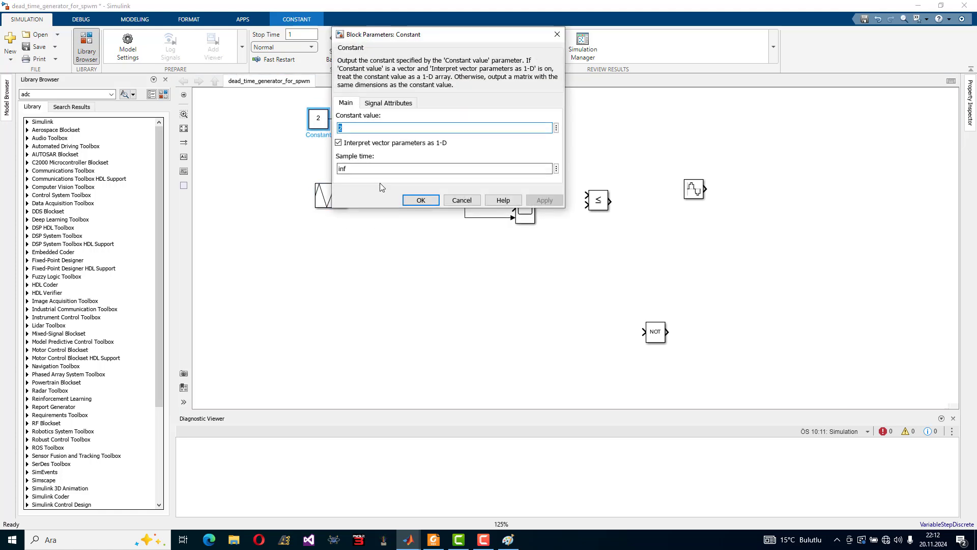
click(419, 200)
Delete the existing Scope and add a new Simulink Sinks Scope block just below its former place
click(525, 216)
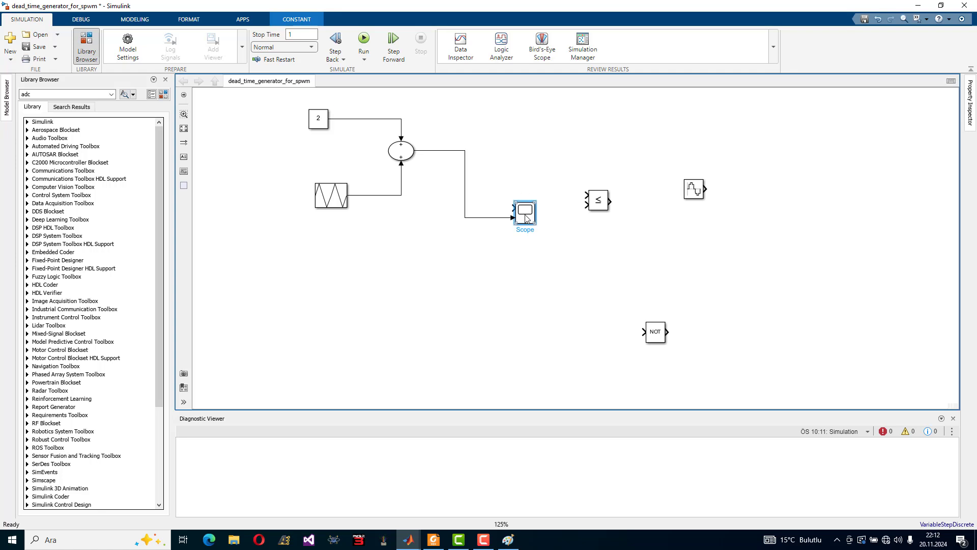
key(Delete)
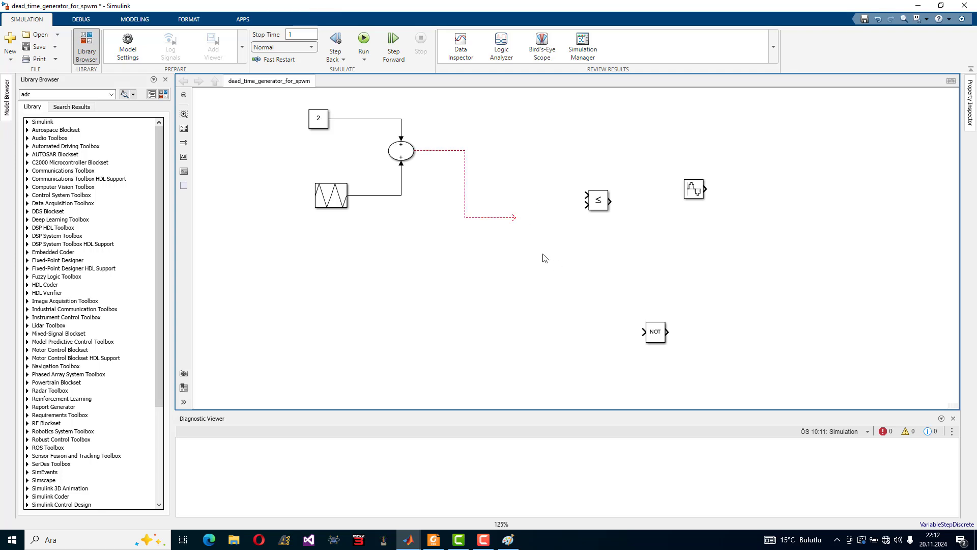
double_click(544, 257)
text(scope)
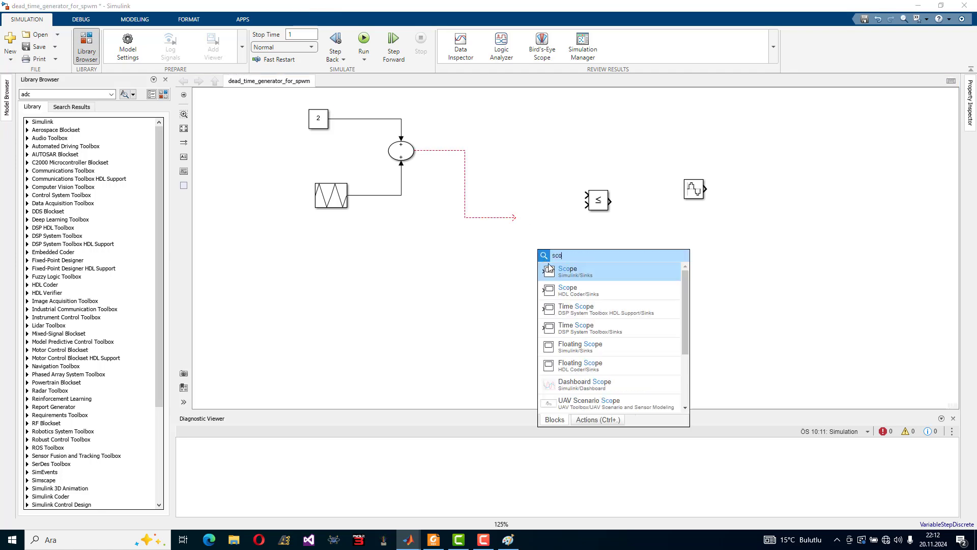
key(Return)
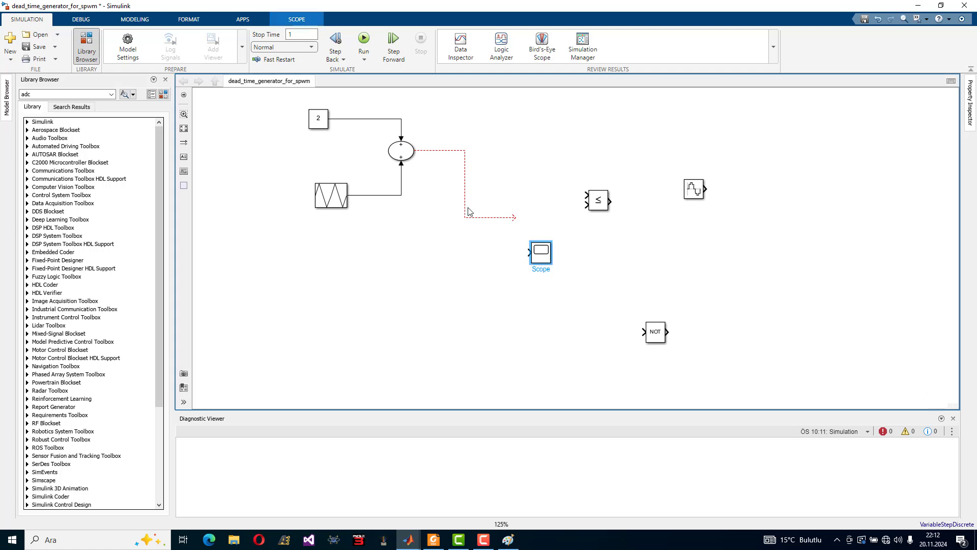
Delete the dangling wire from the Add block and connect the Add output to the new Scope's input
click(466, 204)
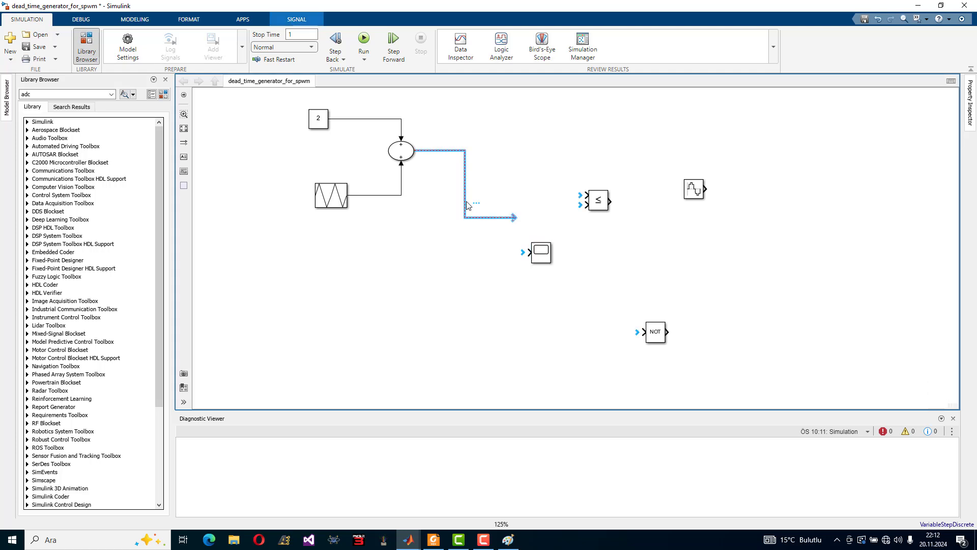
key(Delete)
drag(529, 252, 418, 150)
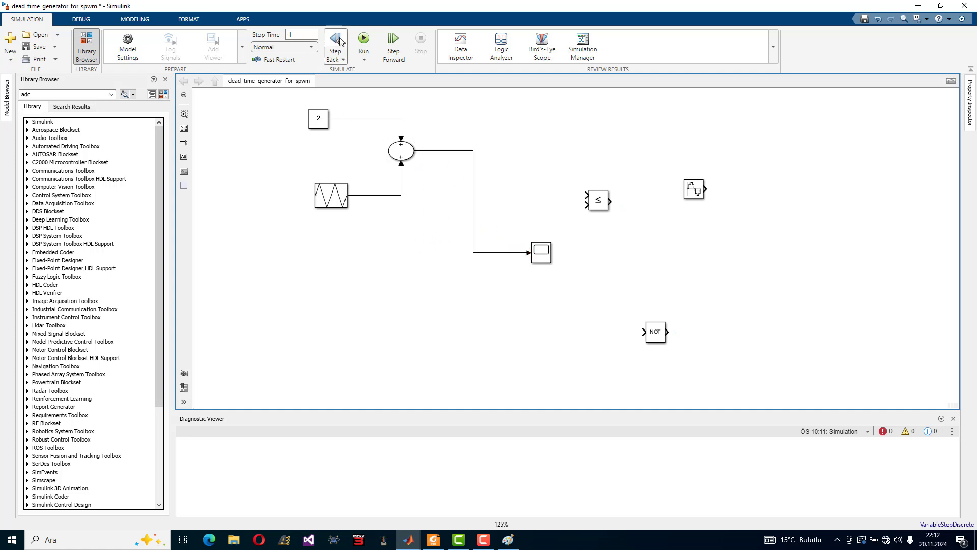
Run the simulation and view the offset triangular carrier in the maximized Scope window
click(364, 41)
click(542, 257)
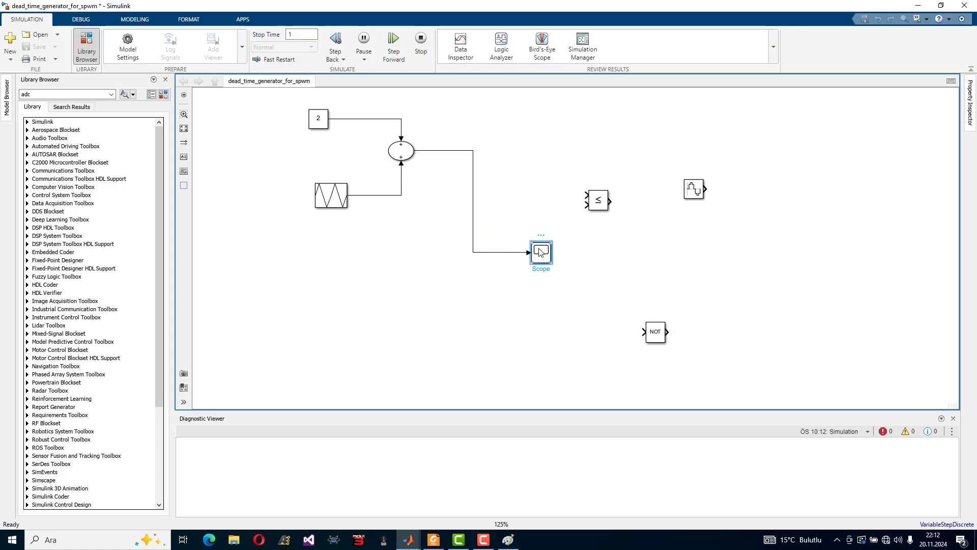
double_click(542, 257)
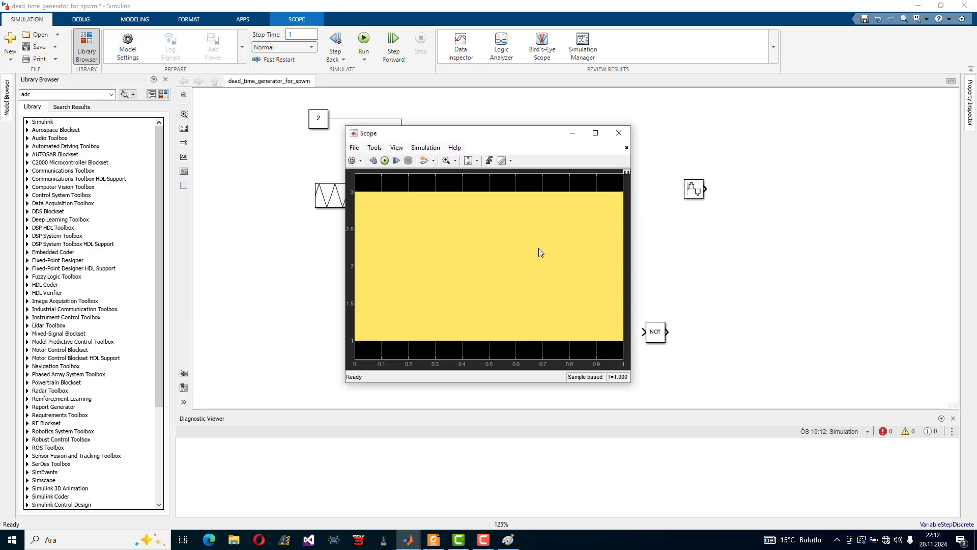
click(595, 133)
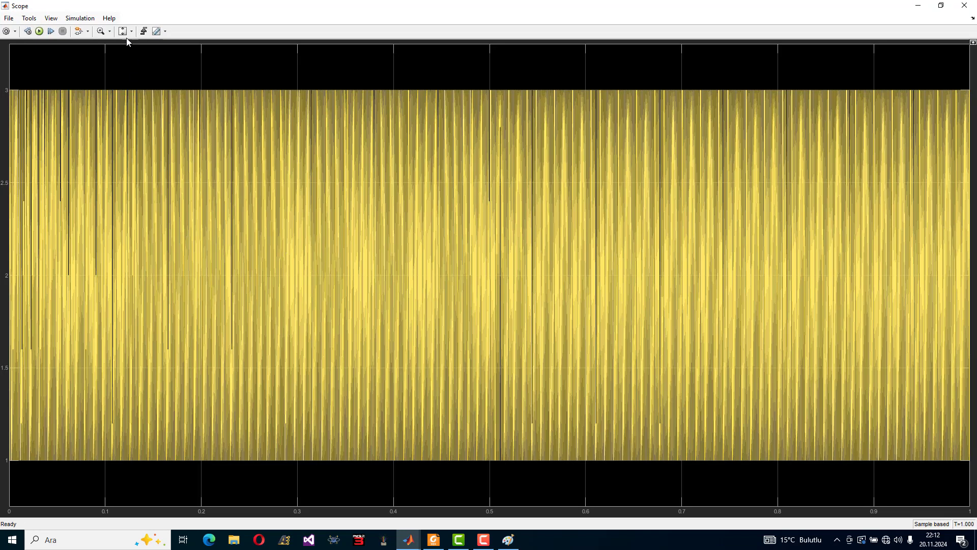
click(965, 5)
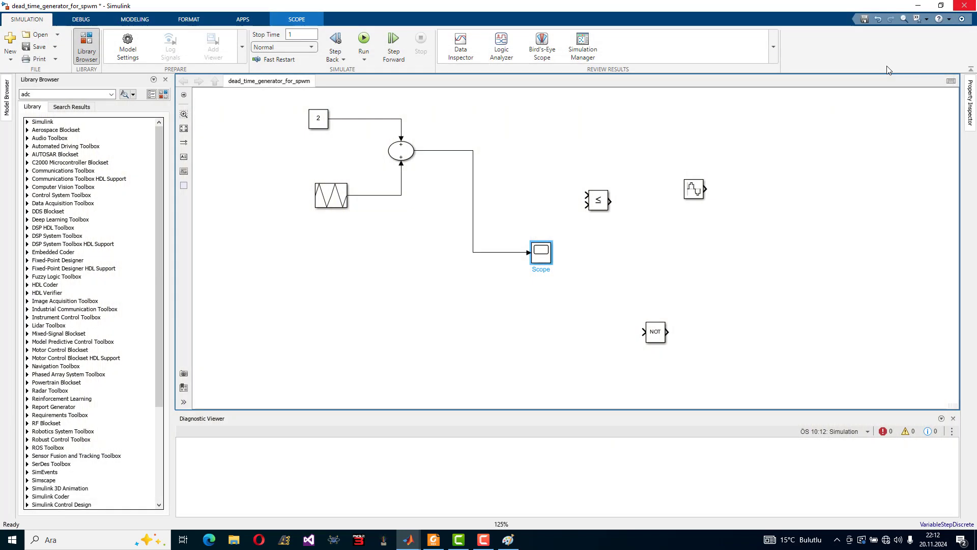
Set the new Scope's number of input ports to 2
double_click(546, 256)
click(6, 32)
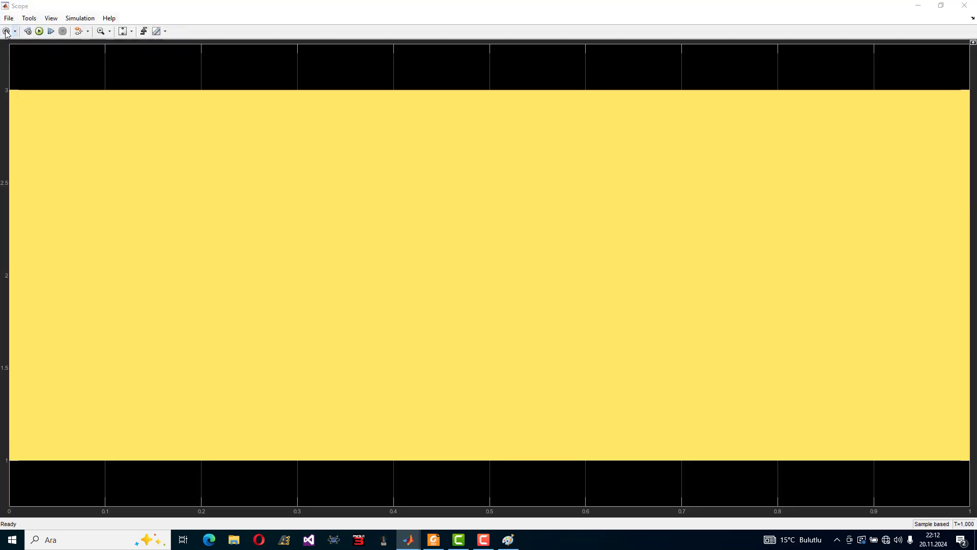
text(2)
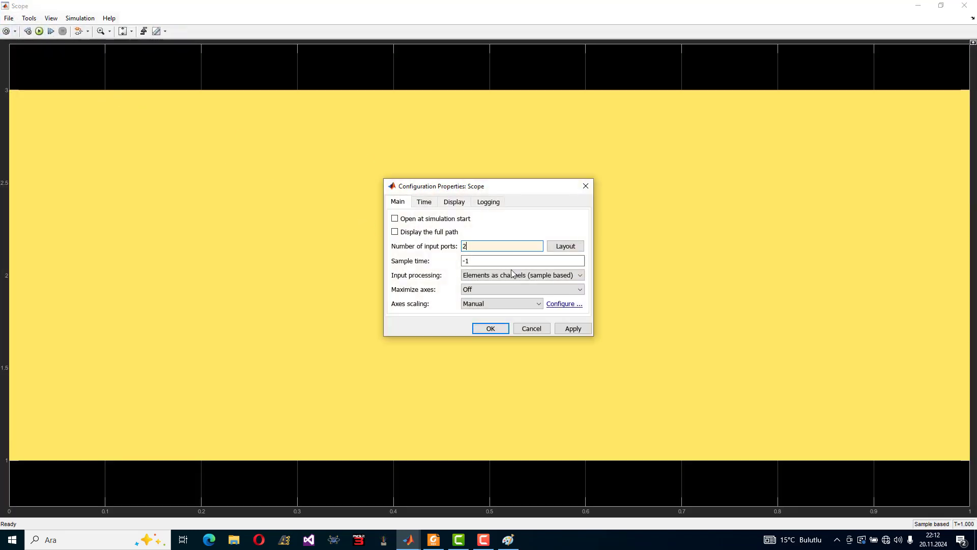
click(491, 329)
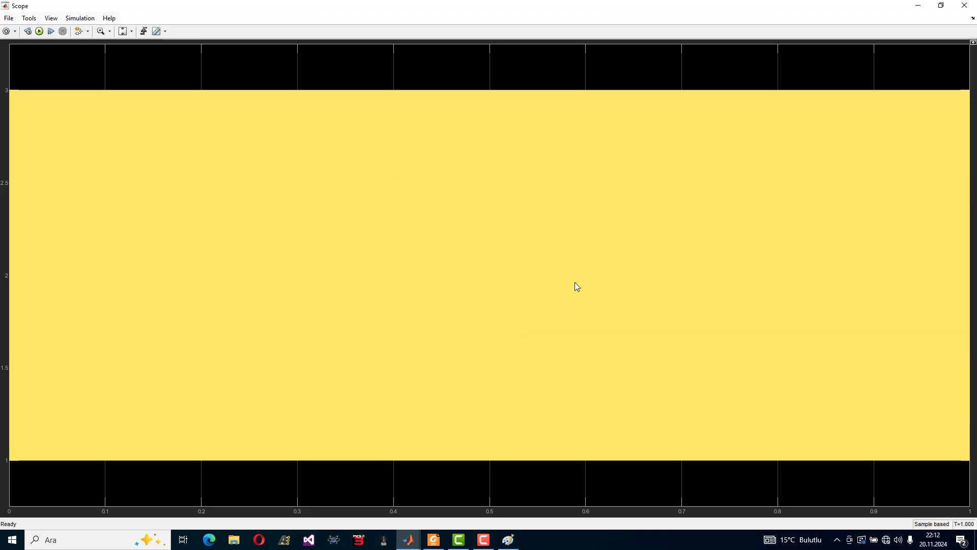
click(964, 5)
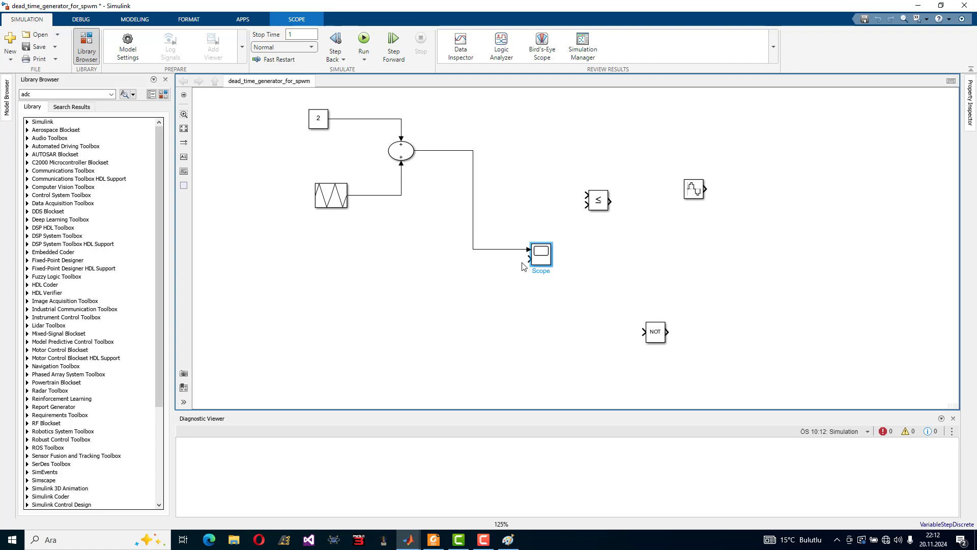
Wire the triangle generator's output to the Scope's second input, run the simulation and view both signals
drag(528, 260, 399, 195)
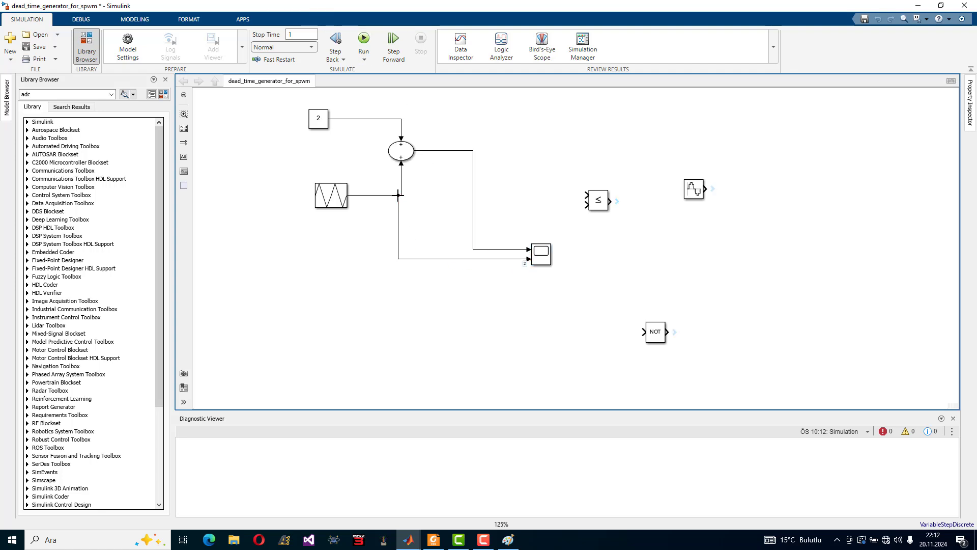
click(364, 39)
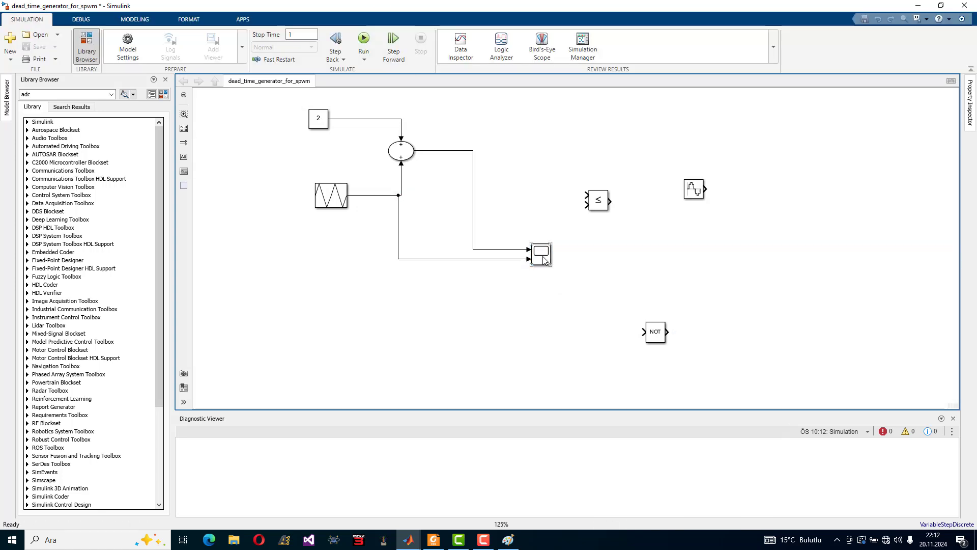
double_click(541, 254)
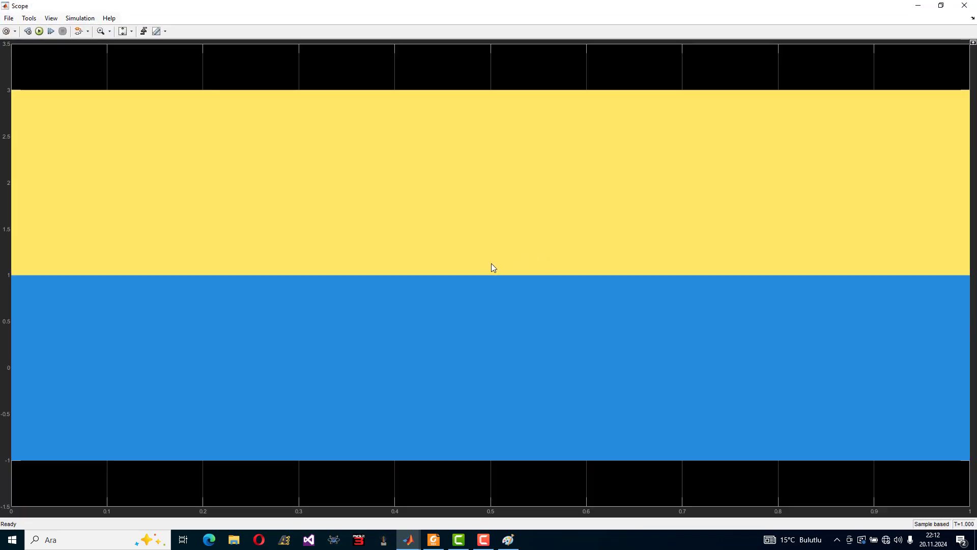
click(964, 5)
Reopen the Scope and check its input port and display layout settings without changing them
double_click(540, 257)
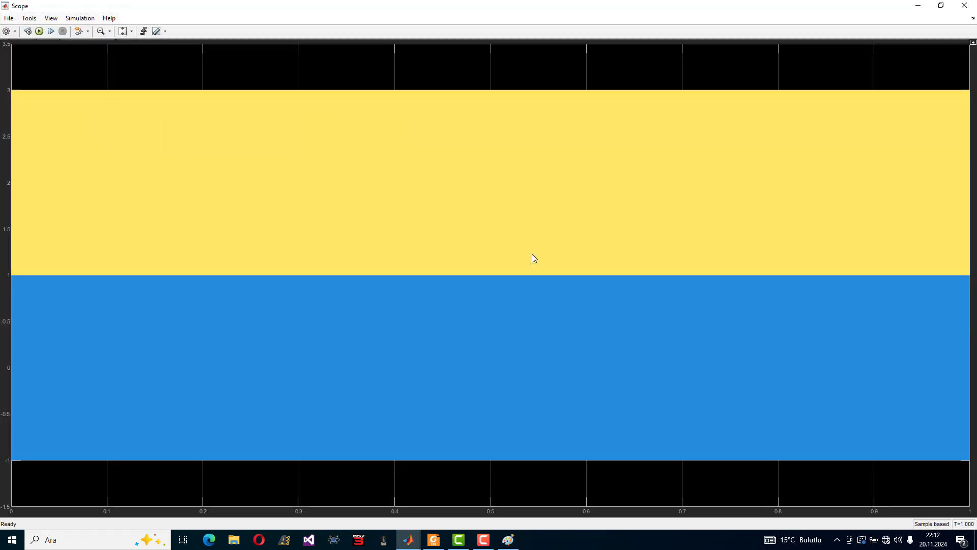
click(6, 31)
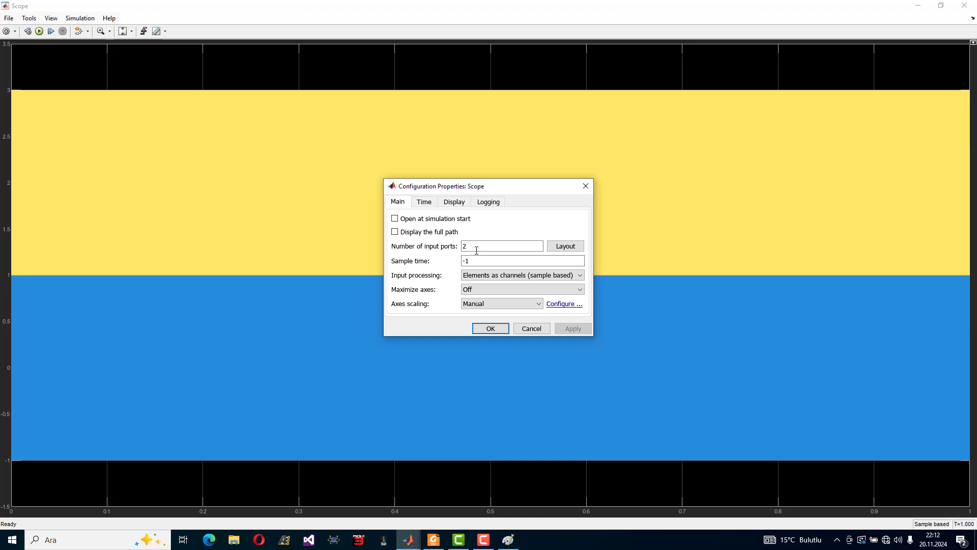
click(563, 247)
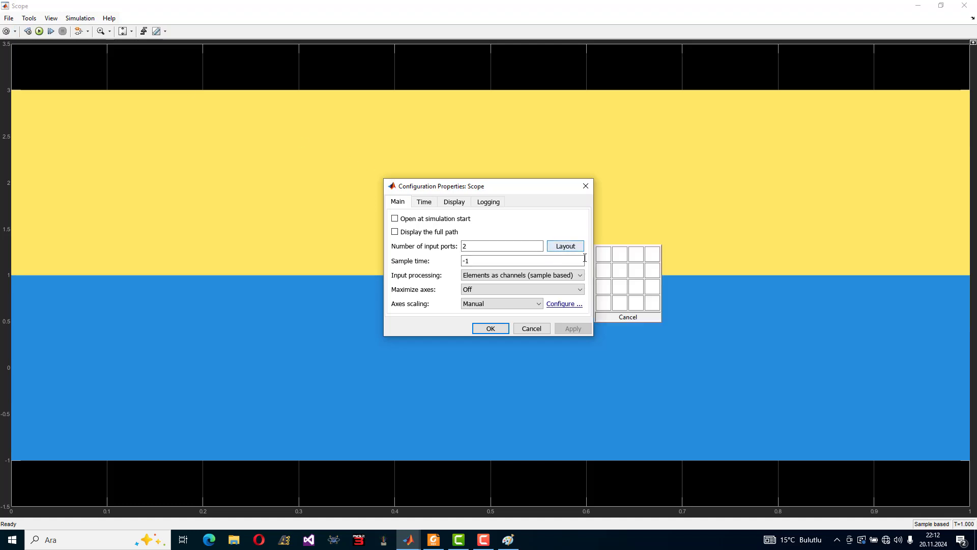
click(491, 328)
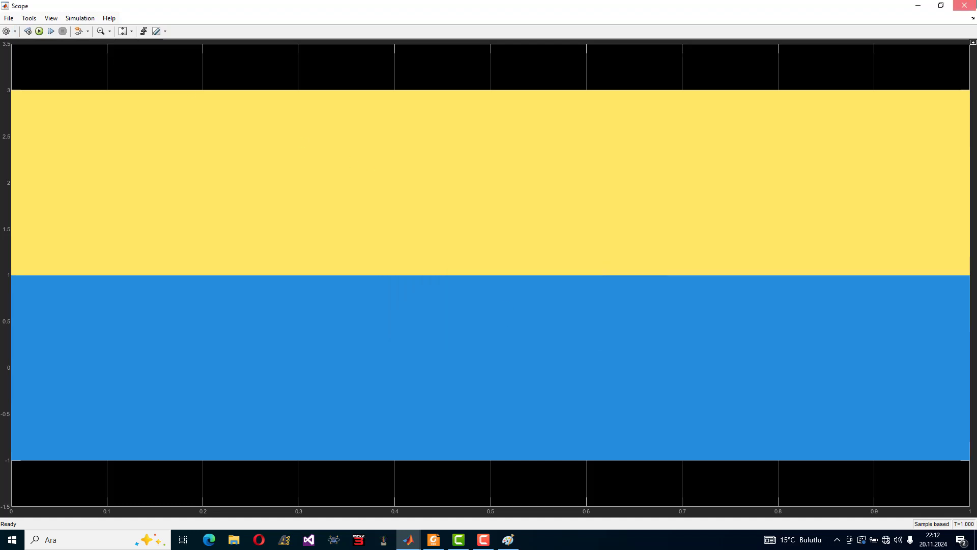
click(965, 5)
Set the simulation stop time to 0.02, run the model and view both carriers on the Scope
click(294, 35)
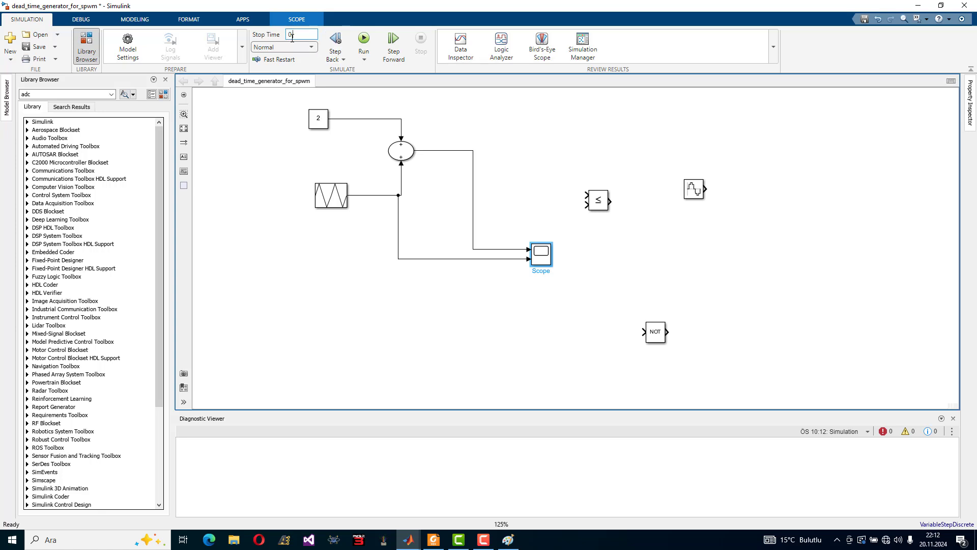
text(0.02)
click(363, 40)
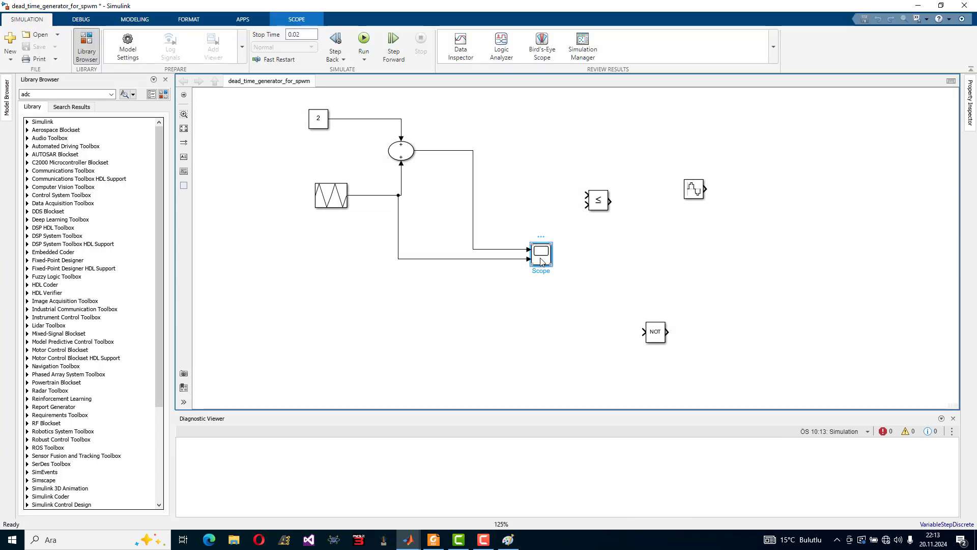
double_click(541, 257)
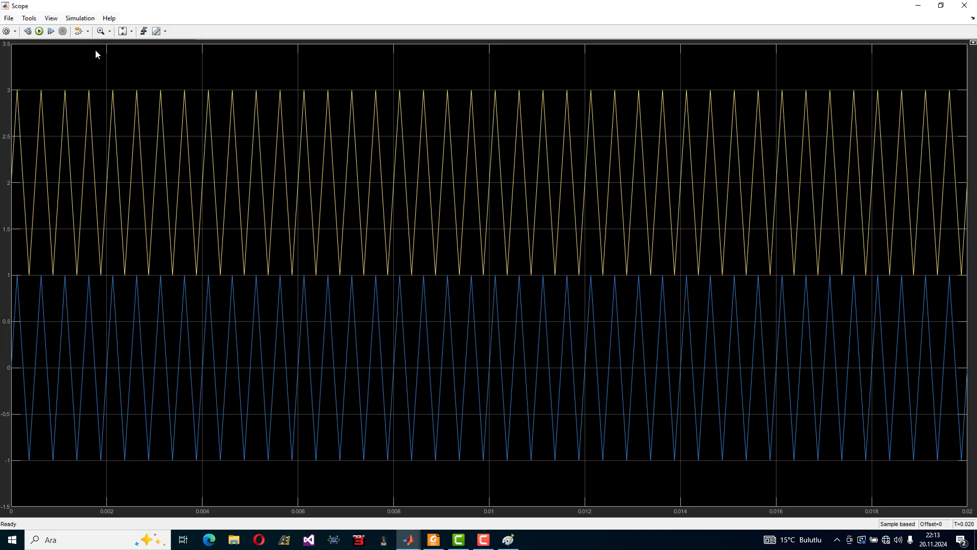
Check the Scope's display layout settings, rerun the simulation and view the two carriers again
click(7, 31)
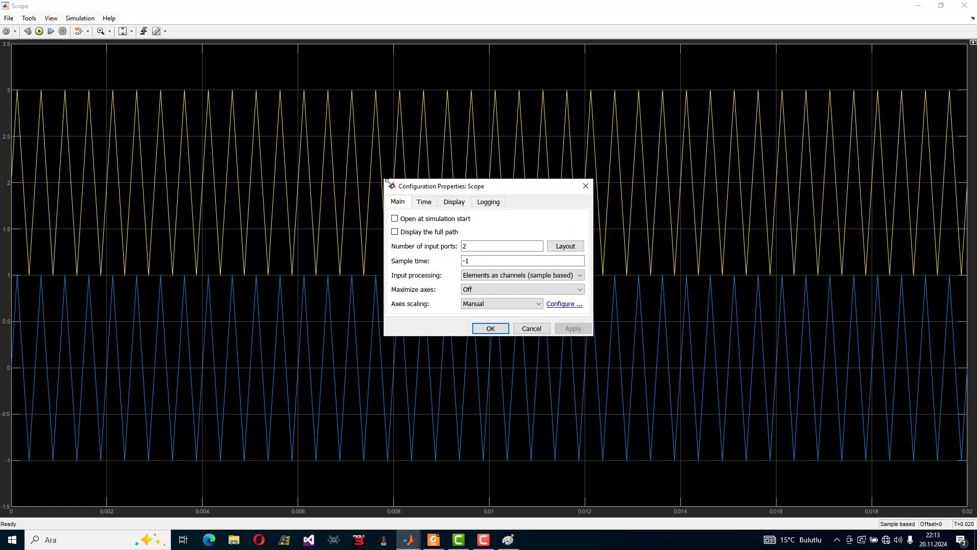
click(565, 246)
click(602, 256)
click(964, 5)
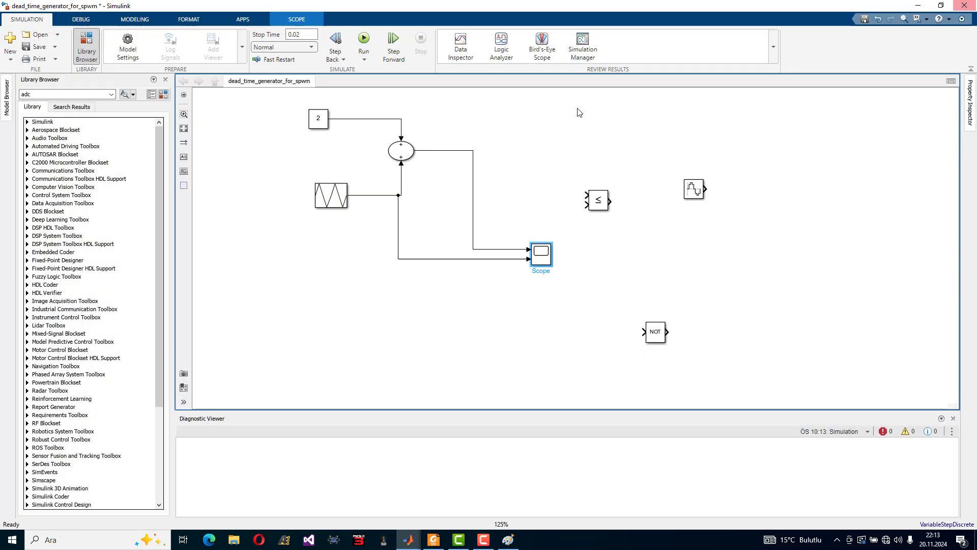
click(362, 40)
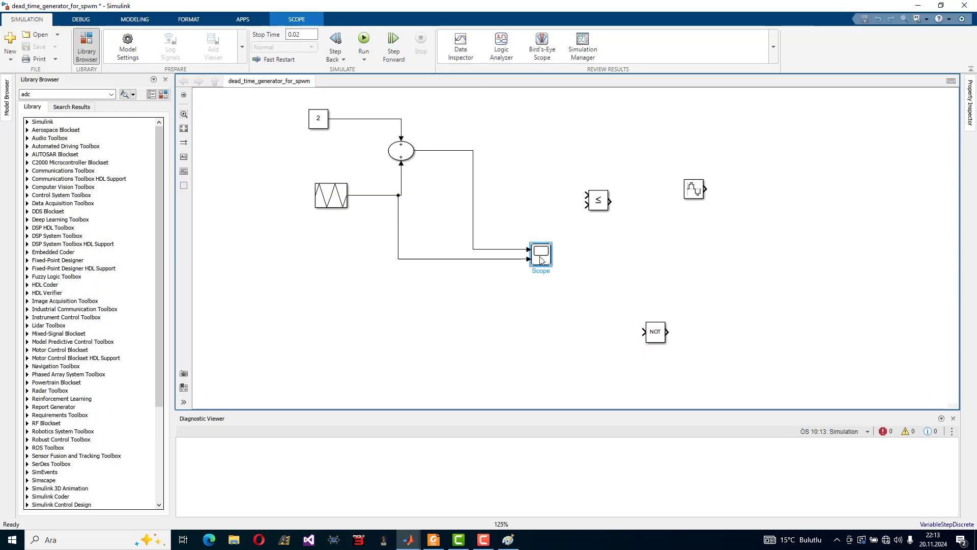
double_click(540, 256)
click(964, 5)
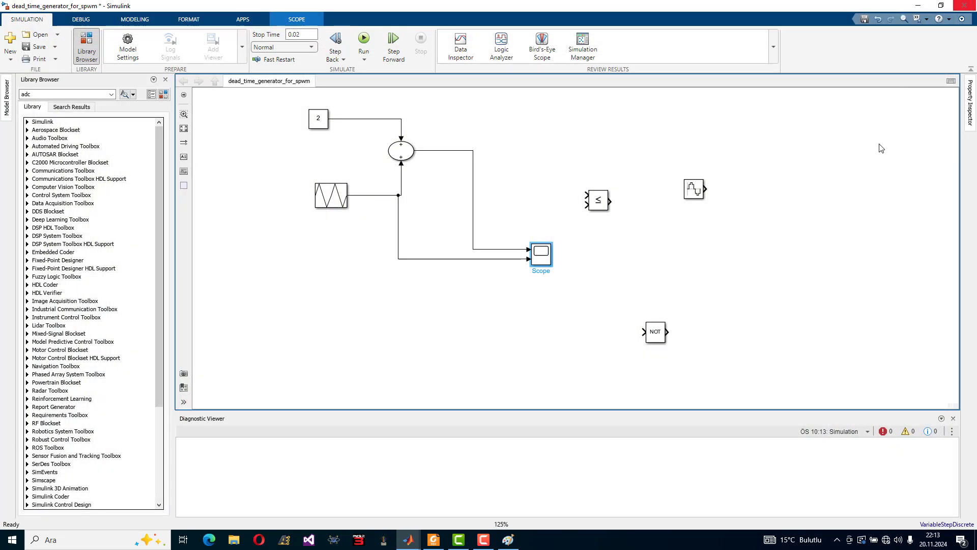
Delete the two-input Scope together with the signal lines leading to it
drag(491, 291, 480, 237)
key(Delete)
click(539, 253)
key(Delete)
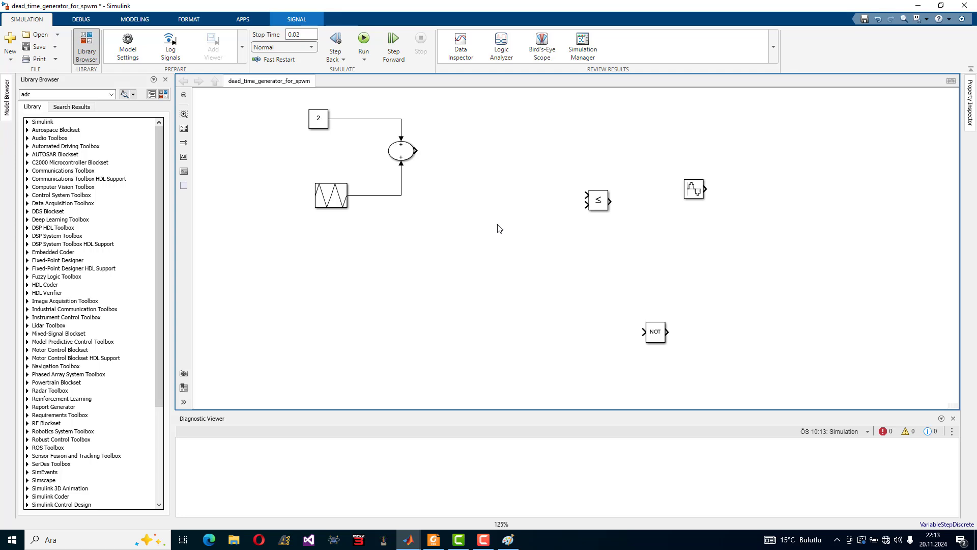
Add a Mux block to the canvas beside the Sum block
double_click(498, 228)
text(mux)
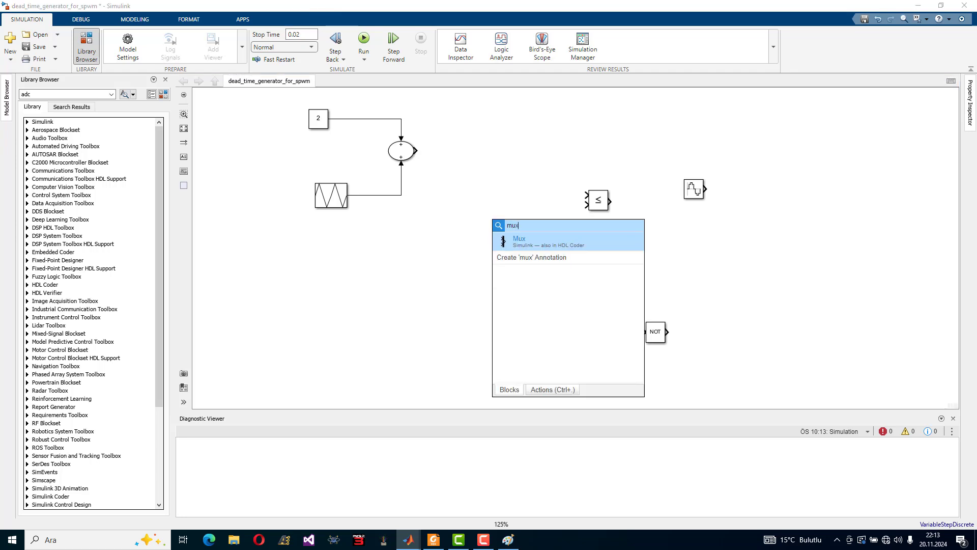
click(517, 243)
drag(487, 216, 433, 159)
click(441, 151)
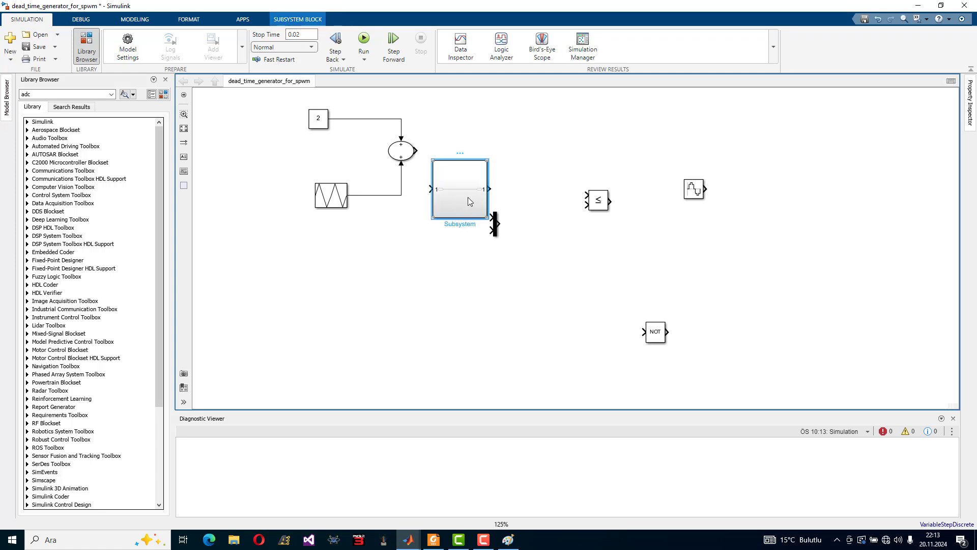
key(ctrl+z)
Wire the Sum output and the triangle generator into the Mux, and connect a new Scope to the Mux output
drag(495, 224, 356, 197)
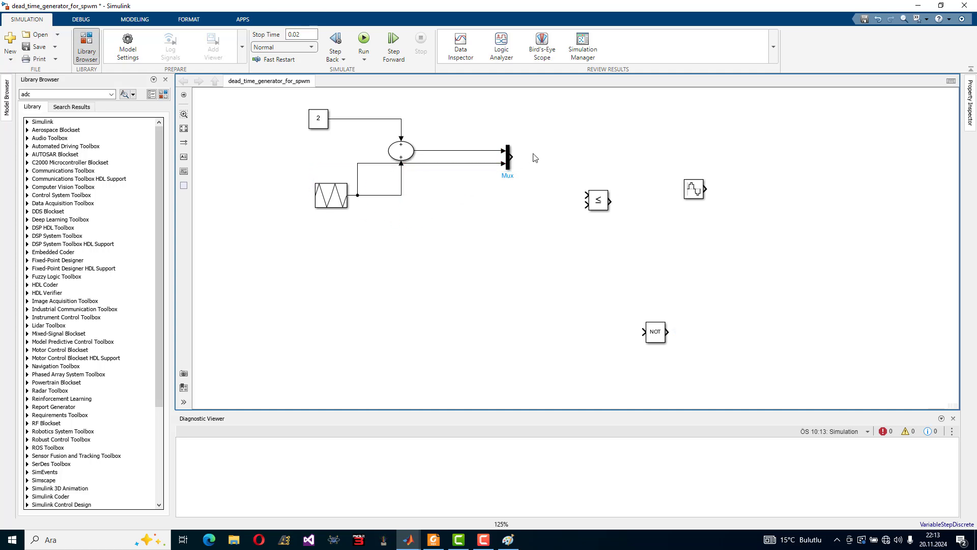
double_click(547, 154)
text(scope)
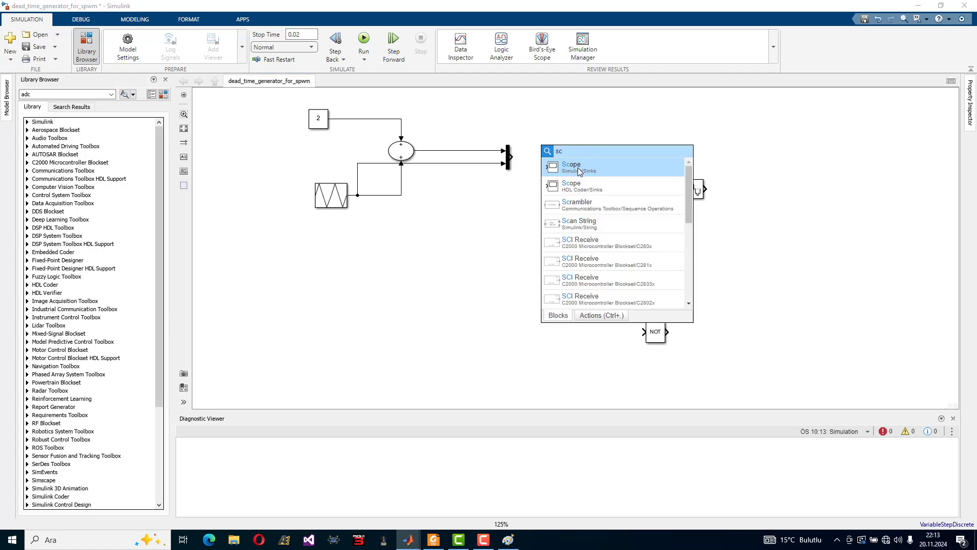
key(Return)
drag(531, 151, 513, 159)
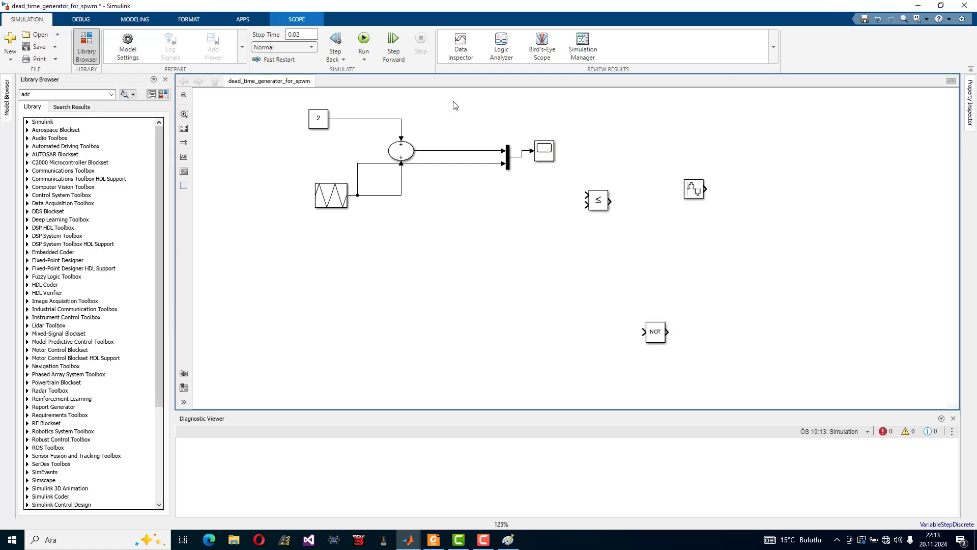
Run the simulation and view the multiplexed carriers on the new Scope
click(363, 41)
click(549, 154)
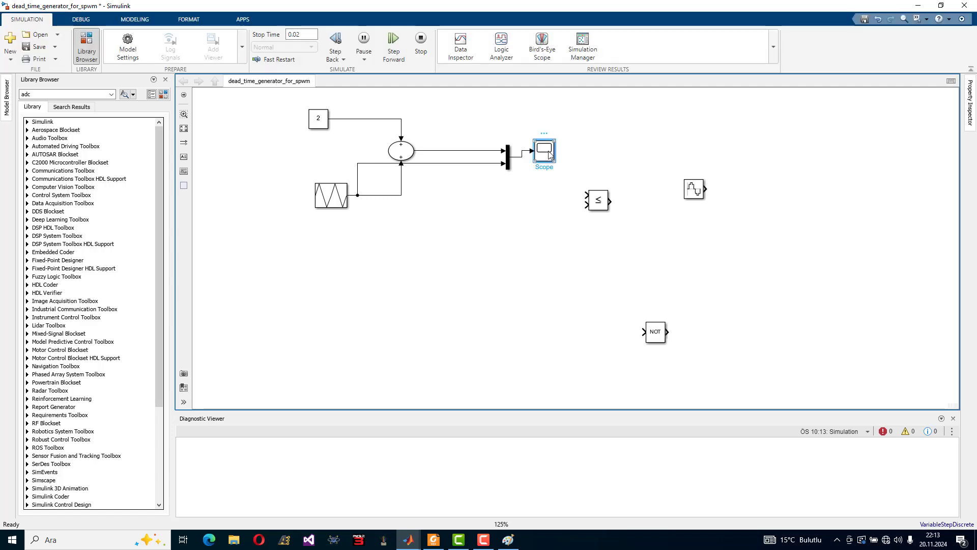
double_click(549, 154)
click(596, 138)
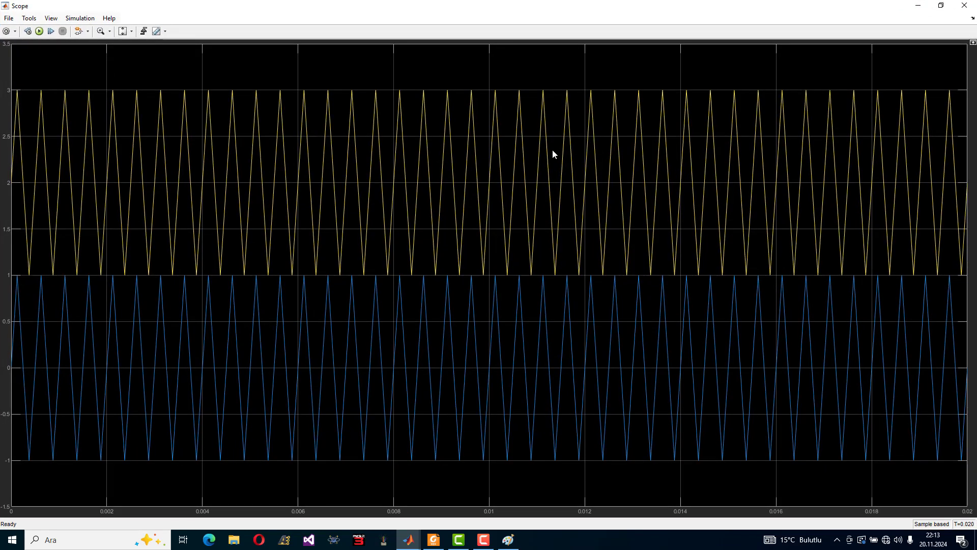
click(963, 5)
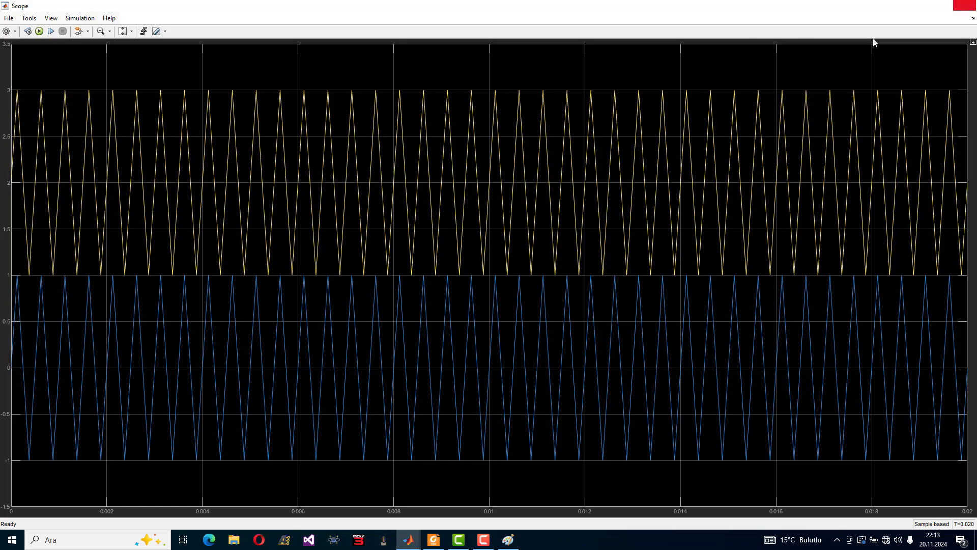
Set the Constant block's offset value to 0.5
double_click(318, 118)
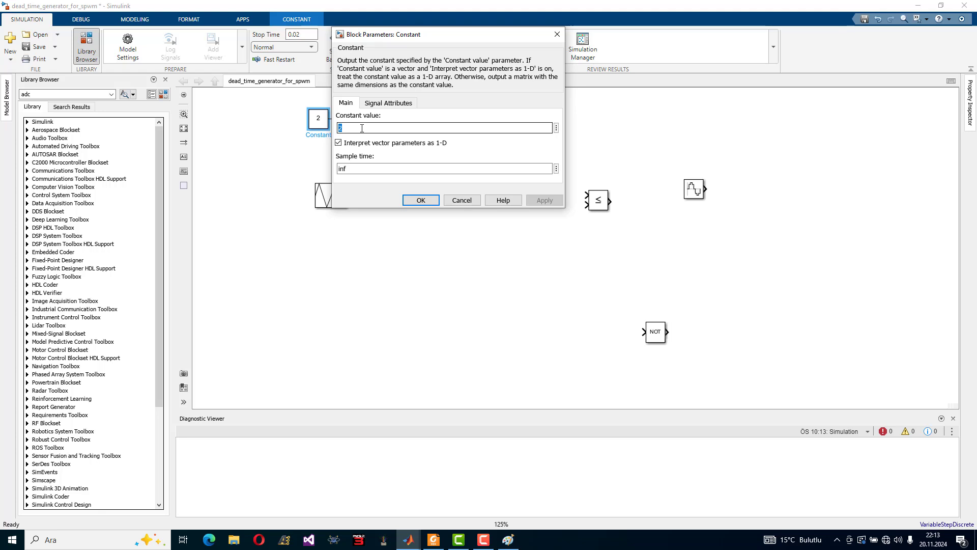
text(0)
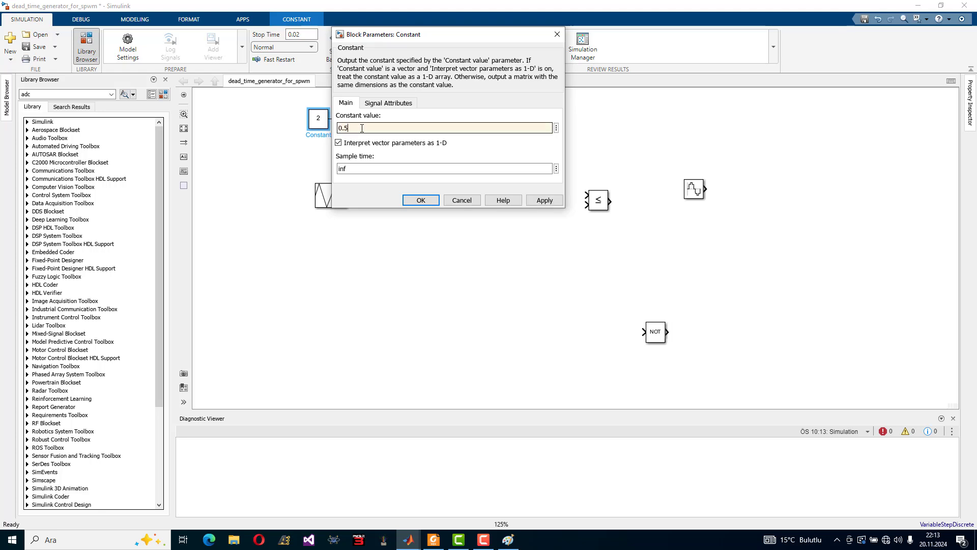
text(.5)
click(421, 200)
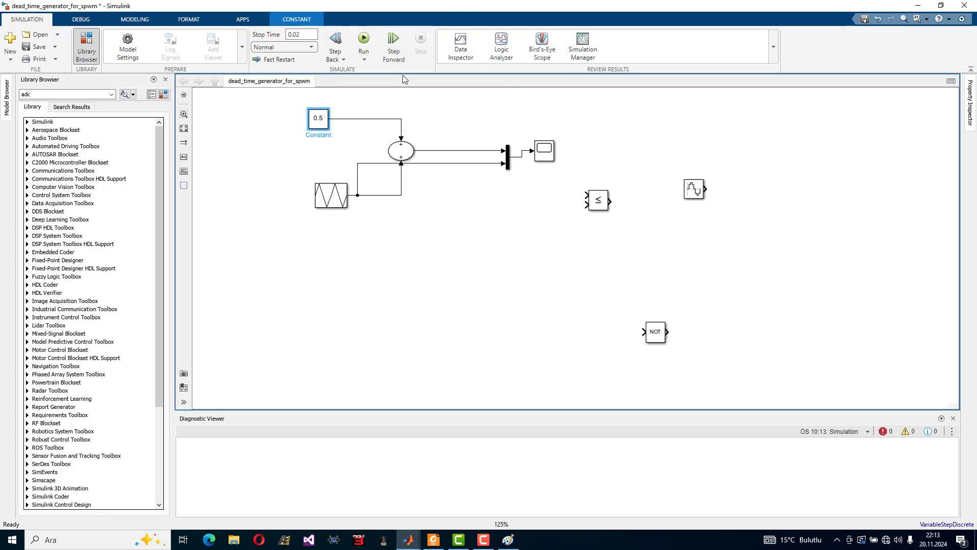
Run the simulation and view the carriers with the 0.5 offset on the Scope
click(363, 39)
click(541, 152)
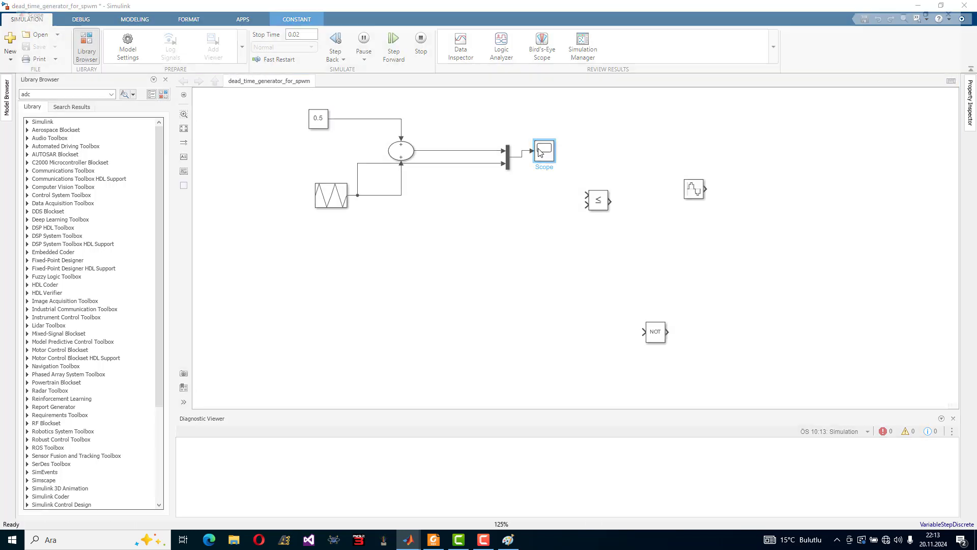
double_click(541, 150)
click(965, 5)
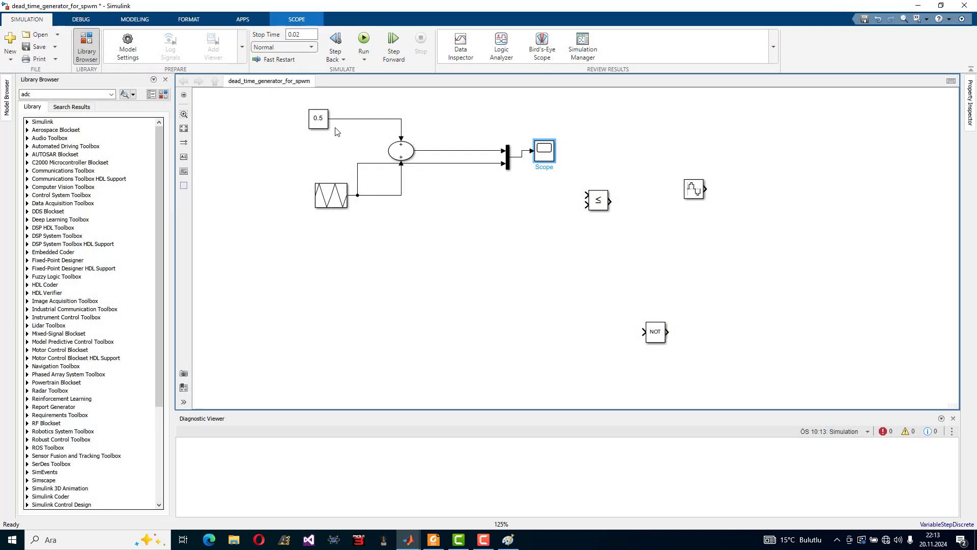
Set the Constant block's offset value to 0.01
double_click(318, 118)
double_click(364, 127)
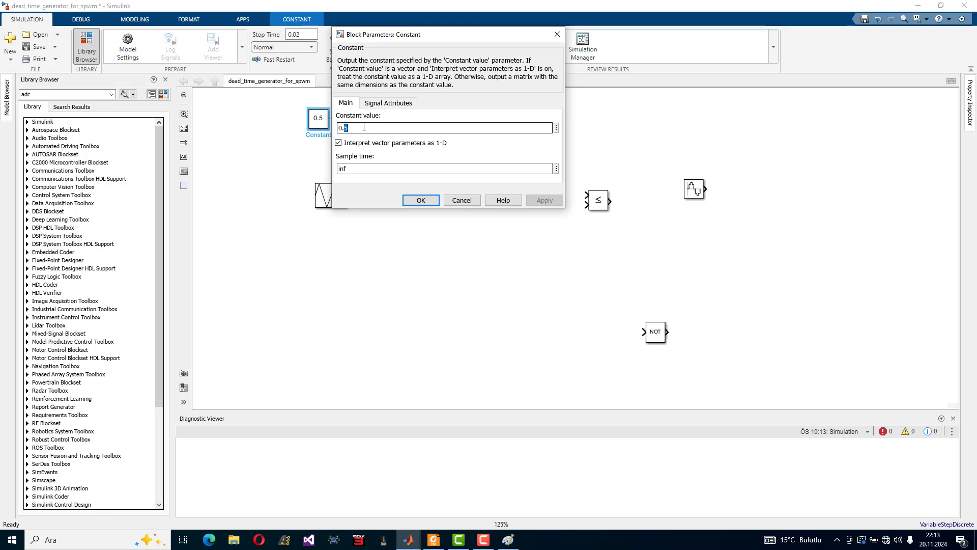
text(0)
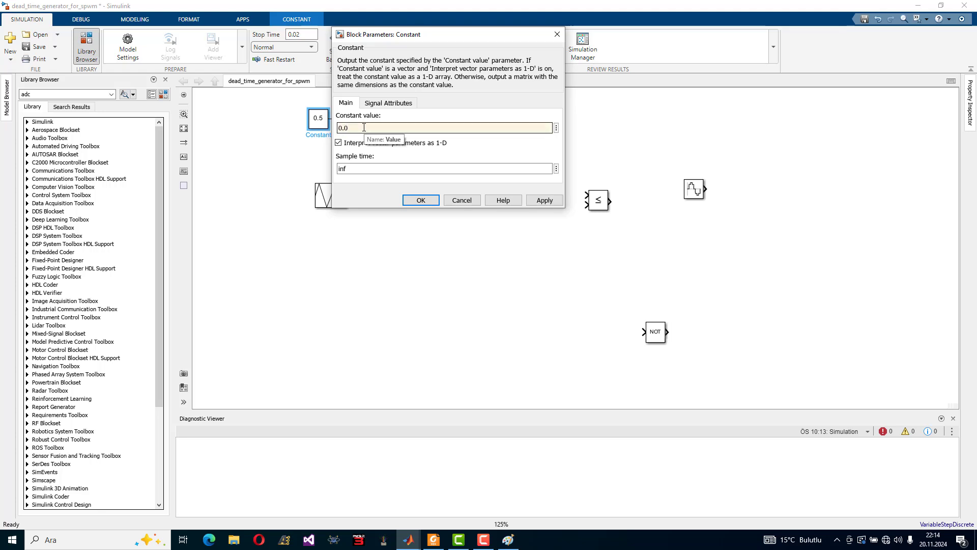
text(1)
click(544, 200)
click(421, 200)
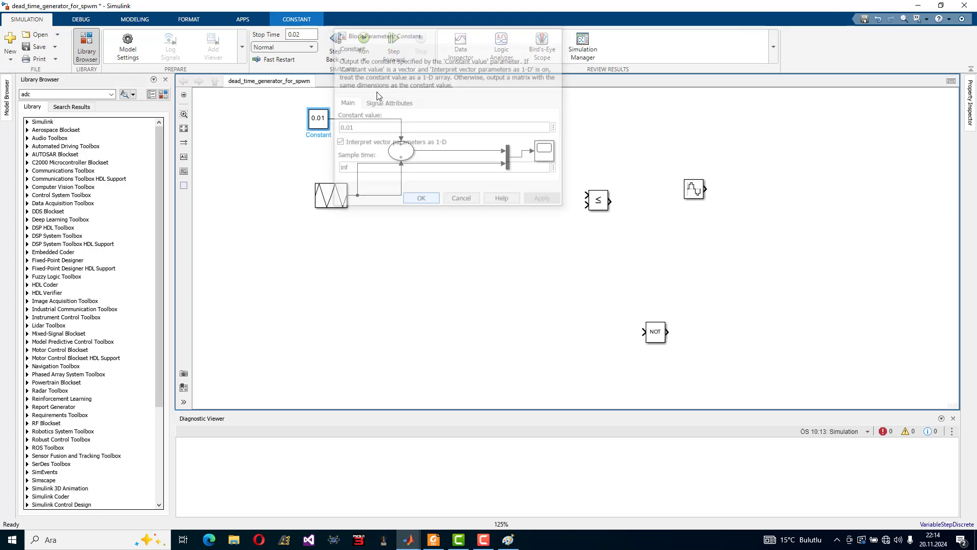
Rerun the simulation and zoom the Scope along the time axis to examine the gap between the carriers at the 0.01 offset
double_click(540, 152)
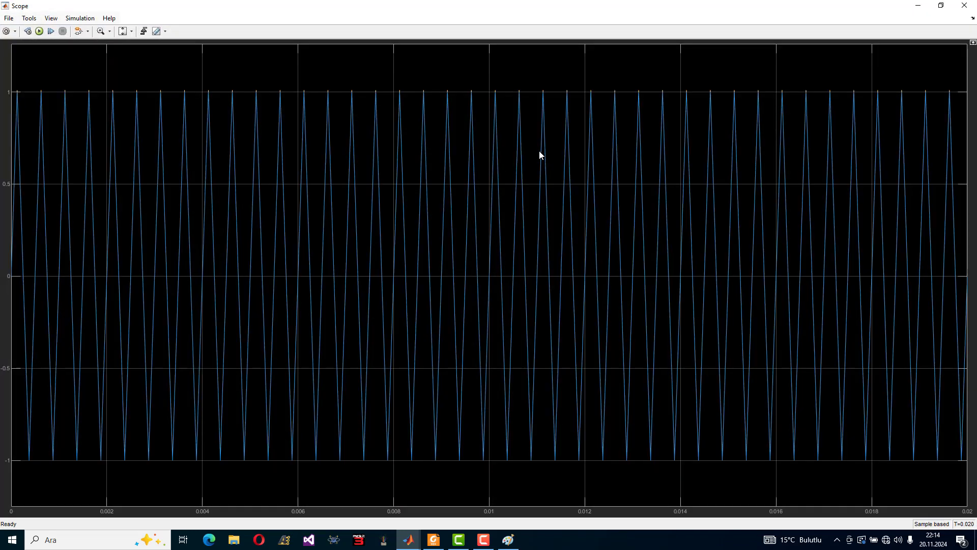
click(132, 31)
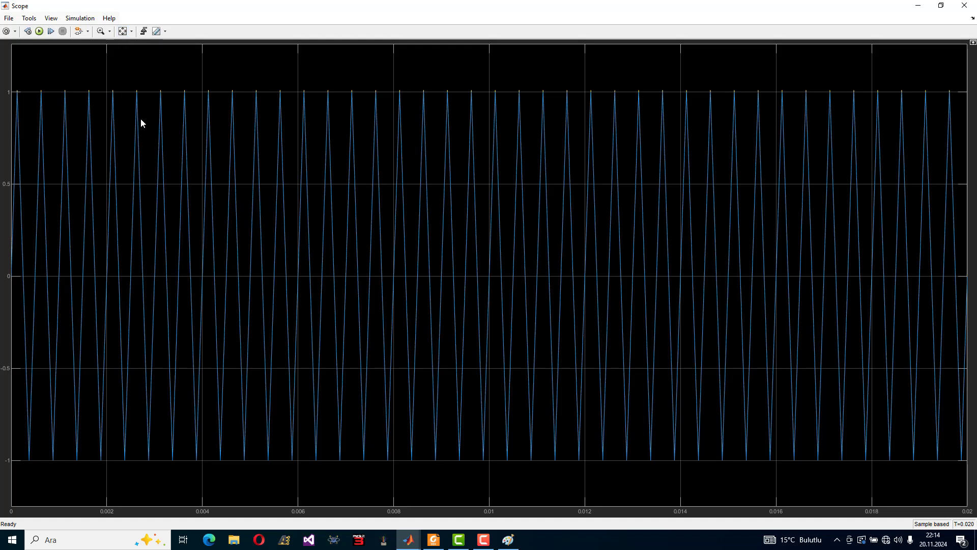
click(110, 32)
click(103, 47)
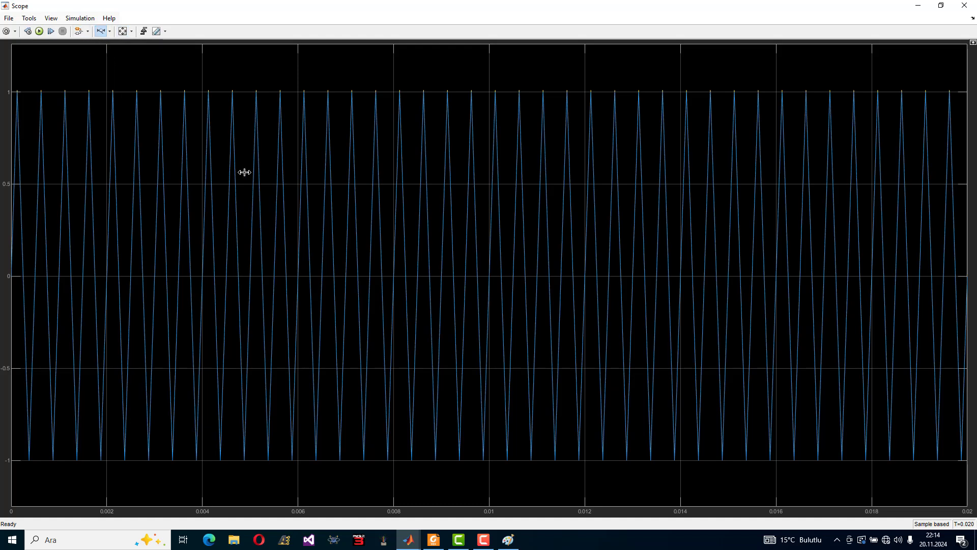
click(179, 157)
click(338, 155)
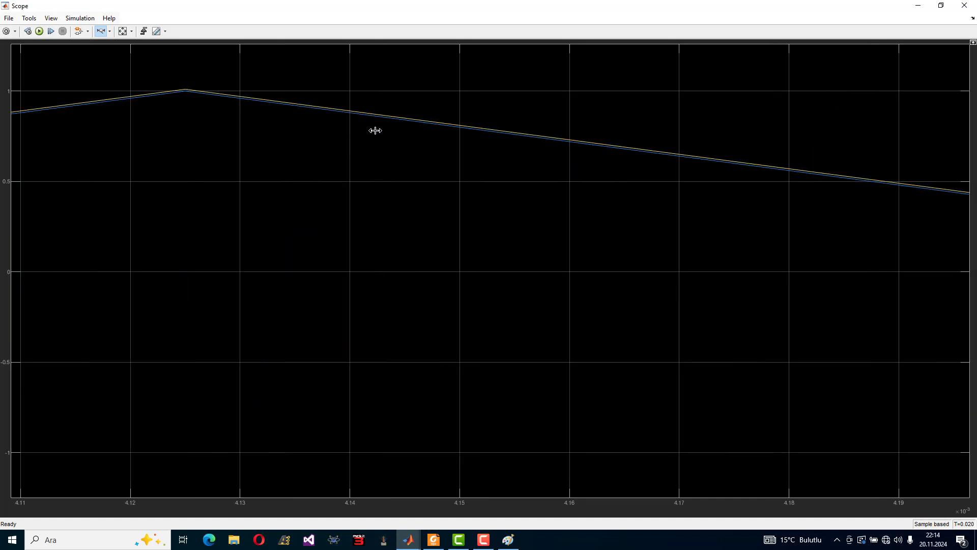
click(375, 131)
click(356, 147)
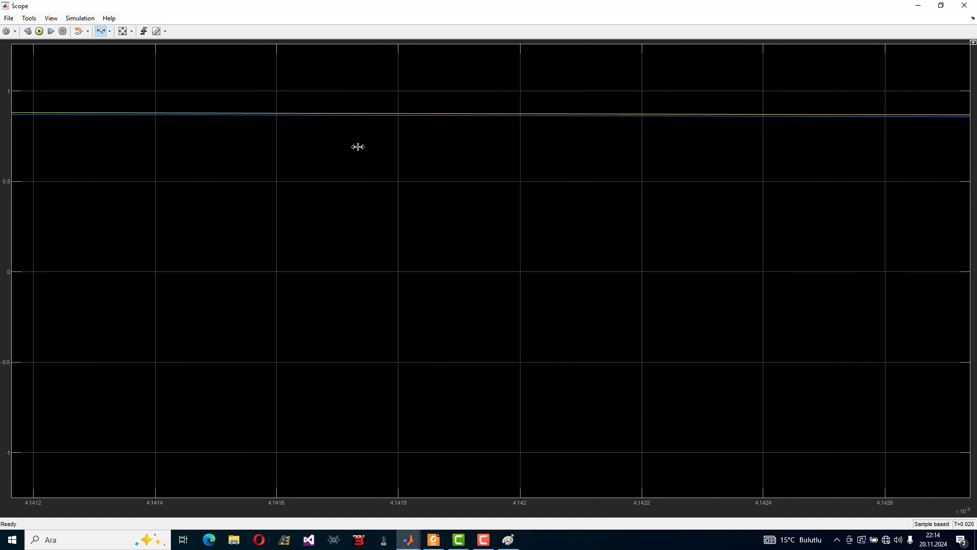
click(965, 5)
Set the Constant block's offset value to 0.1
double_click(315, 120)
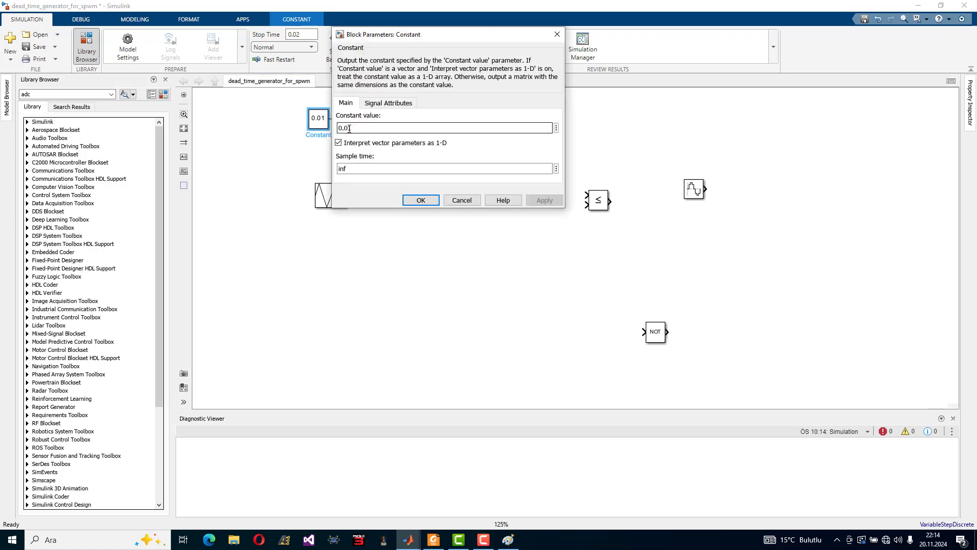
key(BackSpace)
click(554, 203)
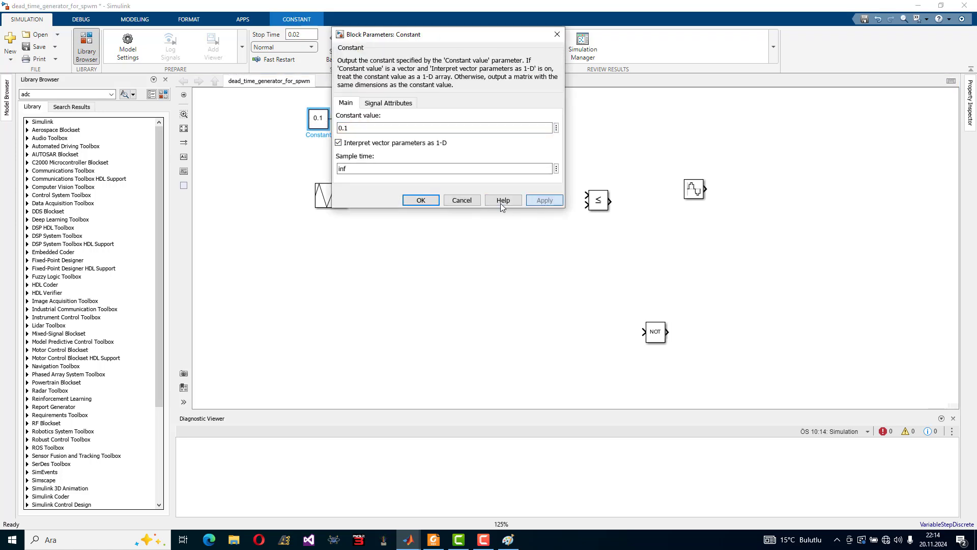
click(420, 200)
Run the simulation and examine the gap between the two carriers over a few periods on the Scope at the 0.1 offset
click(363, 40)
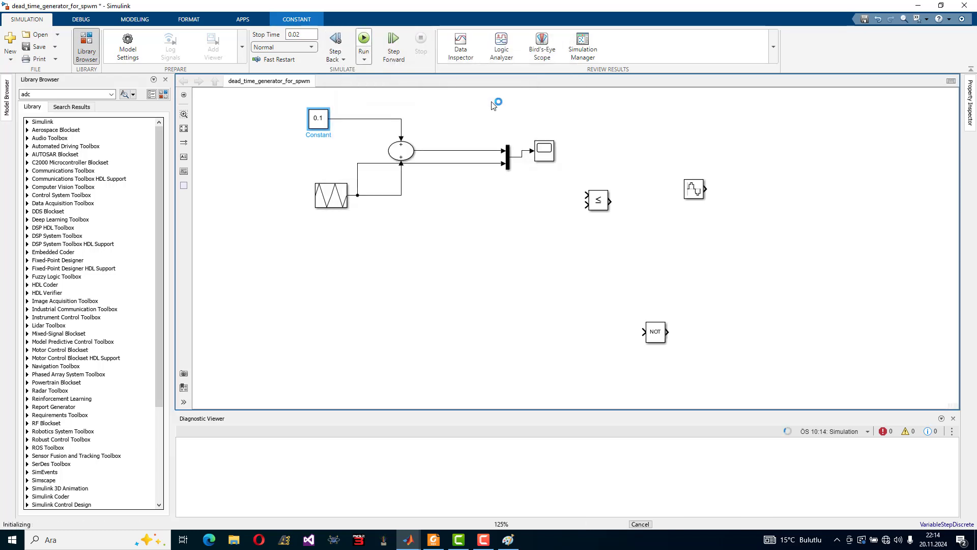
double_click(542, 150)
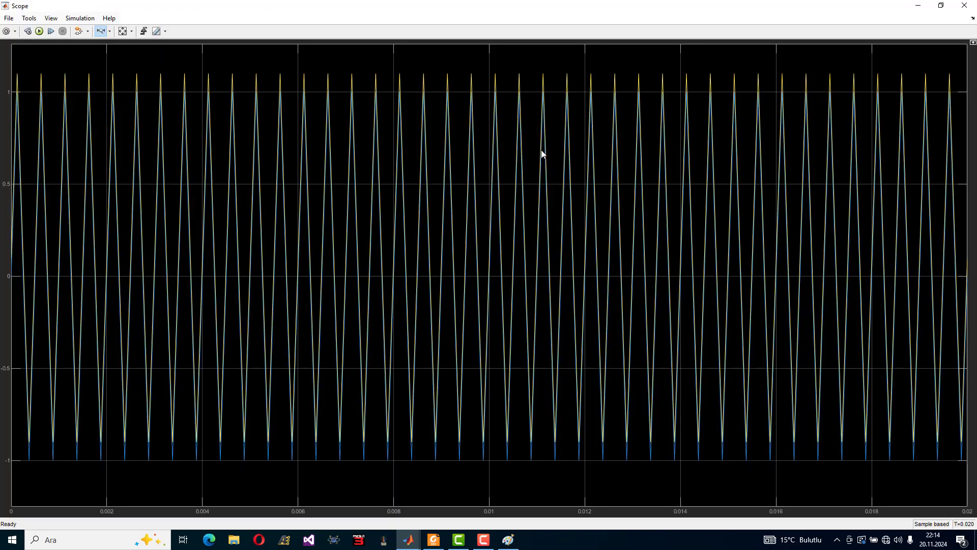
drag(519, 155, 474, 160)
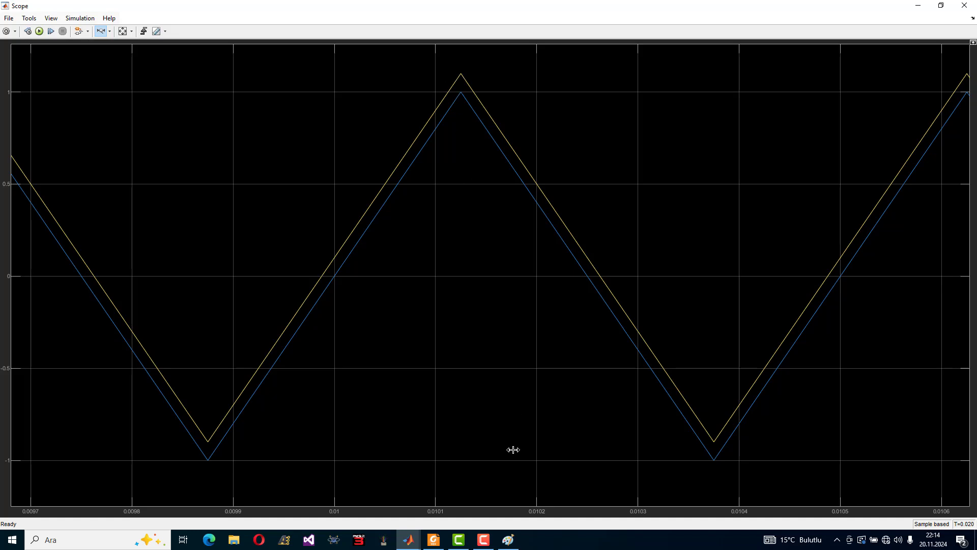
click(919, 6)
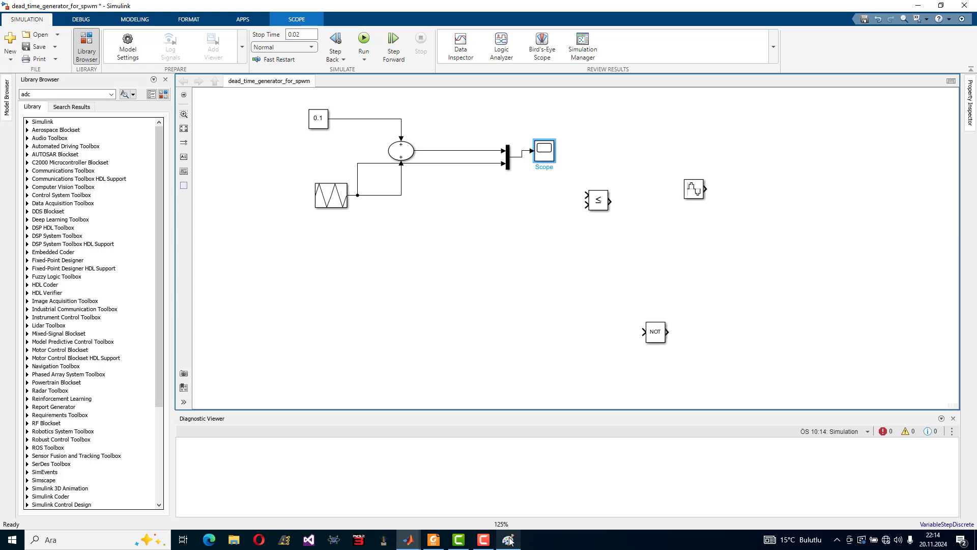
Review the hand-drawn carrier sketch in Paint, then compare it with the two carrier waveforms on the Simulink Scope
mouse_move(508, 540)
click(511, 497)
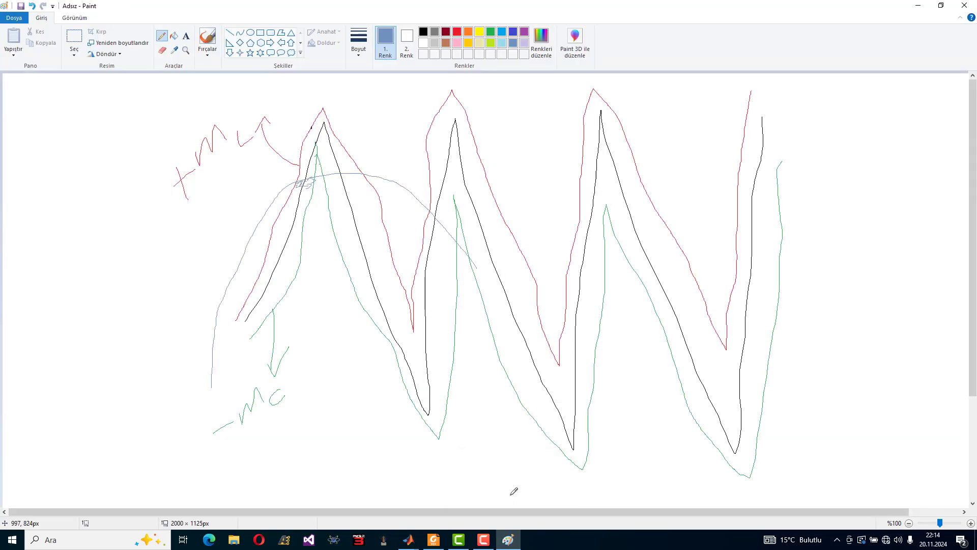
click(919, 6)
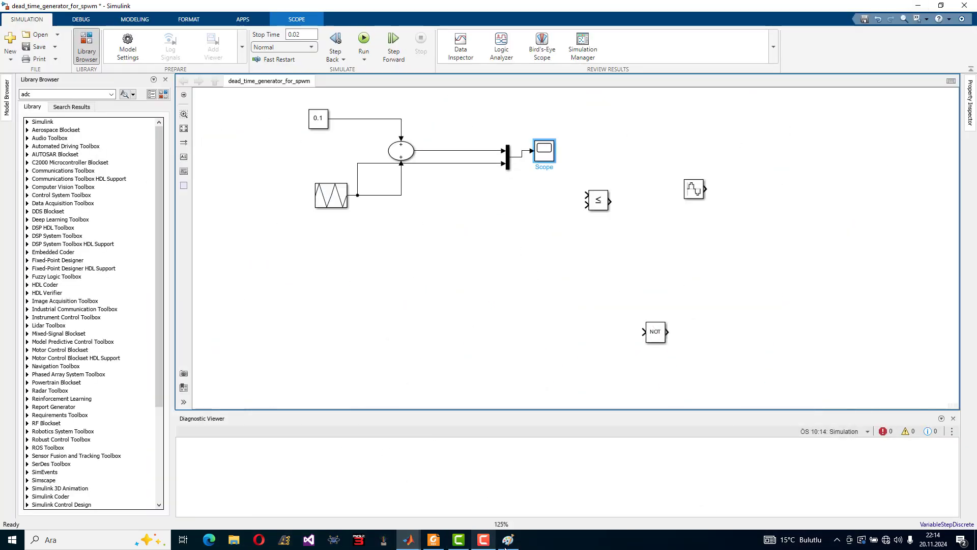
mouse_move(408, 540)
click(539, 518)
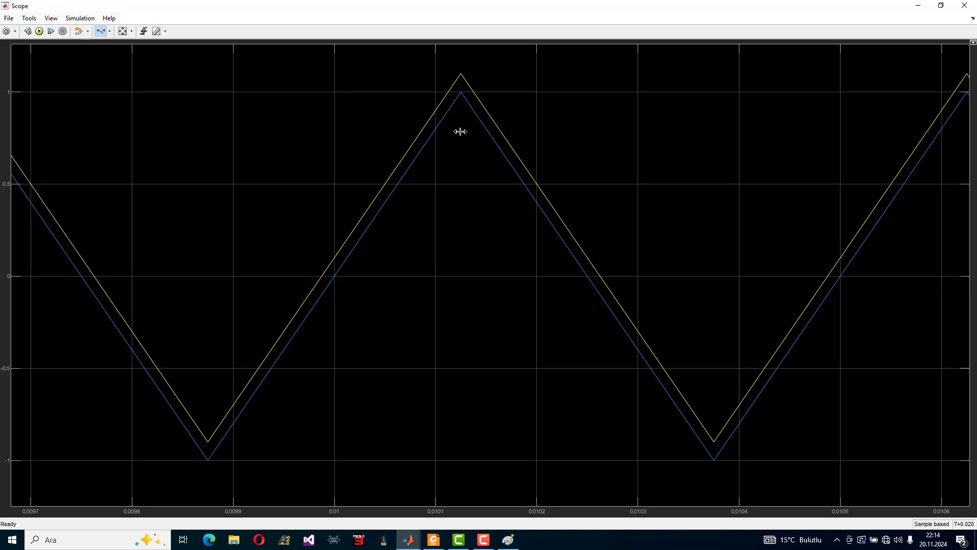
click(918, 6)
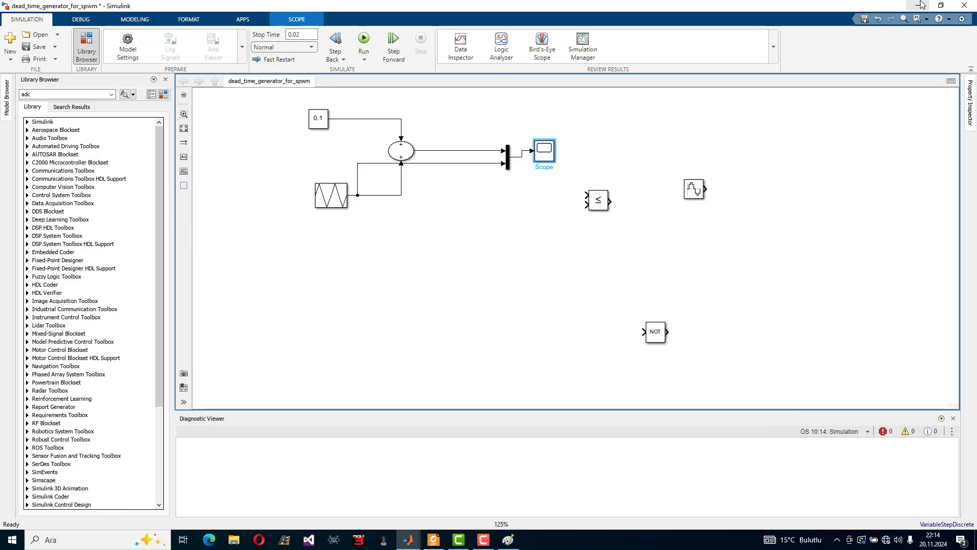
Reroute the unshifted carrier wire lower, duplicate the Sum block below the original, and set the copy's list of signs to +-
drag(449, 164, 458, 216)
drag(404, 152, 415, 277)
double_click(416, 278)
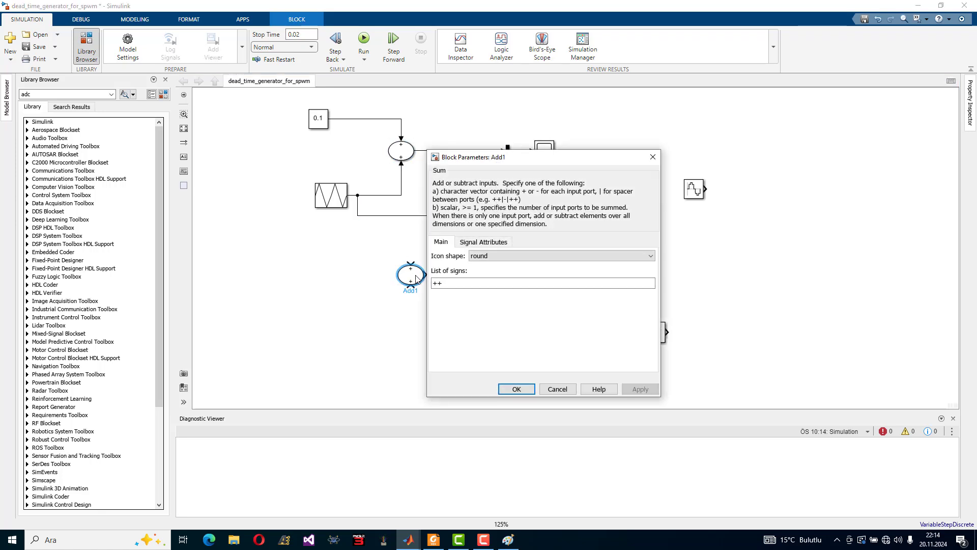
double_click(436, 284)
click(446, 284)
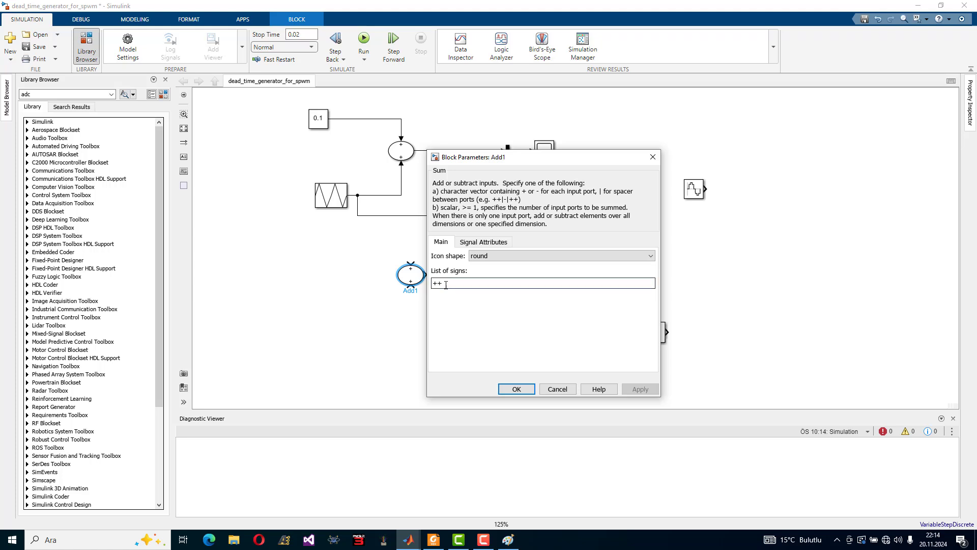
key(BackSpace)
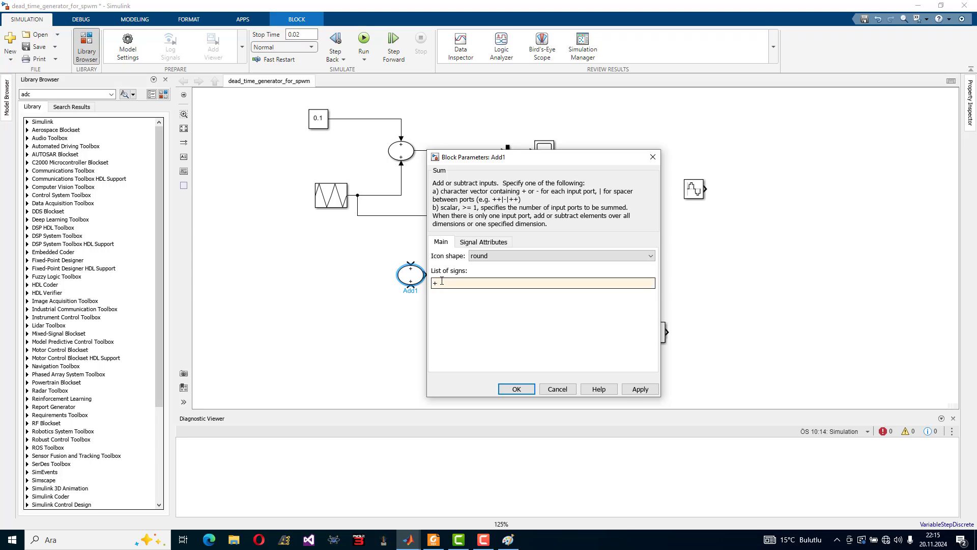
text(-)
click(639, 388)
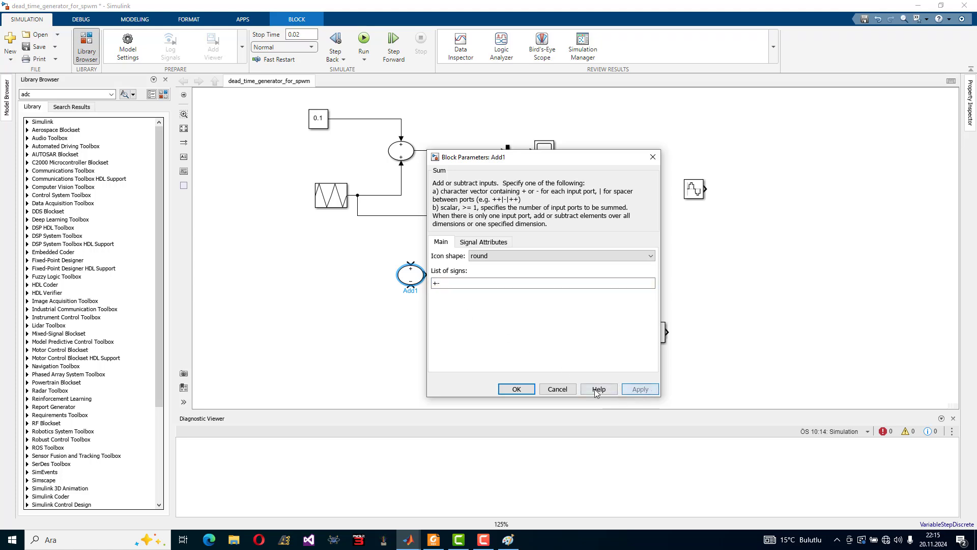
click(517, 389)
Feed the subtracting Sum block from a copied 0.1 Constant and the triangular carrier, replacing the carrier's direct wire to the Mux
mouse_move(317, 123)
mouse_down()
mouse_move(336, 295)
mouse_move(311, 316)
mouse_move(381, 310)
mouse_move(410, 293)
mouse_move(378, 276)
mouse_up()
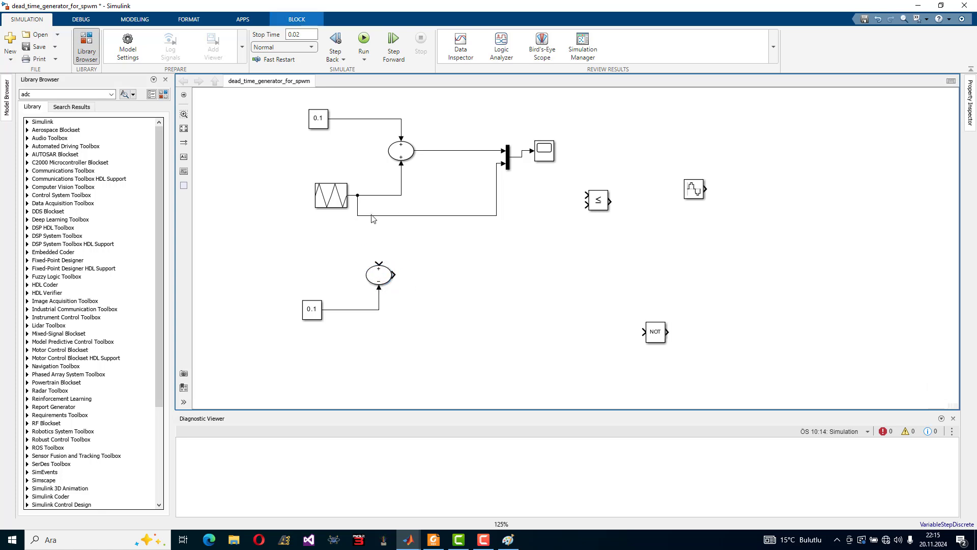
click(372, 215)
key(Delete)
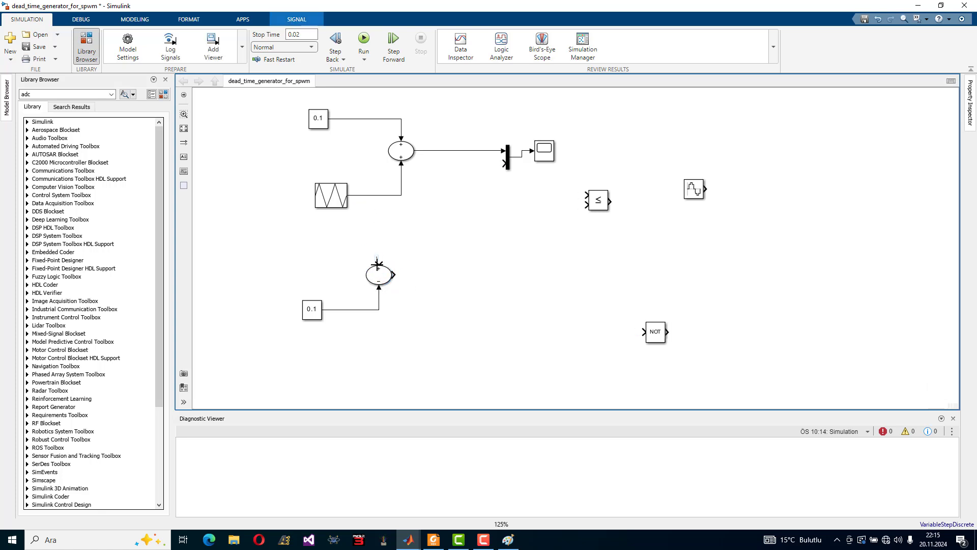
drag(378, 257, 399, 195)
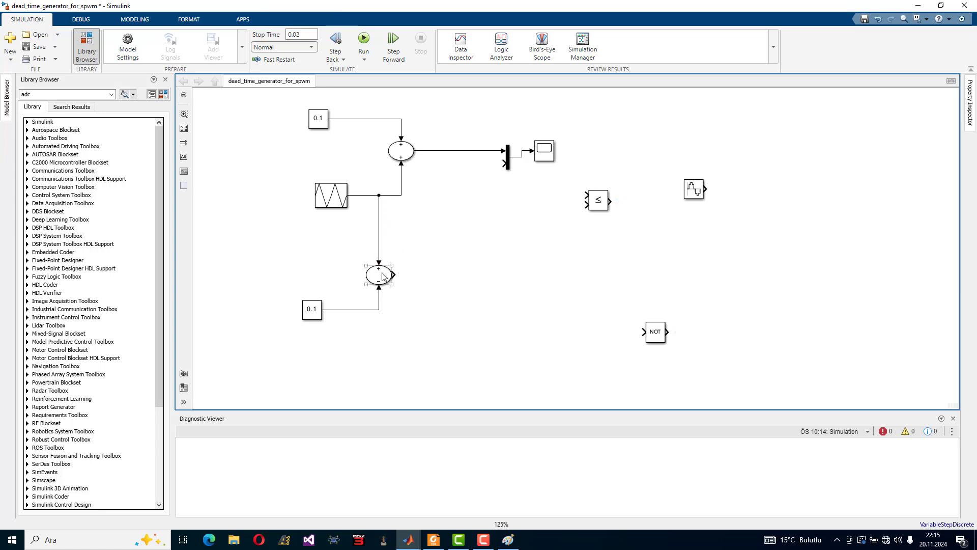
Align the subtracting Sum block and its Constant beneath the adding Sum block, and wire its output to the Mux
drag(378, 275, 401, 274)
drag(309, 309, 320, 267)
drag(397, 275, 397, 255)
drag(388, 305, 405, 229)
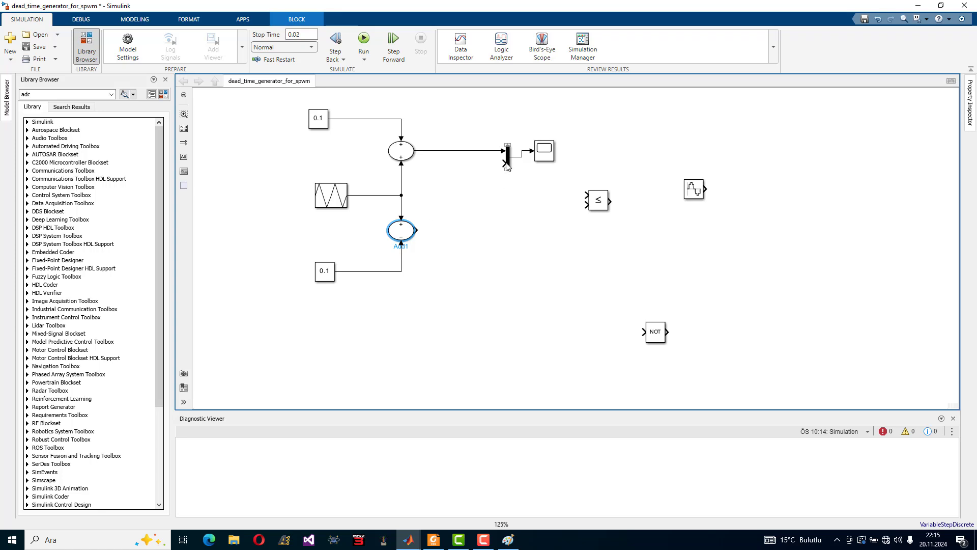
drag(505, 164, 428, 229)
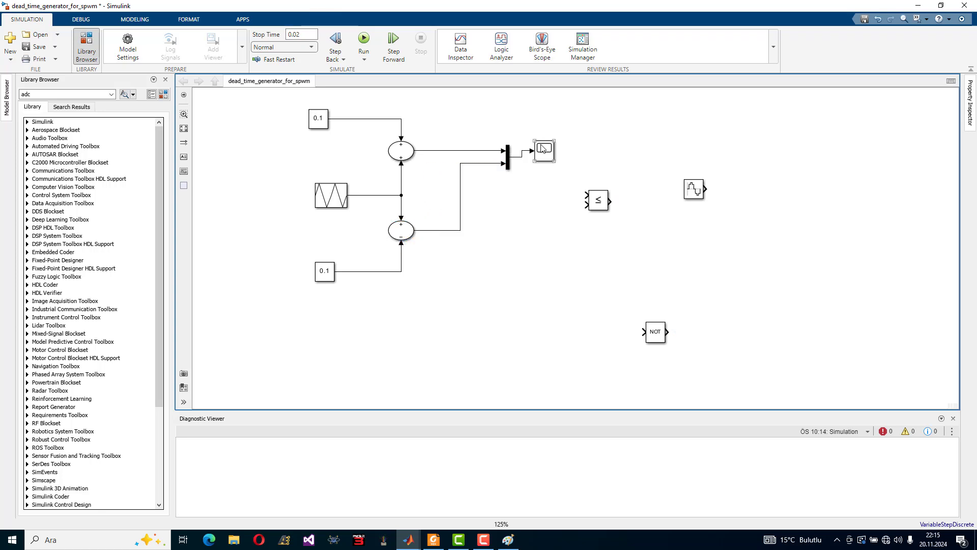
Set the Mux block's number of inputs to 3
click(511, 161)
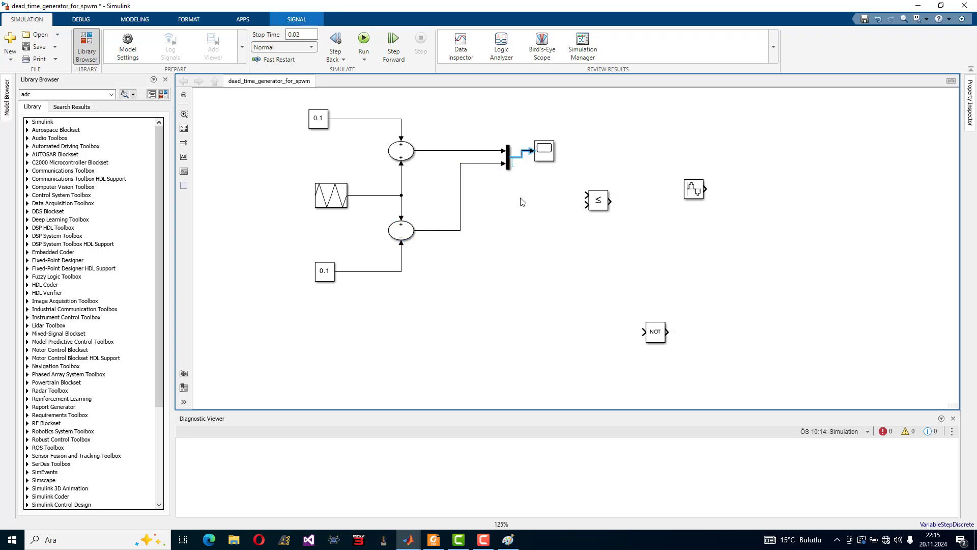
double_click(508, 156)
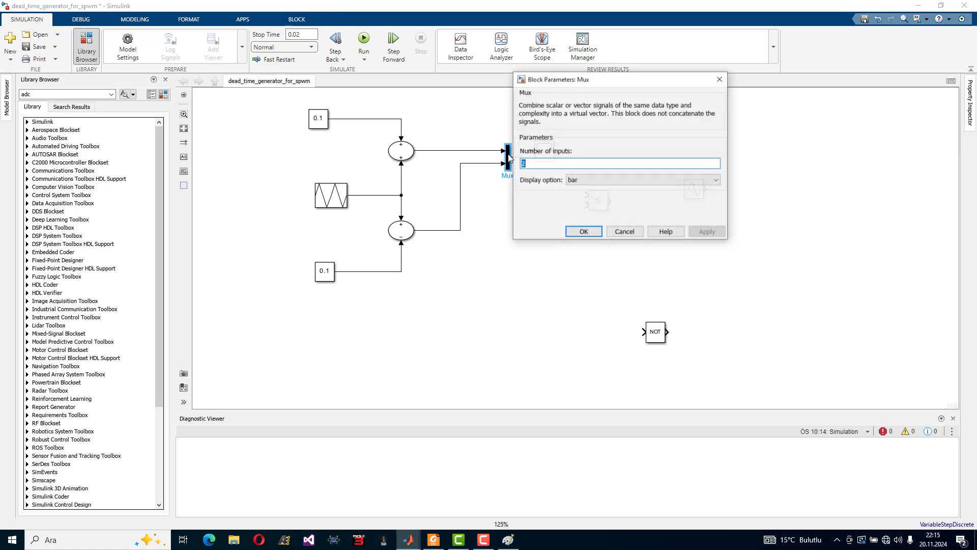
text(3)
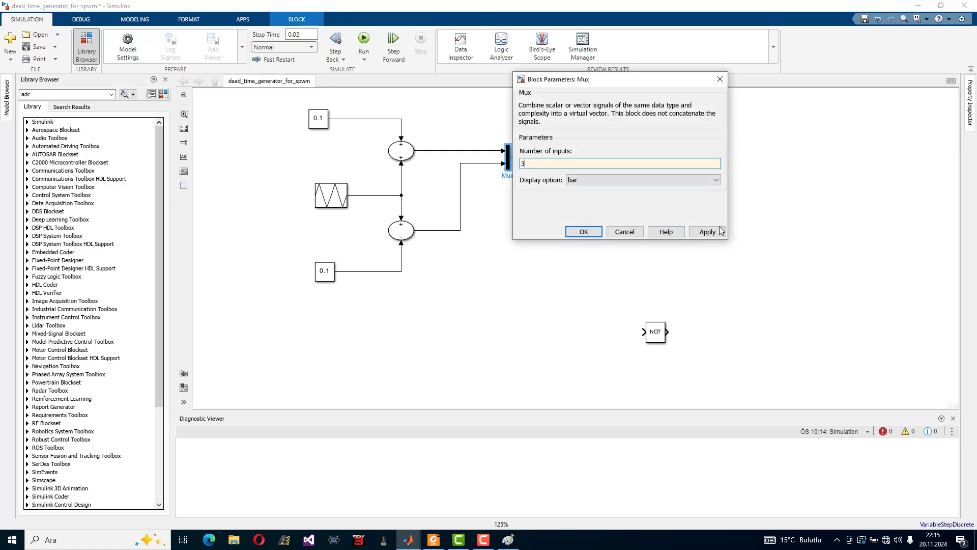
click(707, 231)
click(583, 231)
Rewire the Mux so the unshifted carrier feeds its second input and the subtracting Sum block feeds its third
click(483, 157)
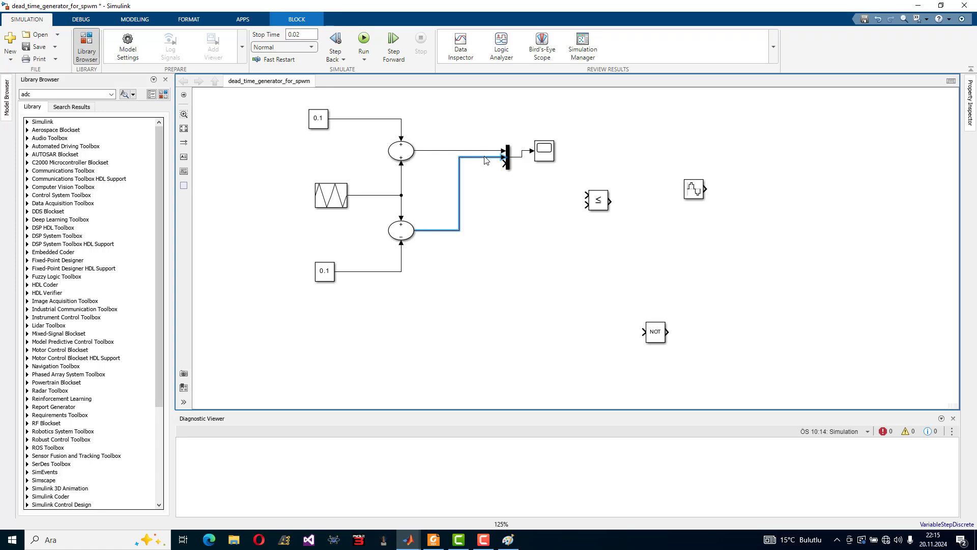
key(Delete)
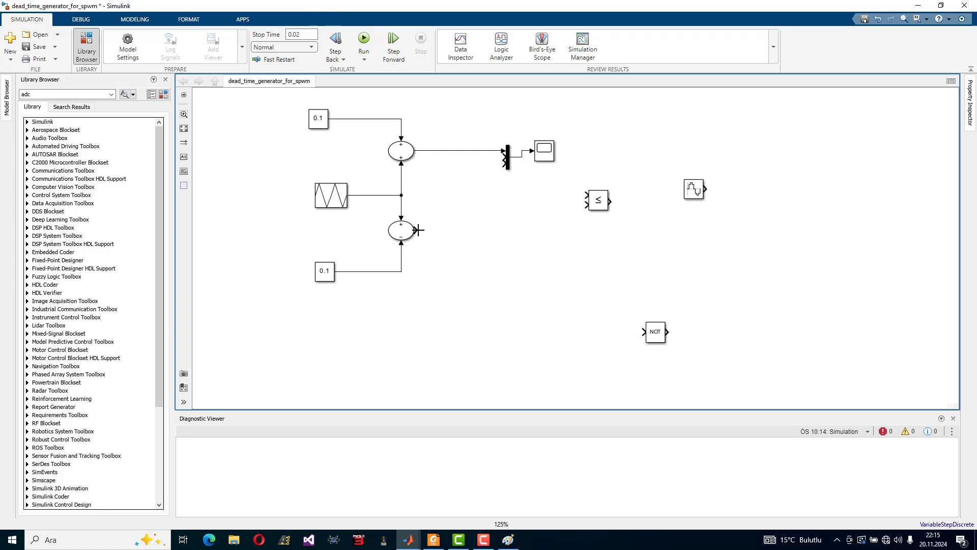
mouse_move(415, 230)
mouse_down()
mouse_move(503, 162)
mouse_move(402, 190)
mouse_up()
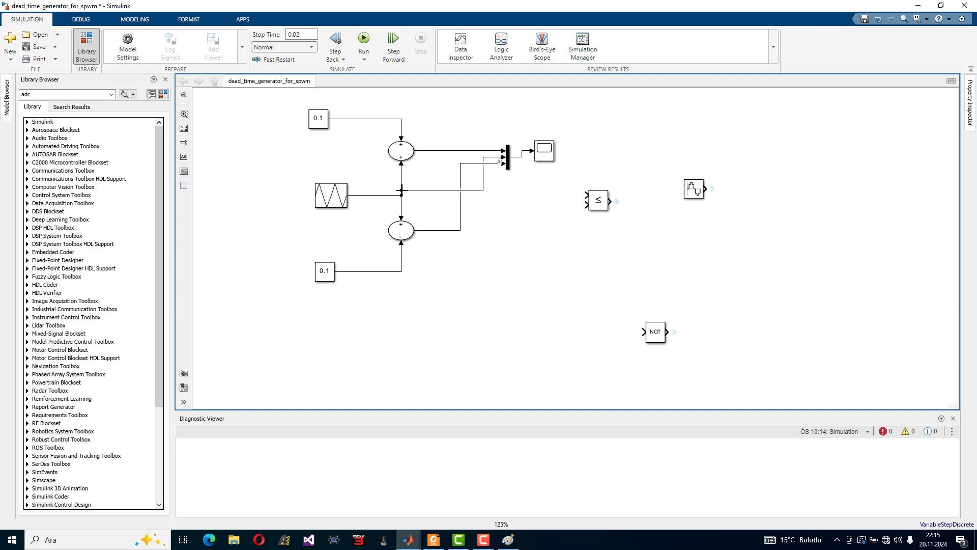
Run the simulation and examine the raised, original and lowered carriers over a few periods on the Scope
click(366, 39)
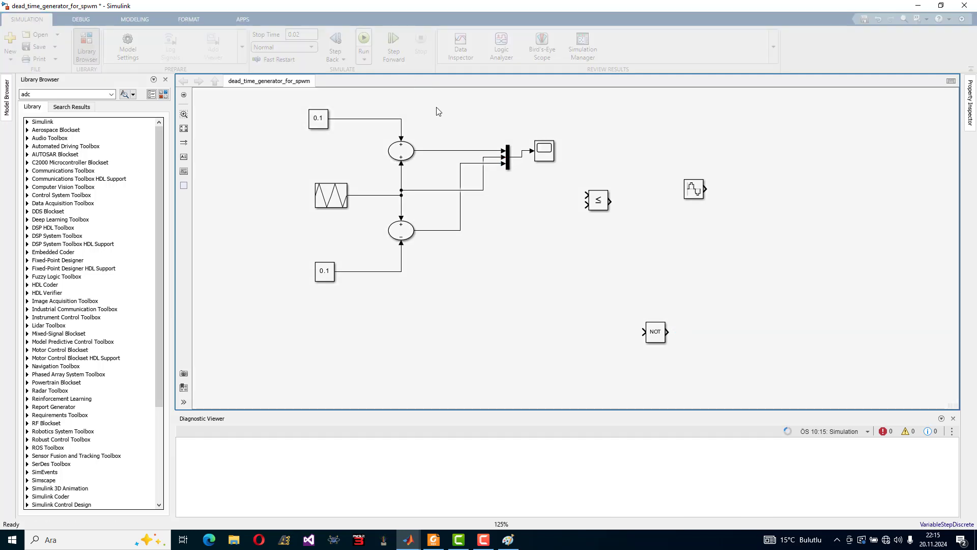
double_click(543, 151)
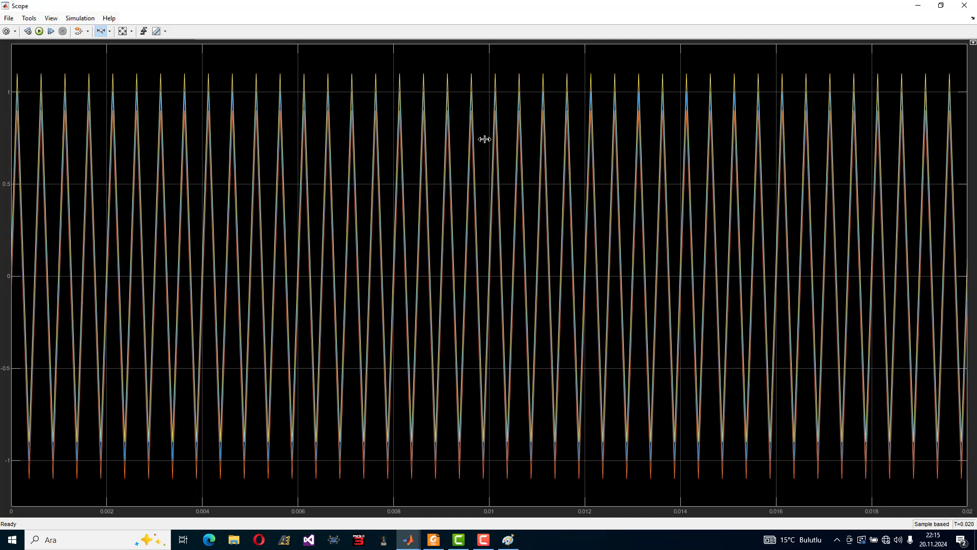
drag(486, 137, 374, 138)
drag(457, 163, 401, 167)
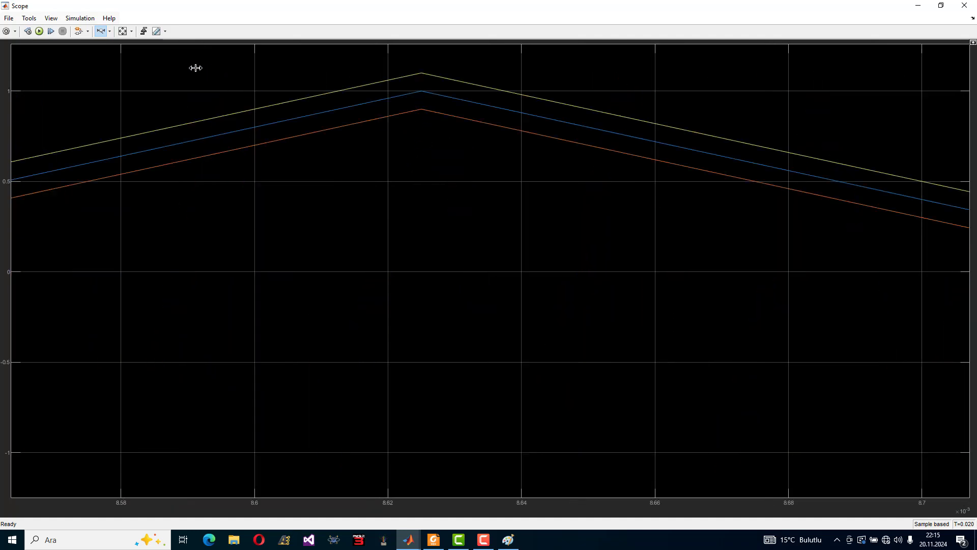
click(123, 32)
drag(364, 194, 453, 194)
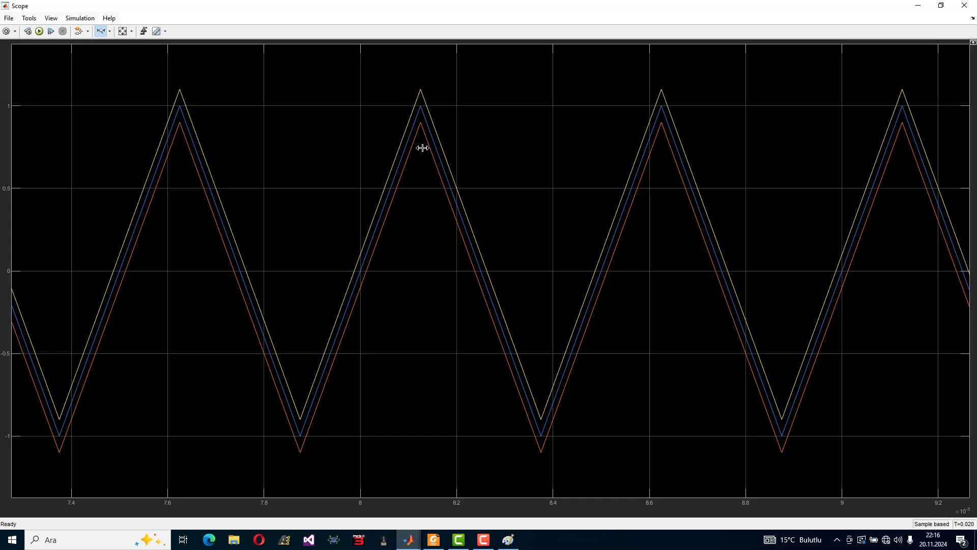
click(966, 5)
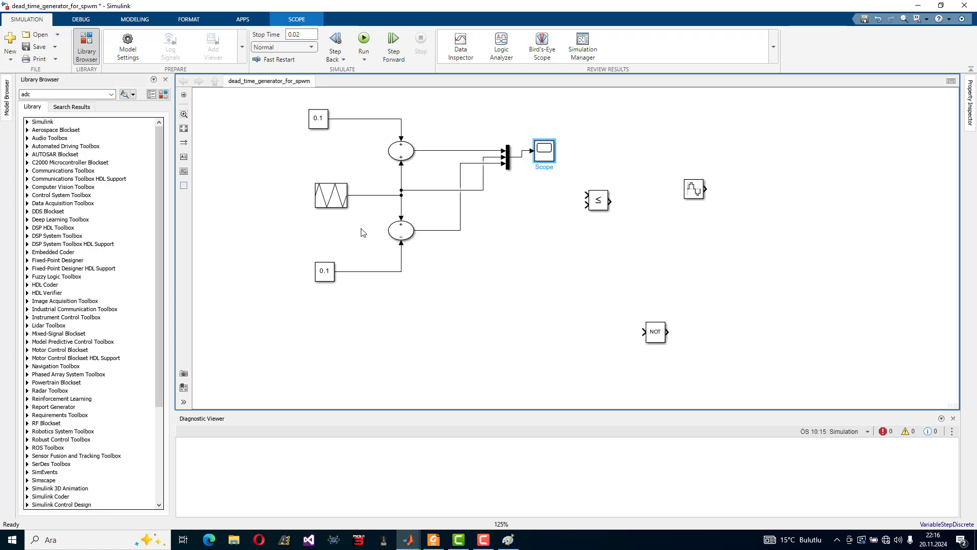
Disconnect the Scope and move it to the far right of the model, then delete the Mux with its input wires
click(321, 273)
drag(547, 156, 547, 161)
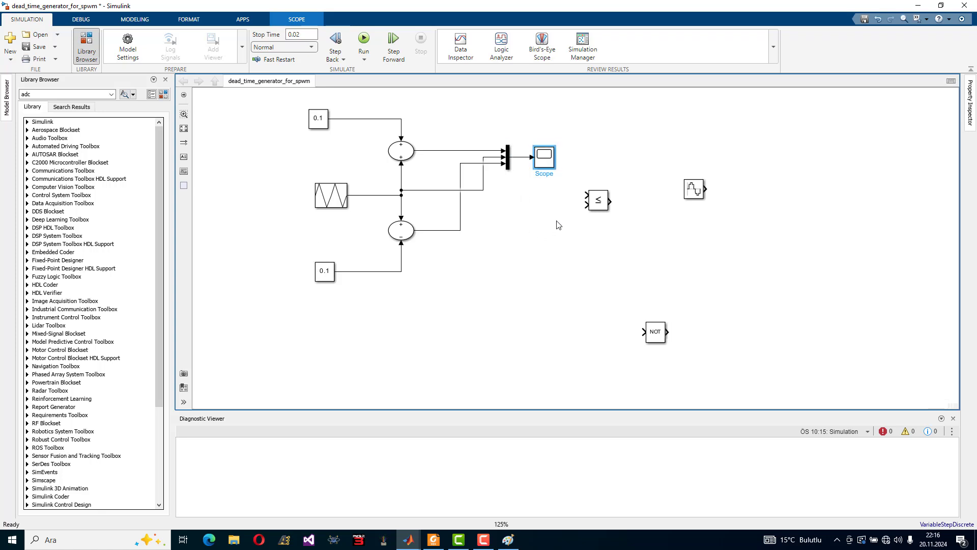
drag(559, 220, 521, 244)
click(523, 163)
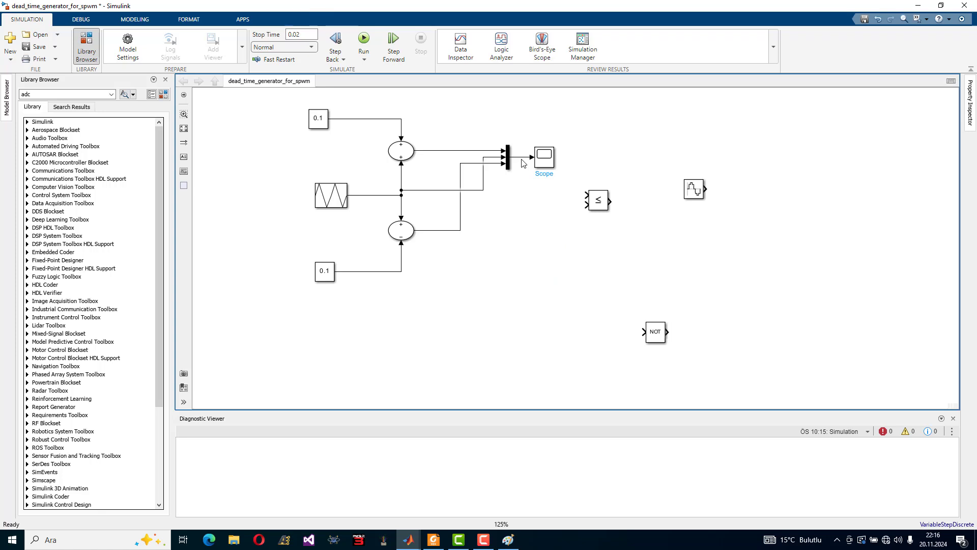
drag(527, 158, 509, 157)
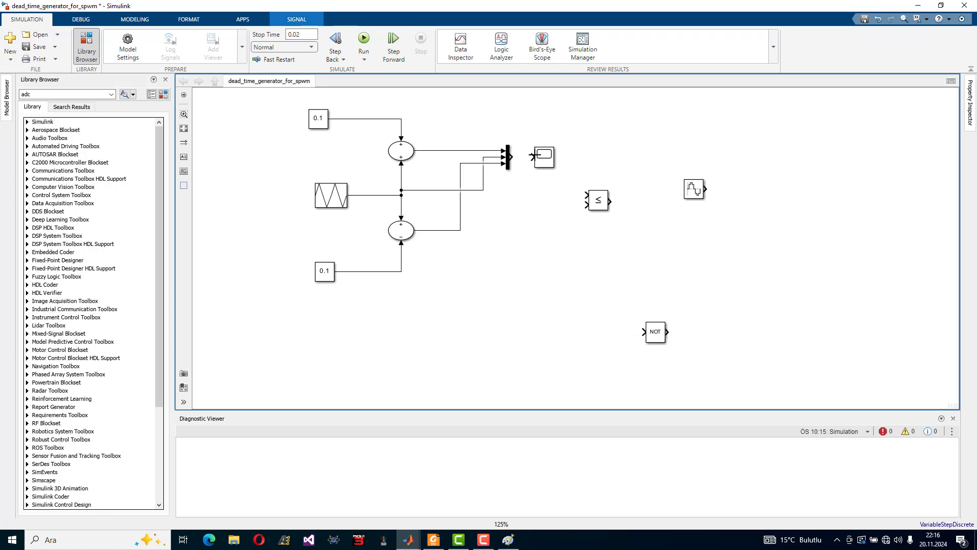
drag(788, 131, 915, 140)
drag(546, 258, 471, 128)
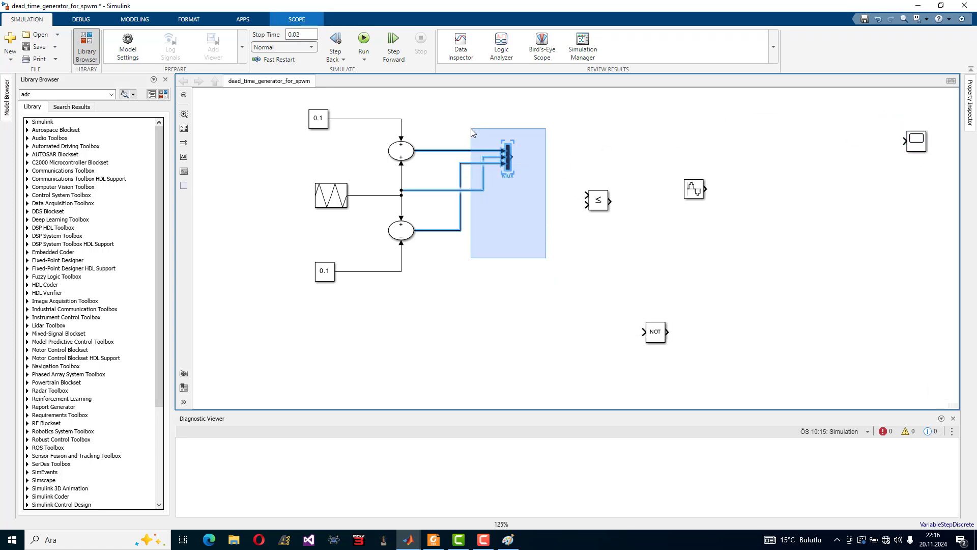
key(Delete)
Move the triangular carrier source and both 0.1 Constant blocks further left of the Sum blocks
drag(335, 200, 252, 200)
drag(315, 120, 239, 121)
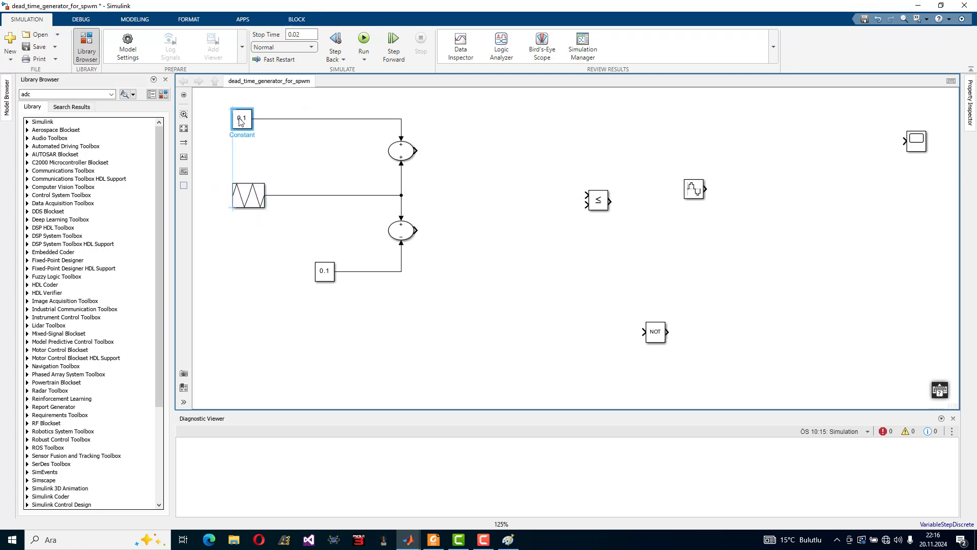
drag(324, 277, 249, 274)
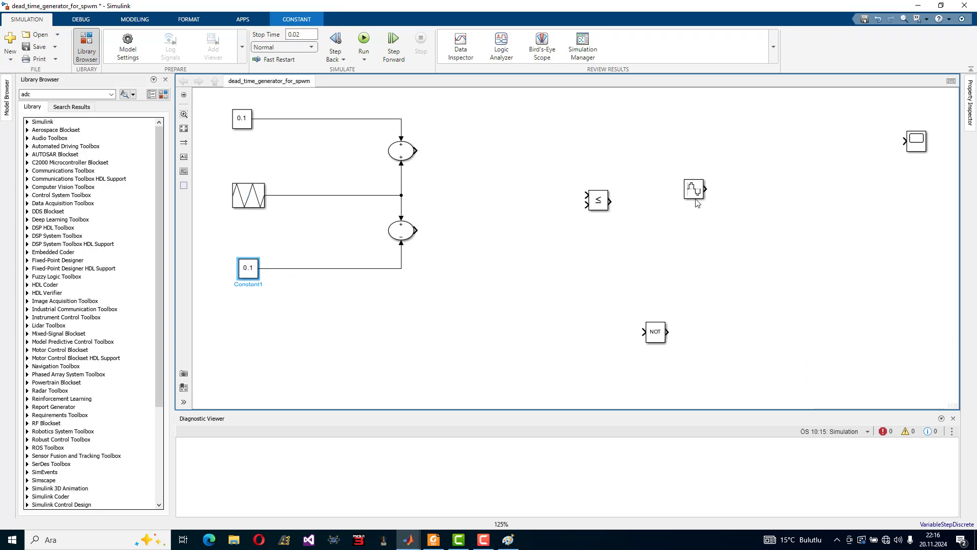
Duplicate the ≤ Relational Operator and arrange the two copies one above the other, with the Sine Wave block placed between the carrier branches
drag(696, 199, 490, 295)
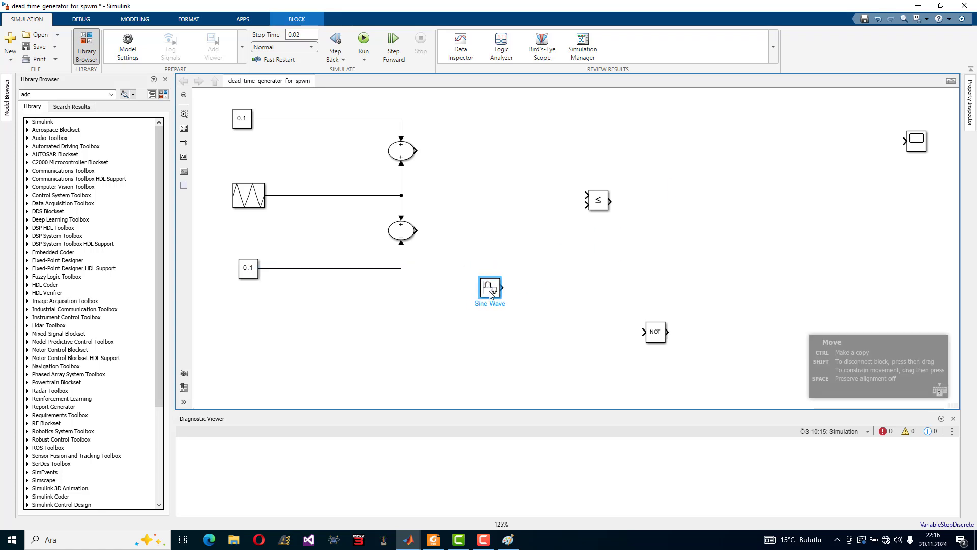
drag(598, 205, 586, 124)
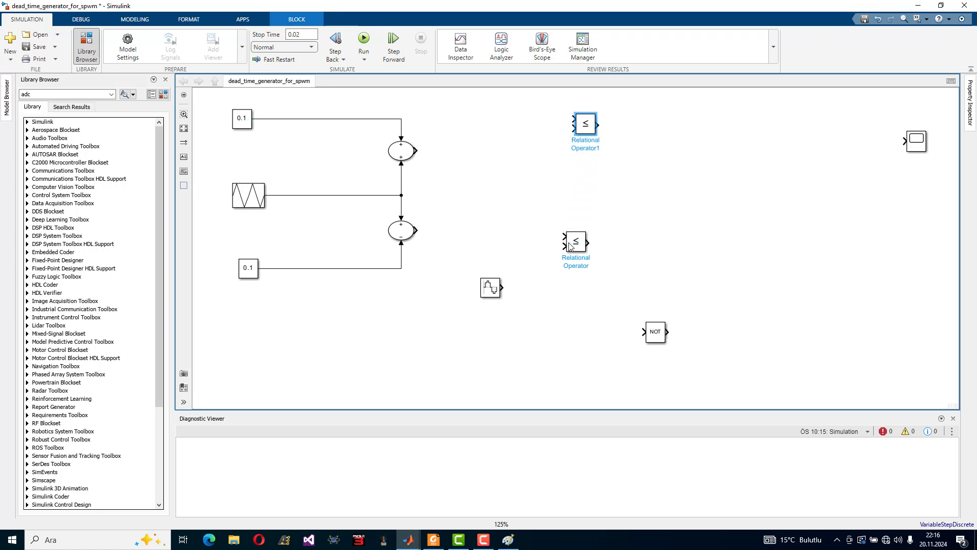
drag(577, 244, 583, 265)
drag(482, 285, 510, 192)
Wire each Sum output to the first input of its aligned Relational Operator, and the Sine Wave to both second inputs
drag(571, 118, 587, 172)
drag(574, 258, 417, 229)
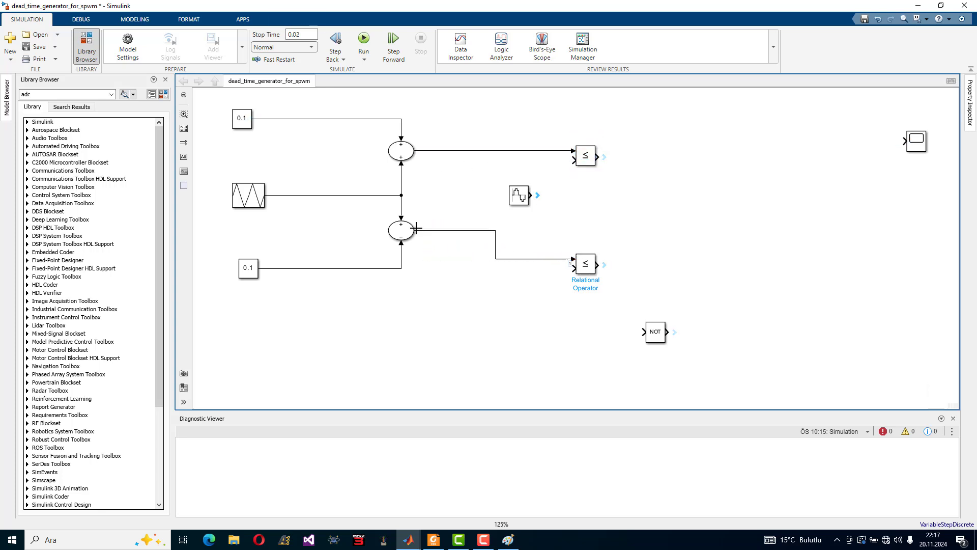
drag(583, 266, 586, 234)
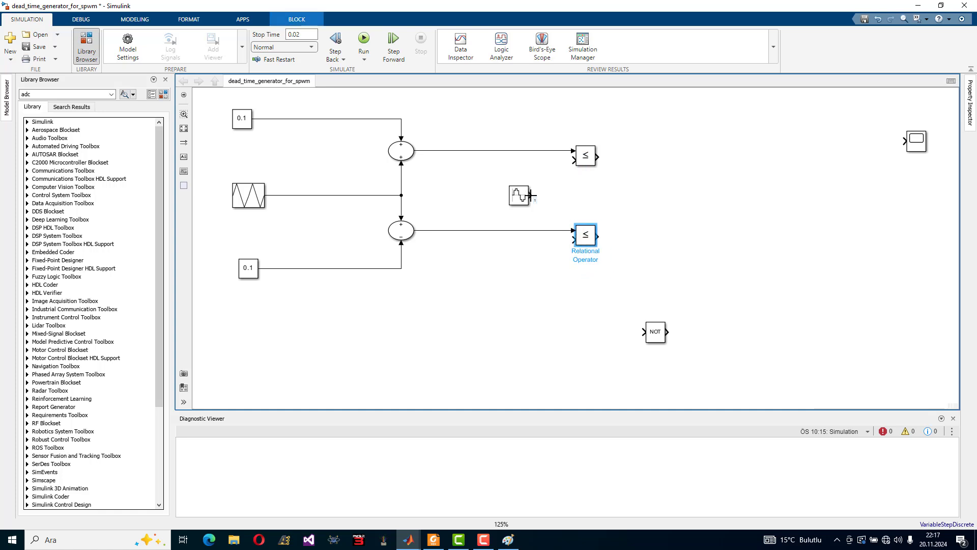
drag(530, 195, 574, 161)
drag(574, 239, 552, 195)
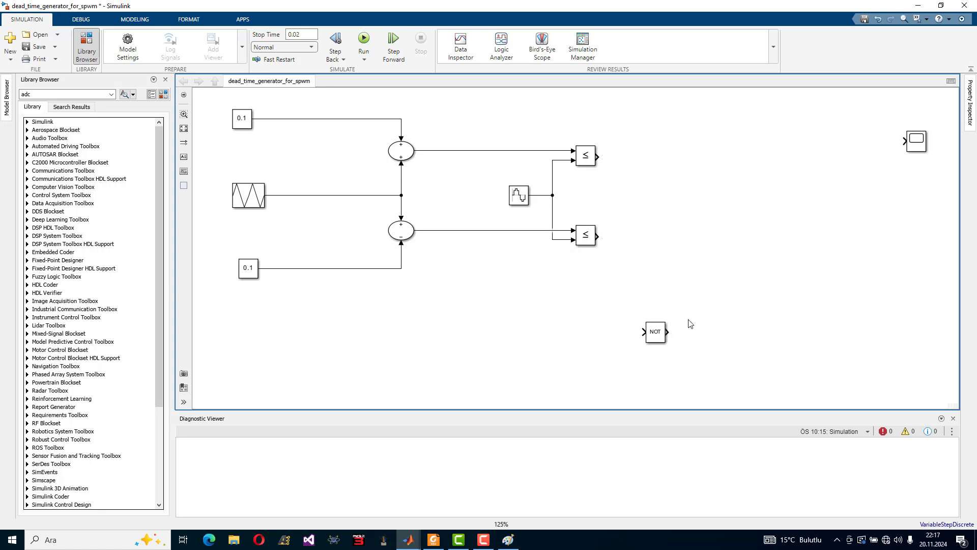
Move the Scope from the far side of the model closer to the two Relational Operator blocks
drag(899, 152, 715, 193)
double_click(672, 194)
text(m)
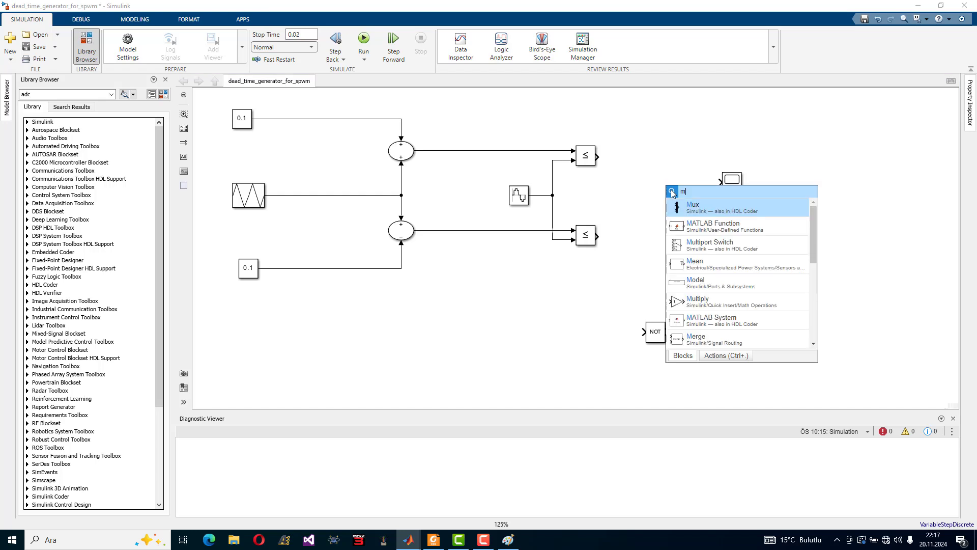
text(u)
click(864, 144)
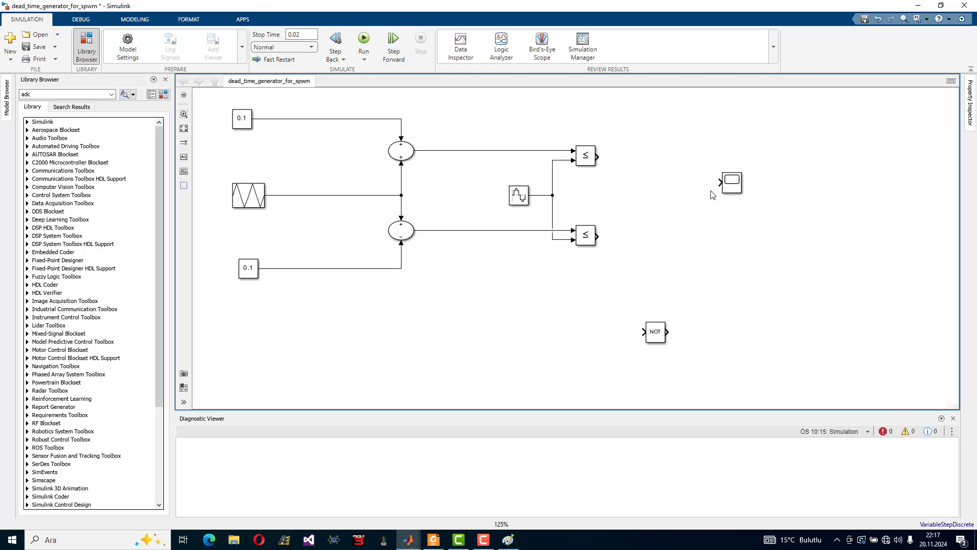
Configure the Scope with 2 input ports and a layout of two displays stacked vertically
double_click(732, 183)
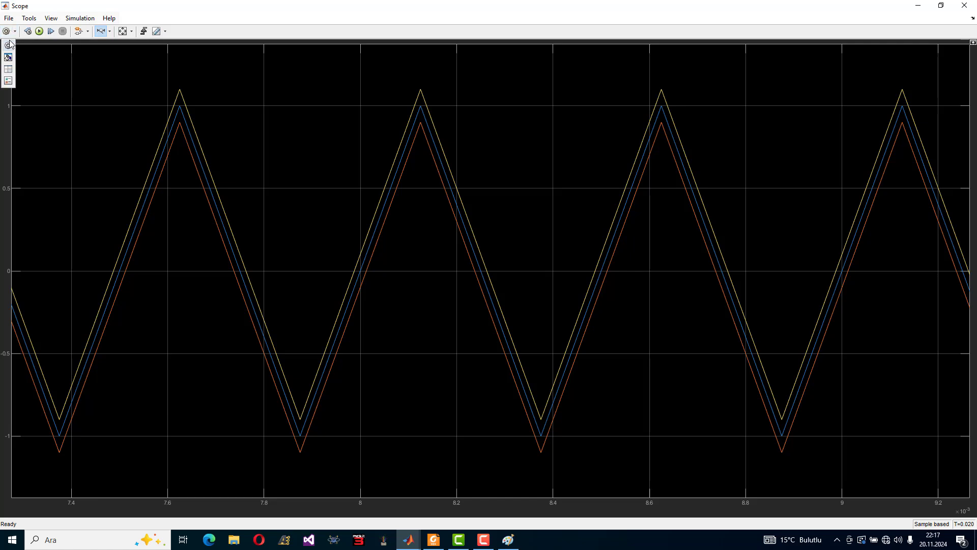
double_click(487, 246)
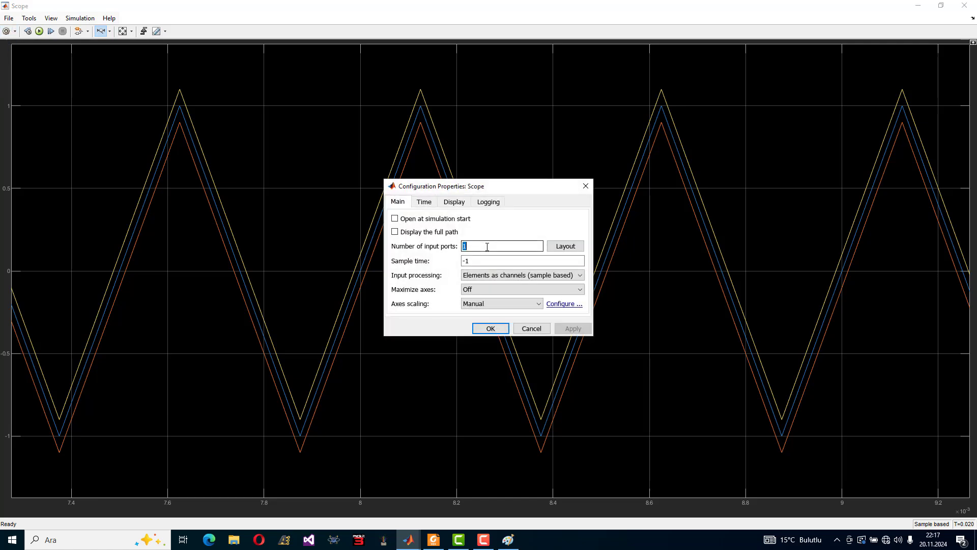
text(2)
click(565, 246)
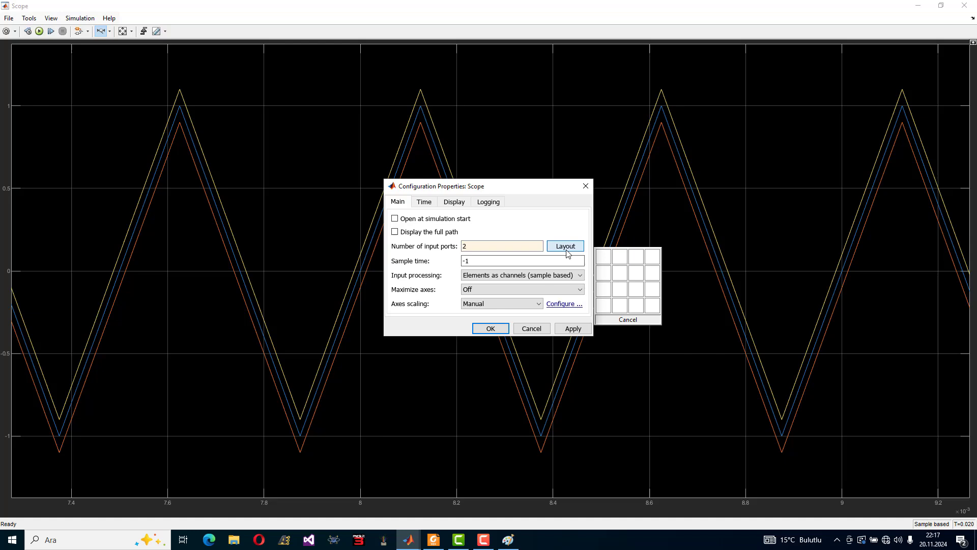
click(599, 276)
click(573, 328)
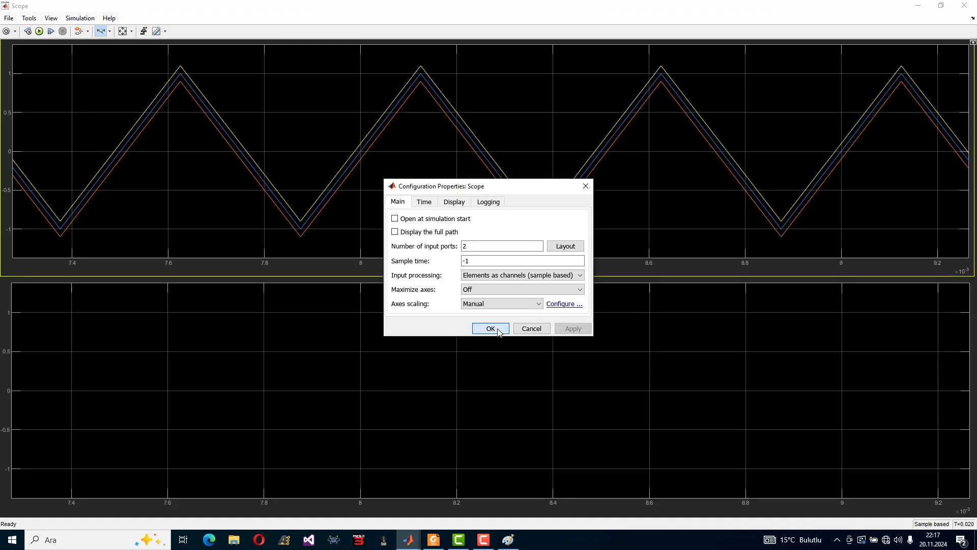
click(490, 328)
click(964, 5)
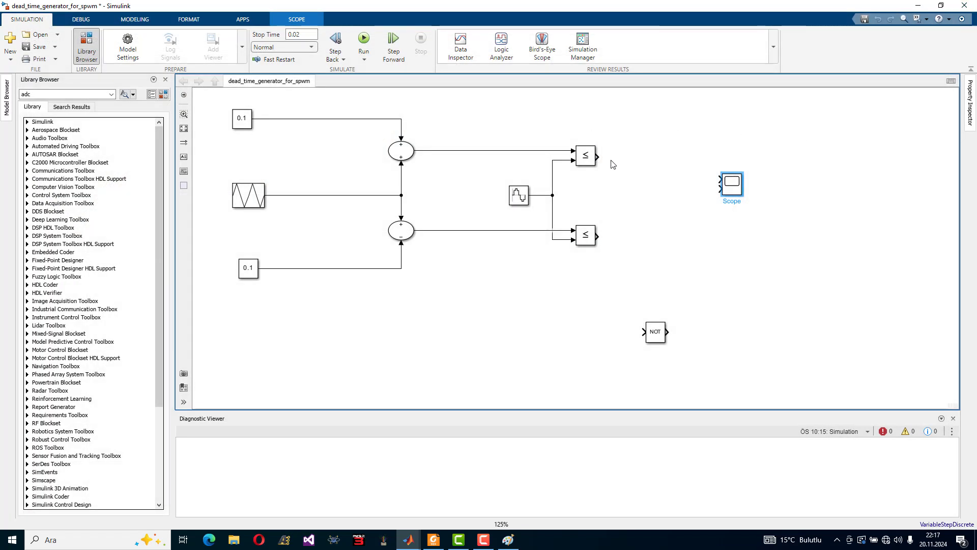
Wire the upper and lower Relational Operator outputs to the Scope's first and second inputs, and run the simulation
drag(598, 155, 718, 179)
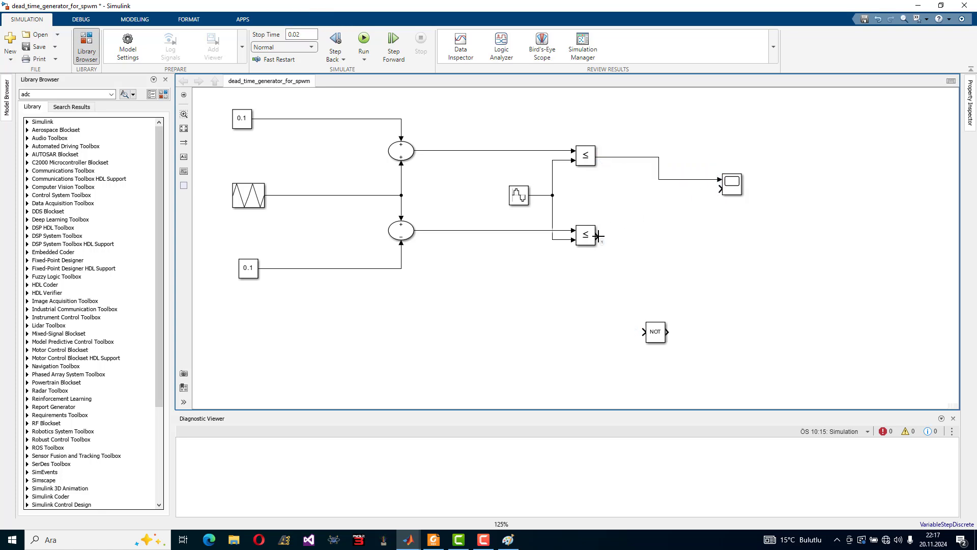
drag(598, 235, 719, 189)
click(364, 44)
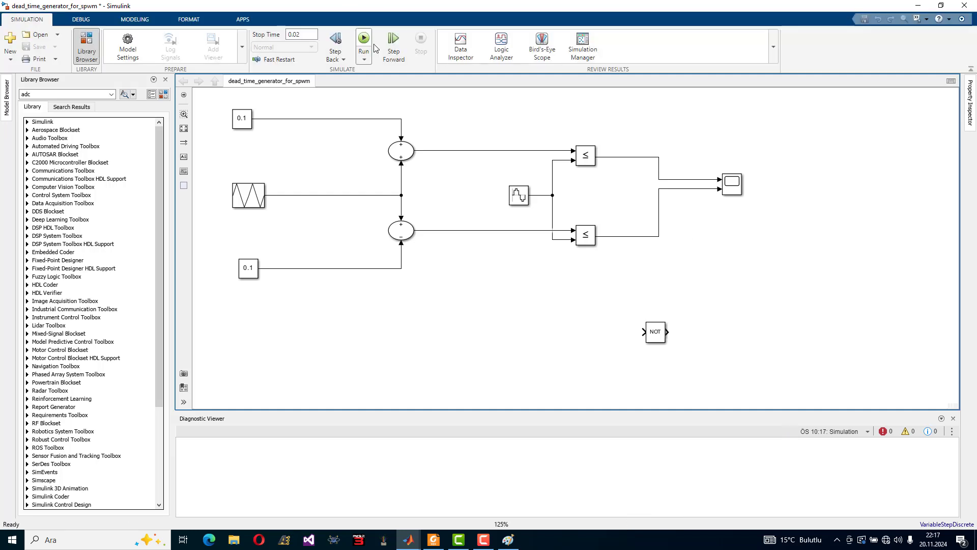
Examine both comparator pulse trains in the Scope, zooming in time to about 4 to 6.5 ms
double_click(732, 187)
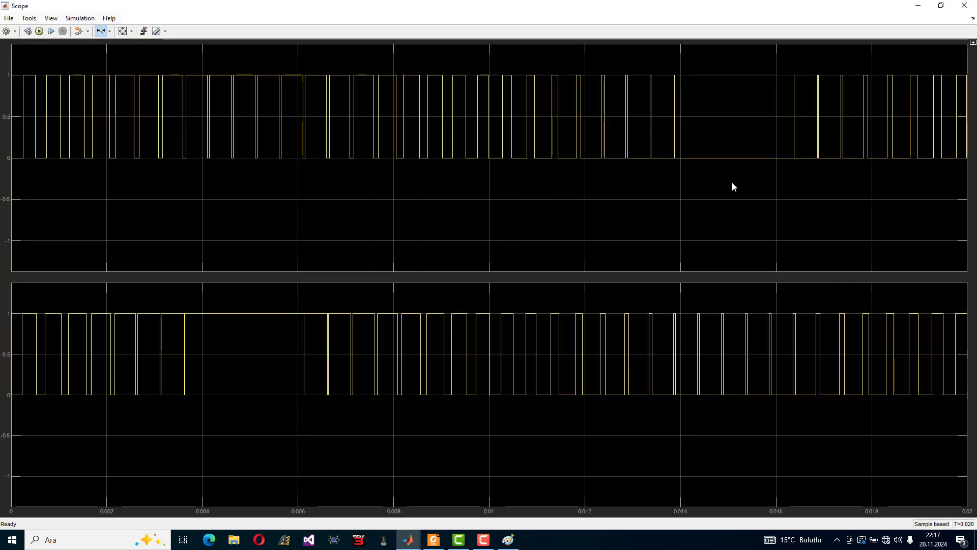
click(118, 30)
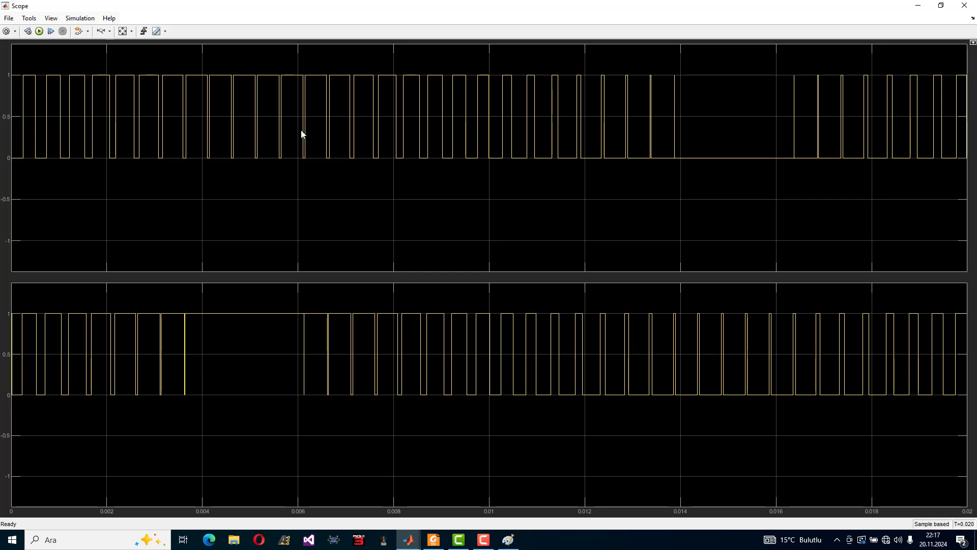
click(100, 31)
click(370, 120)
click(270, 97)
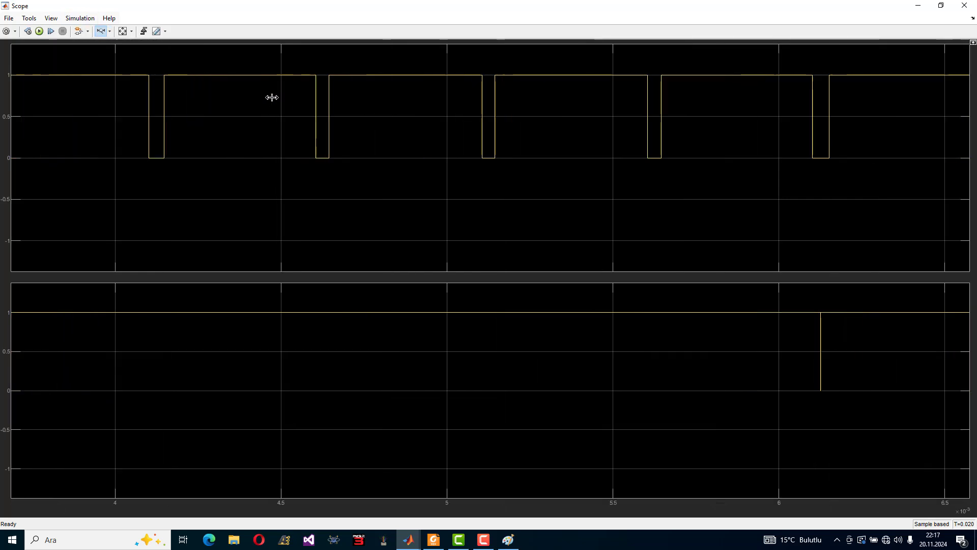
click(964, 6)
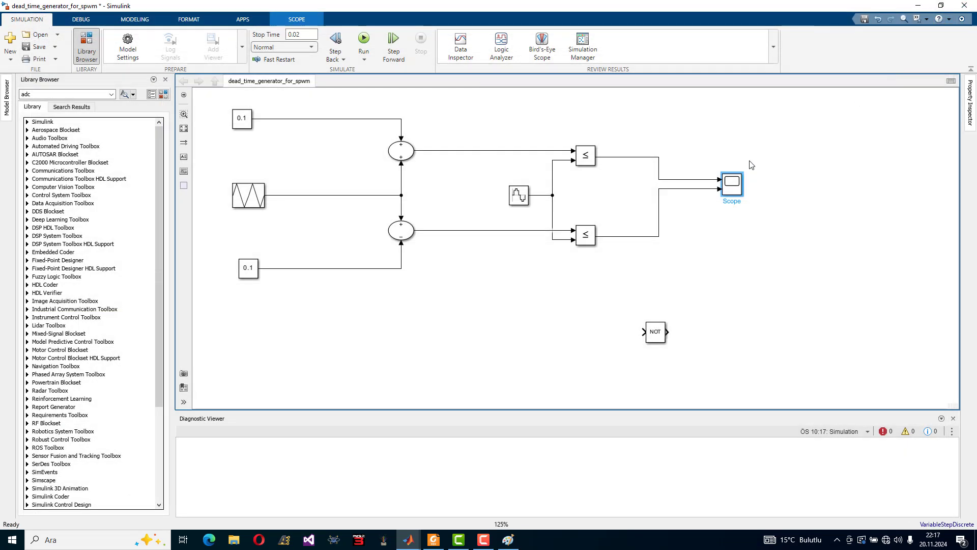
Replace the lower Relational Operator's wire to the Scope with a connection through the NOT block into the second input
click(659, 233)
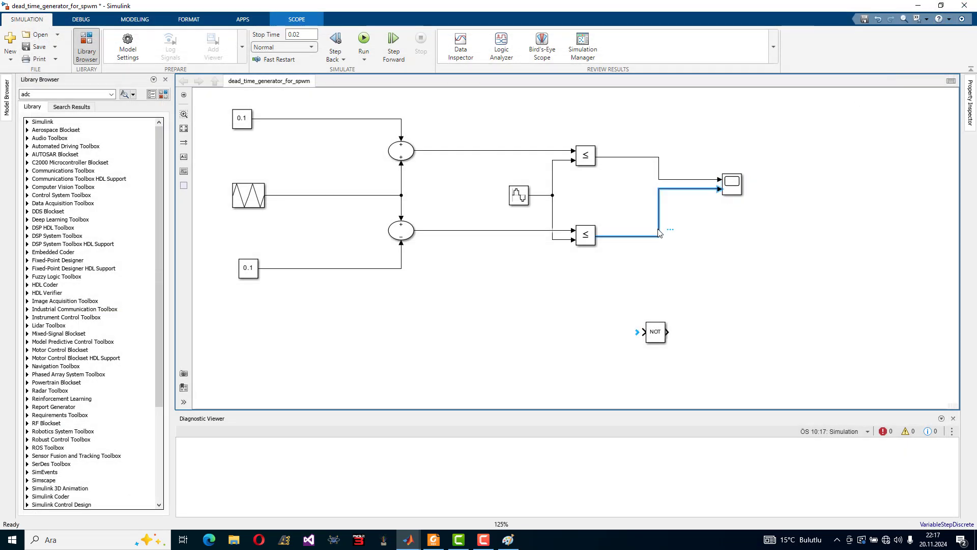
key(Delete)
drag(657, 333, 720, 189)
click(610, 234)
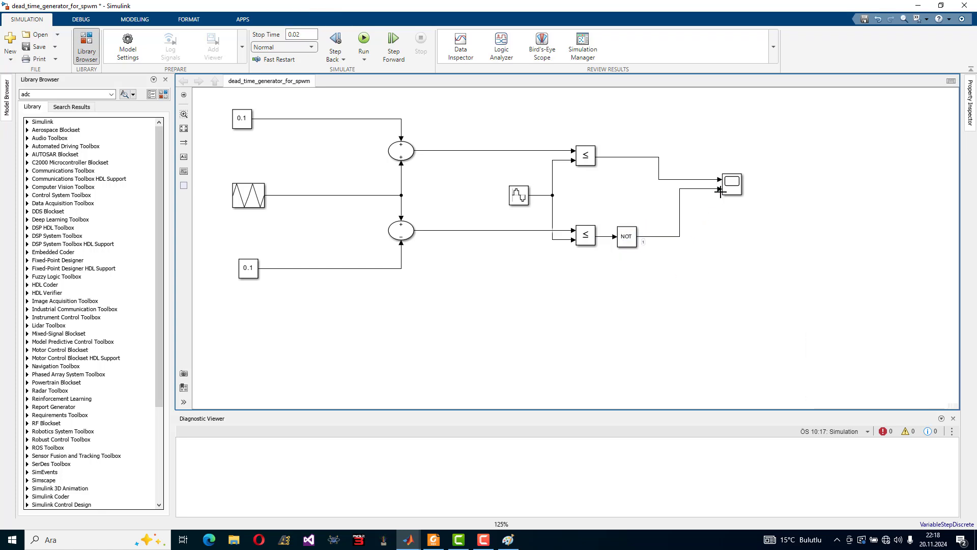
Move the Scope slightly closer to the NOT block and run the simulation again
click(639, 158)
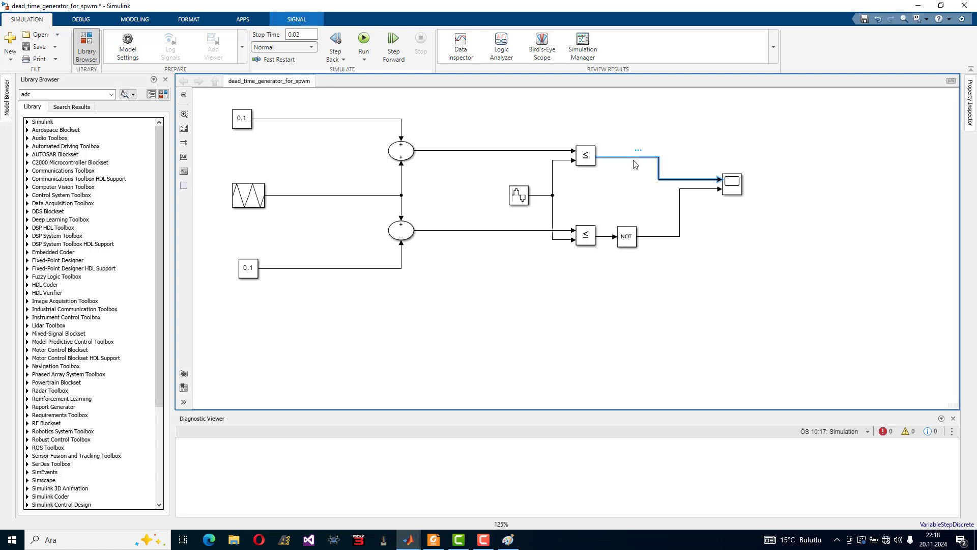
click(656, 236)
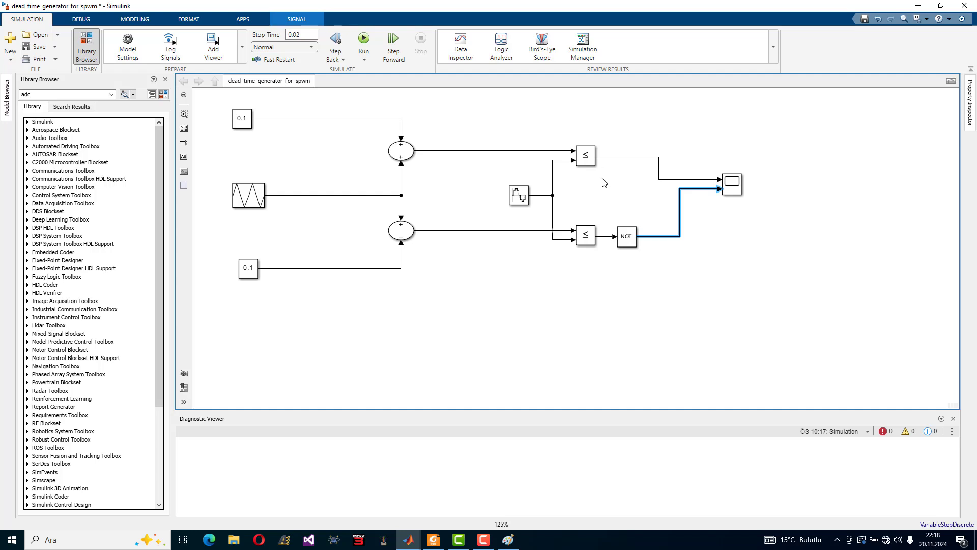
drag(735, 185, 713, 184)
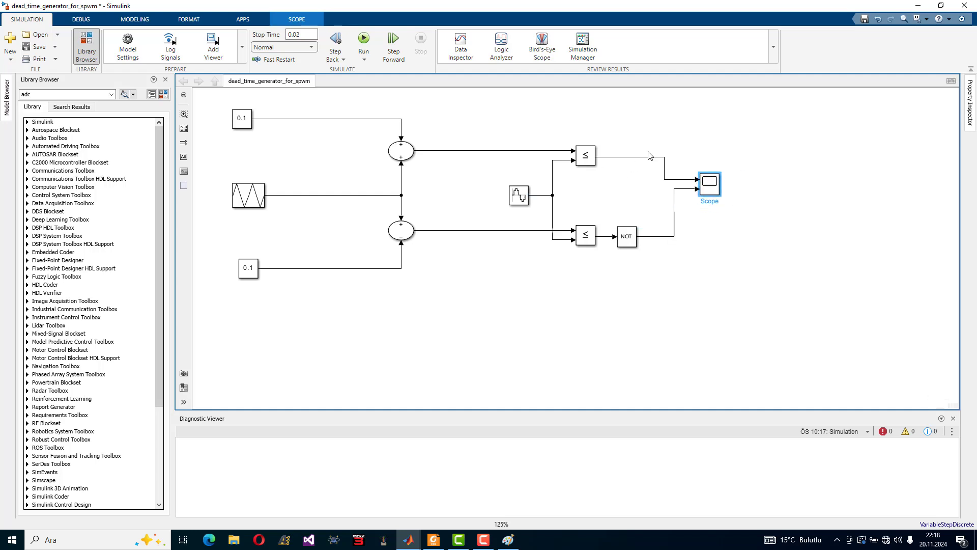
click(363, 43)
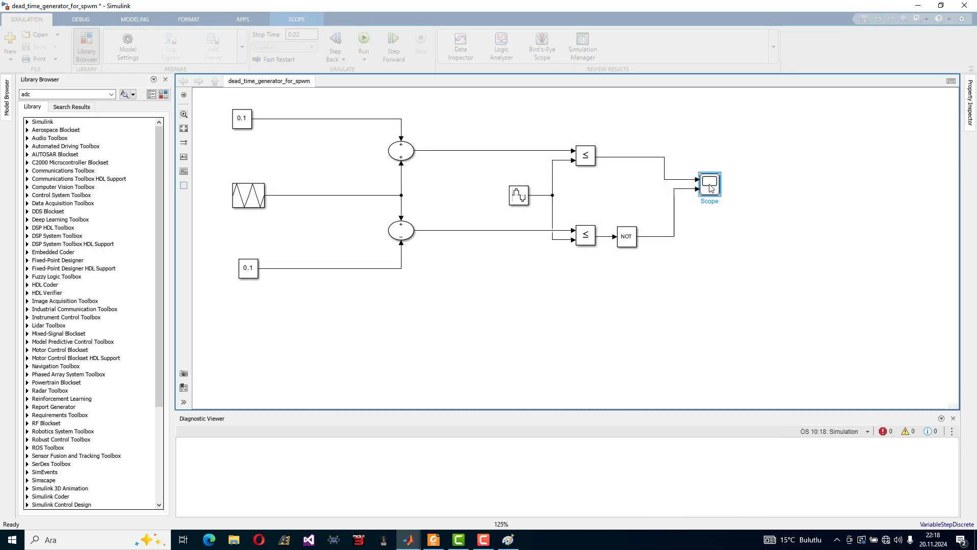
Zoom the Scope's time axis in on the gap between the two signals' transitions near 9.5 ms and enable cursor measurements
double_click(711, 188)
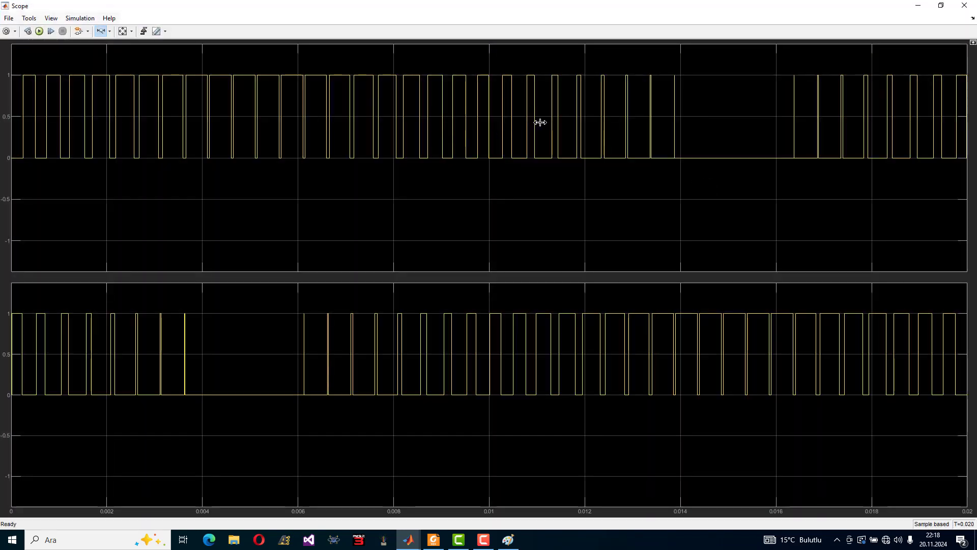
drag(540, 121, 380, 114)
drag(542, 118, 474, 121)
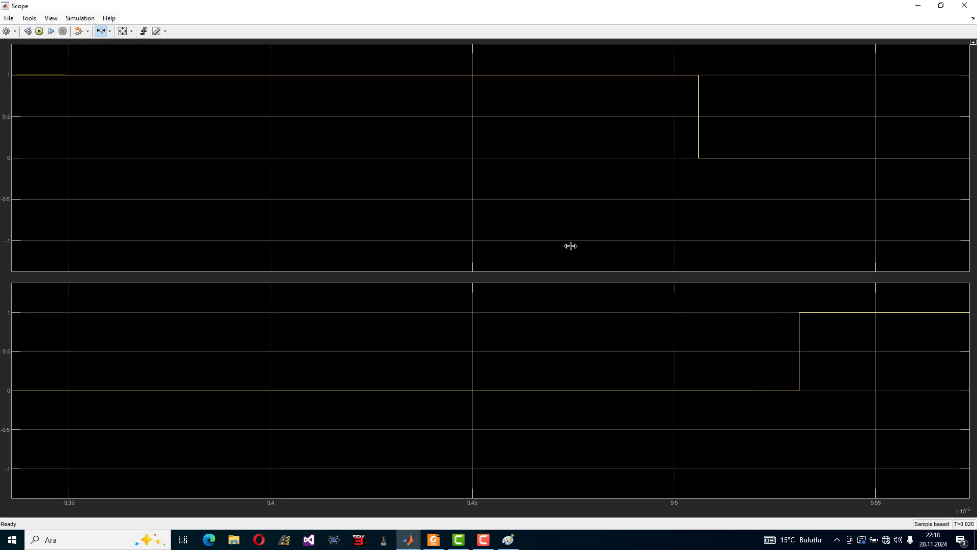
click(156, 31)
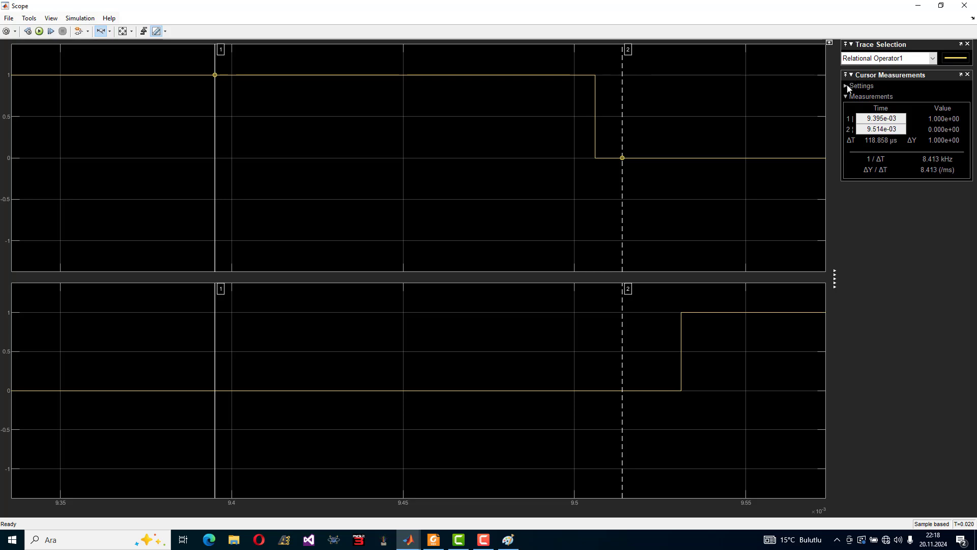
click(848, 87)
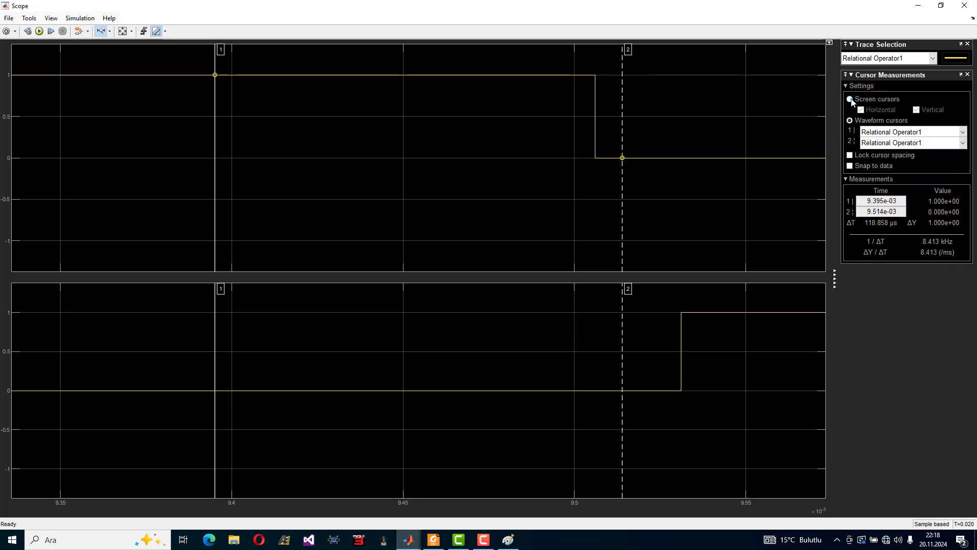
click(850, 99)
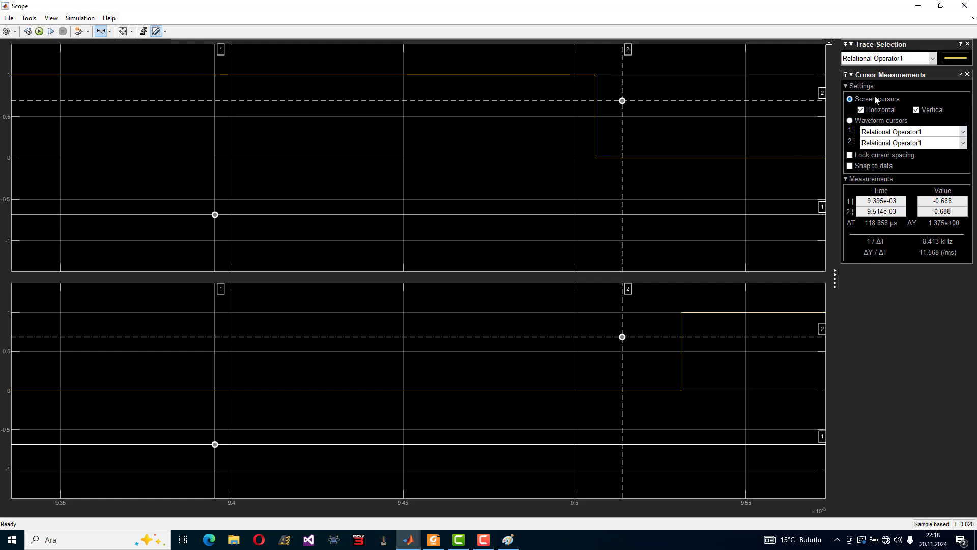
click(849, 120)
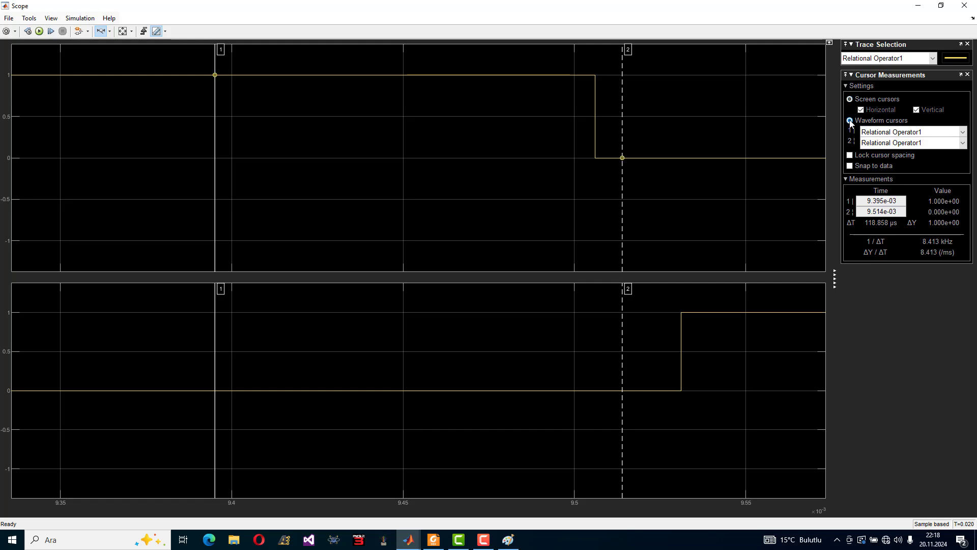
click(846, 86)
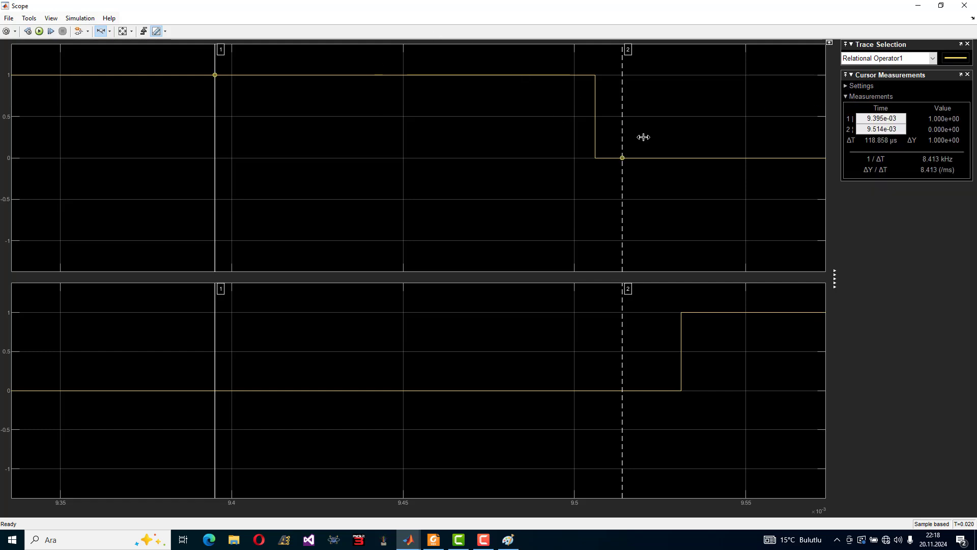
Measure the dead time between the upper signal's falling edge and the lower signal's rising edge, and check it against the datasheet in Foxit PDF Reader
drag(766, 204, 490, 221)
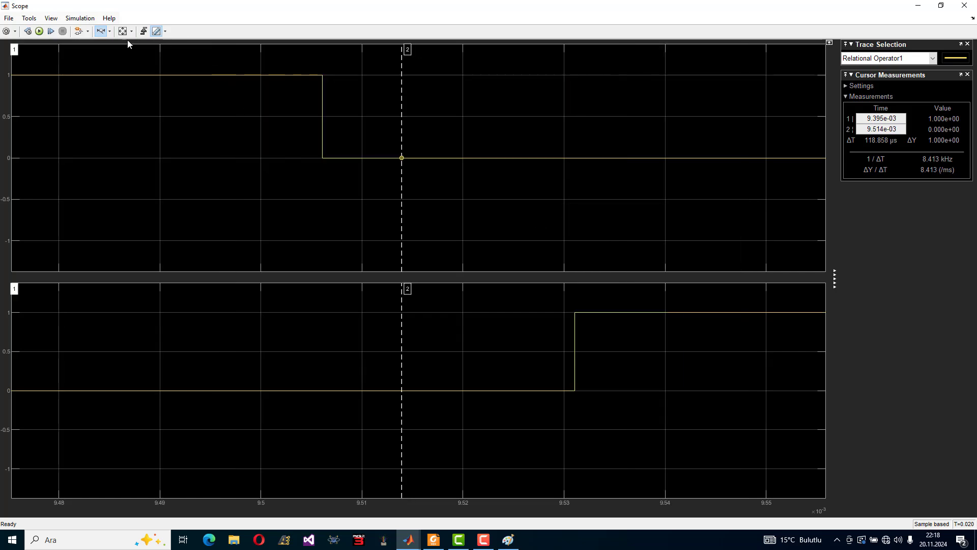
click(101, 31)
drag(402, 94, 324, 102)
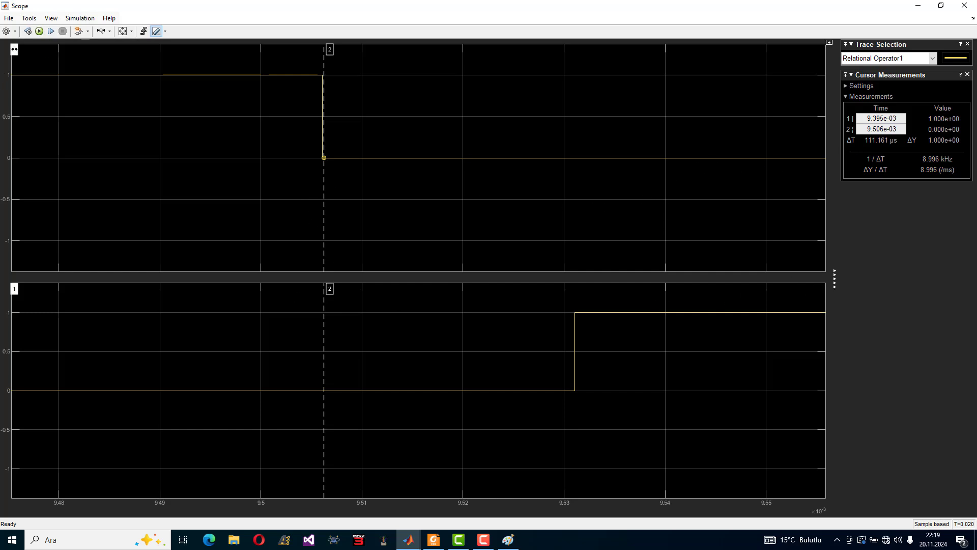
drag(15, 49, 575, 178)
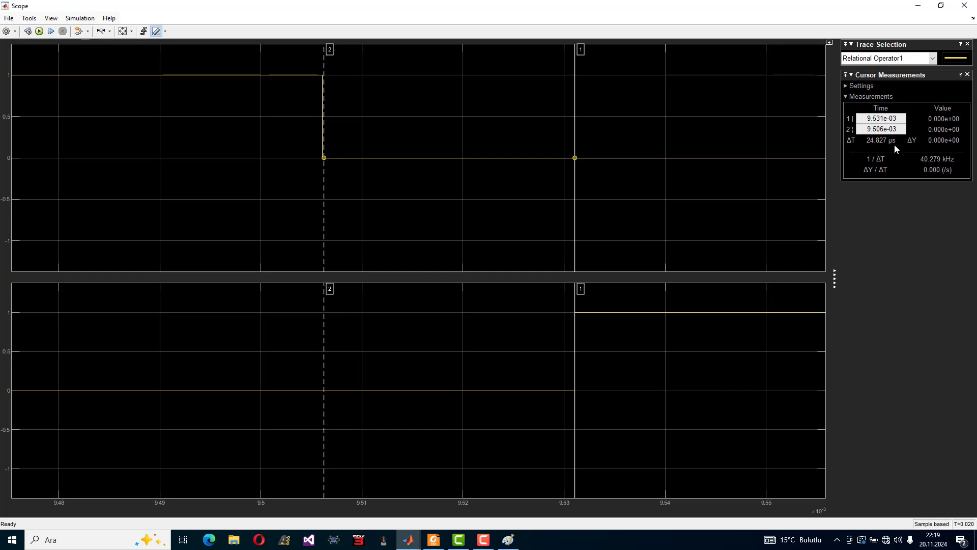
click(436, 541)
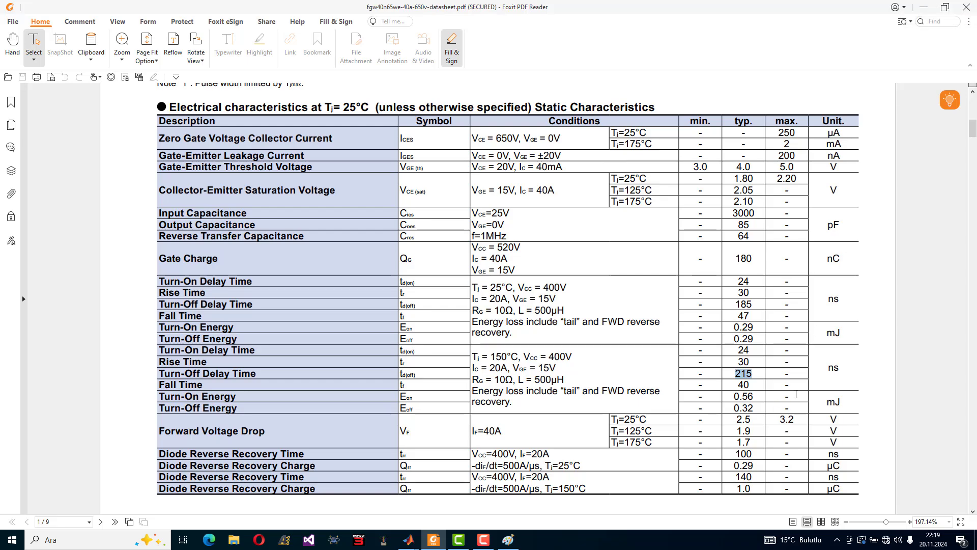
click(924, 8)
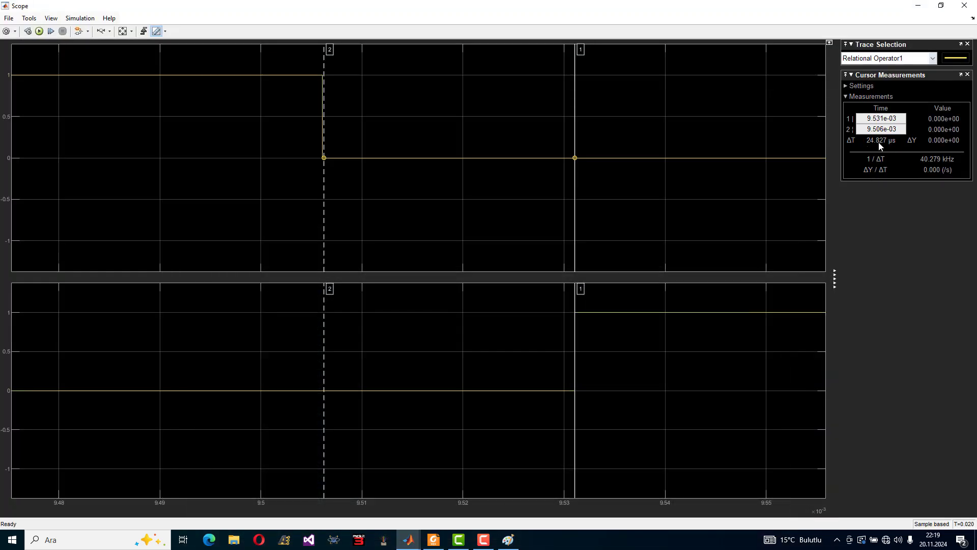
Return to the Simulink model and set the upper Constant block's value to 0.0001
click(918, 6)
double_click(239, 122)
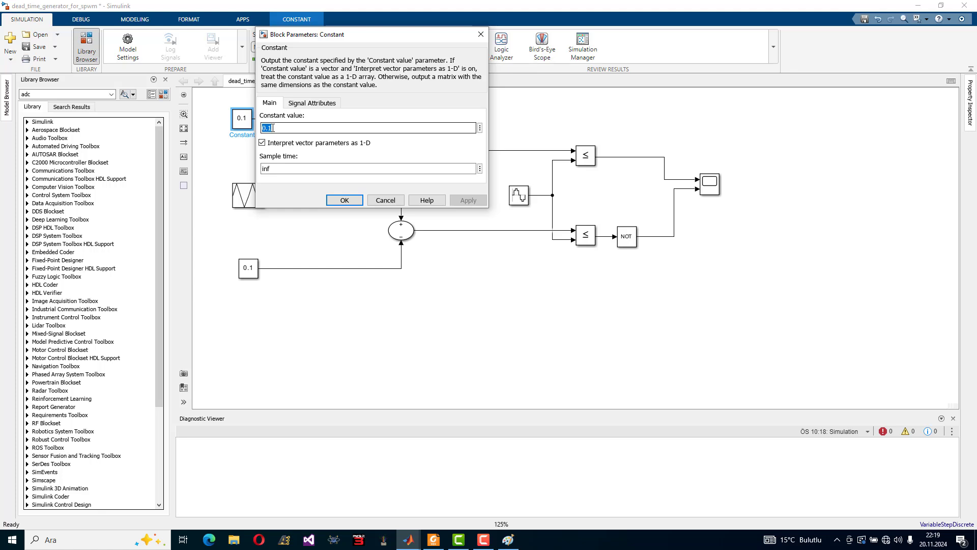
key(BackSpace)
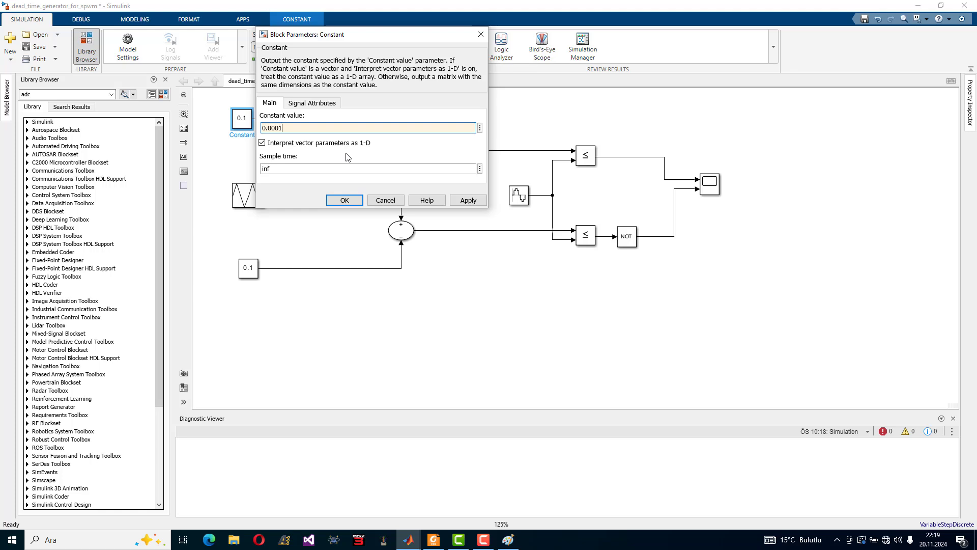
text(0001)
click(347, 201)
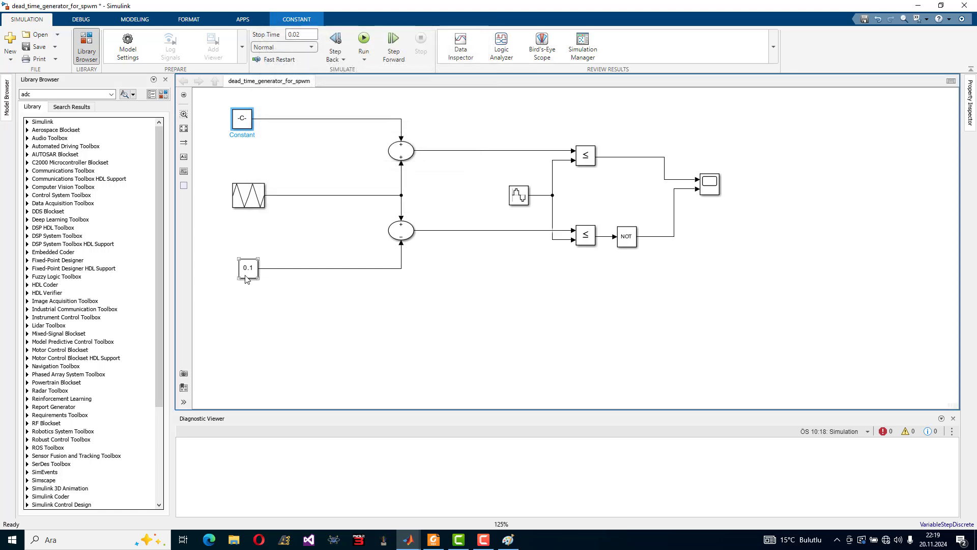
Widen the upper Constant block and set its constant value to 0.0002
double_click(234, 120)
click(280, 129)
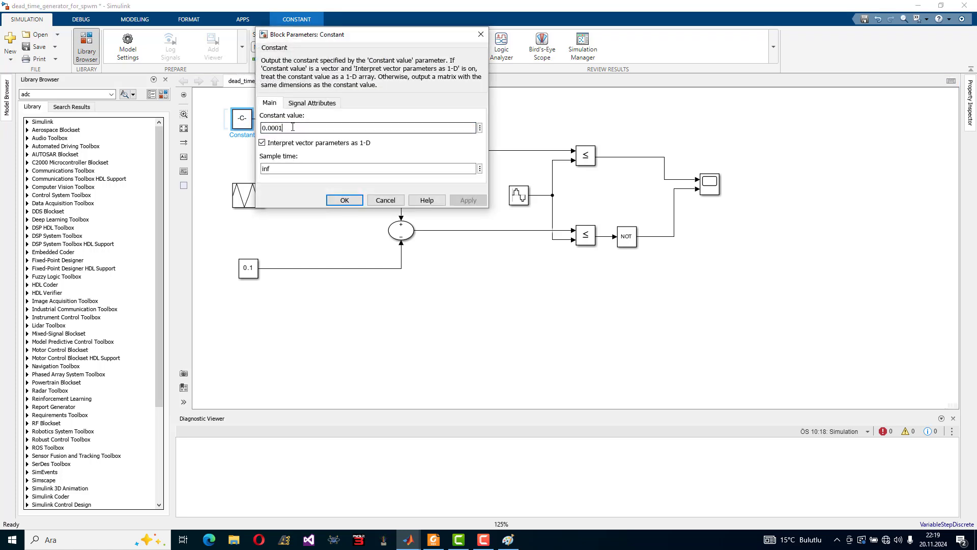
key(BackSpace)
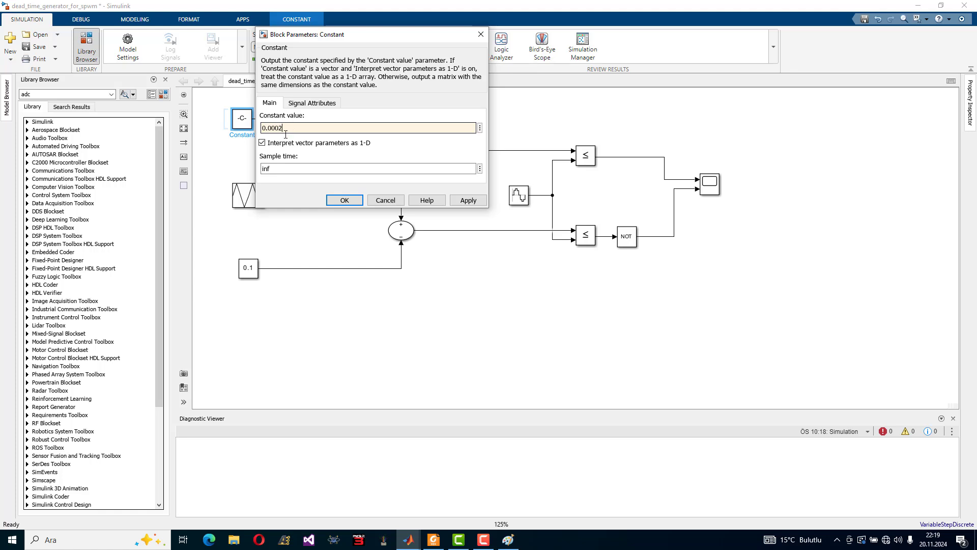
click(344, 200)
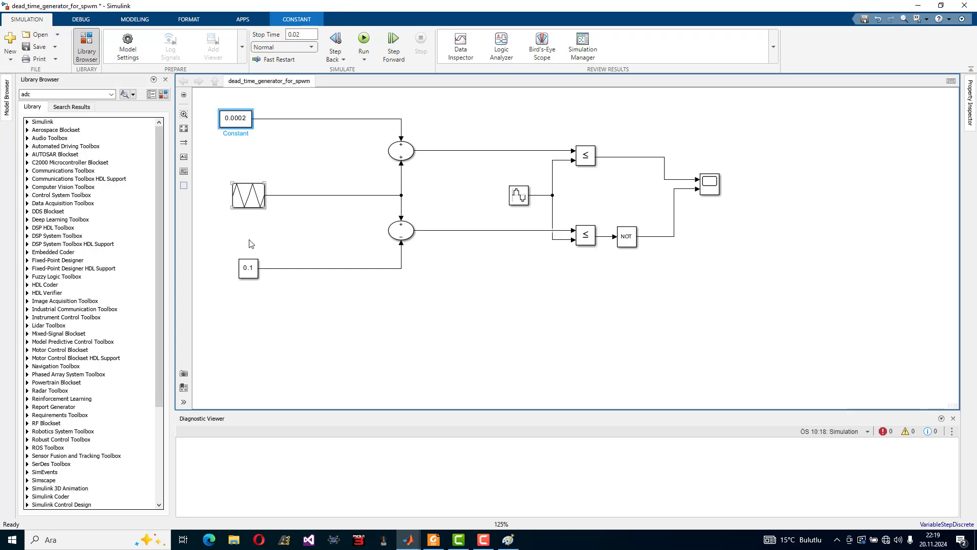
Widen the lower Constant block and set its constant value to 0.0002
drag(239, 278, 219, 277)
double_click(245, 274)
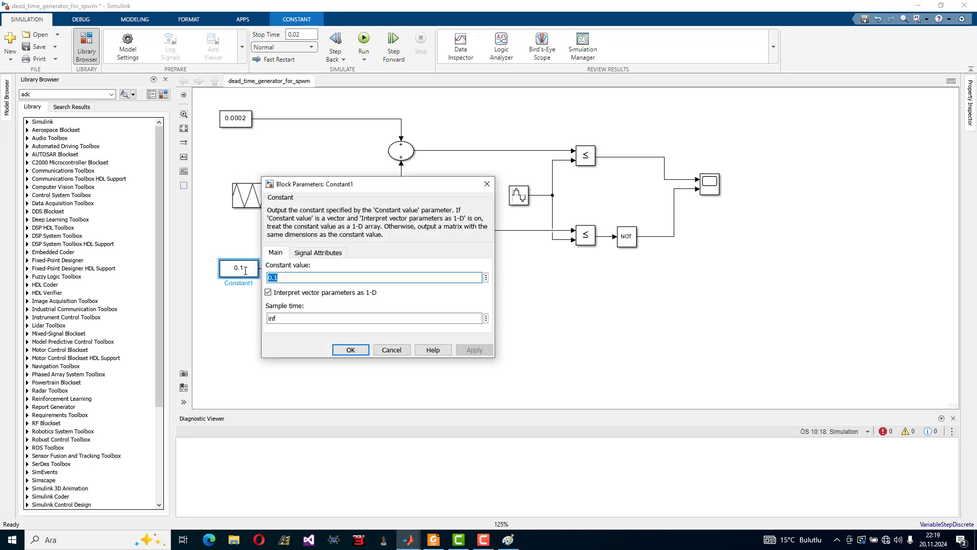
click(288, 279)
key(BackSpace)
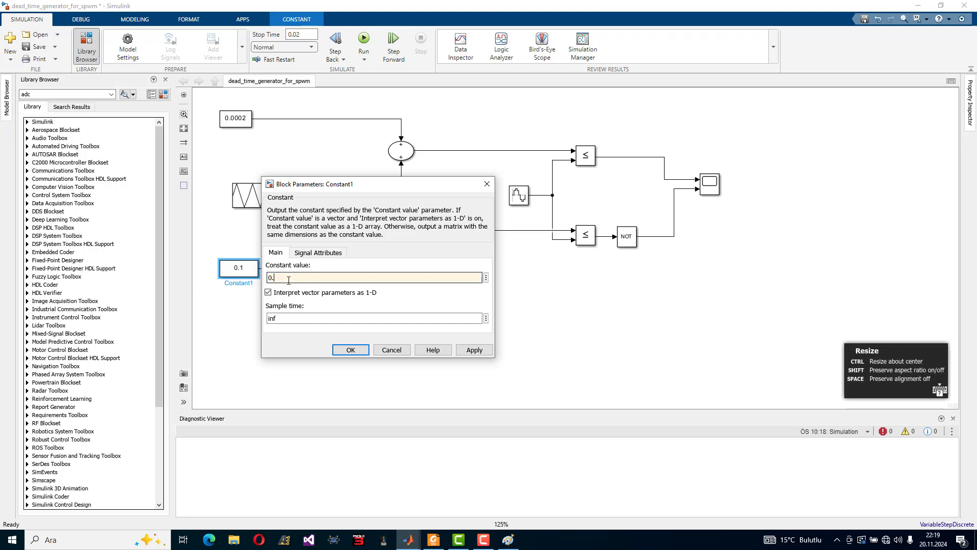
text(0002)
click(473, 350)
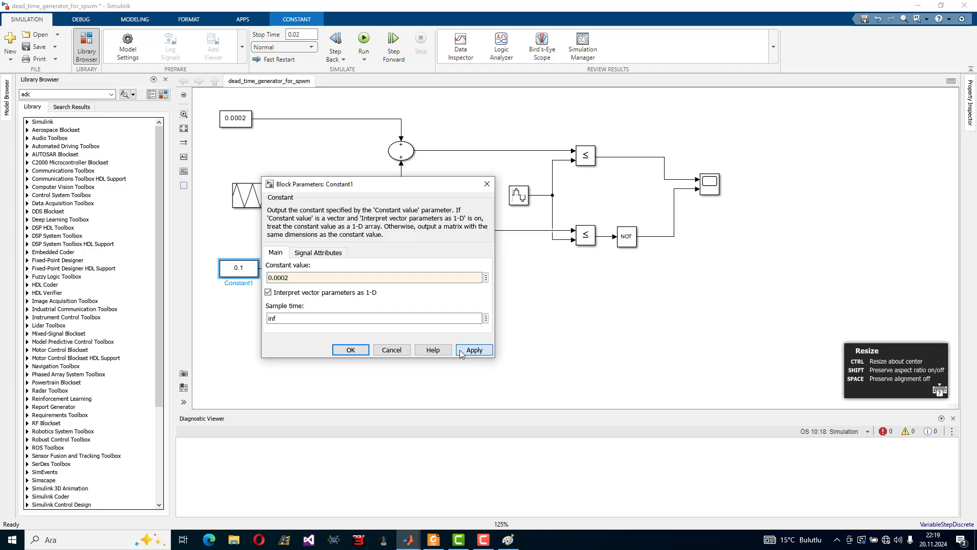
click(351, 350)
Run the simulation and zoom the Scope's time axis in on the switching transition near 8.068 ms
click(364, 40)
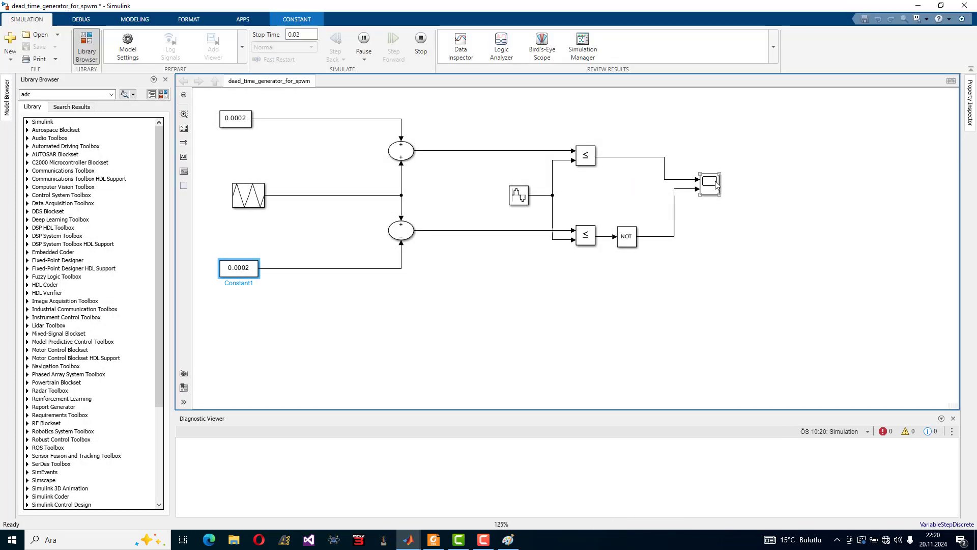
double_click(716, 184)
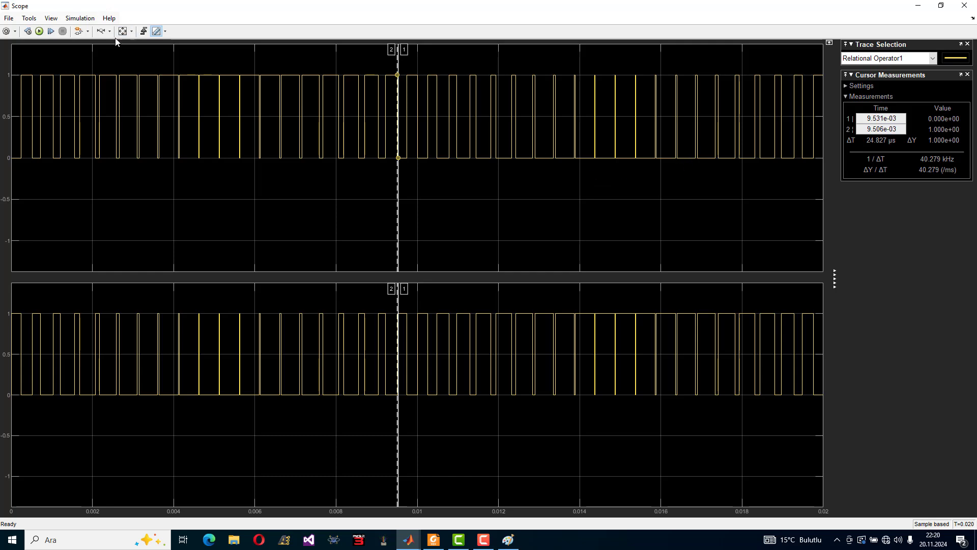
click(101, 31)
drag(488, 123, 441, 131)
drag(188, 148, 467, 139)
drag(347, 118, 534, 127)
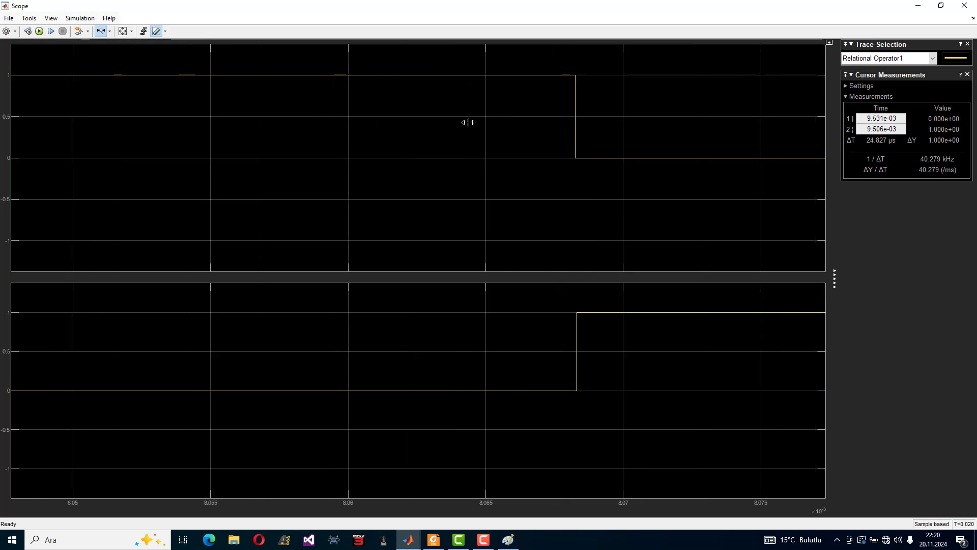
drag(732, 122, 439, 136)
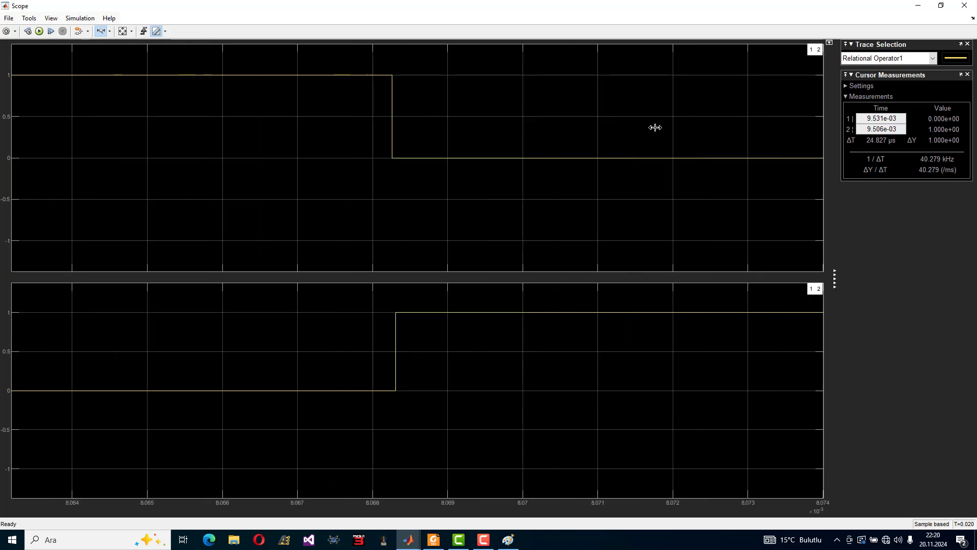
drag(655, 127, 283, 128)
drag(447, 127, 20, 127)
drag(517, 127, 184, 130)
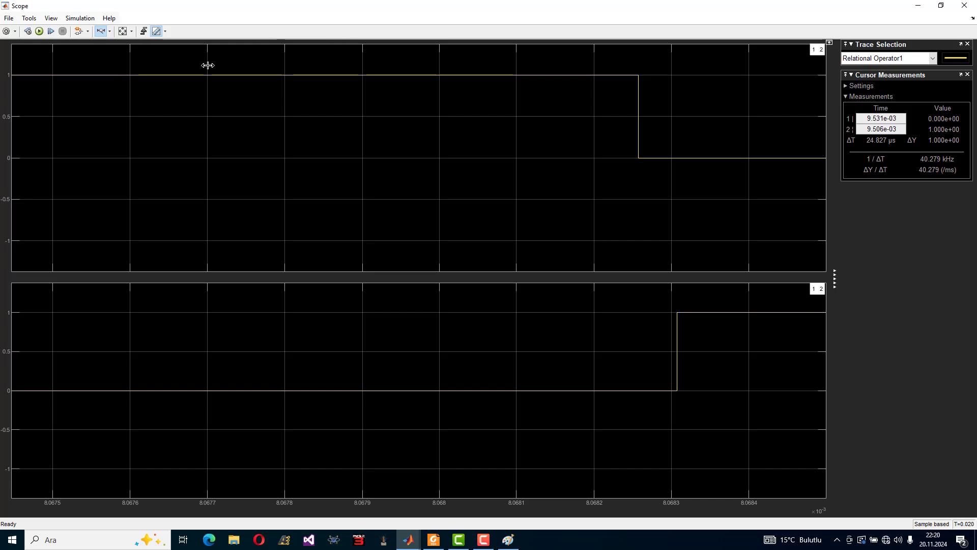
Measure the dead time by placing cursor 1 on the upper signal's falling edge and cursor 2 on the lower signal's rising edge
click(156, 31)
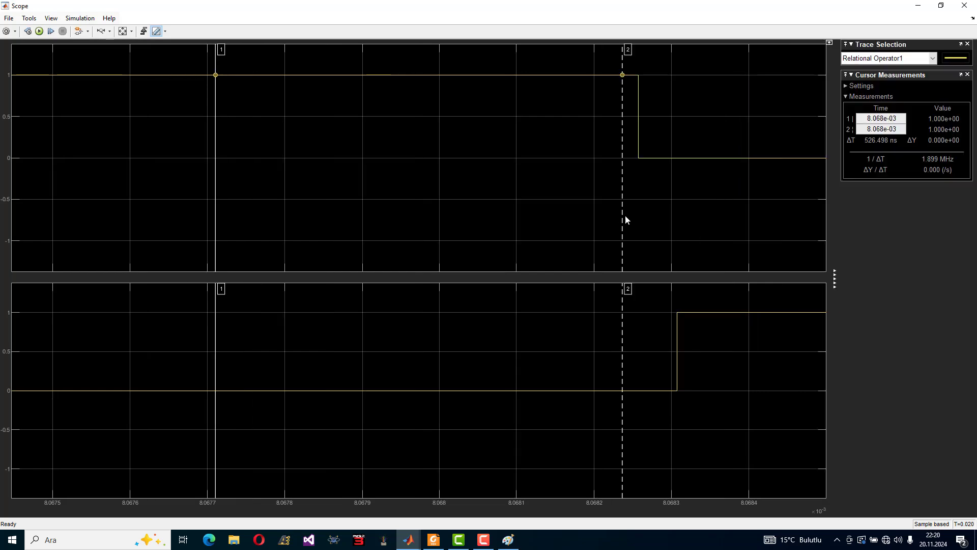
drag(622, 216, 676, 218)
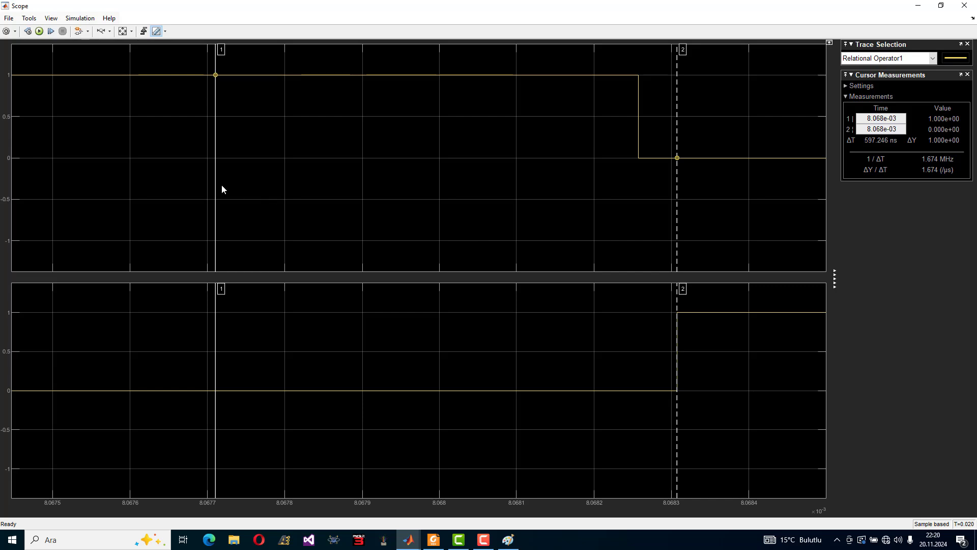
drag(216, 185, 638, 206)
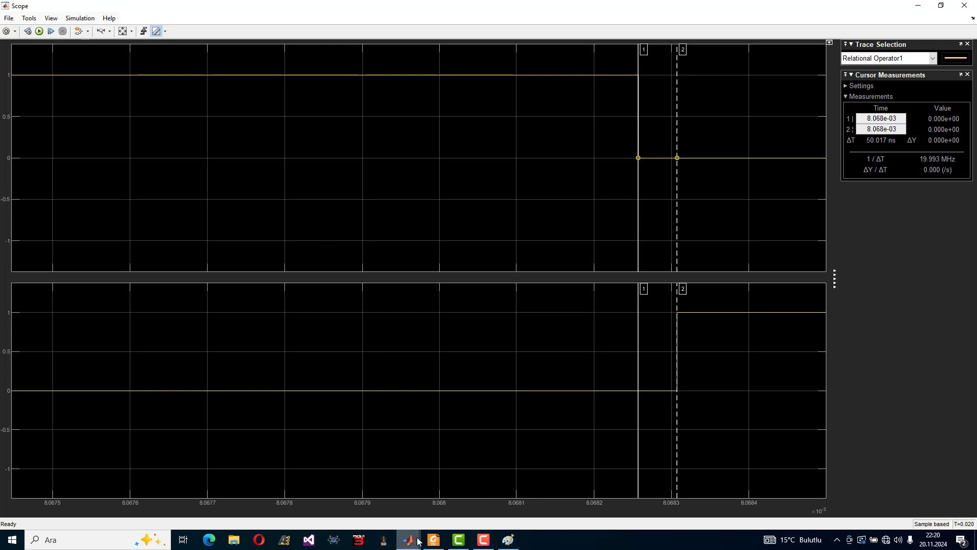
Return to the Simulink model and set the upper Constant block's value to 0.002
mouse_move(412, 544)
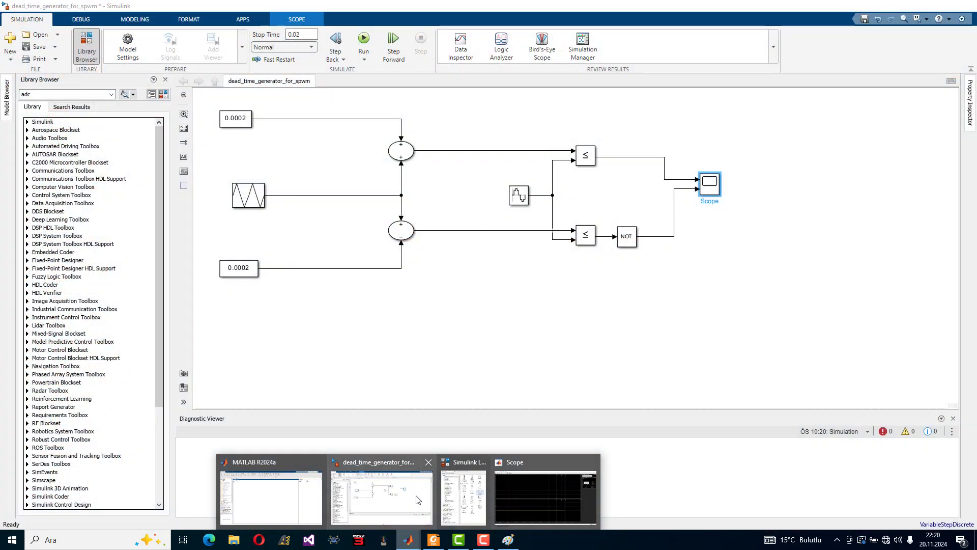
click(415, 498)
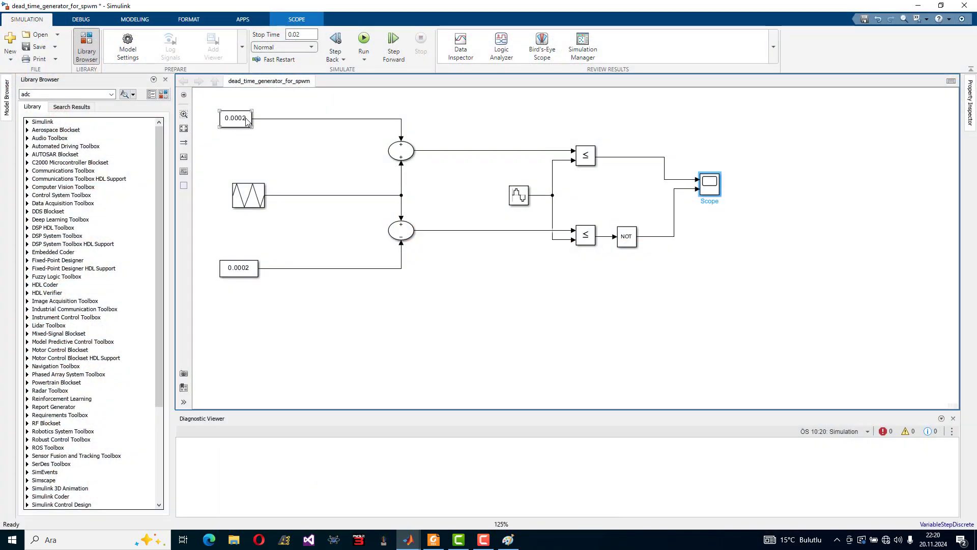
double_click(246, 122)
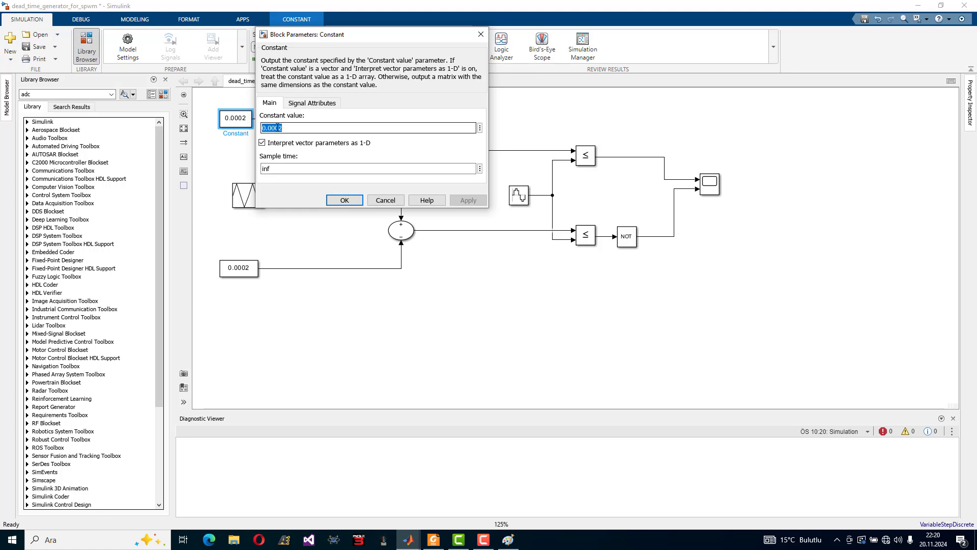
click(481, 34)
double_click(242, 117)
click(281, 130)
key(BackSpace)
click(467, 200)
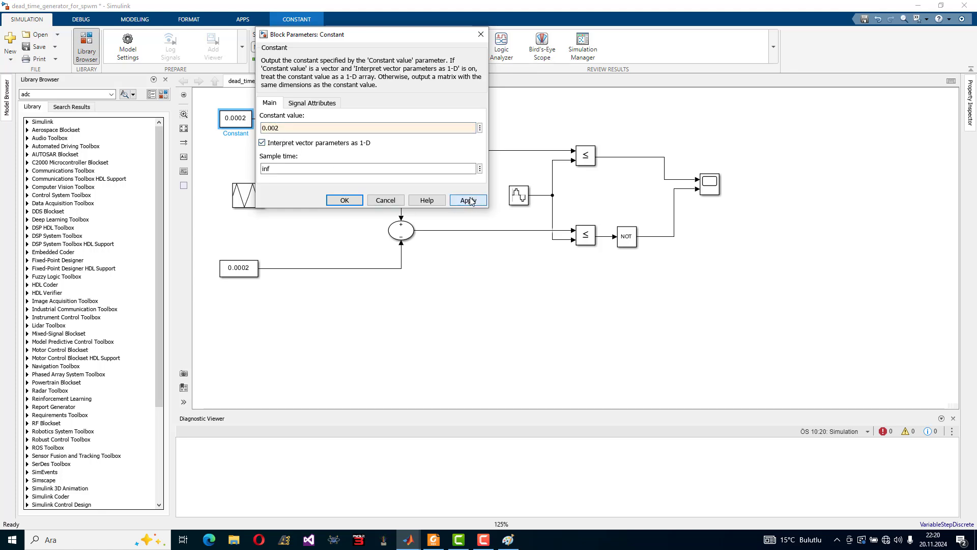
click(344, 199)
Set the lower Constant block's value to 0.002
double_click(239, 268)
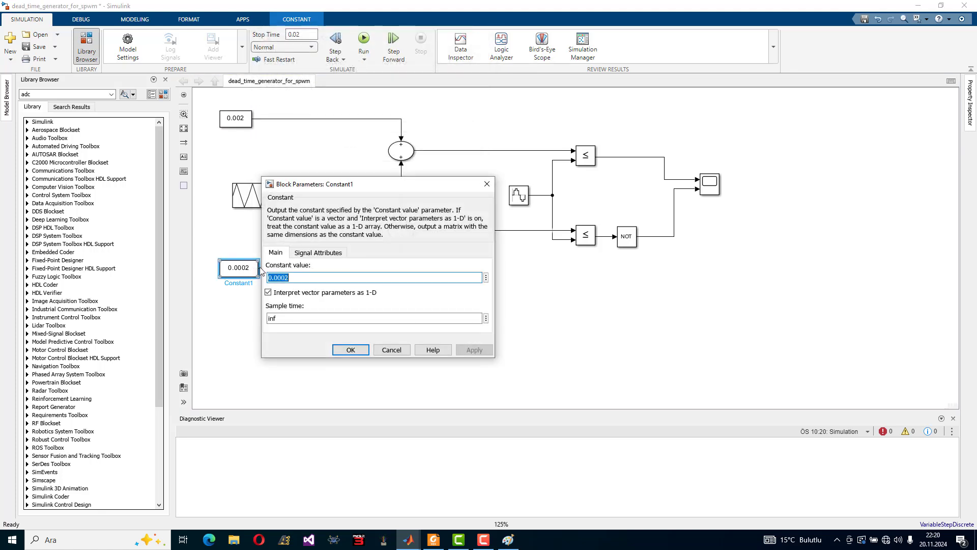
click(286, 276)
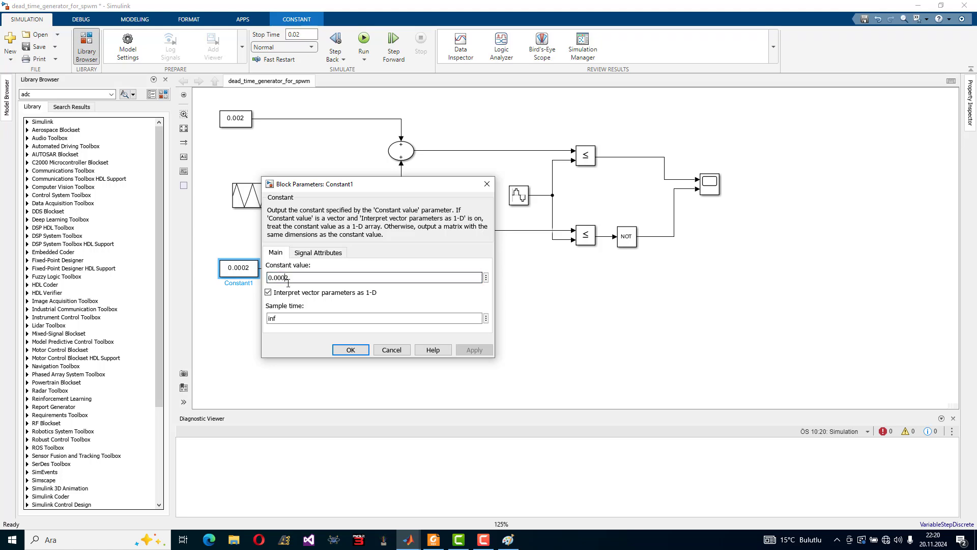
key(BackSpace)
click(474, 350)
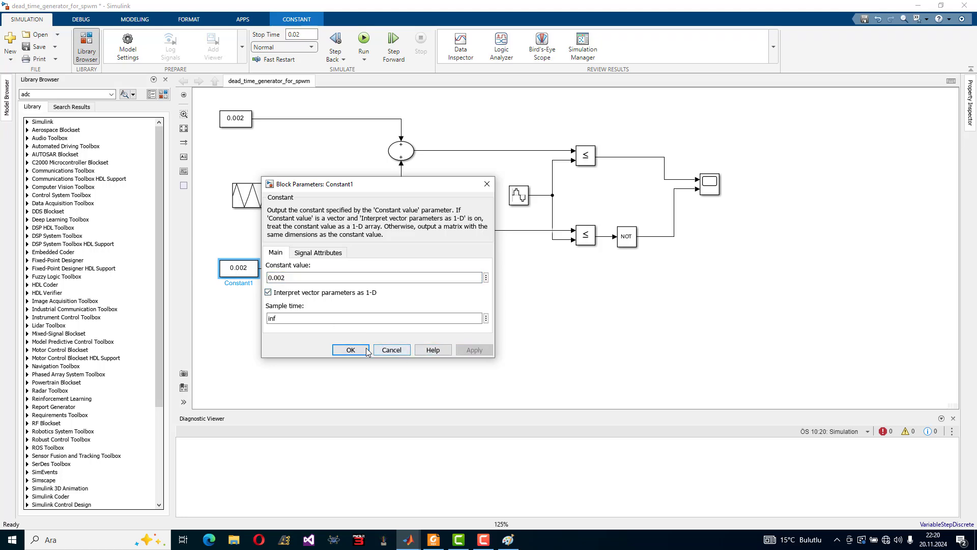
click(351, 350)
Rerun the simulation with the changed constants and zoom the Scope's time axis in on the upper signal's falling edge near 8.068 ms
click(357, 43)
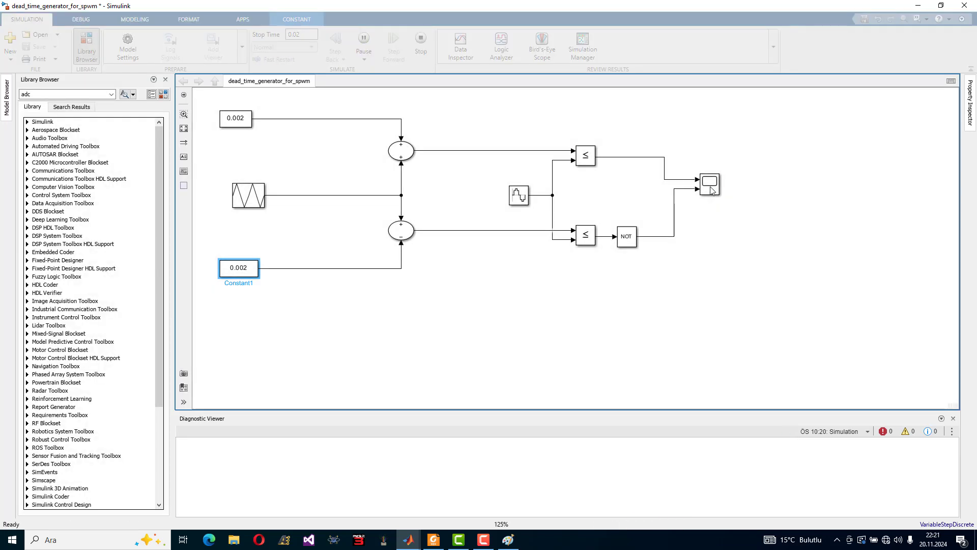
click(711, 190)
double_click(711, 191)
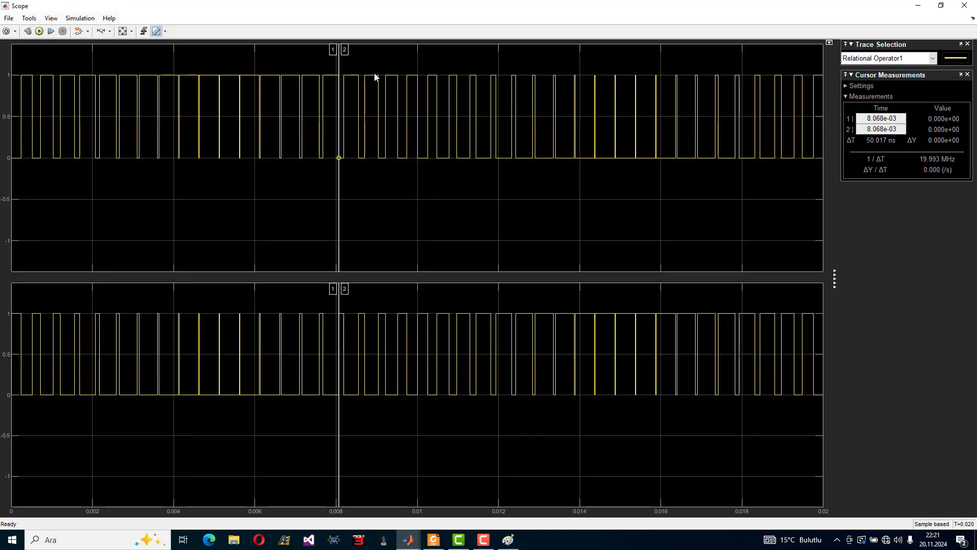
click(101, 31)
drag(398, 126, 299, 115)
drag(450, 125, 309, 125)
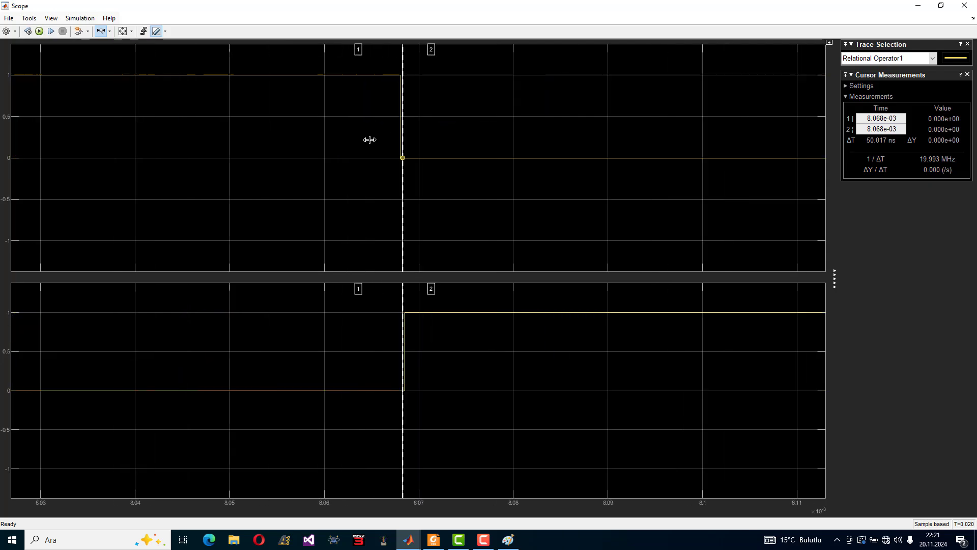
drag(470, 132, 293, 130)
drag(510, 123, 395, 126)
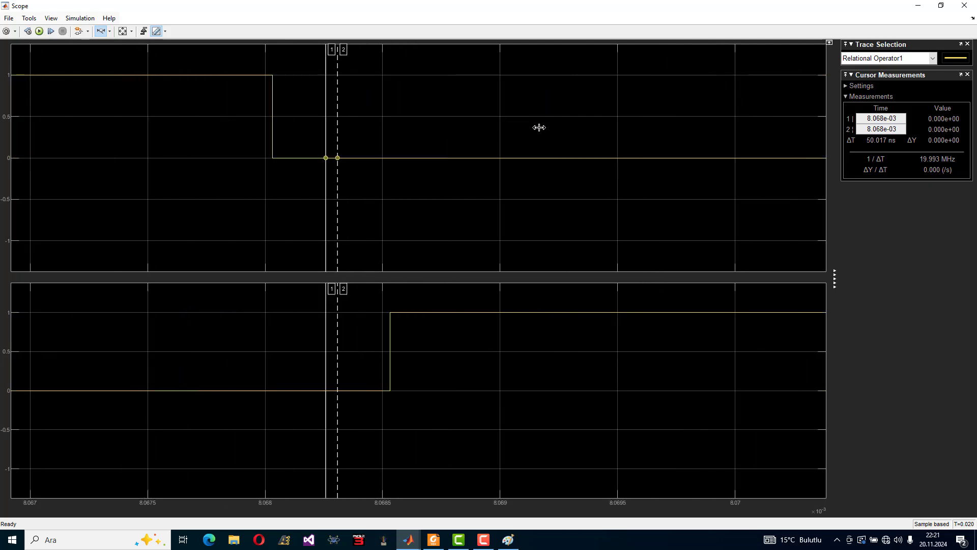
drag(153, 132, 460, 128)
drag(520, 117, 261, 117)
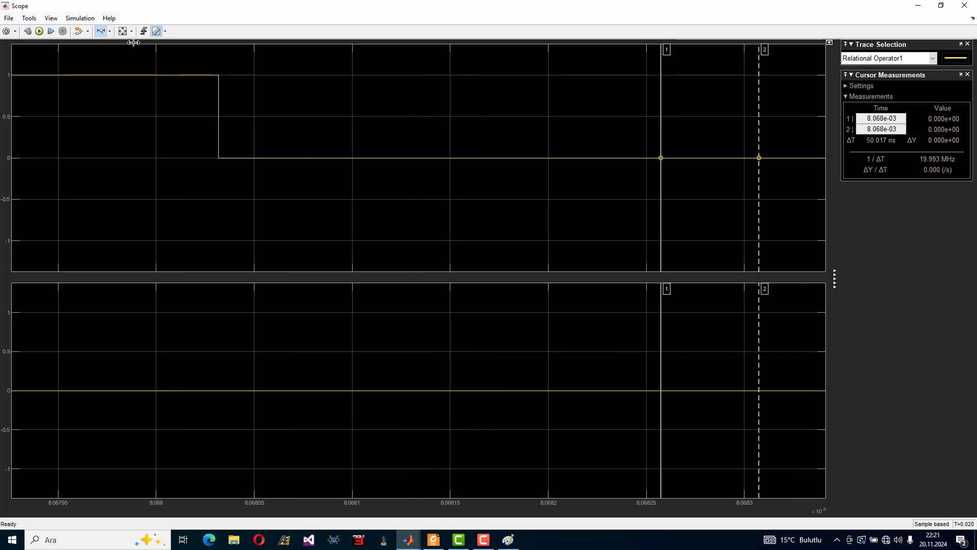
Fit the Scope's time axis, and zoom in near 9.036 ms on the upper signal's falling and the lower signal's rising edge
click(122, 31)
drag(250, 142, 544, 142)
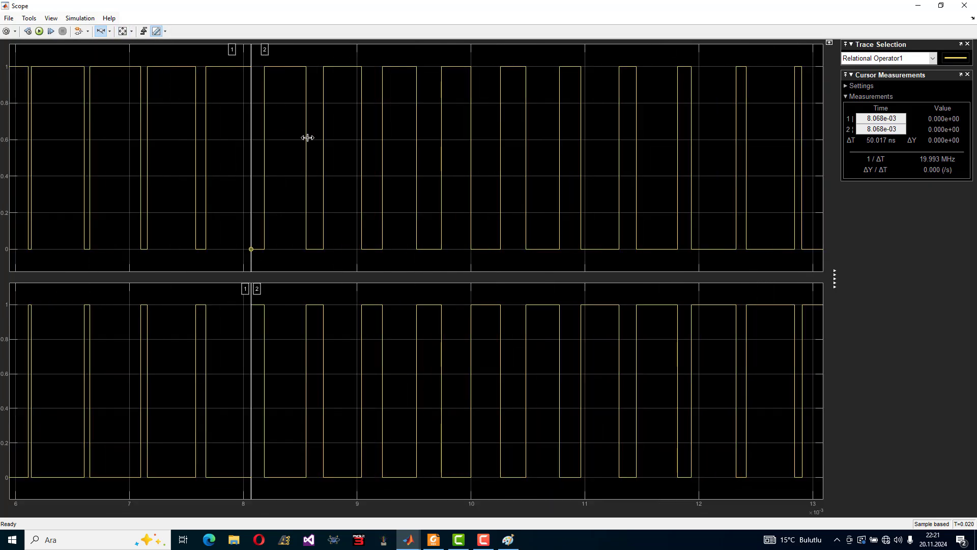
drag(285, 78, 431, 147)
drag(538, 132, 274, 147)
drag(417, 153, 223, 154)
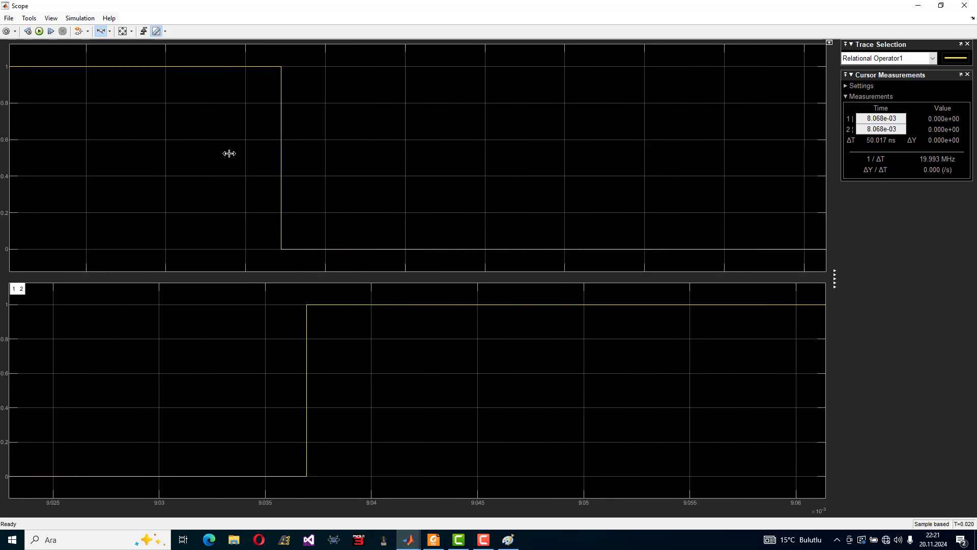
drag(348, 159, 219, 154)
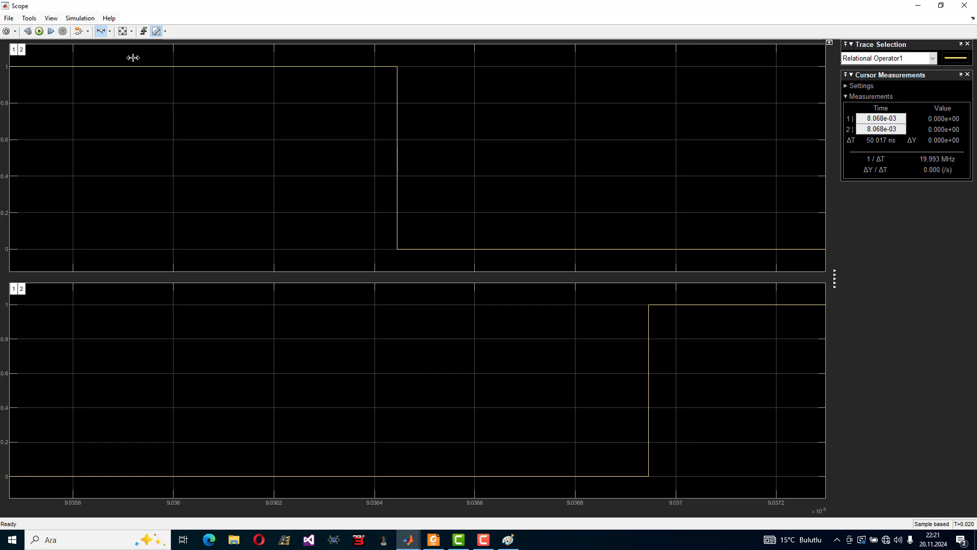
Measure the dead time near 9.036 ms by placing cursor 2 on the lower signal's rising edge and cursor 1 on the upper signal's falling edge
click(101, 32)
drag(21, 50, 648, 170)
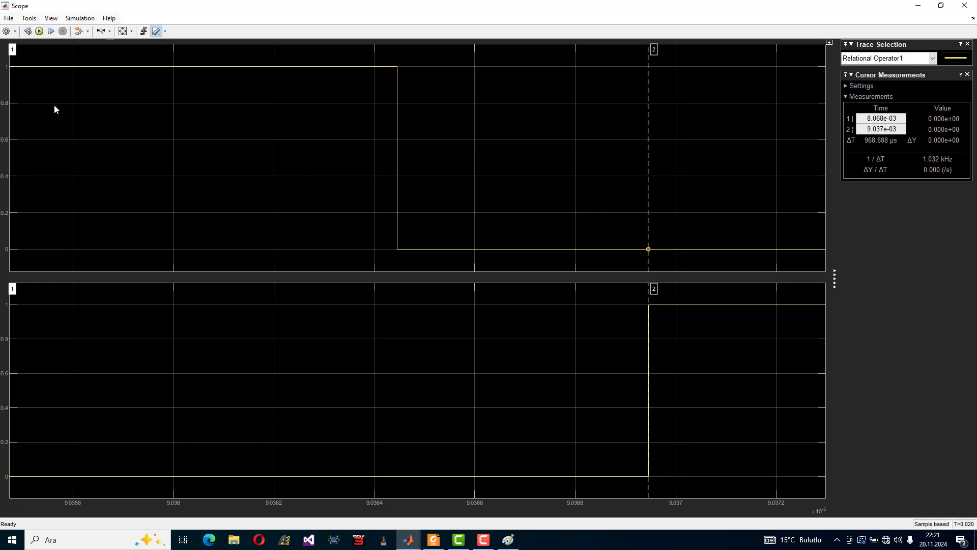
drag(14, 53, 396, 103)
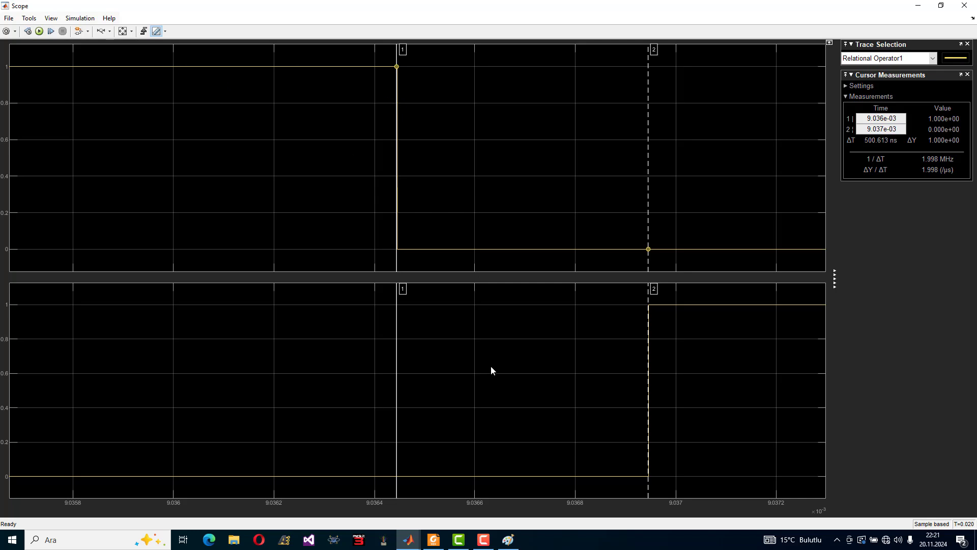
Return to the Simulink model and set the upper Constant block's value to 0.0009
click(918, 6)
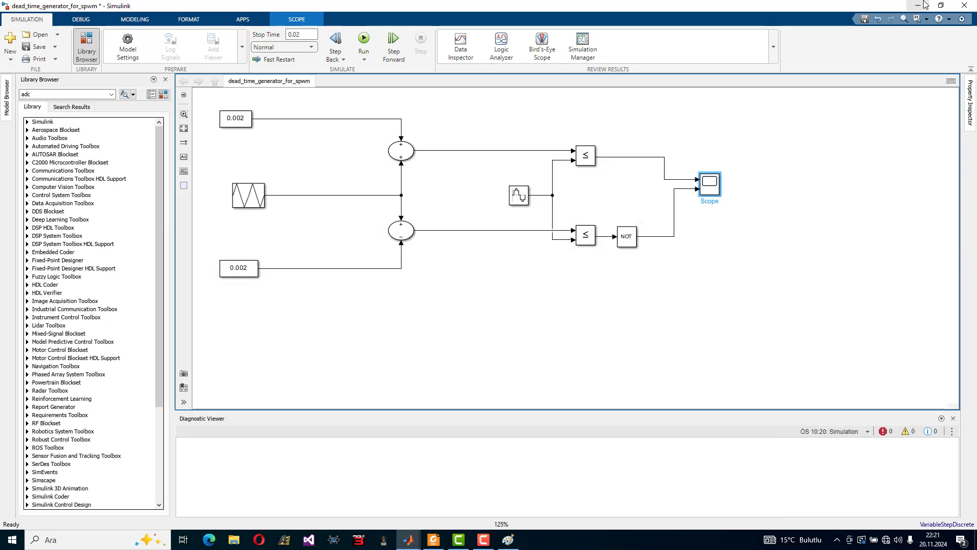
double_click(239, 119)
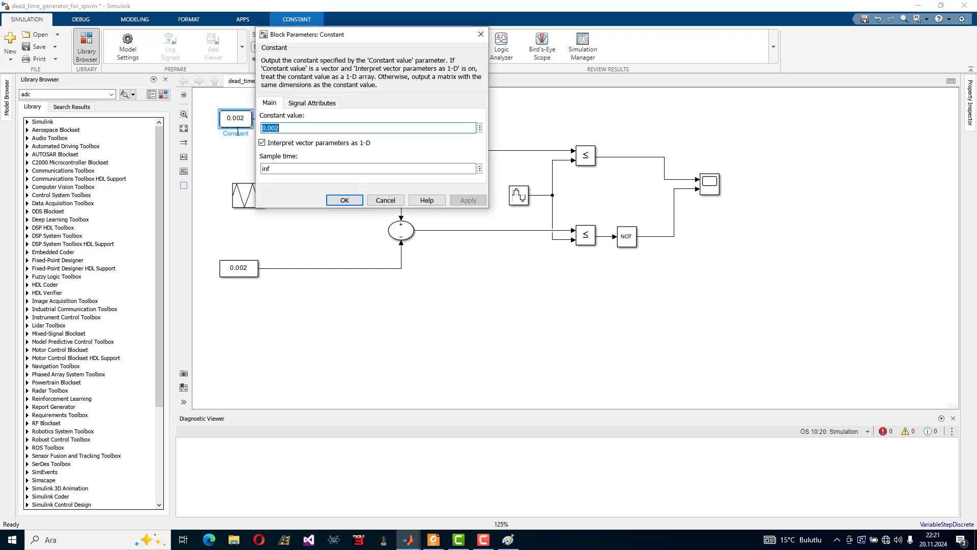
click(274, 128)
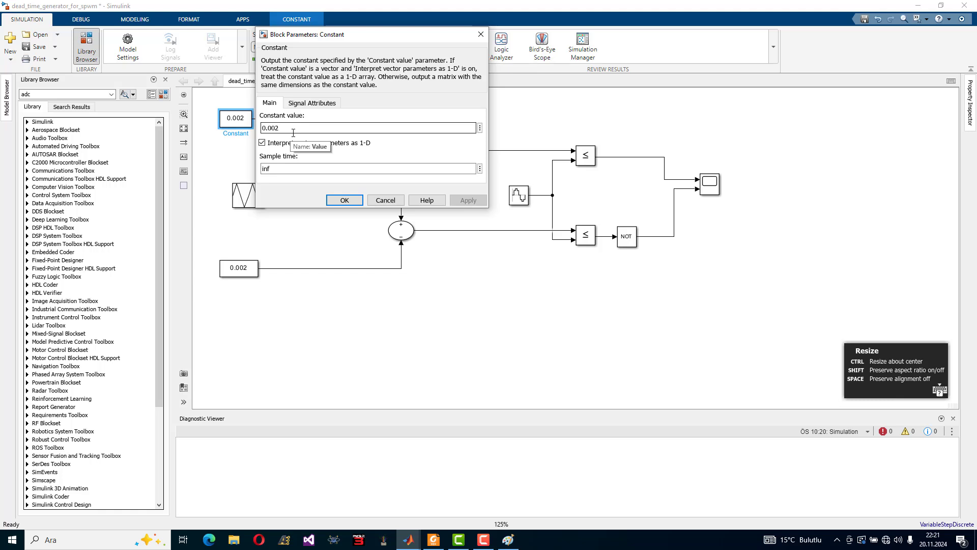
text(0)
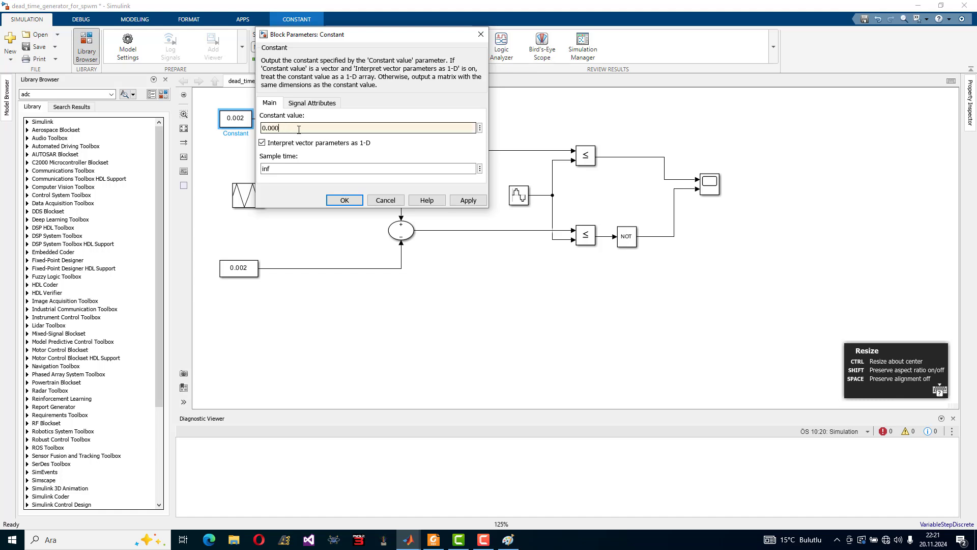
text(9)
click(470, 201)
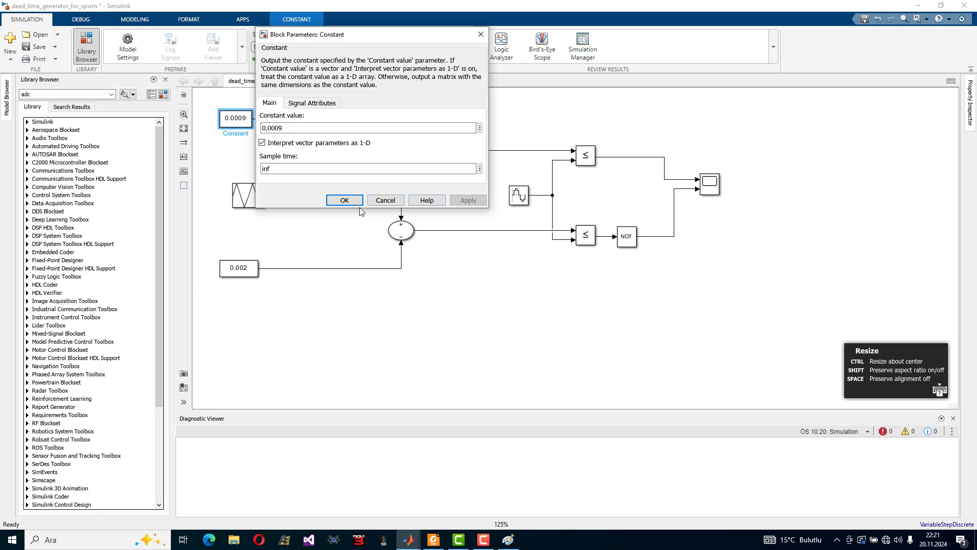
click(351, 201)
Set the lower Constant block's value to 0.0009
double_click(238, 267)
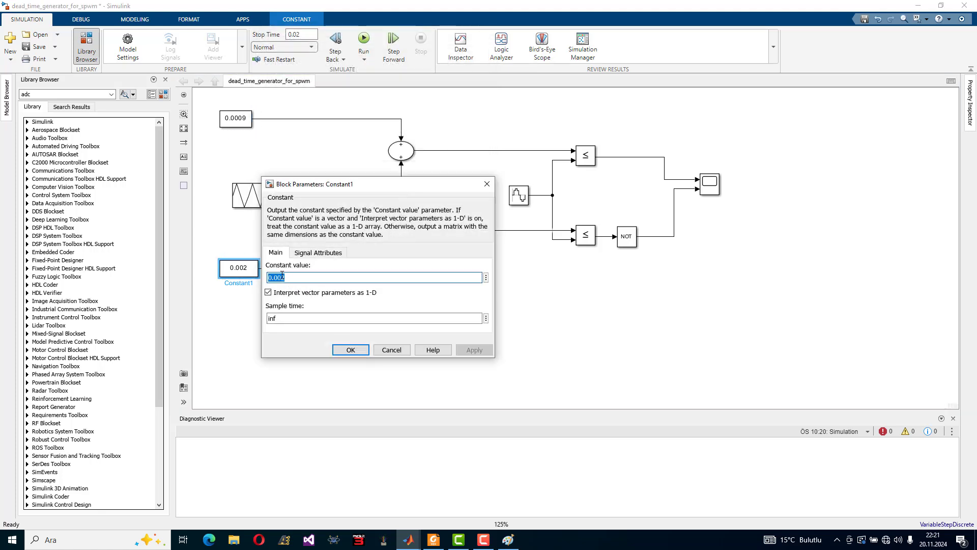
click(282, 275)
text(9)
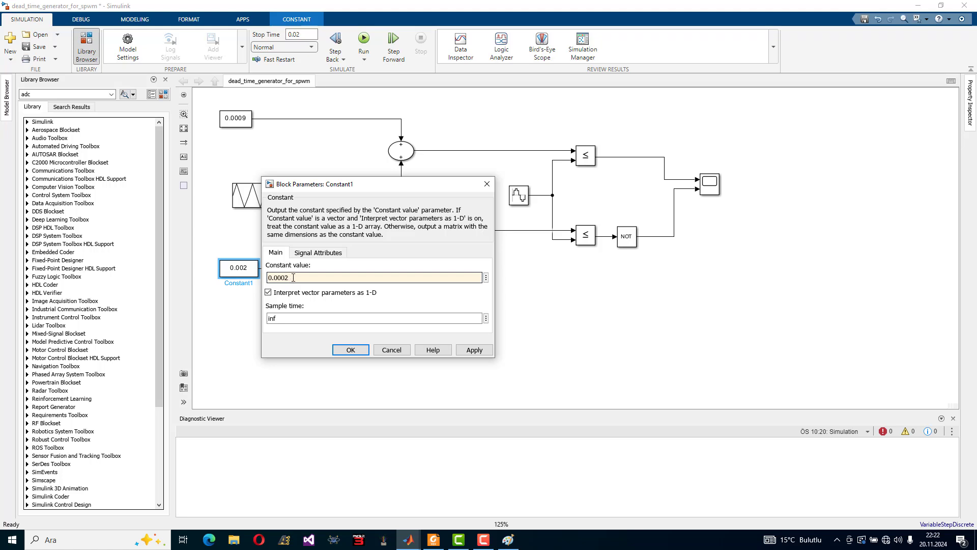
text(9)
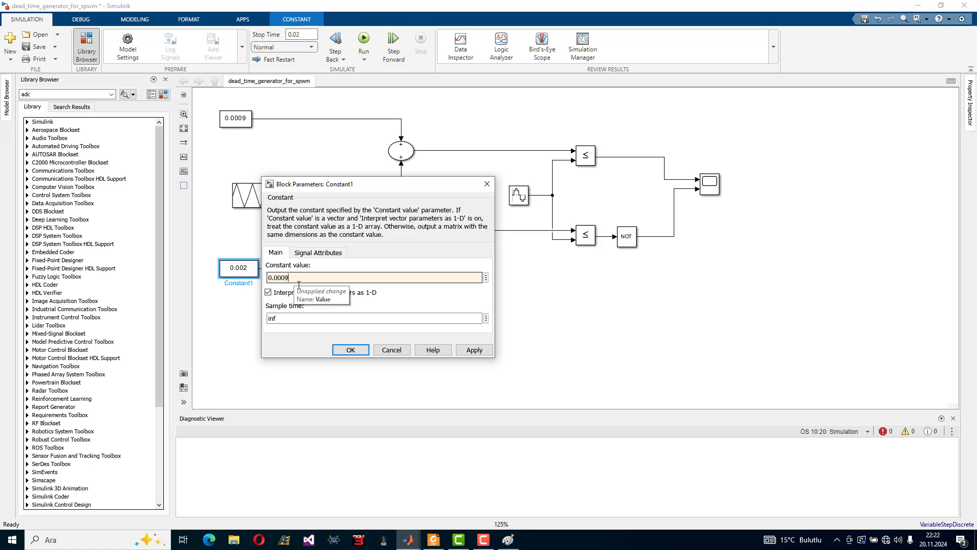
click(474, 350)
click(356, 350)
Rerun the simulation and zoom the Scope's time axis in on the switching transition near 7.095 ms
click(364, 43)
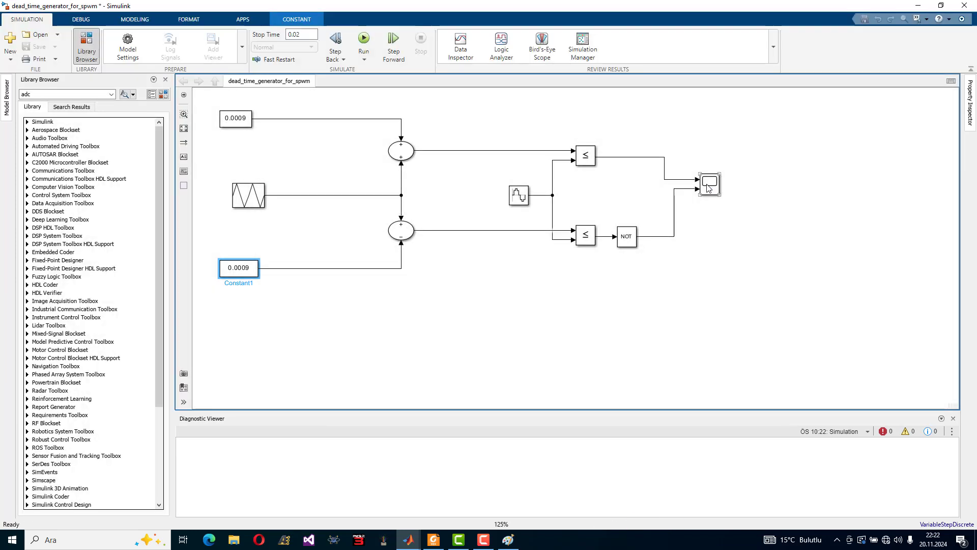
double_click(708, 183)
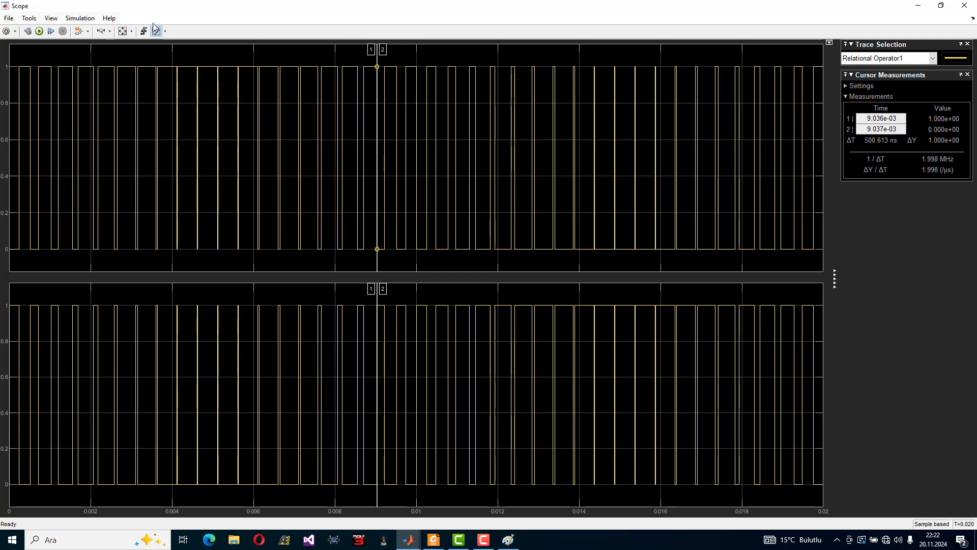
click(102, 32)
drag(289, 179, 392, 175)
drag(262, 169, 371, 164)
drag(503, 160, 382, 160)
click(438, 181)
click(481, 167)
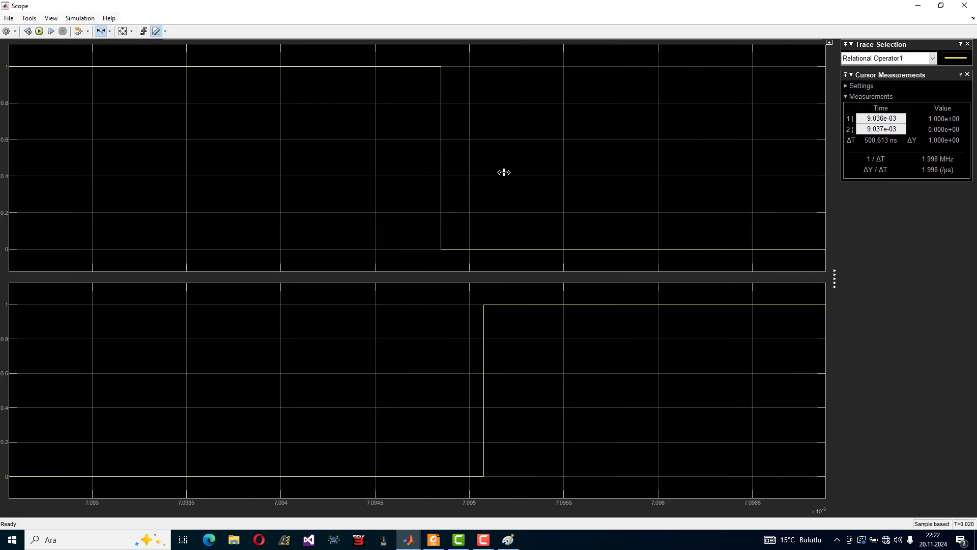
click(436, 182)
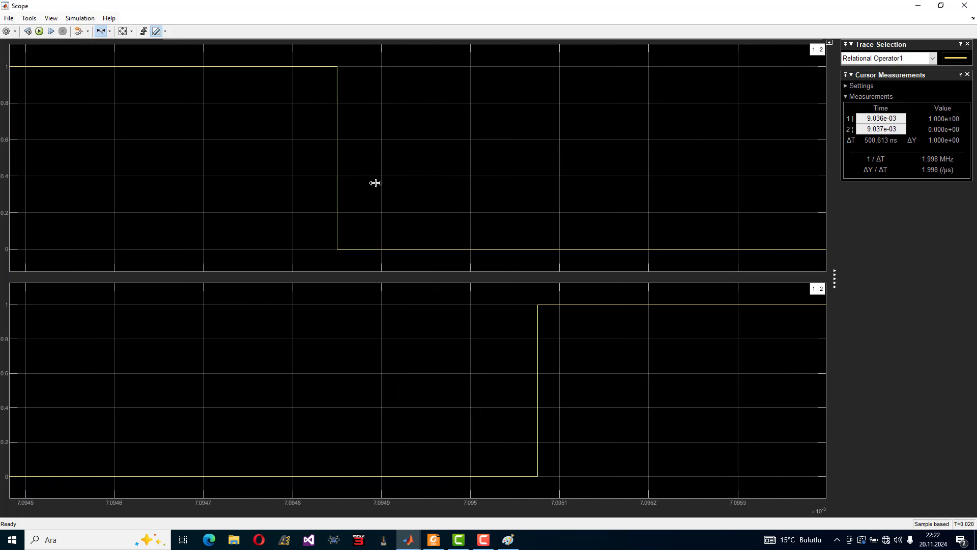
Measure the dead time near 7.095 ms by placing cursor 1 on the upper signal's falling edge and cursor 2 on the lower signal's rising edge
click(101, 31)
drag(810, 50, 337, 135)
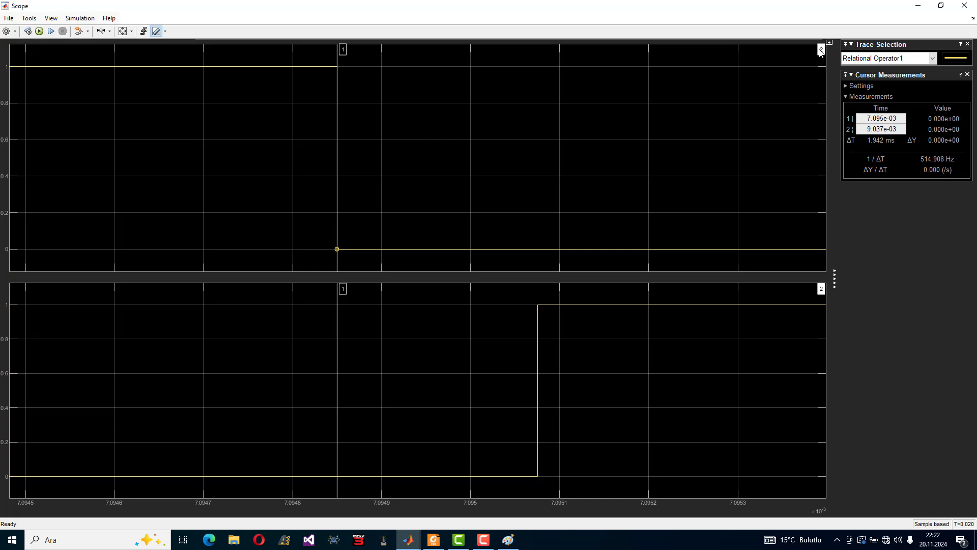
drag(821, 49, 536, 121)
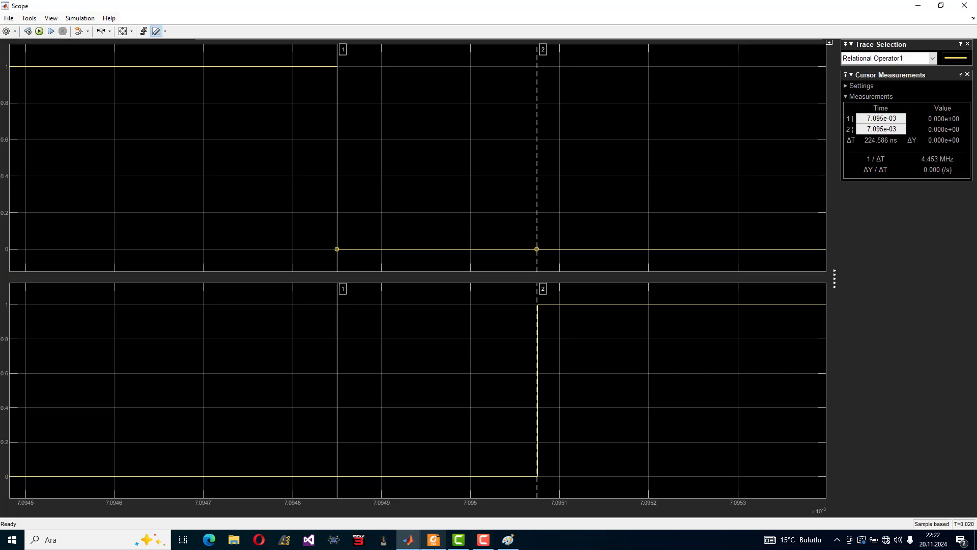
Check the measured dead time against the IGBT datasheet's switching times, and return to the Simulink model
click(433, 540)
key(alt+Tab)
click(918, 5)
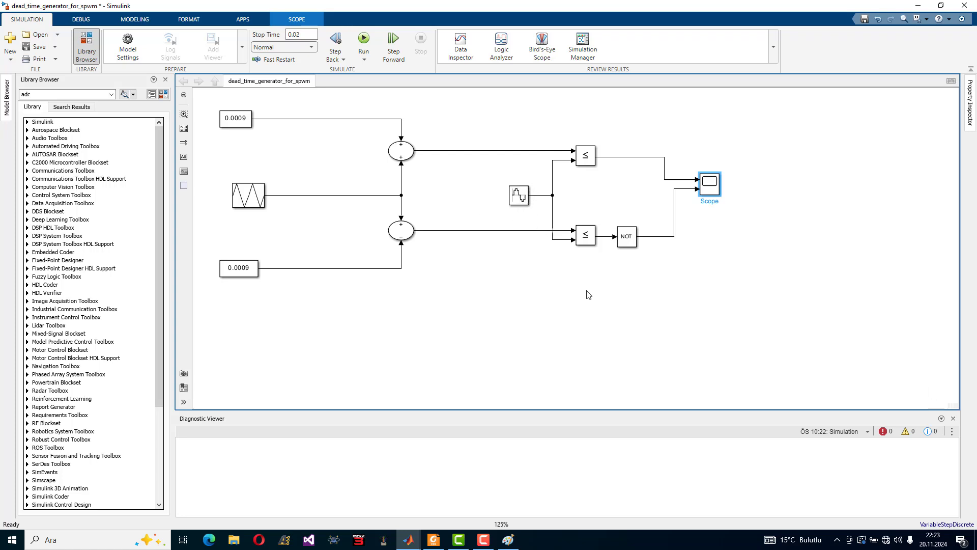
Delete both signal lines feeding the Scope block and move the Scope farther to the right of the logic blocks
click(673, 229)
key(Delete)
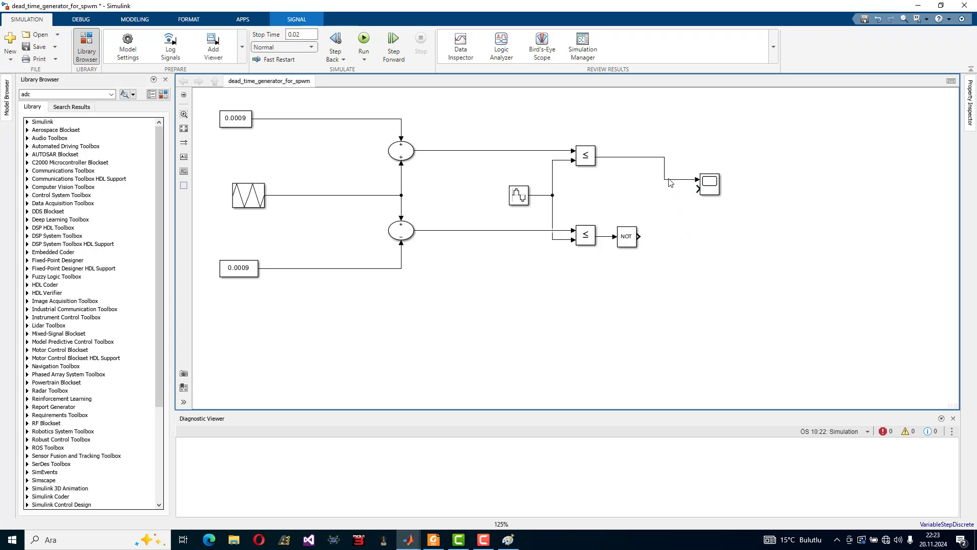
key(Delete)
drag(715, 191, 900, 197)
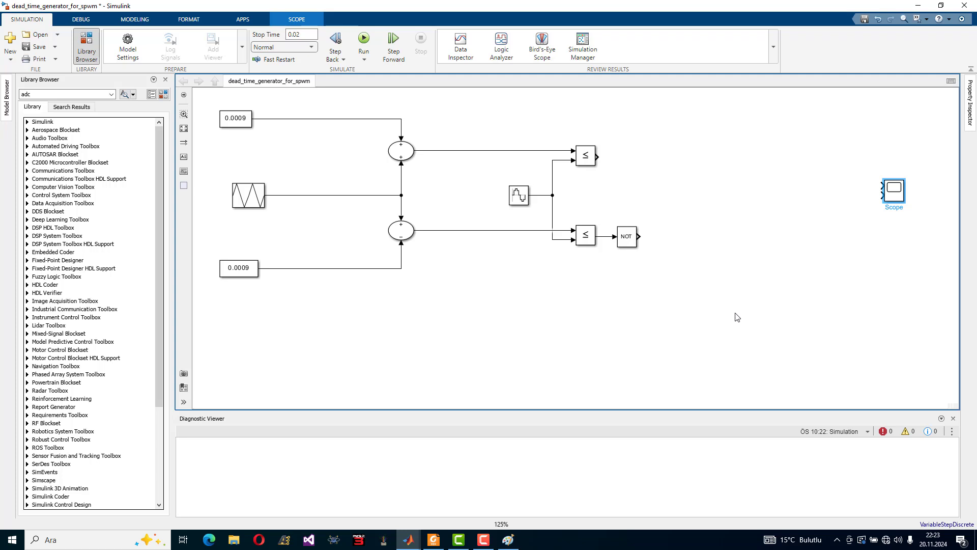
Duplicate the group of Sine Wave, two Relational Operators and NOT block twice, stacking the copies below the original
drag(756, 343, 492, 118)
drag(584, 159, 632, 396)
scroll(799, 281, down, 1)
scroll(806, 347, down, 3)
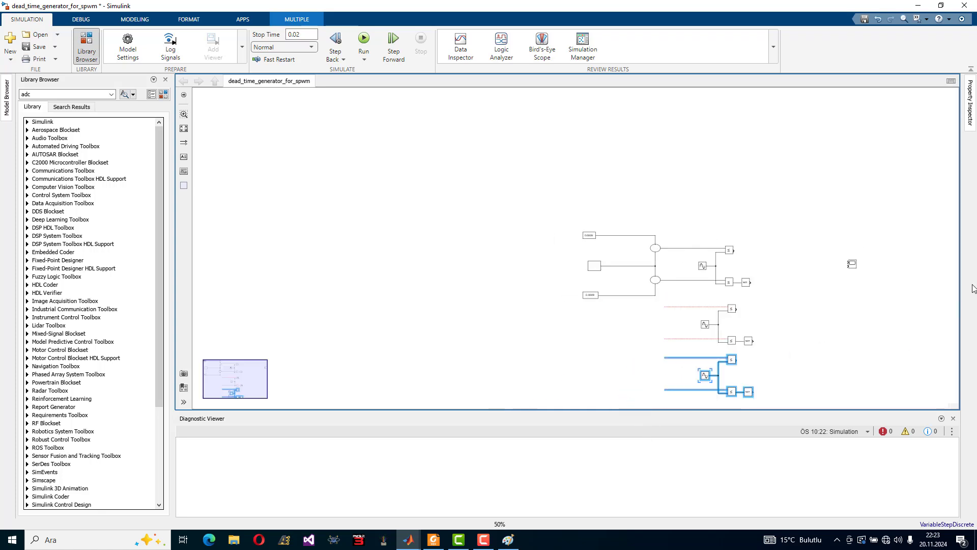
scroll(748, 401, up, 3)
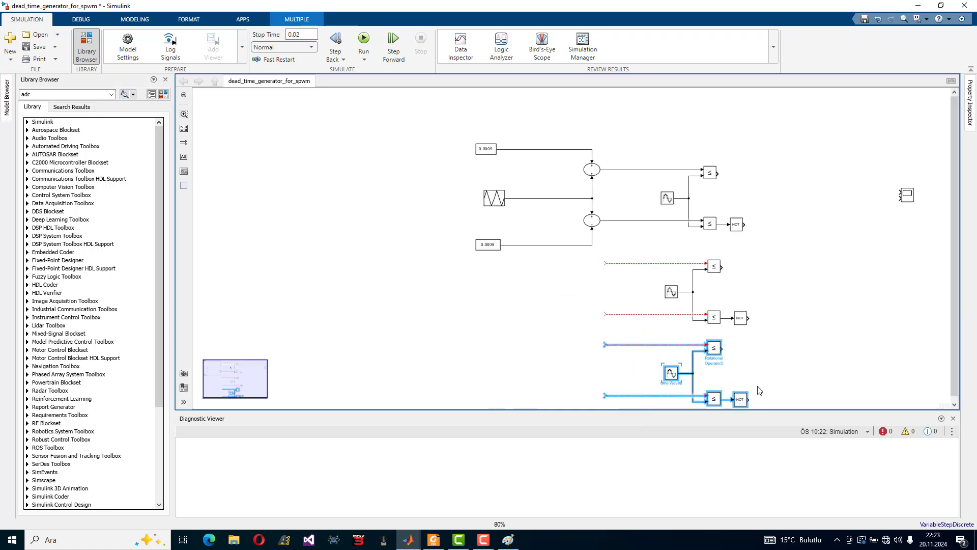
click(184, 128)
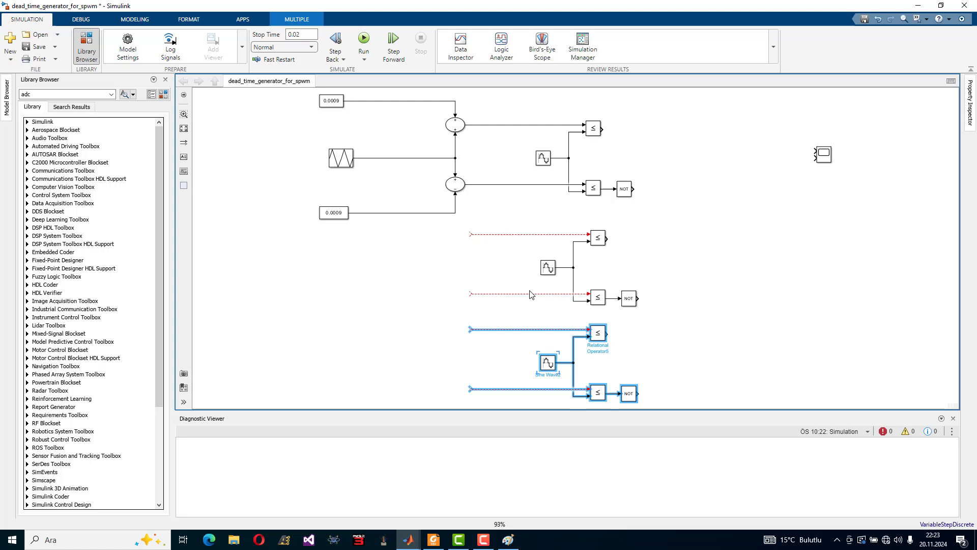
Delete the four unconnected input lines of the Relational Operators in the two copied groups
click(529, 236)
click(523, 235)
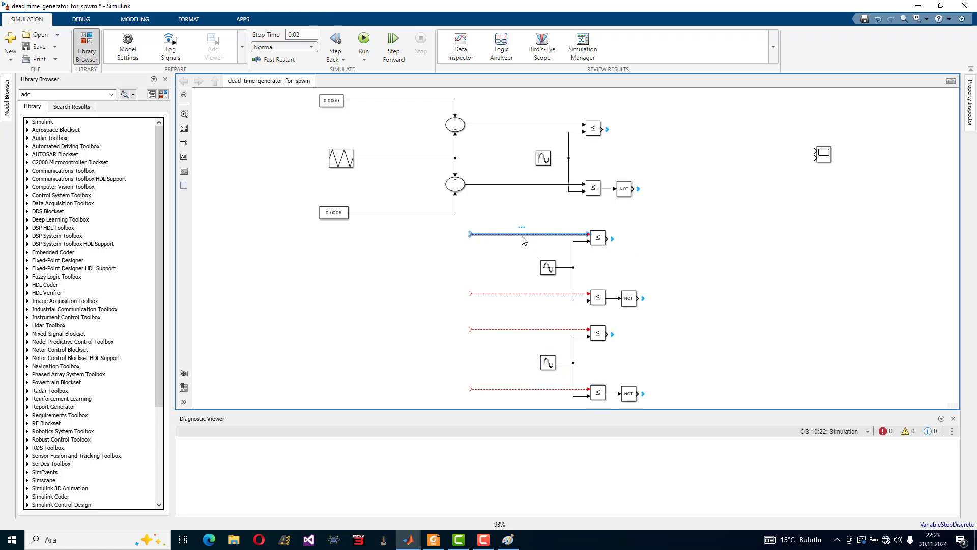
key(Delete)
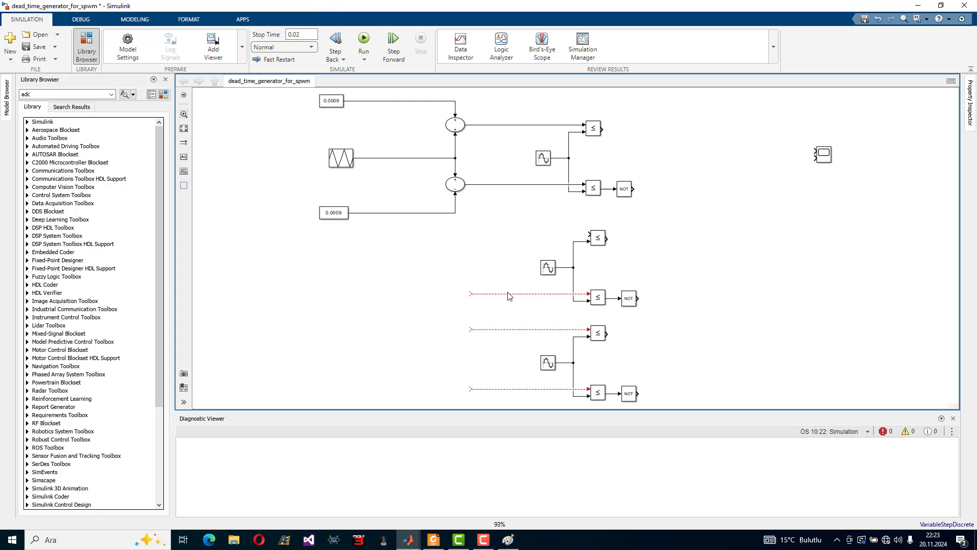
click(508, 294)
key(Delete)
click(508, 331)
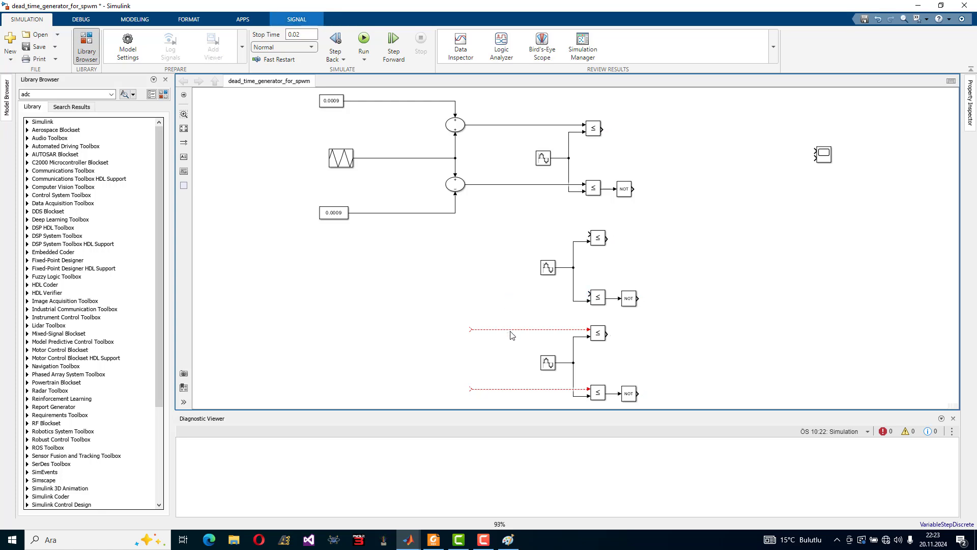
key(Delete)
click(508, 390)
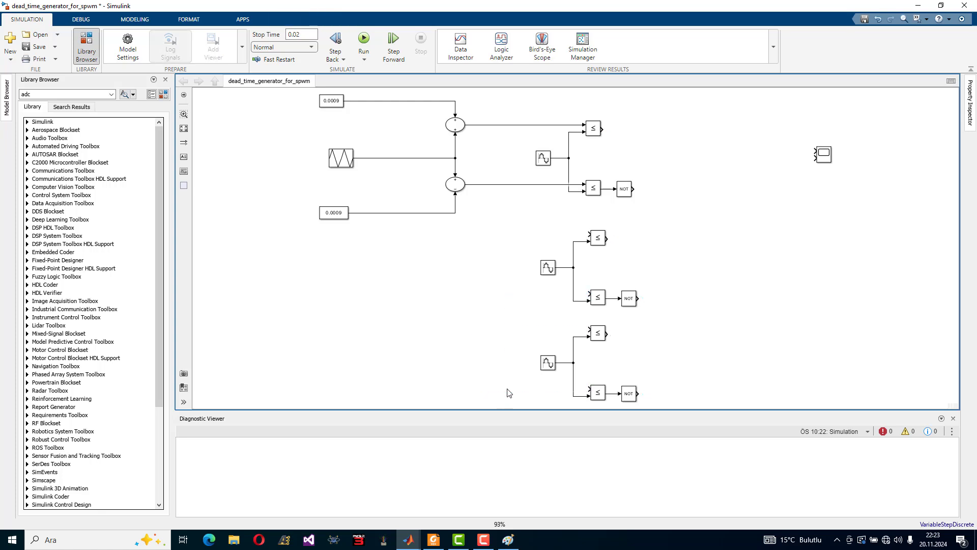
key(Delete)
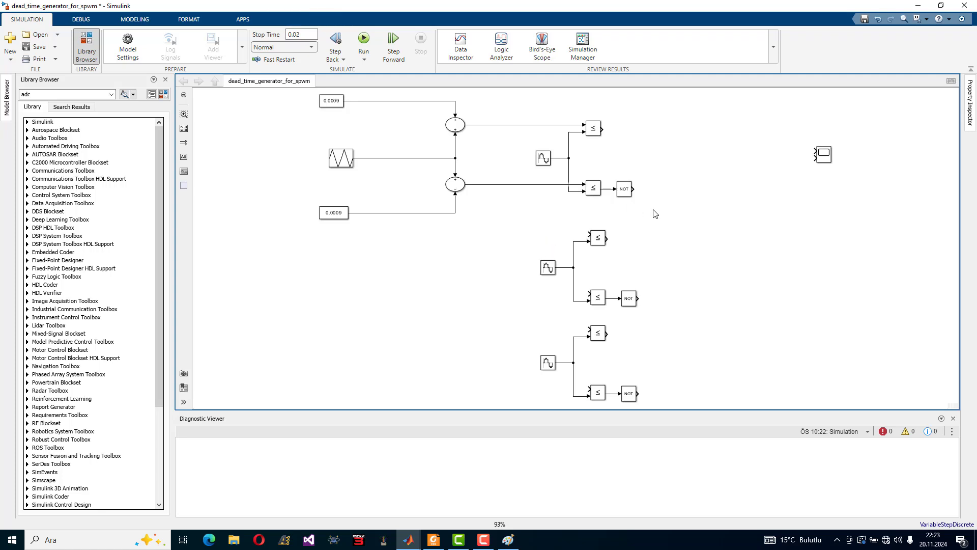
Branch the upper Sum's output to the upper Relational Operator of each copied group and the lower Sum's output to each group's lower one
drag(672, 211, 582, 113)
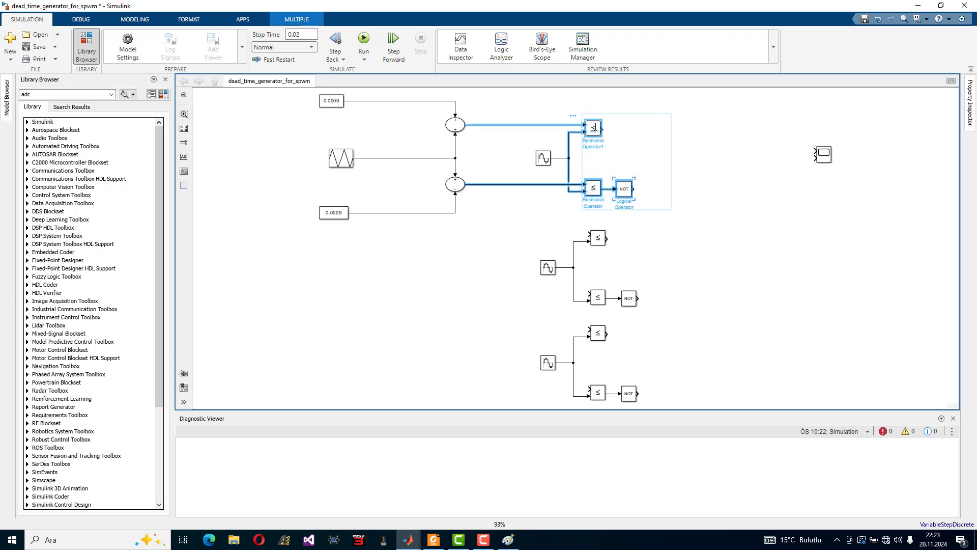
click(738, 261)
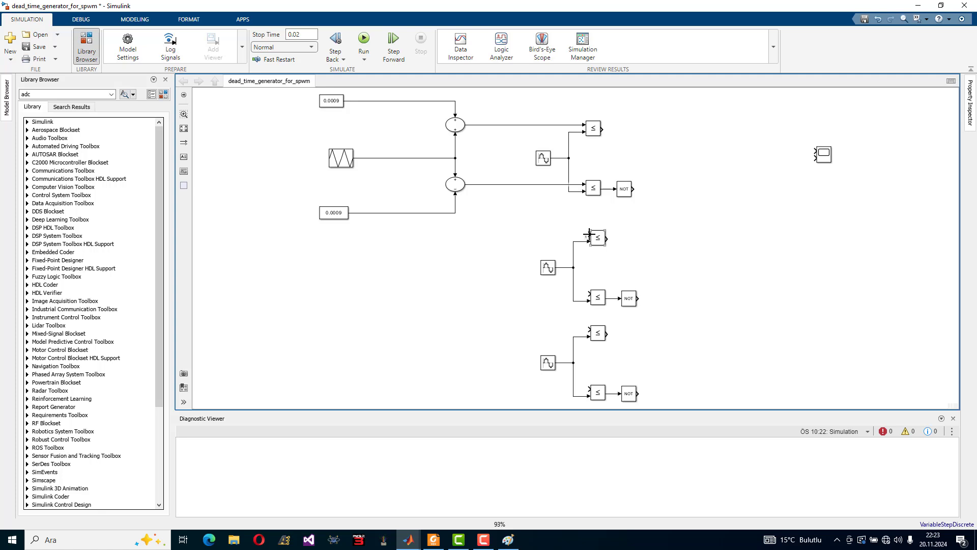
drag(589, 234, 524, 124)
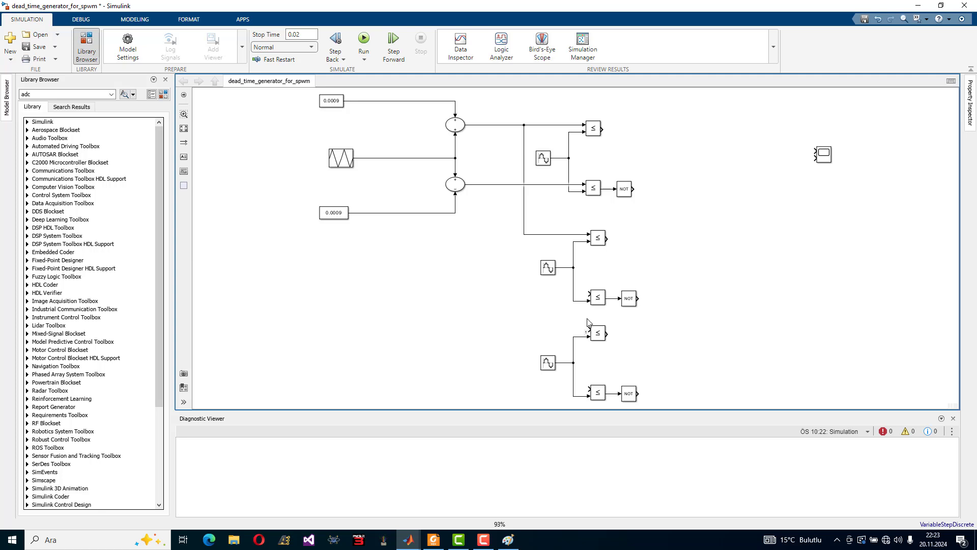
drag(588, 294, 508, 184)
drag(588, 330, 511, 124)
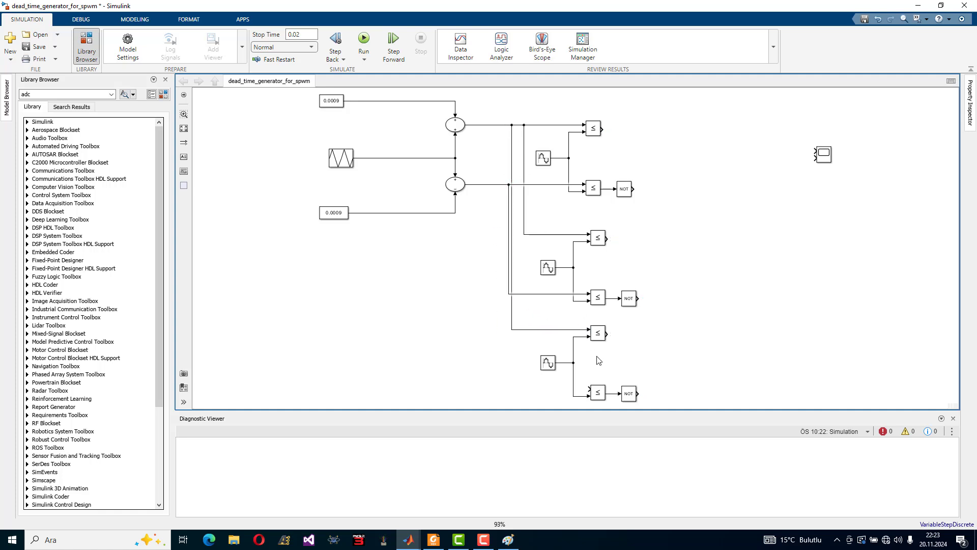
mouse_move(586, 390)
mouse_down()
mouse_move(497, 366)
mouse_move(488, 183)
mouse_up()
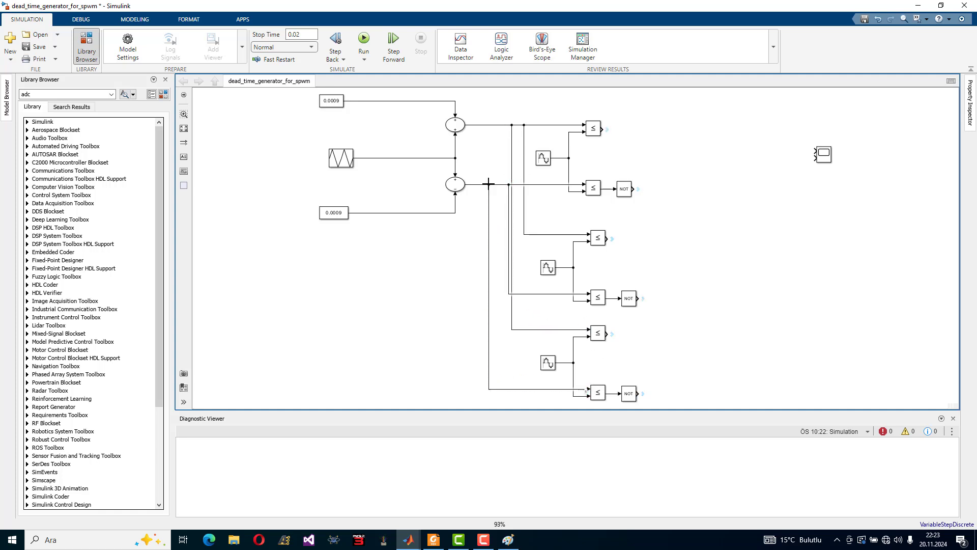
Set the phase of the middle group's Sine Wave block to 2*pi/3 rad
double_click(547, 267)
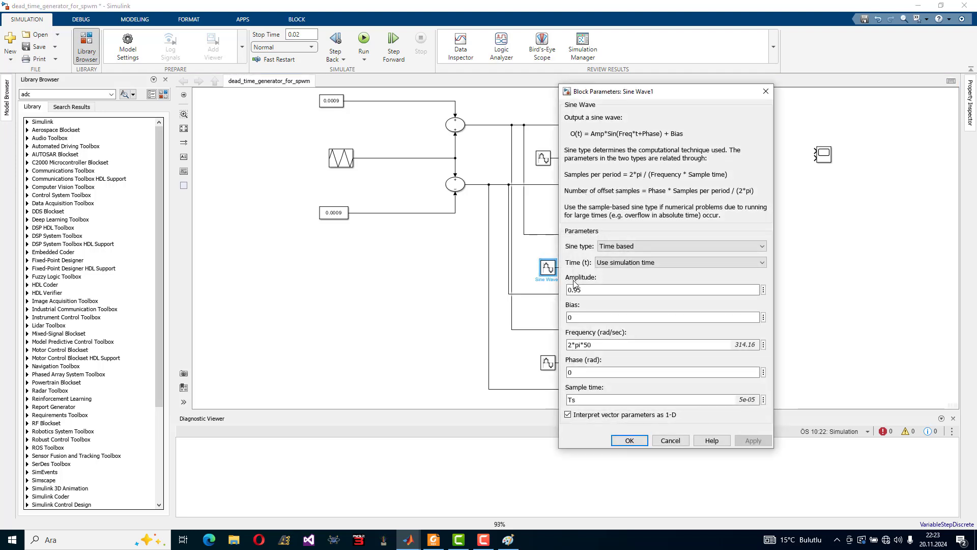
double_click(580, 372)
text(2)
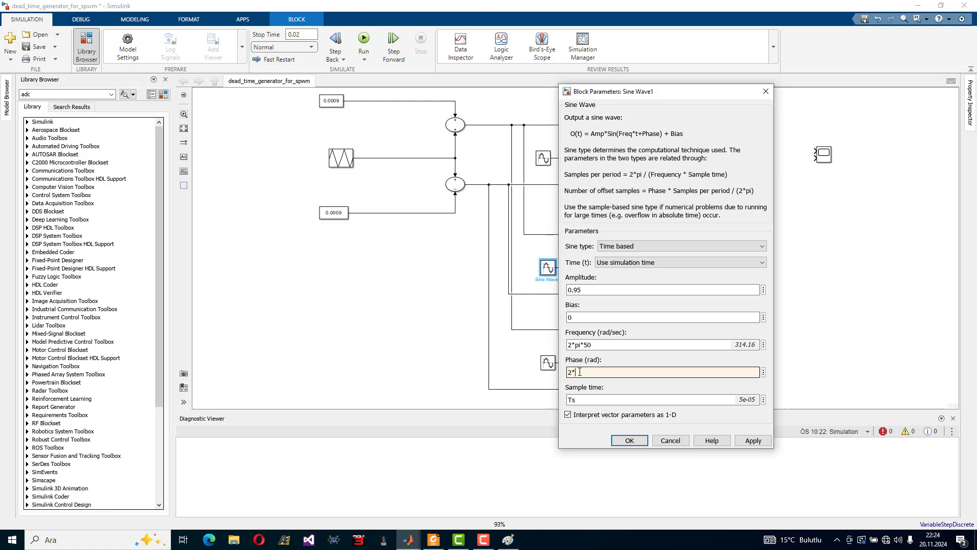
text(*pi)
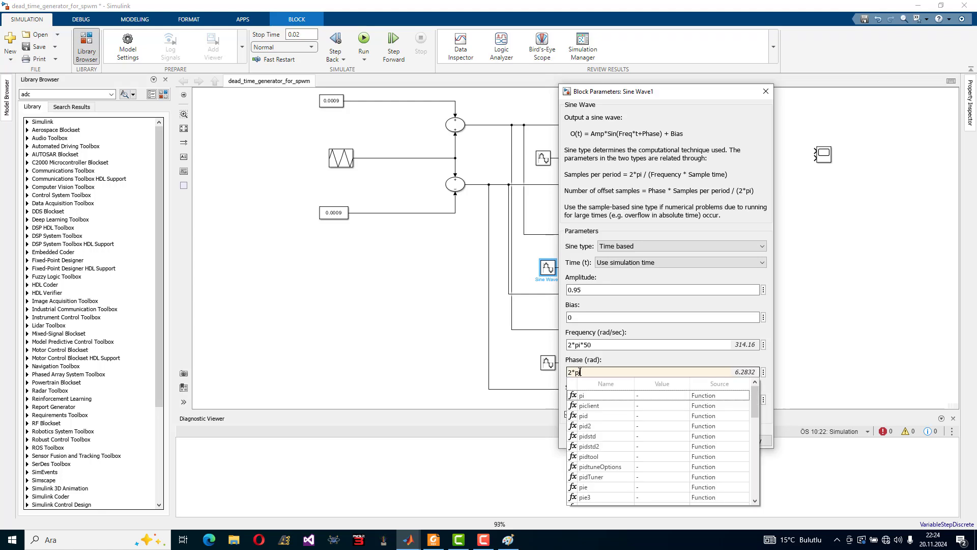
text(/3)
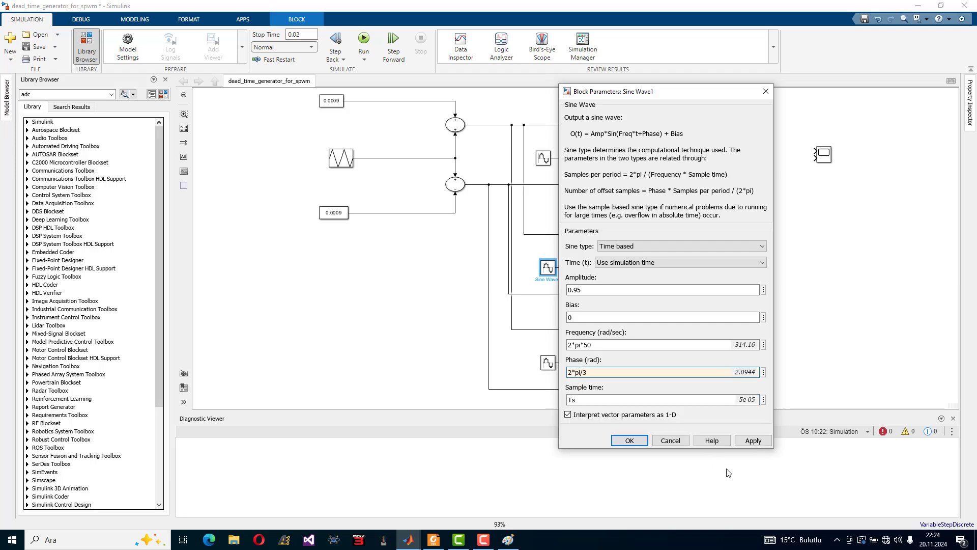
click(753, 441)
click(630, 440)
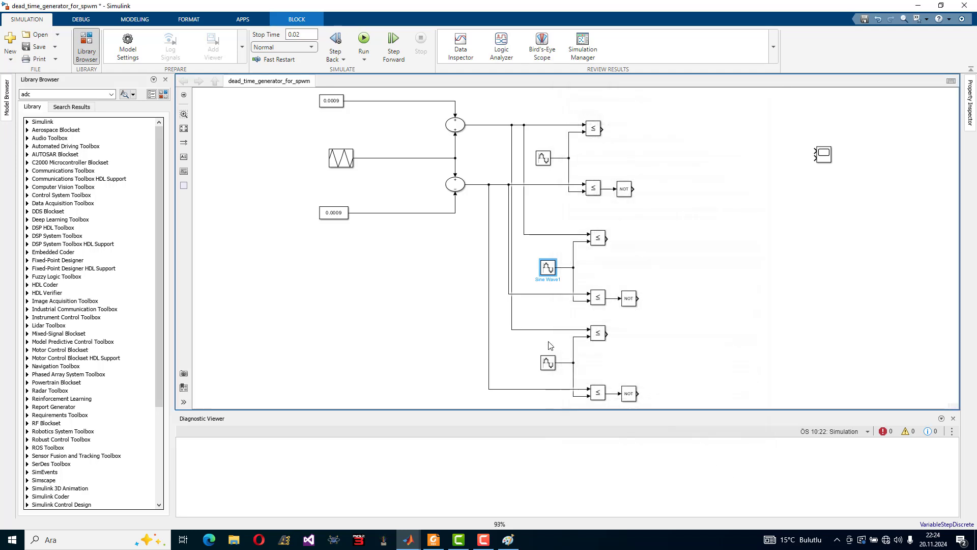
Set the phase of the lowest group's Sine Wave block to -2*pi/3 rad
double_click(549, 363)
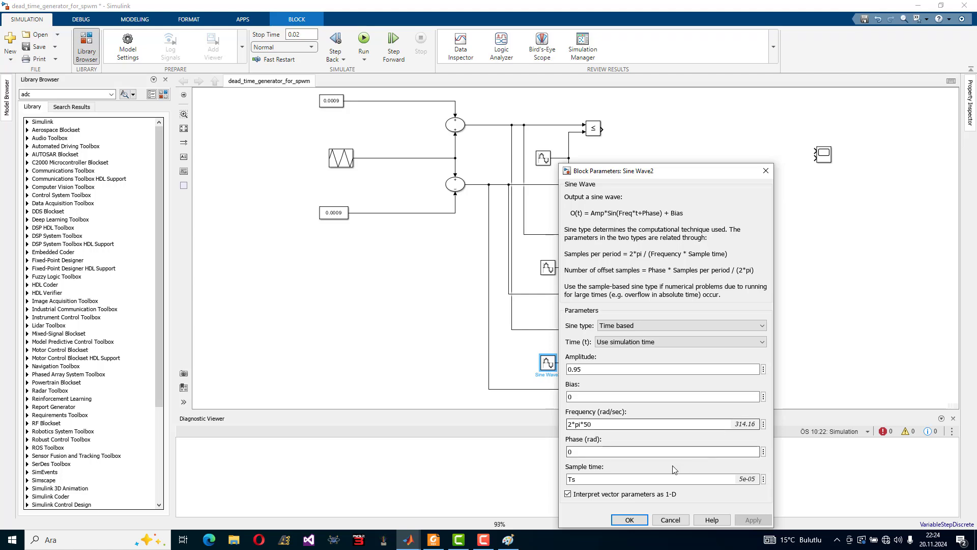
double_click(596, 452)
text(-)
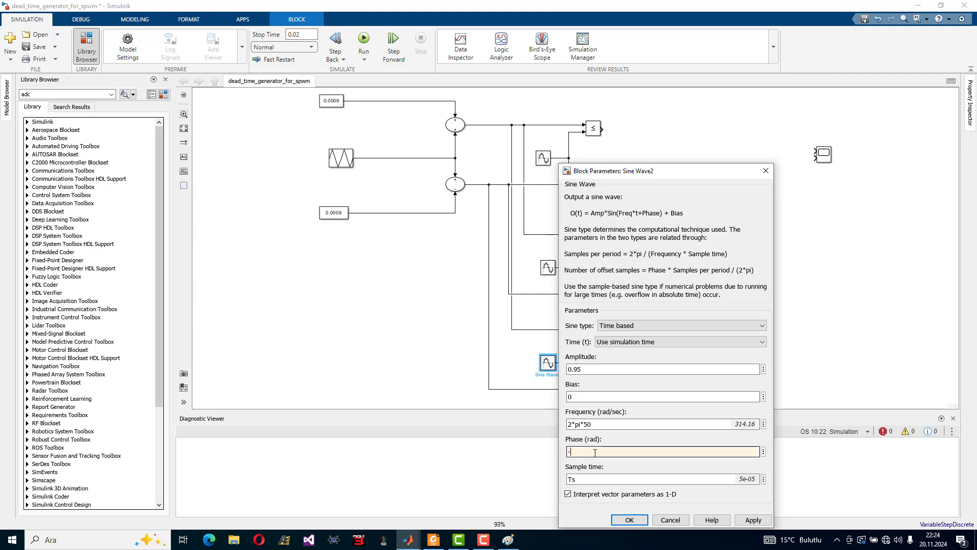
text(2*pi/3)
click(753, 519)
click(629, 519)
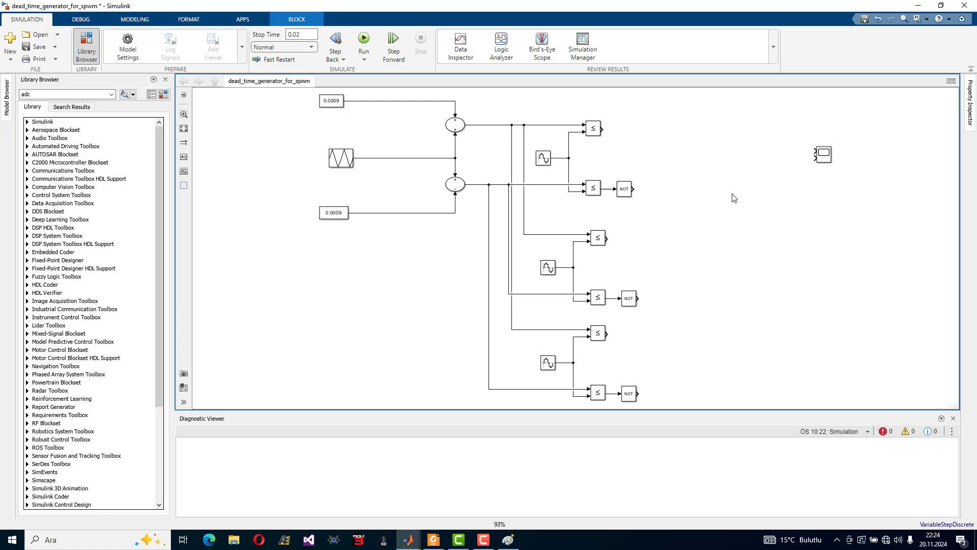
Insert an Output port block and connect it to the output of the first group's upper Relational Operator
double_click(731, 196)
text(pin)
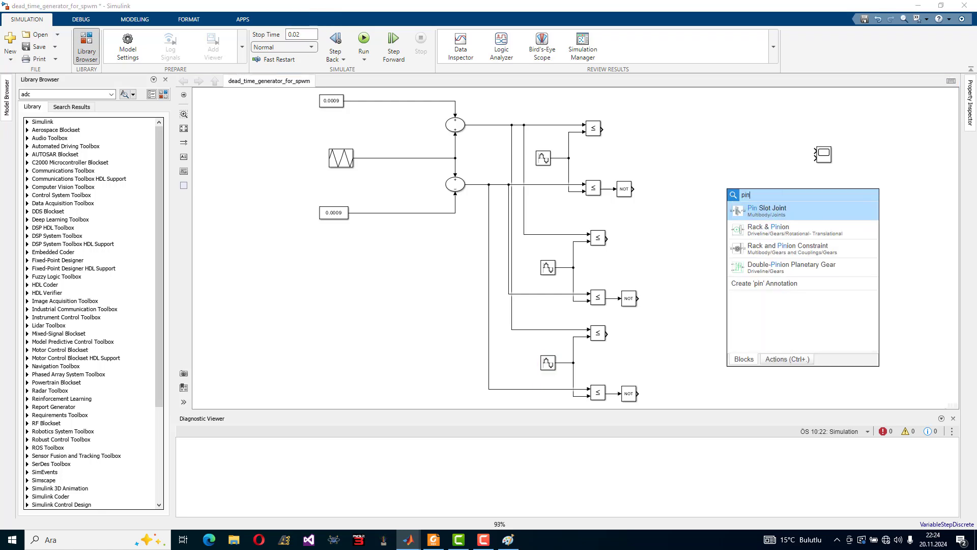
key(BackSpace)
key(BackSpace)
key(BackSpace)
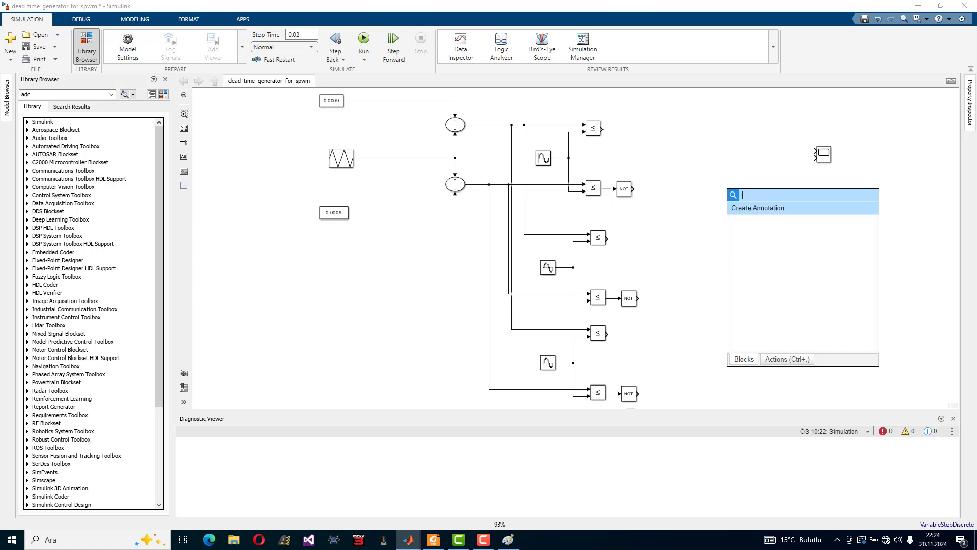
text(in)
key(BackSpace)
text(out)
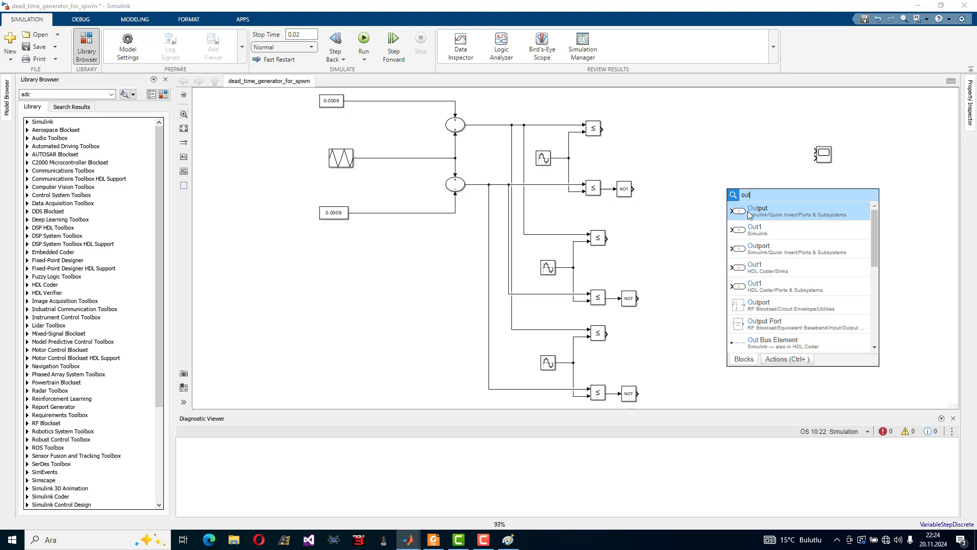
click(747, 211)
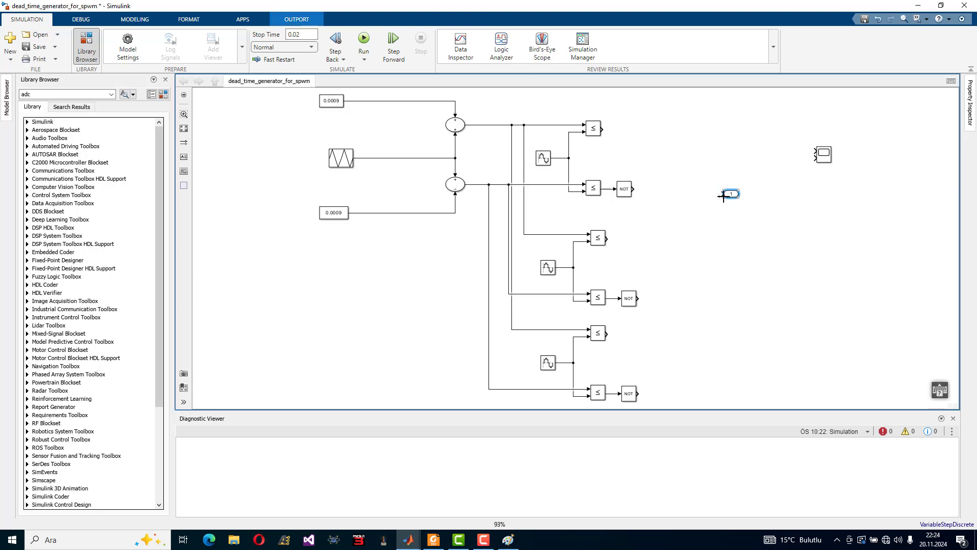
drag(723, 196, 603, 129)
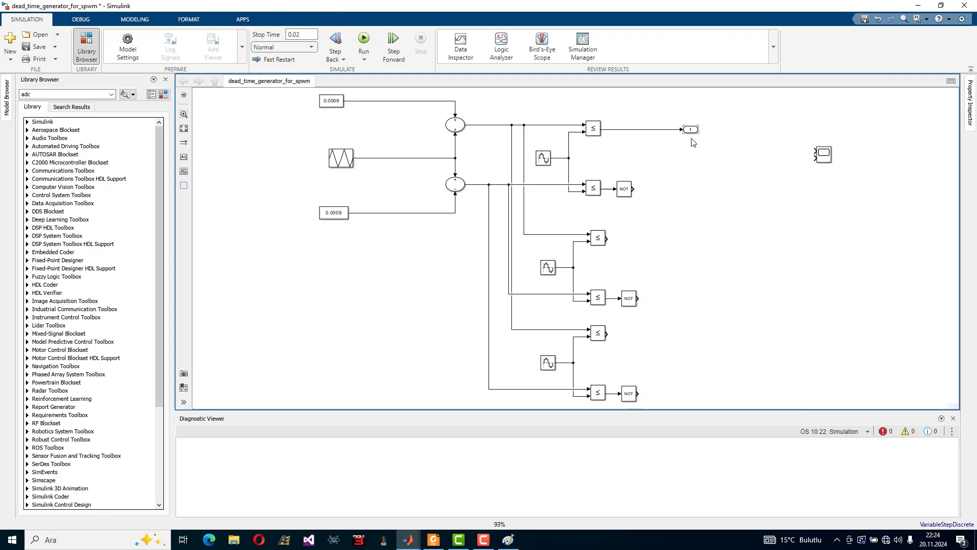
Copy the output port five times and connect the copies to the remaining Relational Operator and NOT outputs
drag(691, 131, 606, 238)
click(675, 189)
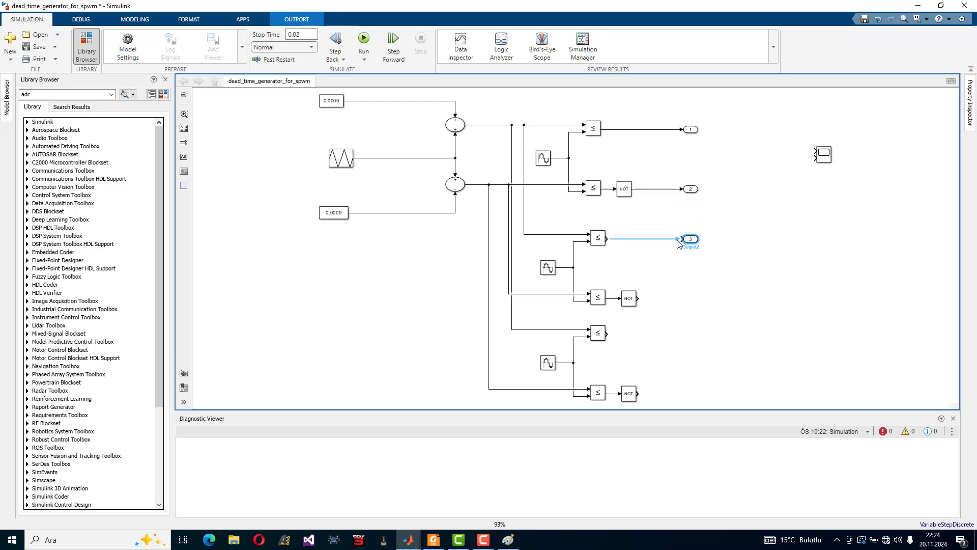
mouse_move(698, 245)
mouse_down()
mouse_move(696, 333)
mouse_move(607, 333)
mouse_up()
click(673, 301)
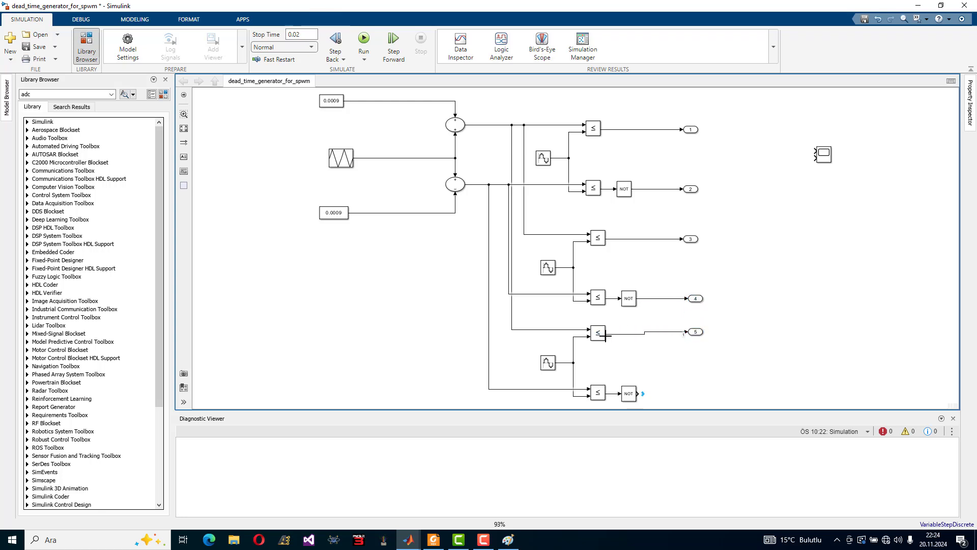
drag(696, 332, 701, 395)
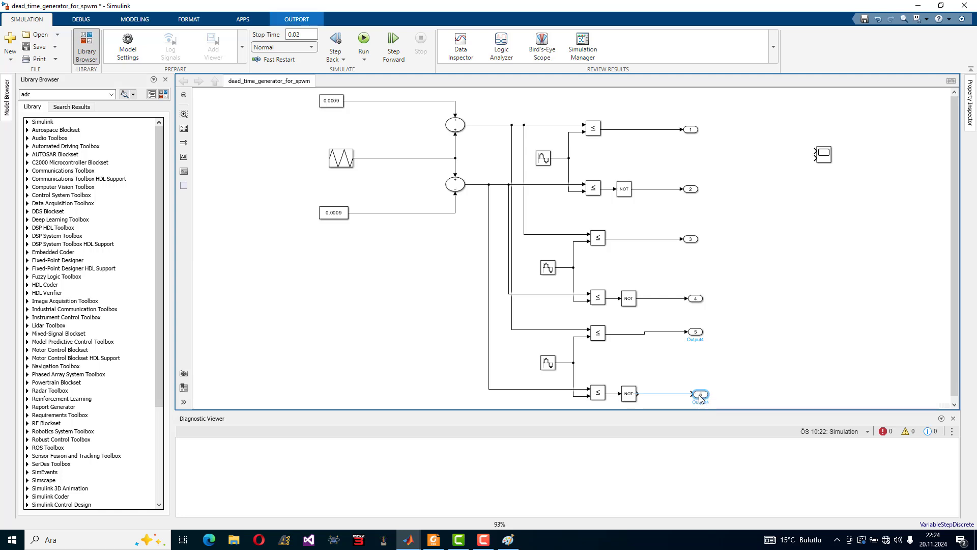
click(678, 396)
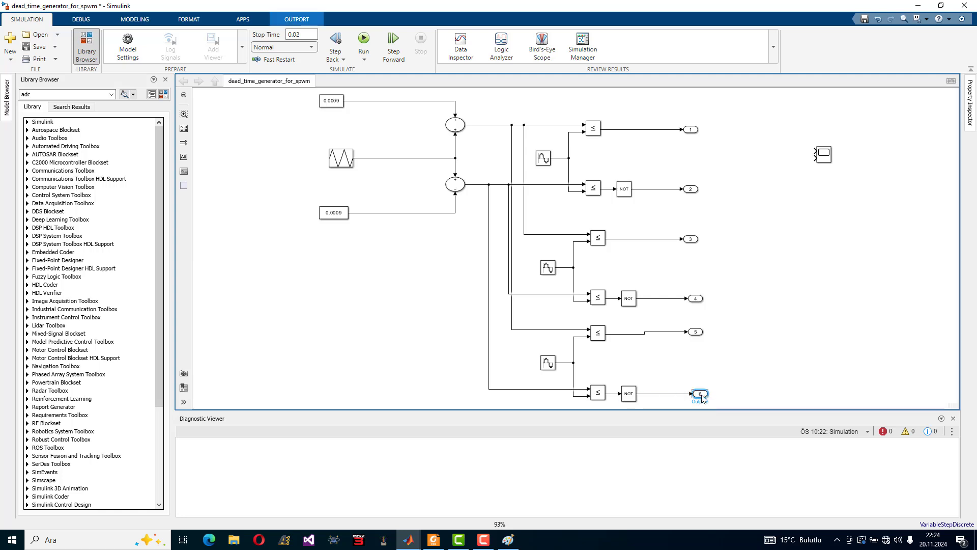
Align output port 5 with its Relational Operator to straighten the line, and delete the unconnected Scope block
drag(698, 332, 701, 337)
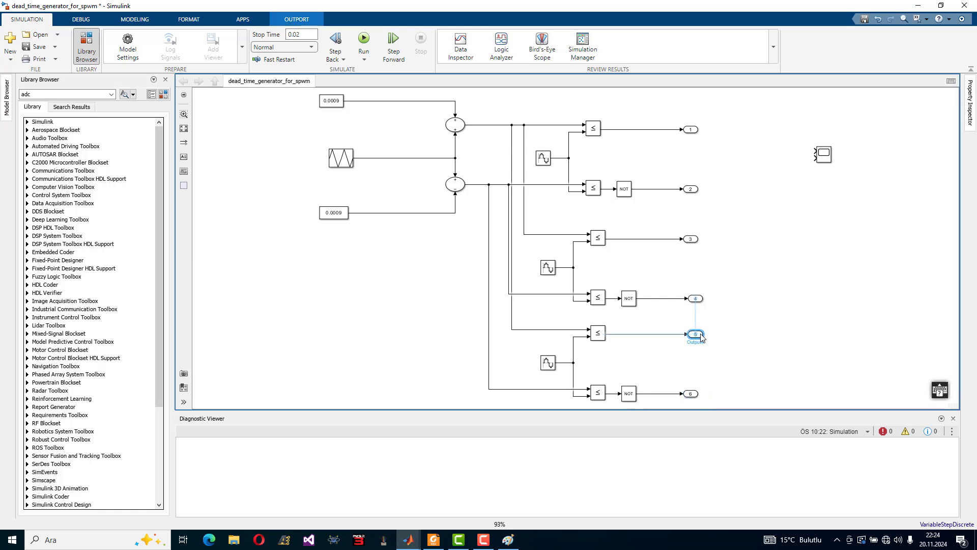
click(830, 160)
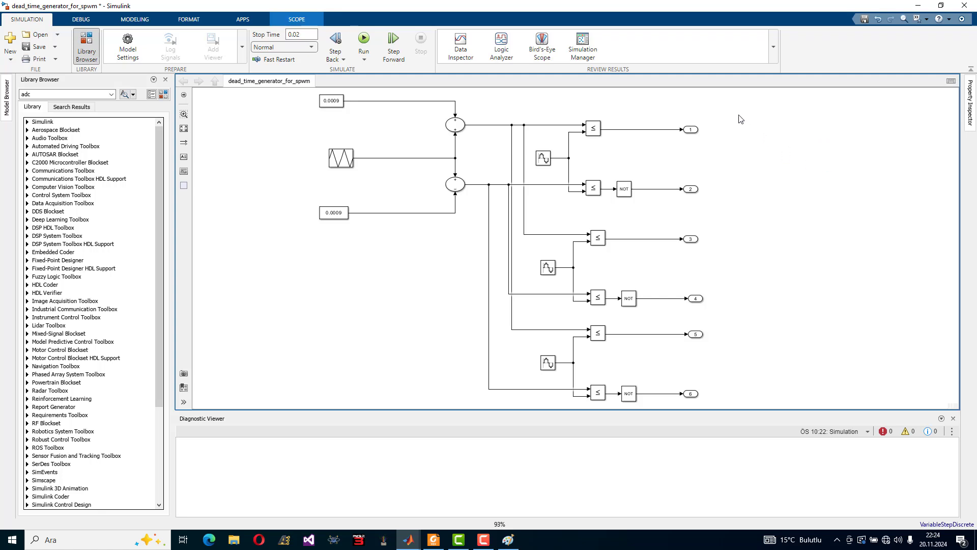
Rename output ports 1 and 2 as pwm1 and pwm1_n
click(691, 130)
key(BackSpace)
text(pwm1)
click(691, 190)
double_click(693, 198)
text(pwm1_mn)
click(762, 196)
Rename output ports 3 and 4 as pwm2 and pwm2_n
click(692, 240)
double_click(692, 247)
text(p)
click(696, 298)
double_click(697, 306)
text(pwm2_n)
click(756, 320)
Rename output ports 5 and 6 as pwm3 and pwm3_n
click(697, 335)
double_click(701, 342)
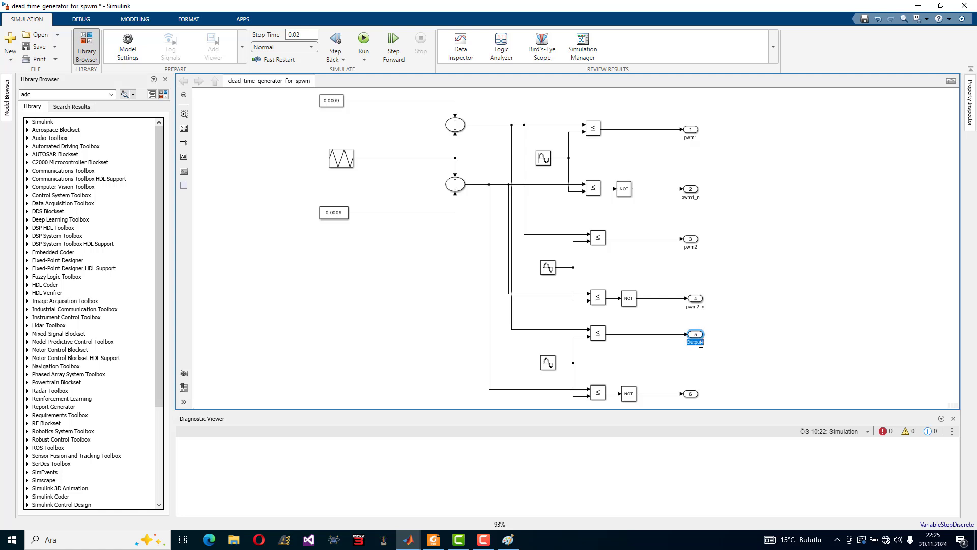
text(pwm3)
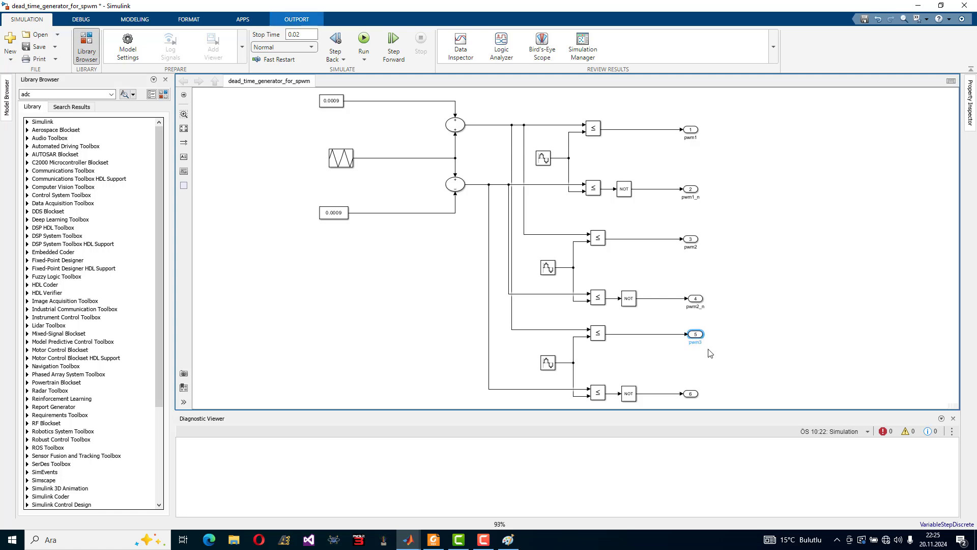
click(733, 359)
click(690, 393)
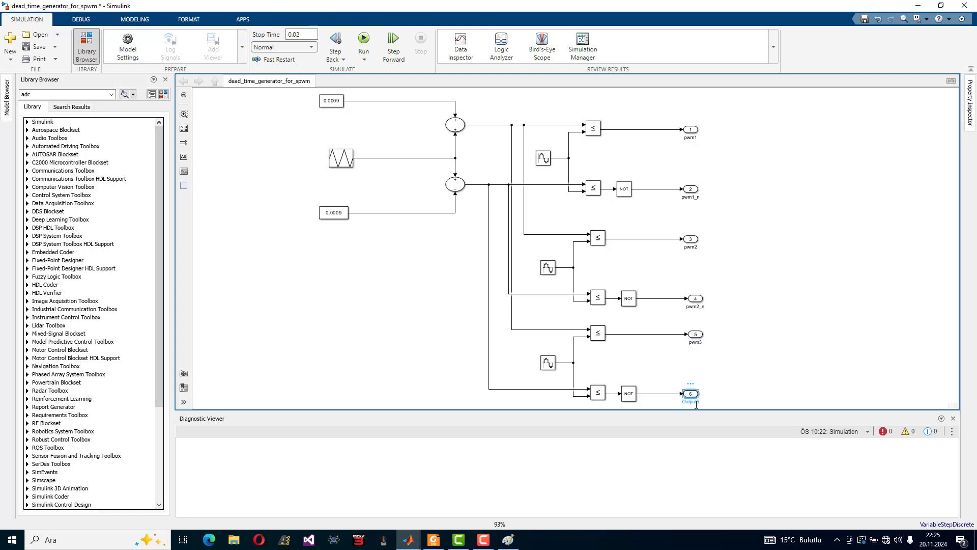
double_click(694, 402)
text(p)
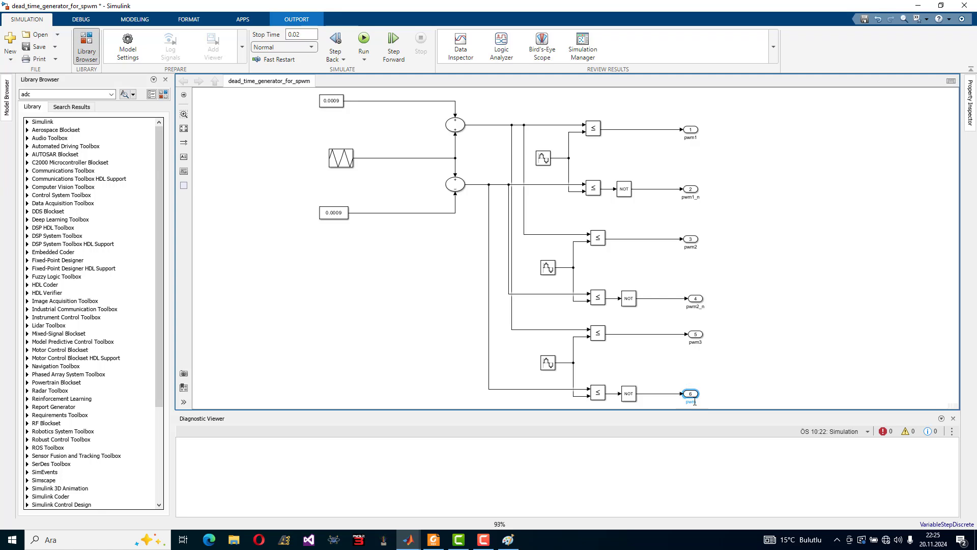
text(wm3_n)
click(758, 360)
Create a subsystem from all the blocks and signal lines in the model
scroll(733, 320, down, 1)
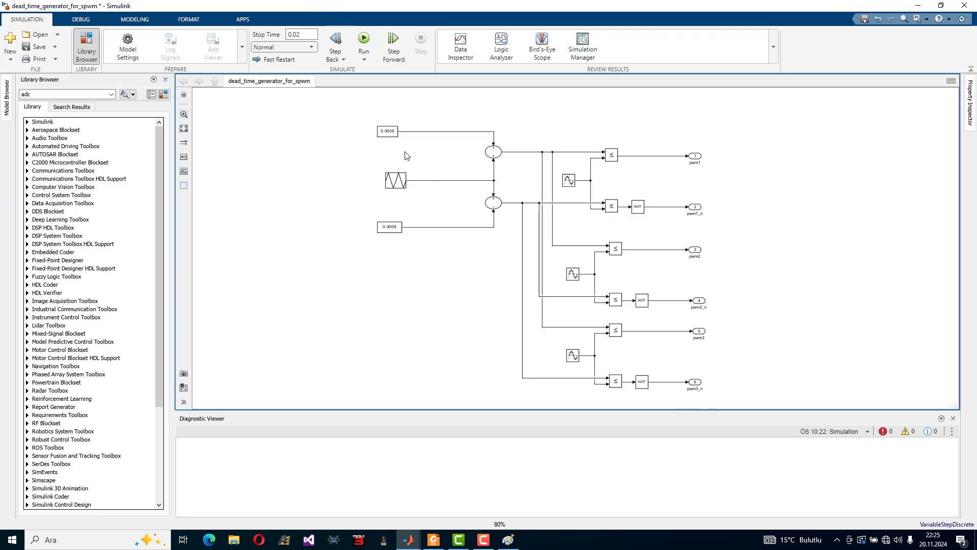
drag(359, 109, 767, 395)
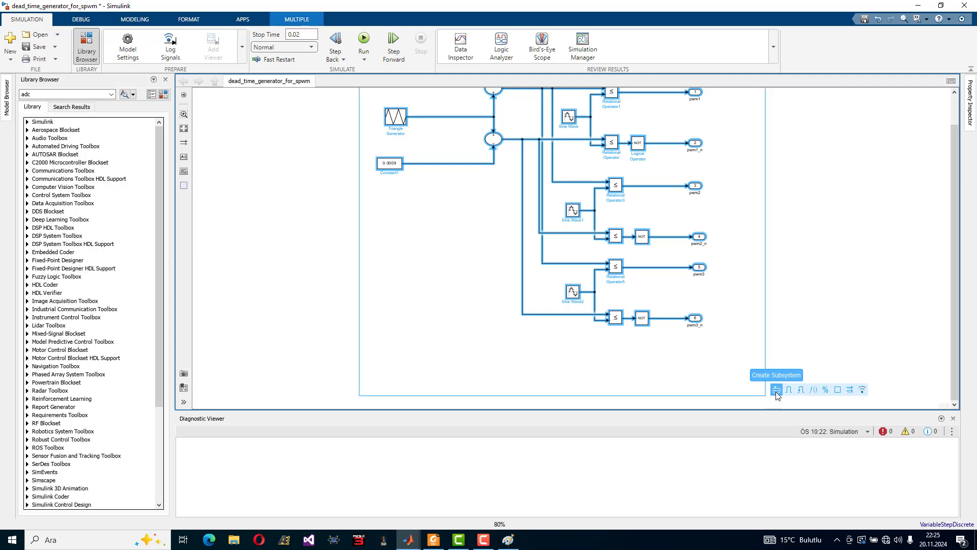
click(777, 392)
Delete the six signal lines looping from the subsystem's outputs back to the outer output ports
scroll(819, 316, down, 3)
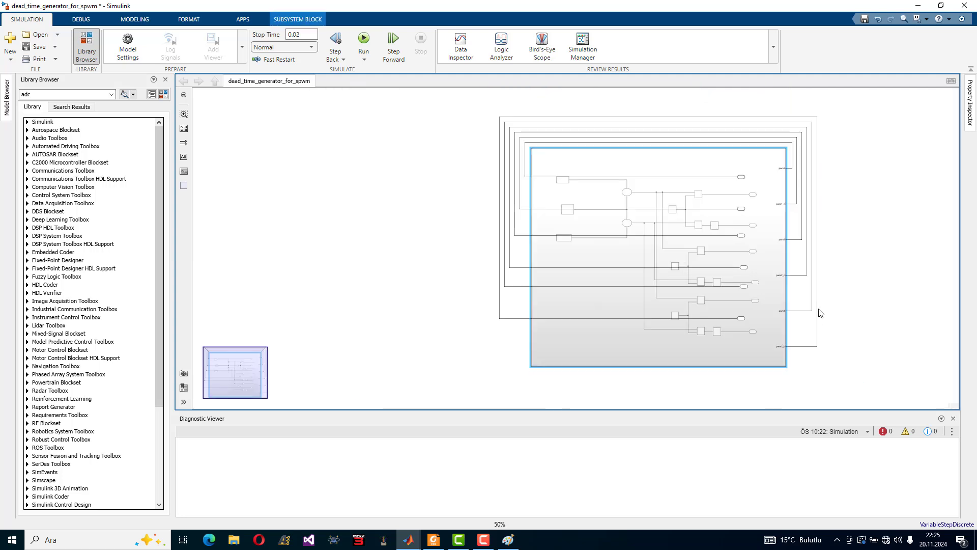
drag(882, 274, 795, 118)
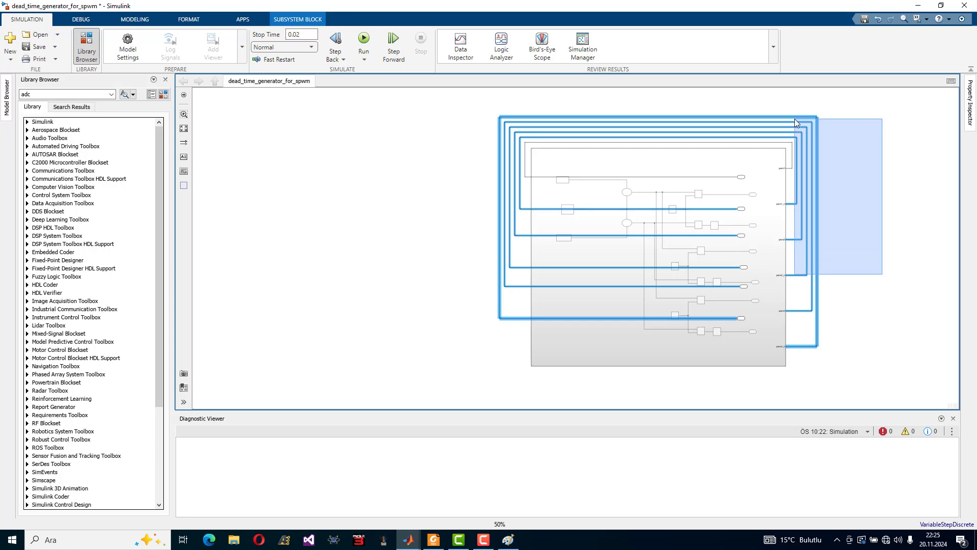
key(Delete)
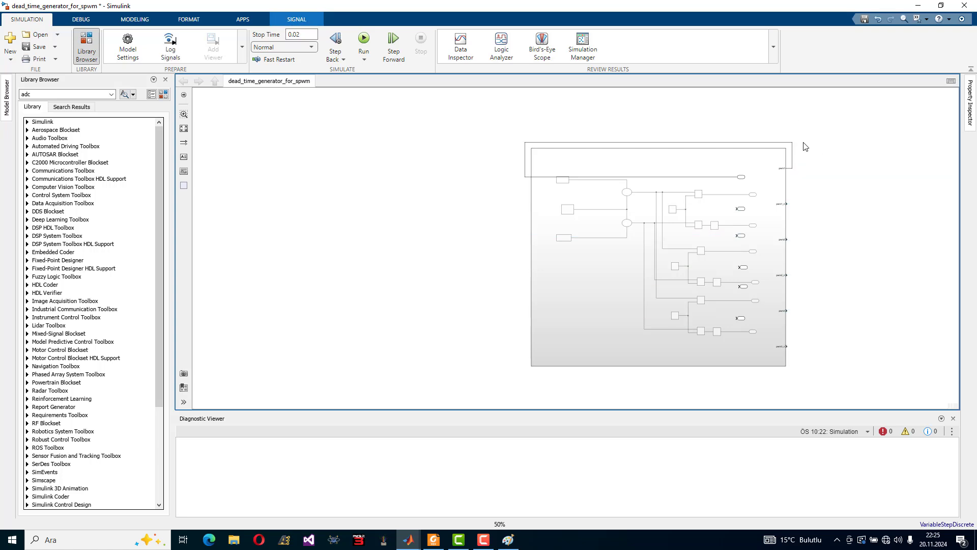
click(792, 159)
key(Delete)
Move the subsystem clear of the six outer output ports and delete those ports from the top level
scroll(803, 217, up, 3)
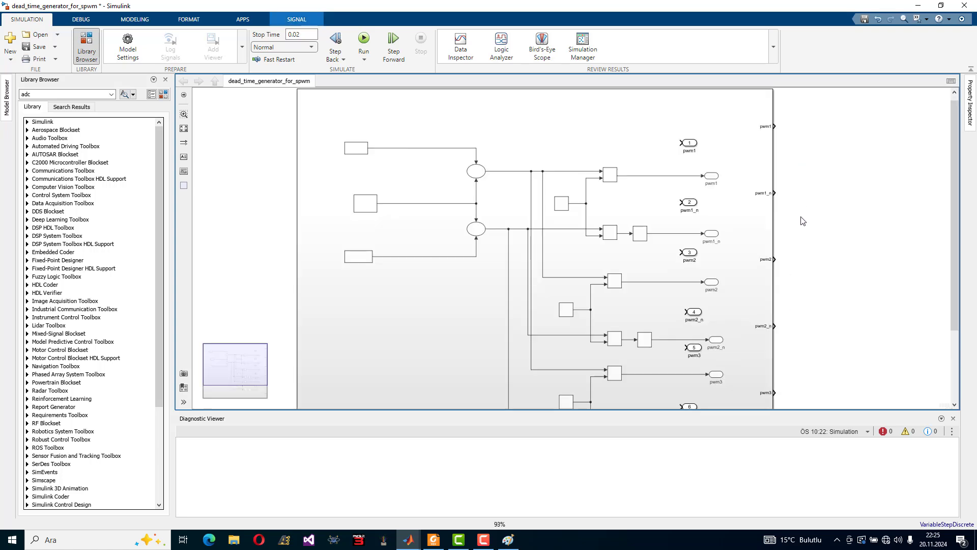
drag(542, 129, 250, 143)
drag(616, 122, 830, 437)
key(Delete)
scroll(763, 319, down, 3)
drag(556, 263, 564, 239)
Turn off the subsystem's content preview and shrink the block to a narrow upright rectangle
right_click(542, 231)
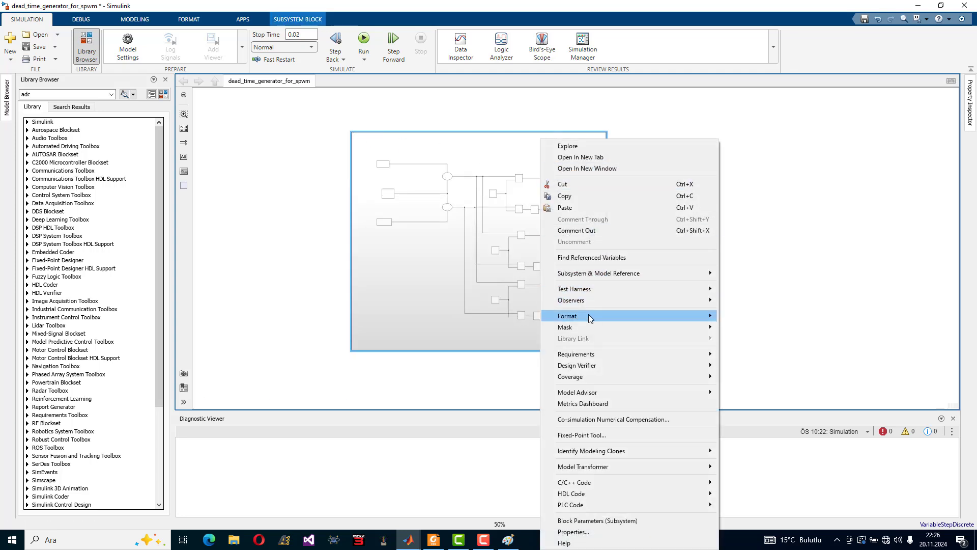
mouse_move(589, 316)
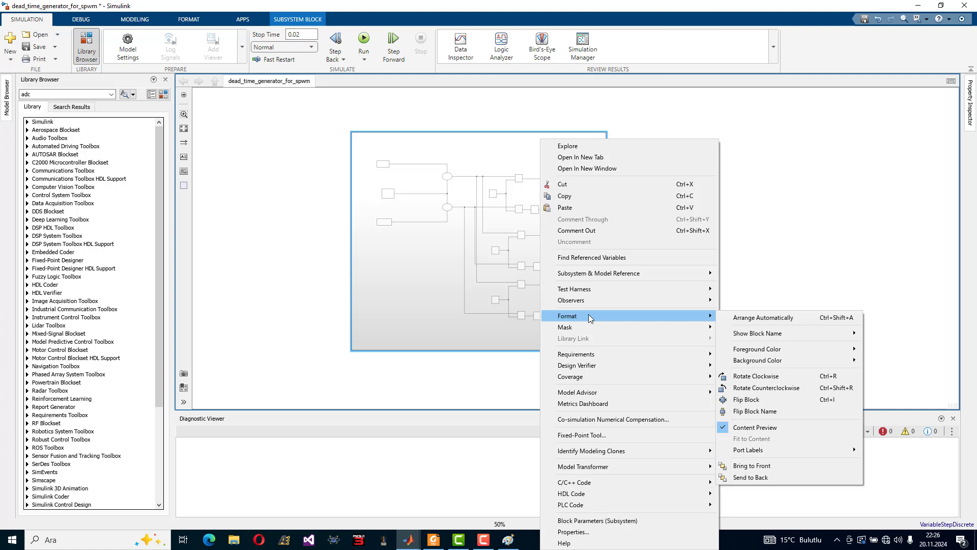
click(755, 427)
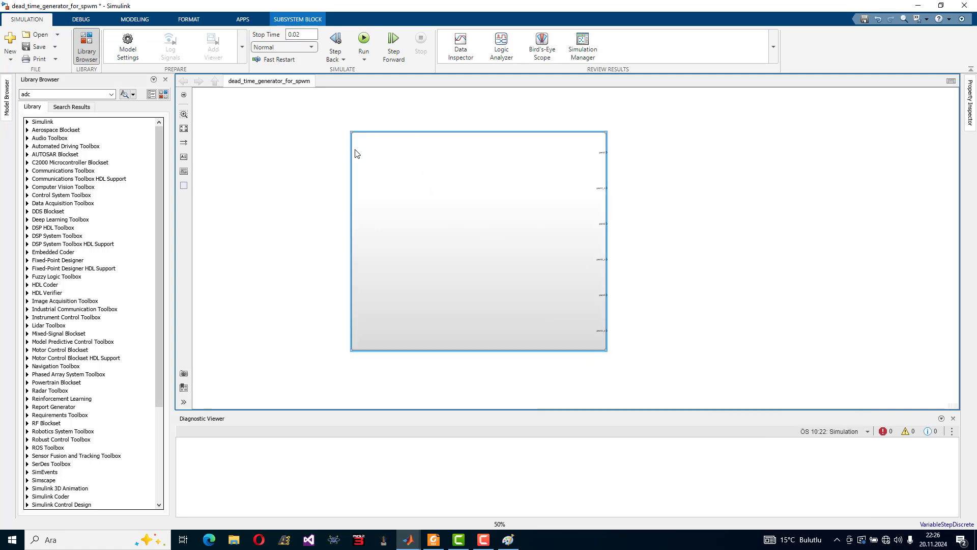
drag(351, 131, 539, 145)
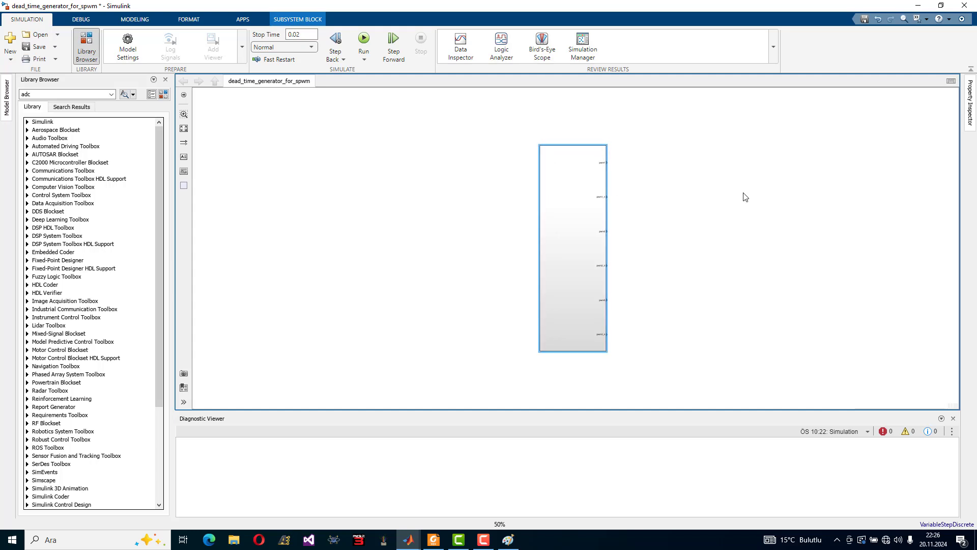
click(738, 187)
Leave the dead-time model and open the inverter_3phase_spwm_0011 model from the desktop
click(916, 5)
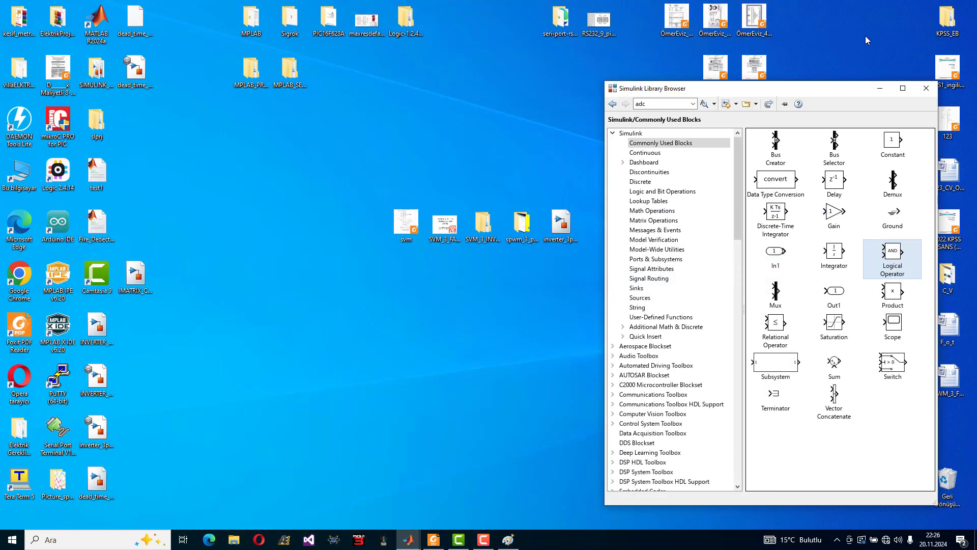
click(558, 227)
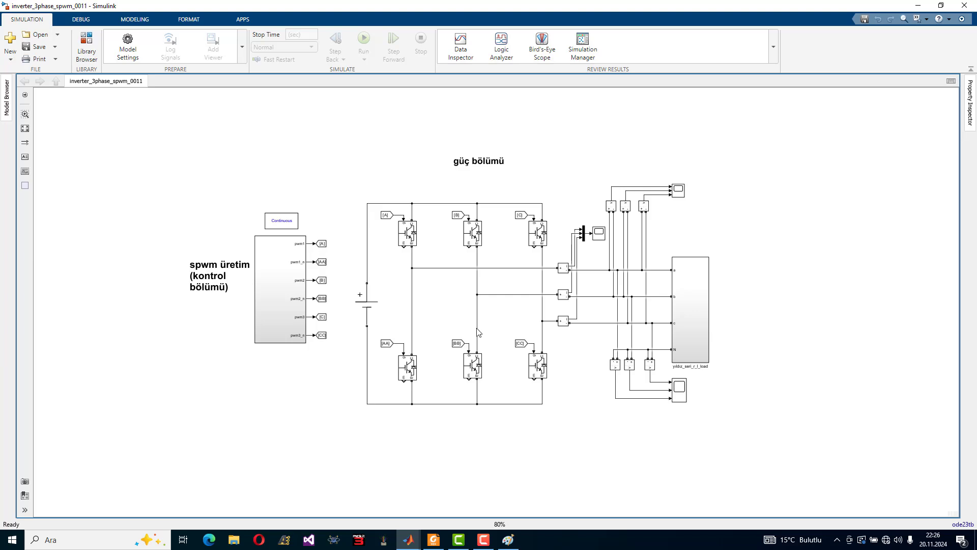
Copy the six-output subsystem from dead_time_generator_for_spwm into inverter_3phase_spwm_0011 and shrink it to fit below the existing SPWM subsystem
mouse_move(409, 541)
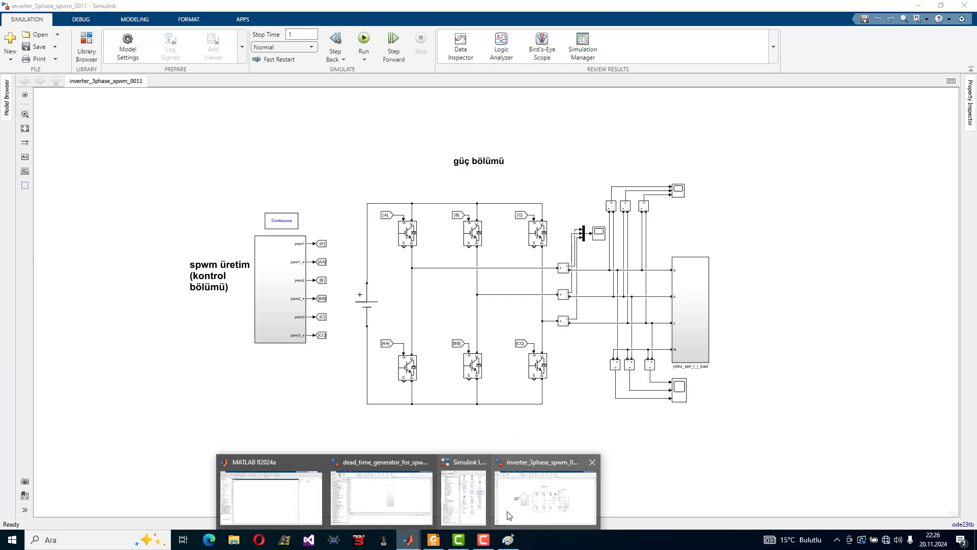
mouse_move(478, 505)
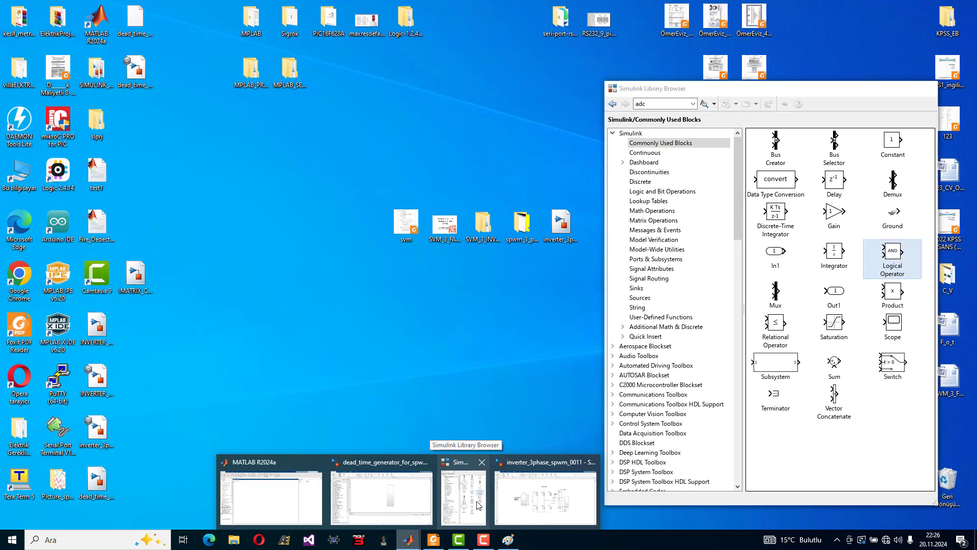
mouse_move(534, 506)
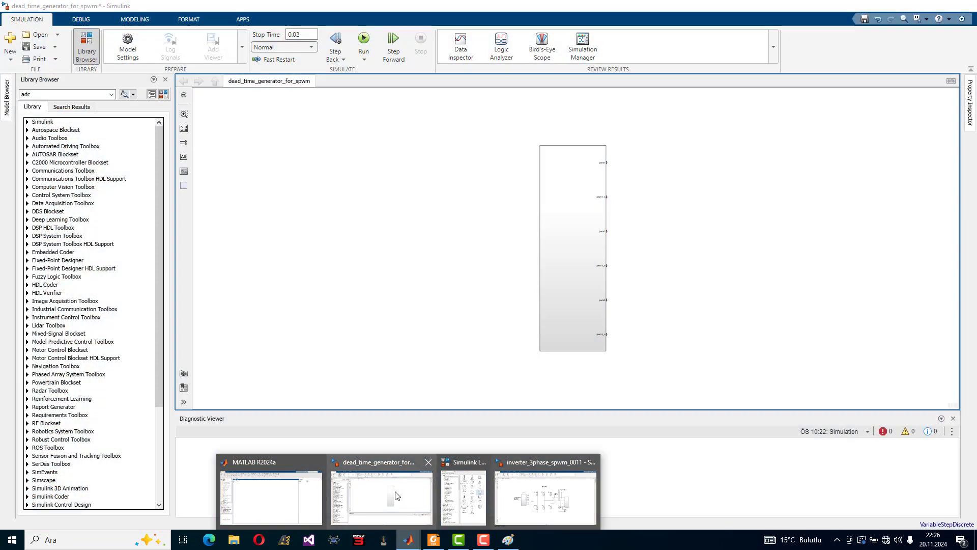
click(382, 496)
right_click(567, 246)
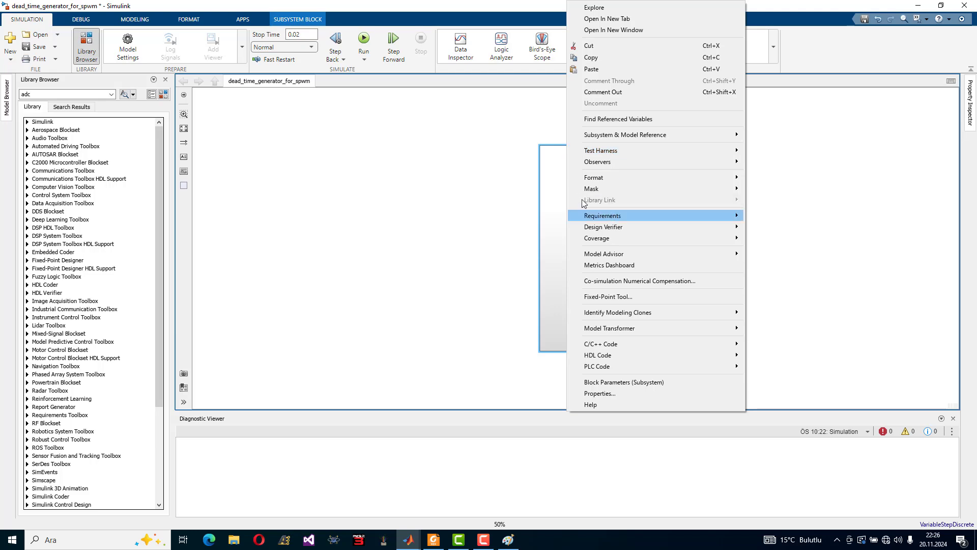
click(462, 209)
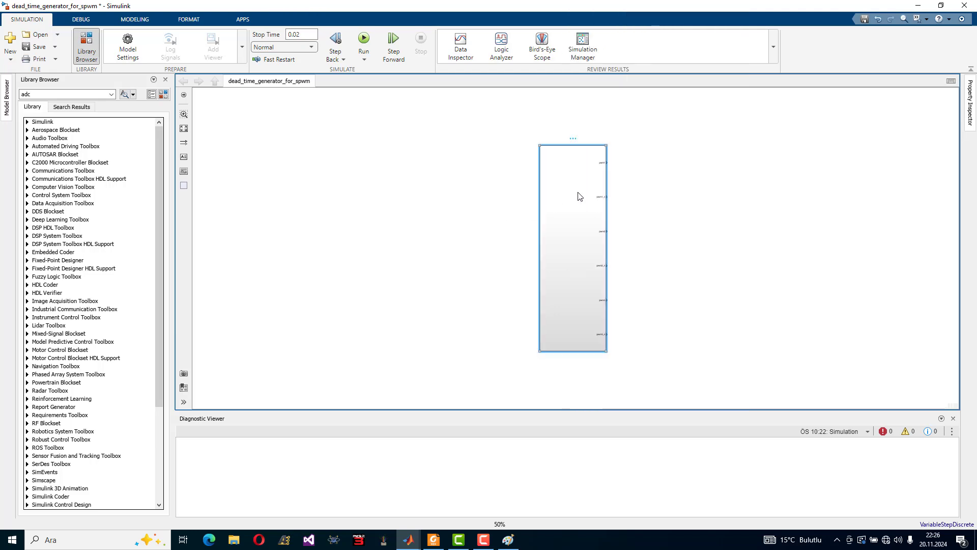
click(918, 5)
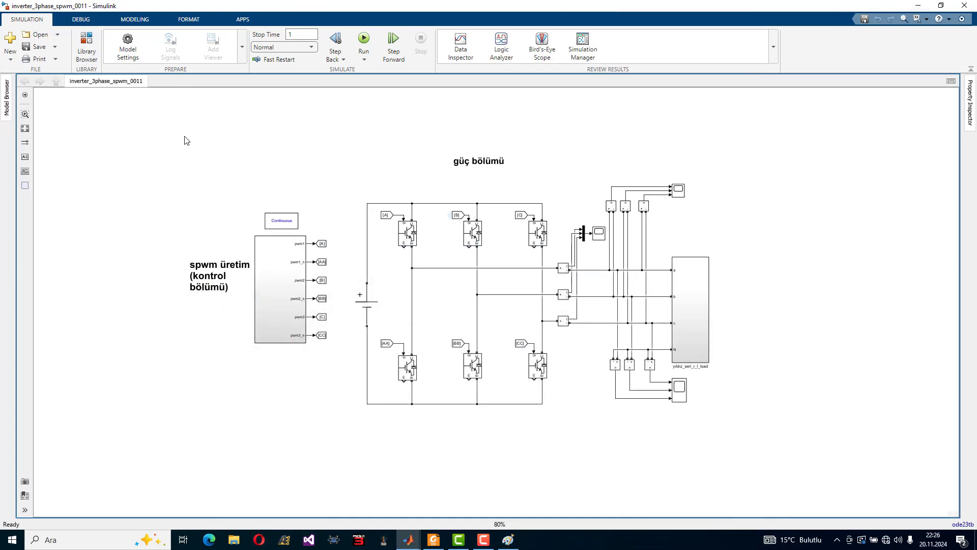
key(ctrl+v)
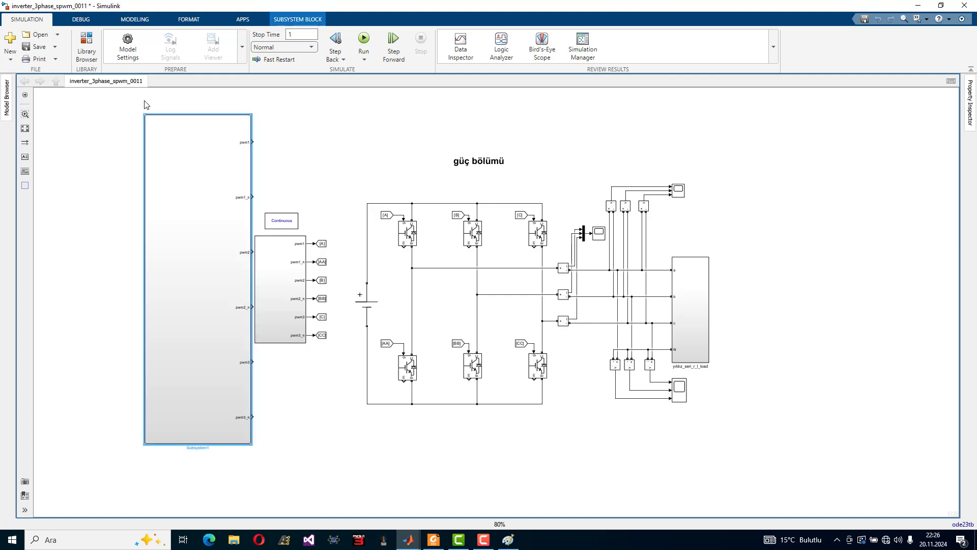
drag(145, 117, 286, 371)
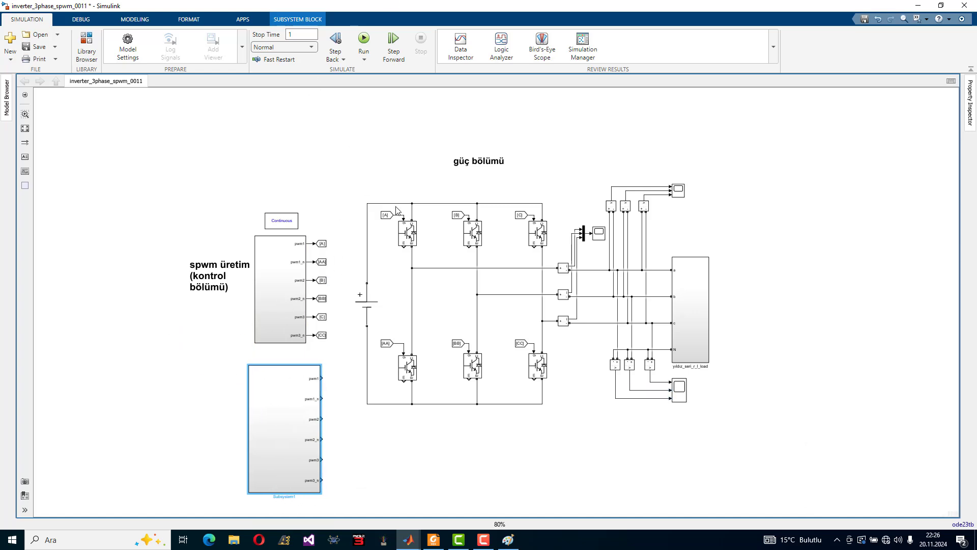
Simulate the inverter with its original SPWM subsystem and examine a few cycles of the three phase currents in the current scope
click(363, 39)
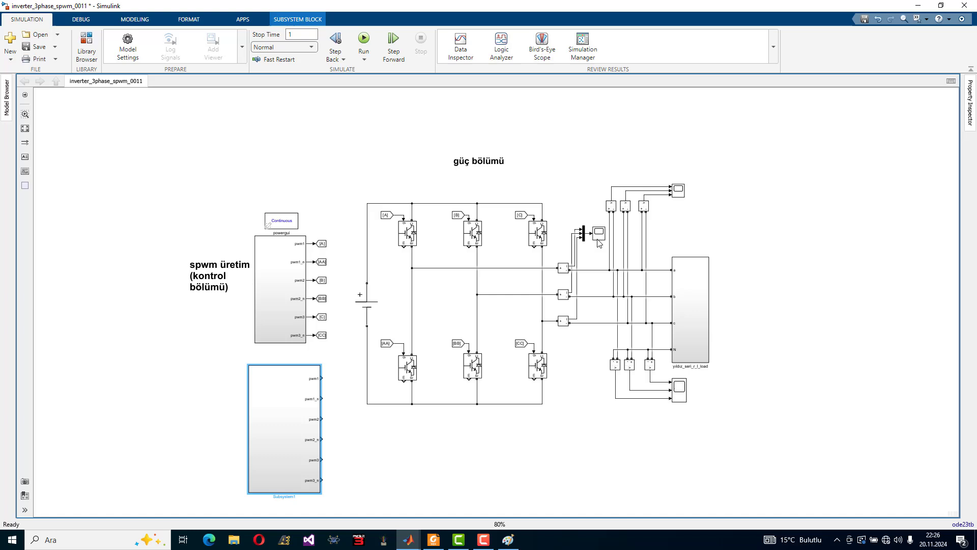
click(599, 237)
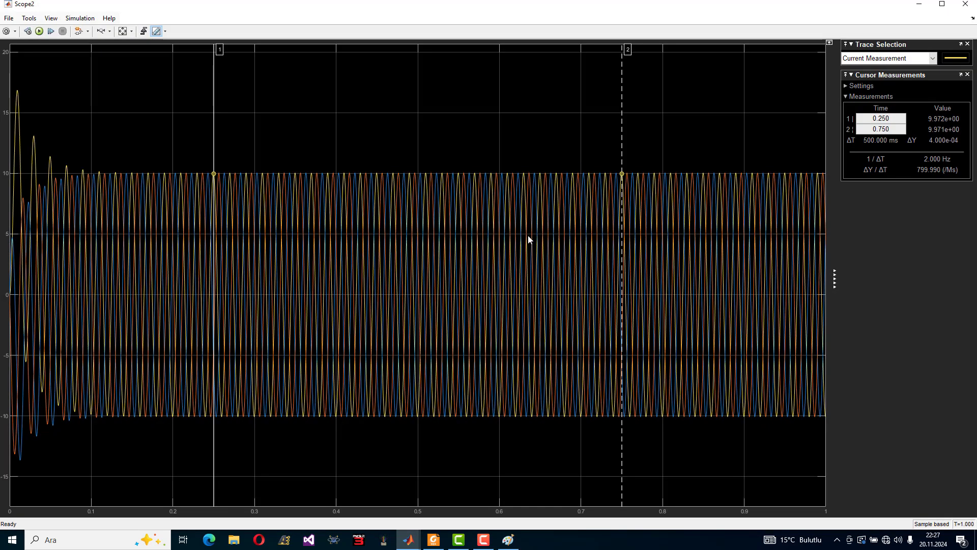
click(100, 31)
drag(557, 257, 384, 264)
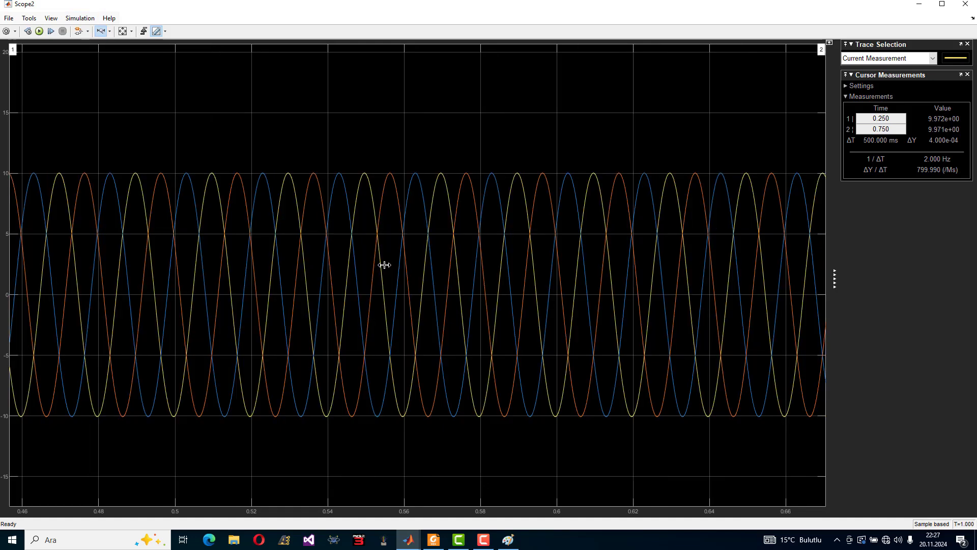
drag(647, 239, 611, 242)
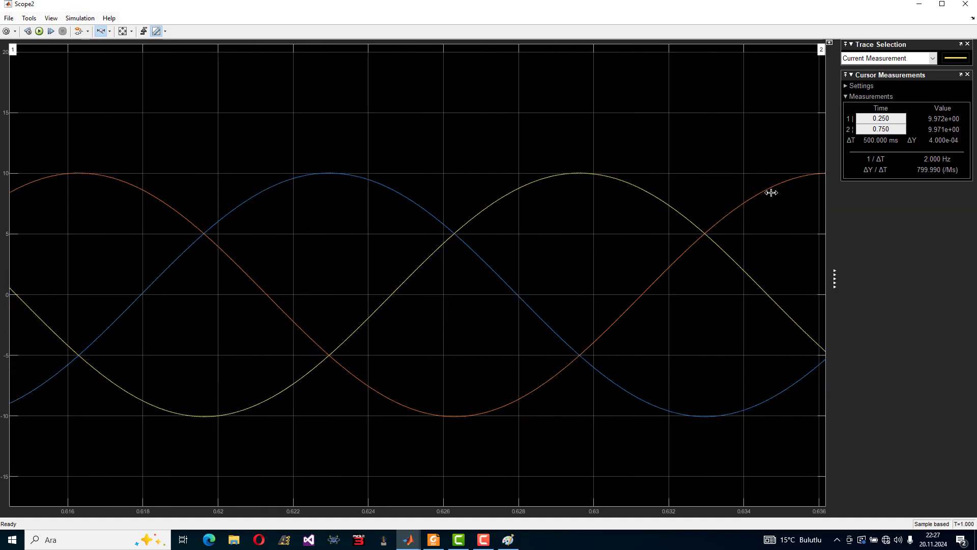
click(959, 5)
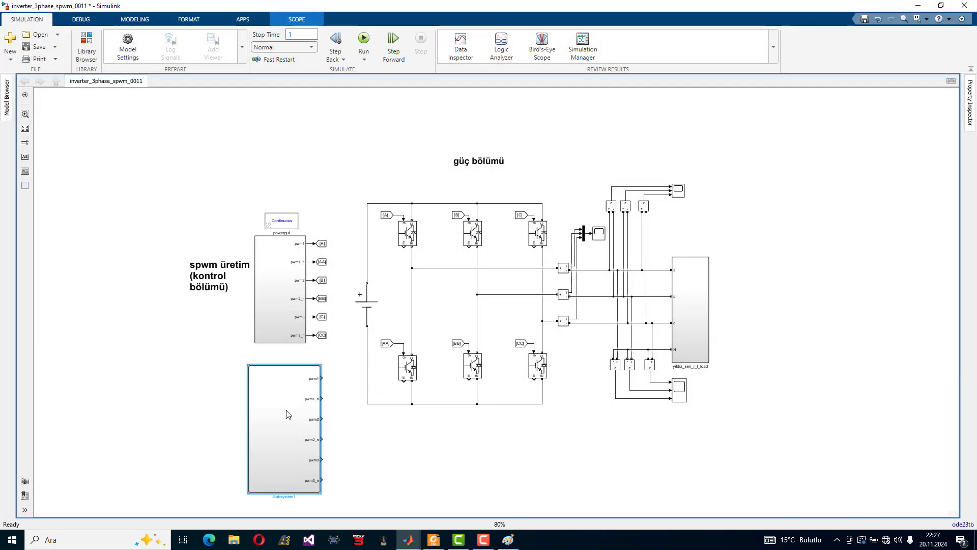
Check the Triangle Generator's parameters inside the pasted dead-time subsystem and return to the top level
double_click(286, 413)
double_click(346, 223)
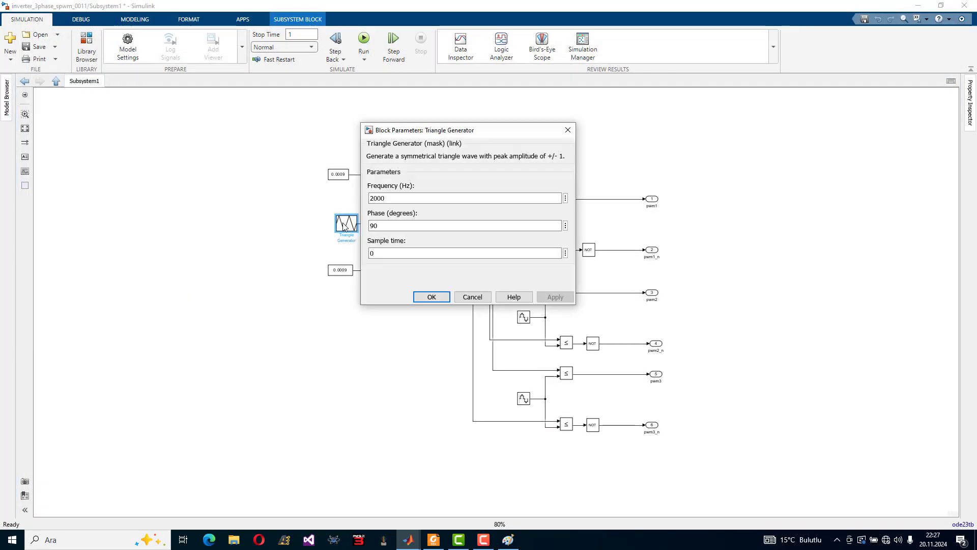
click(568, 130)
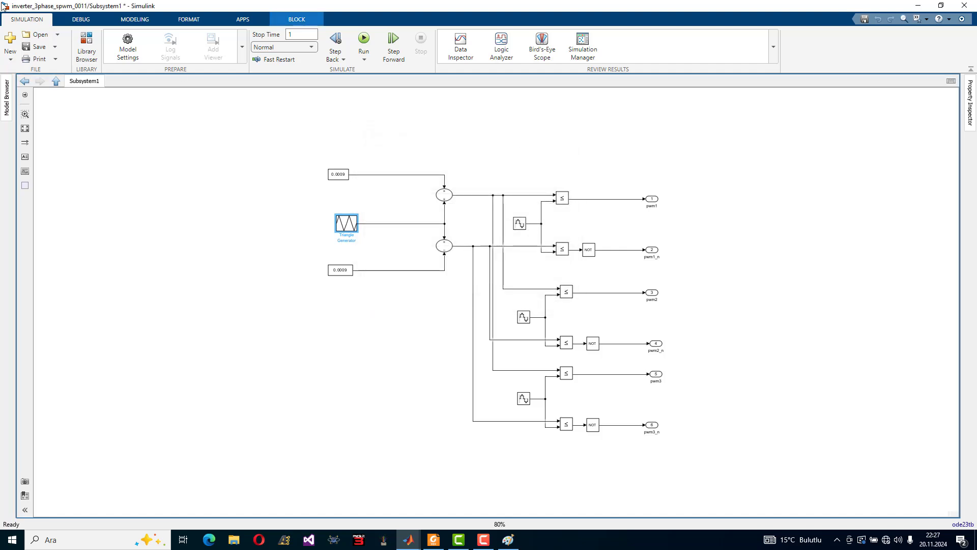
click(25, 81)
Set the Triangle Generator frequency inside the original SPWM subsystem to 2000 Hz and return to the top level
double_click(273, 265)
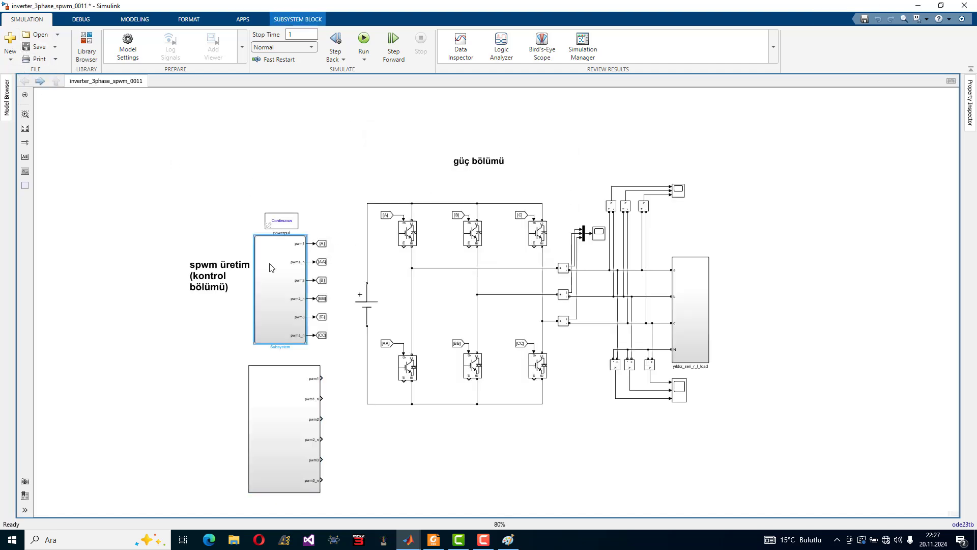
double_click(255, 215)
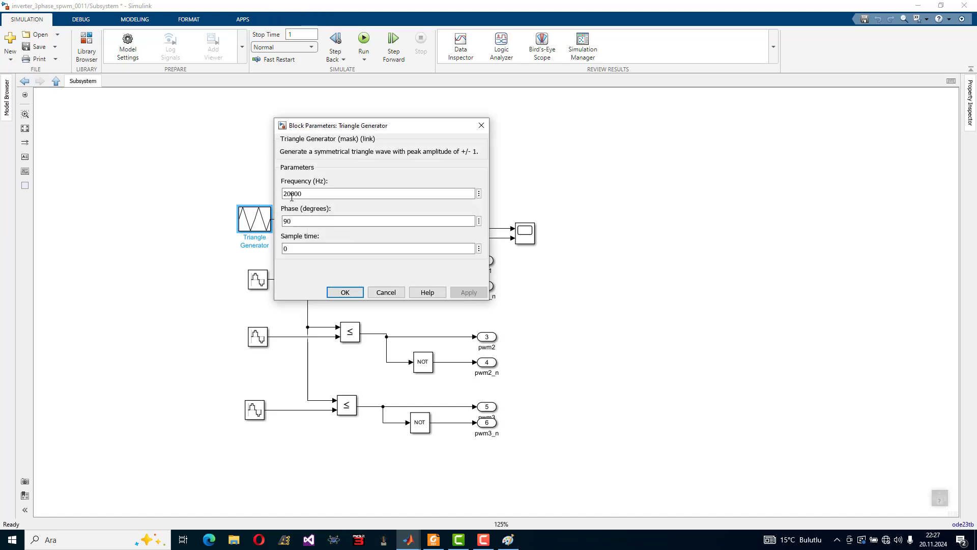
double_click(308, 193)
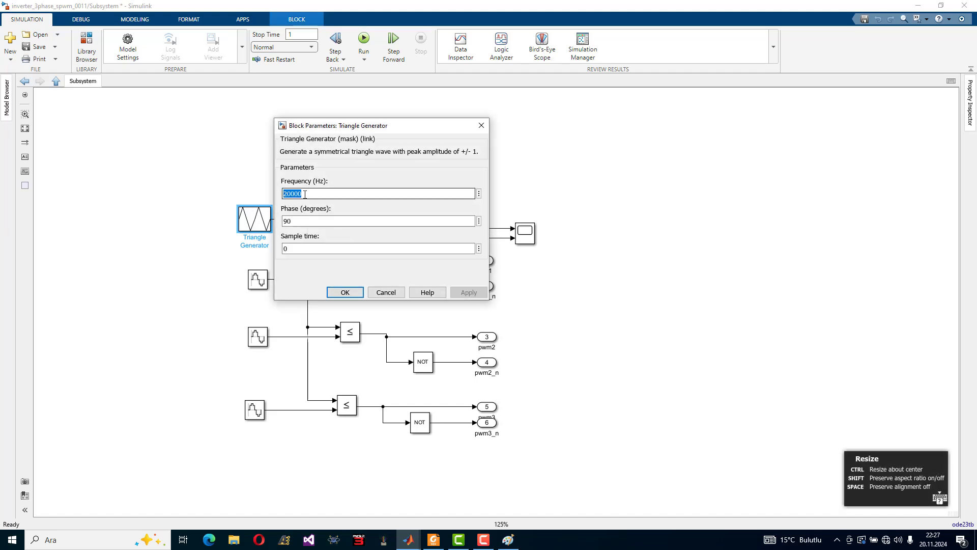
click(305, 194)
key(BackSpace)
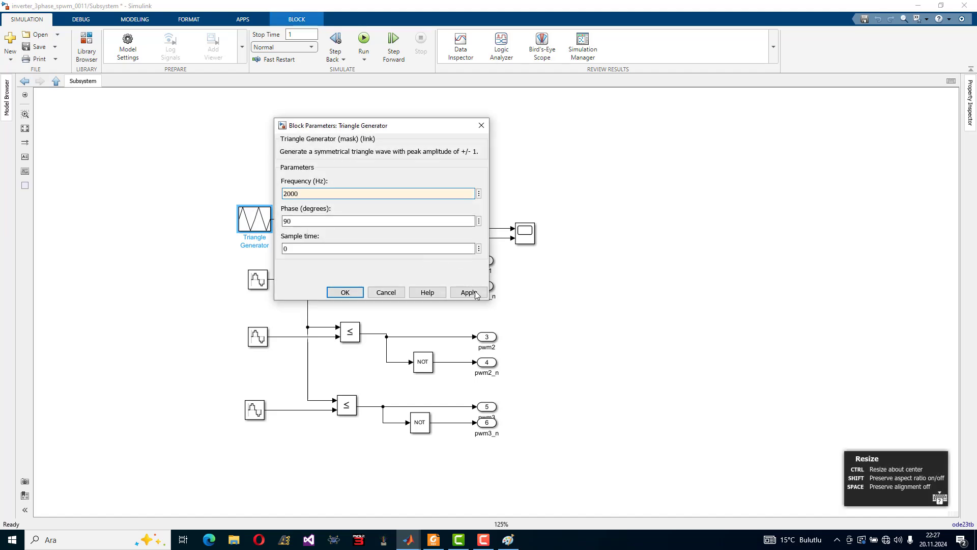
click(360, 293)
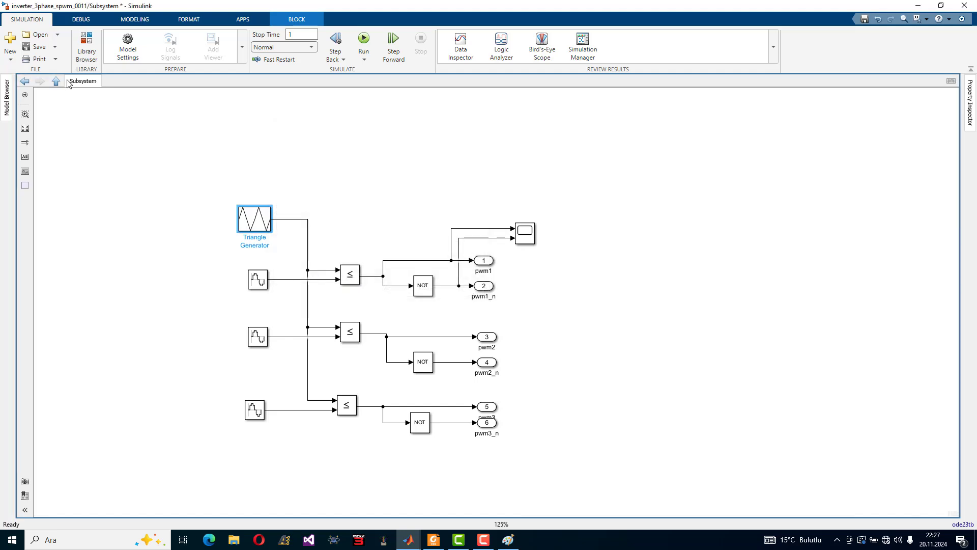
click(24, 81)
Rerun the simulation at the 2000 Hz carrier and examine the ripple on the three phase currents in the current scope
click(362, 46)
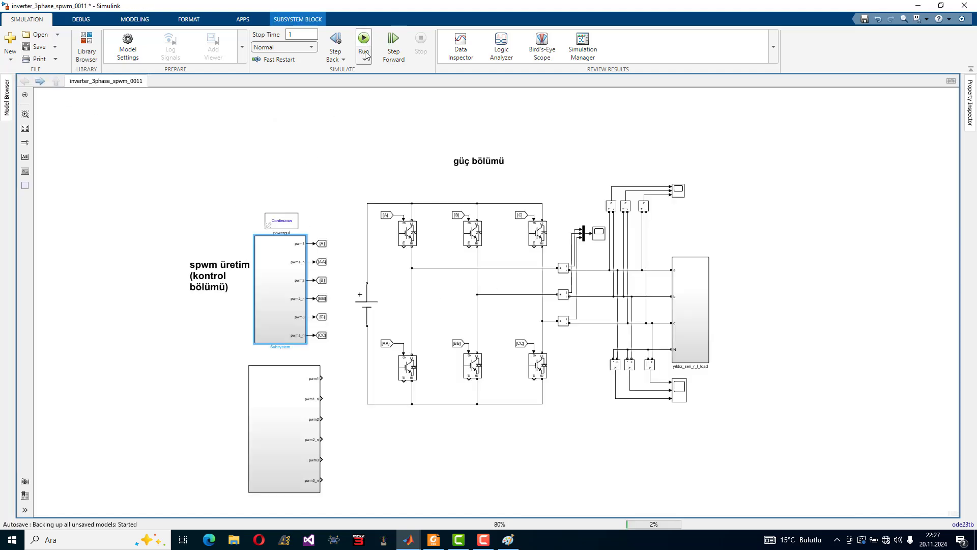
double_click(599, 233)
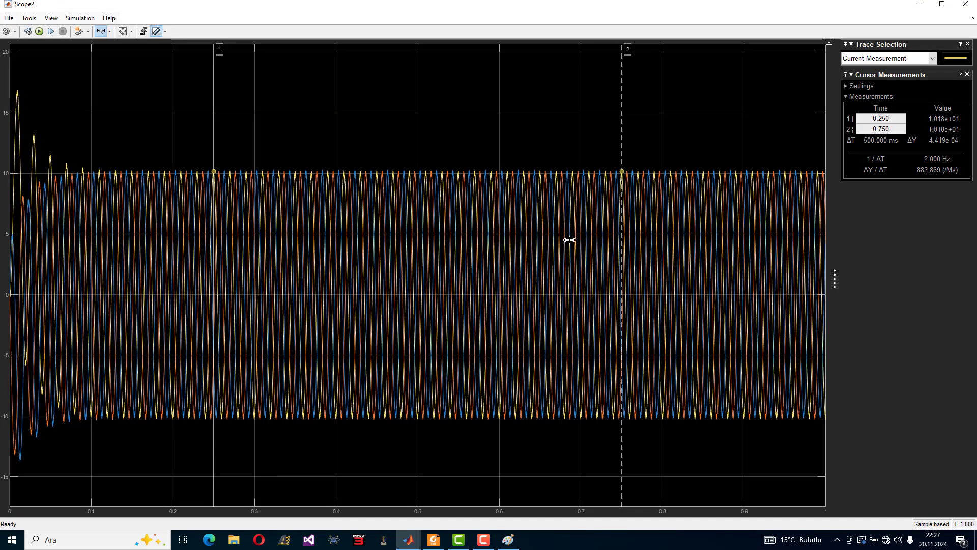
drag(569, 240, 319, 239)
drag(530, 235, 358, 235)
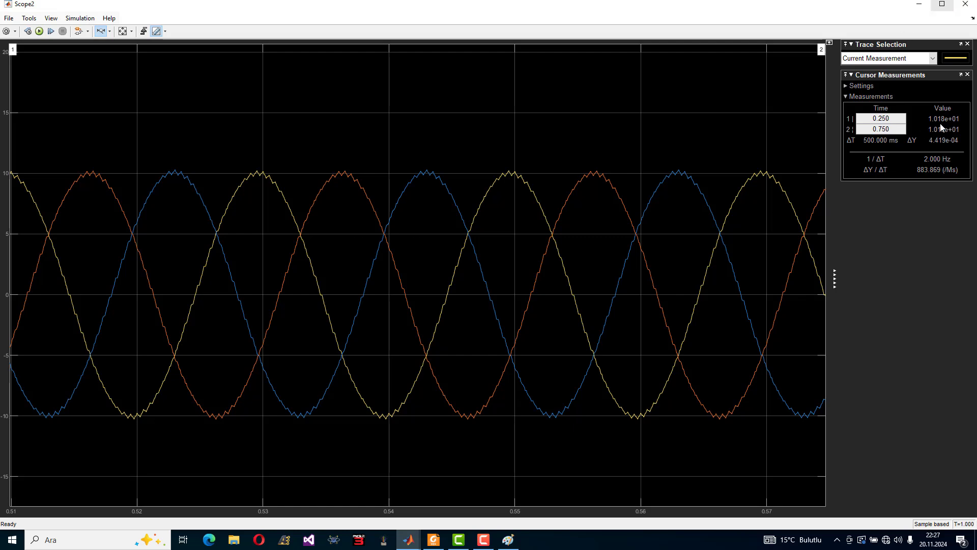
click(965, 4)
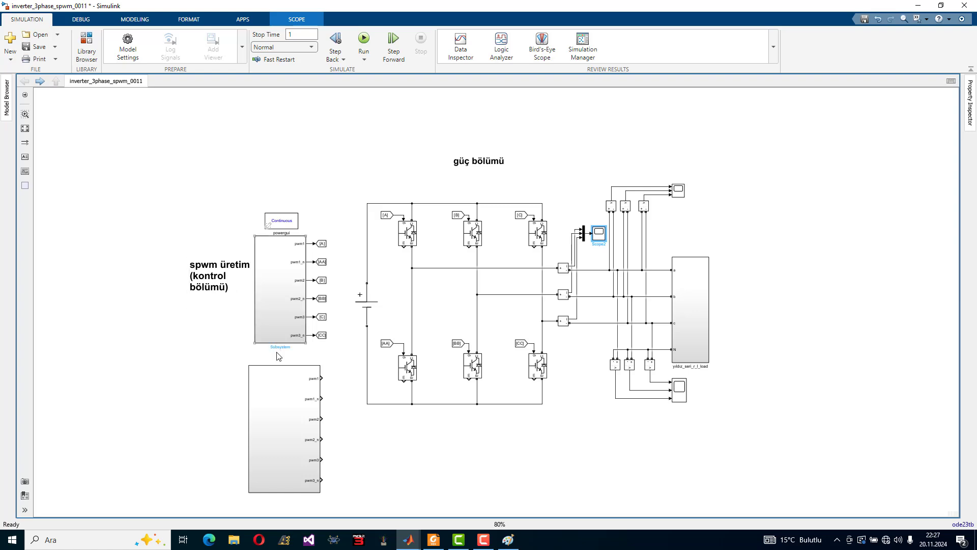
Keep an unconnected copy of the original SPWM subsystem in the empty upper-left area of the diagram and delete the one wired to the Goto tags
drag(270, 398, 244, 399)
click(283, 288)
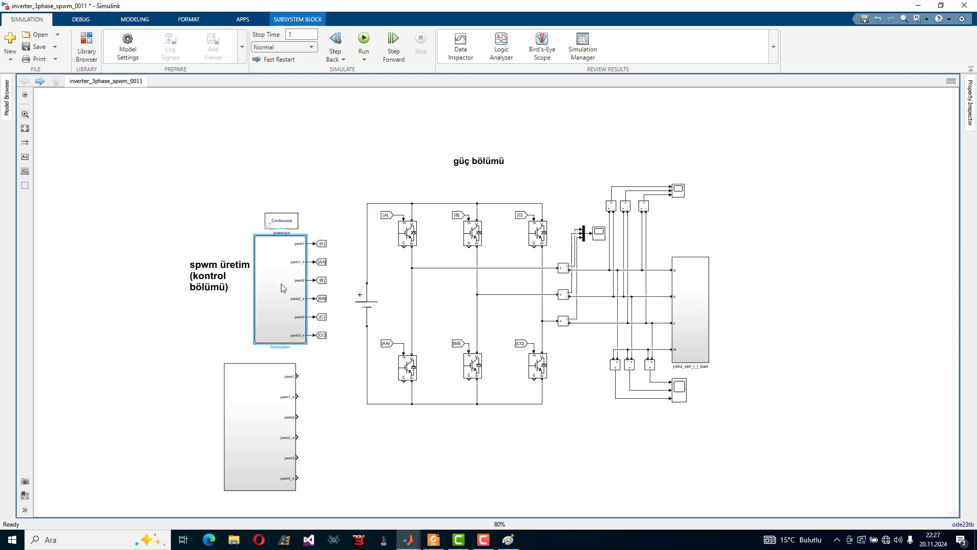
drag(278, 288, 115, 184)
click(279, 289)
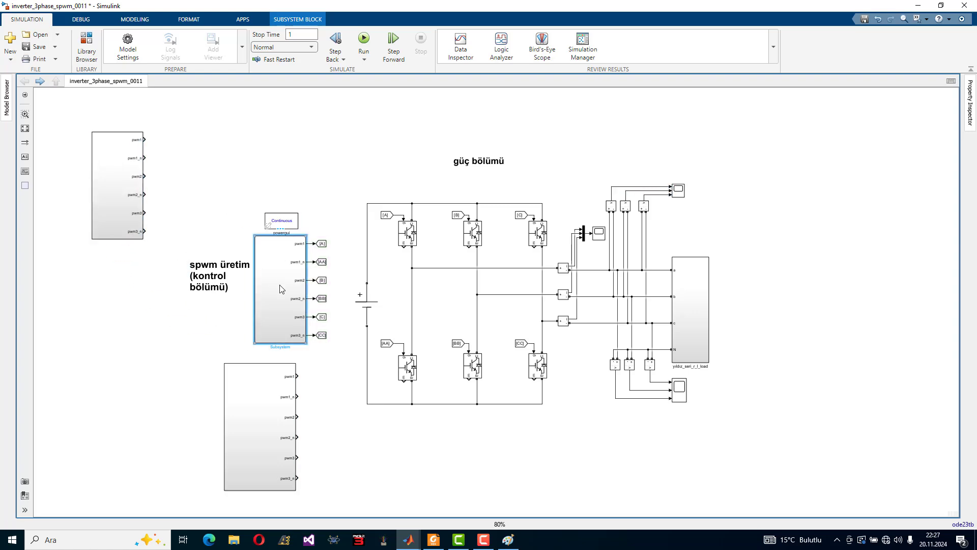
key(Delete)
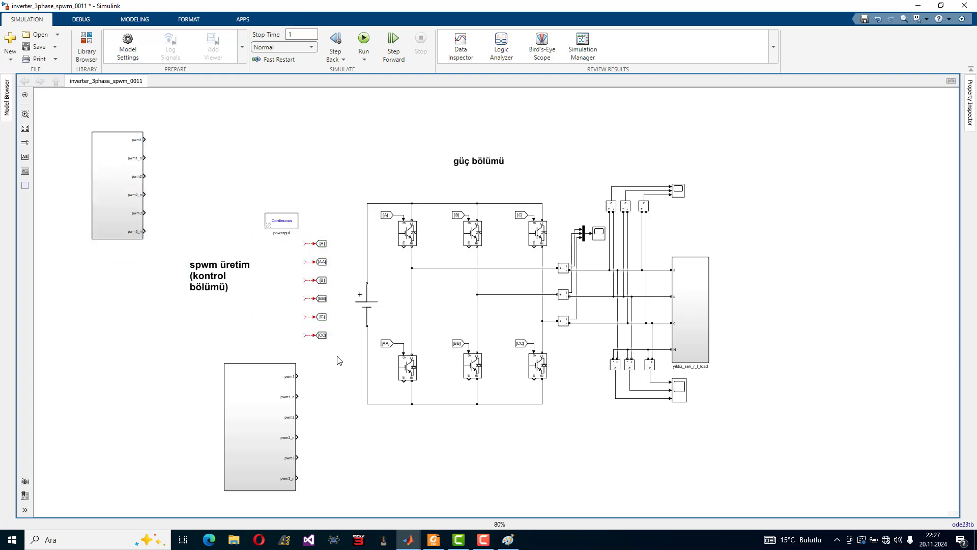
Shrink the dead-time subsystem and move it into the gap in front of the six Goto tags
drag(339, 360, 314, 255)
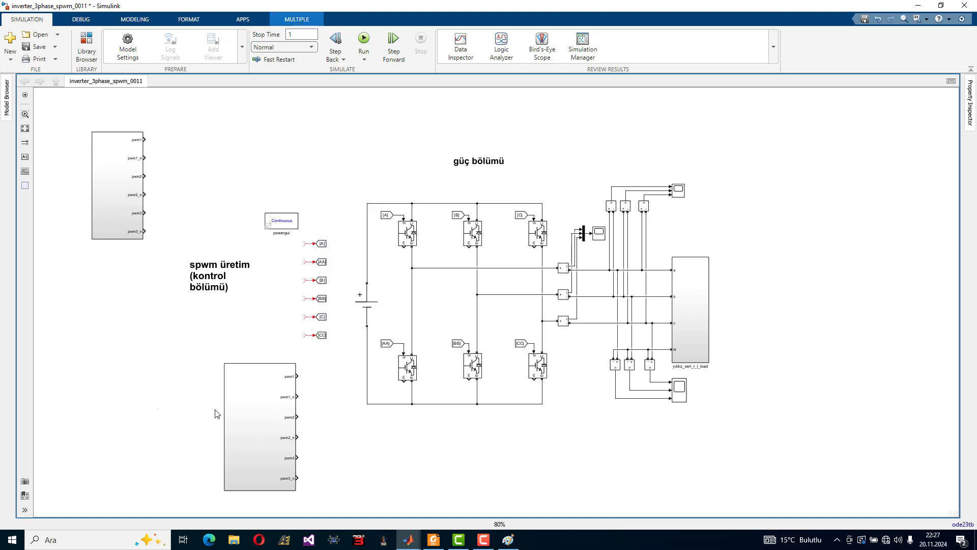
drag(224, 364, 265, 264)
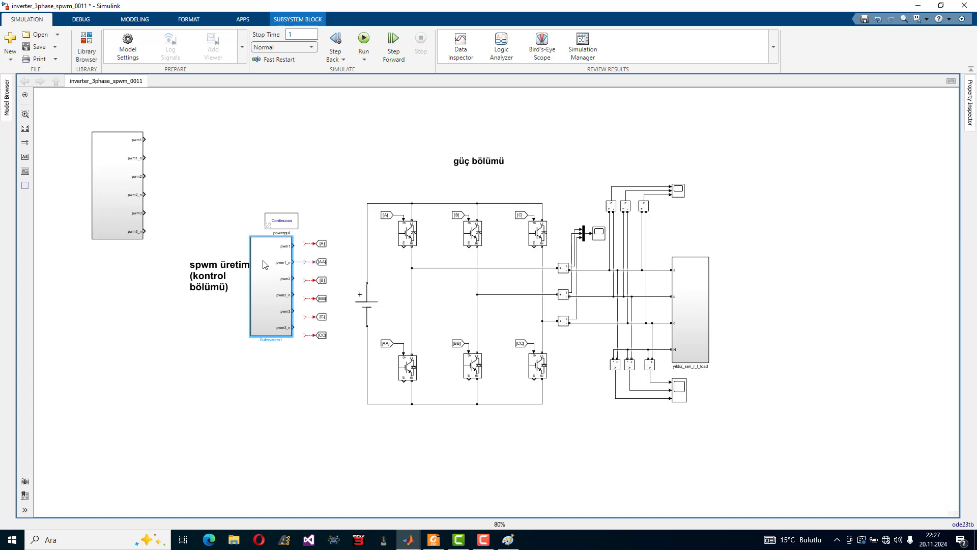
drag(250, 334, 248, 343)
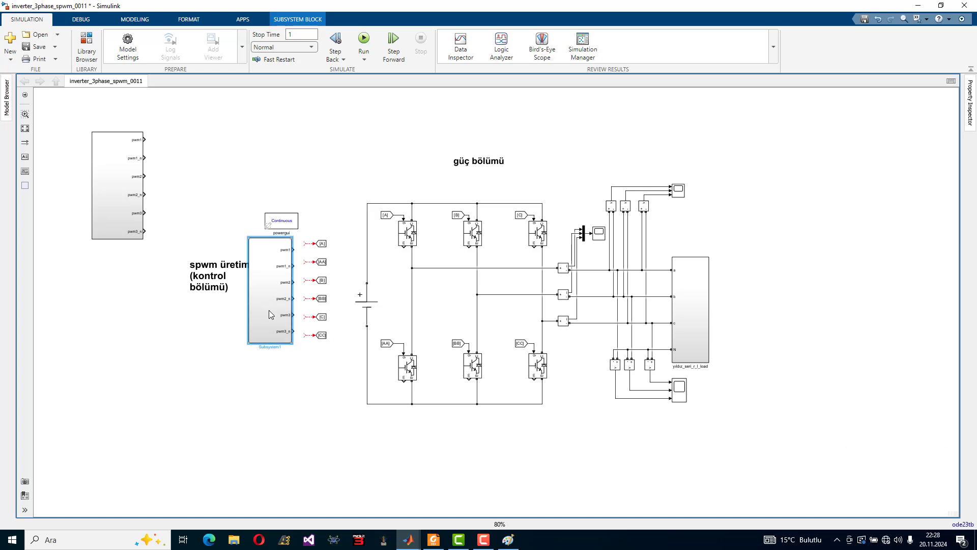
drag(267, 300, 272, 291)
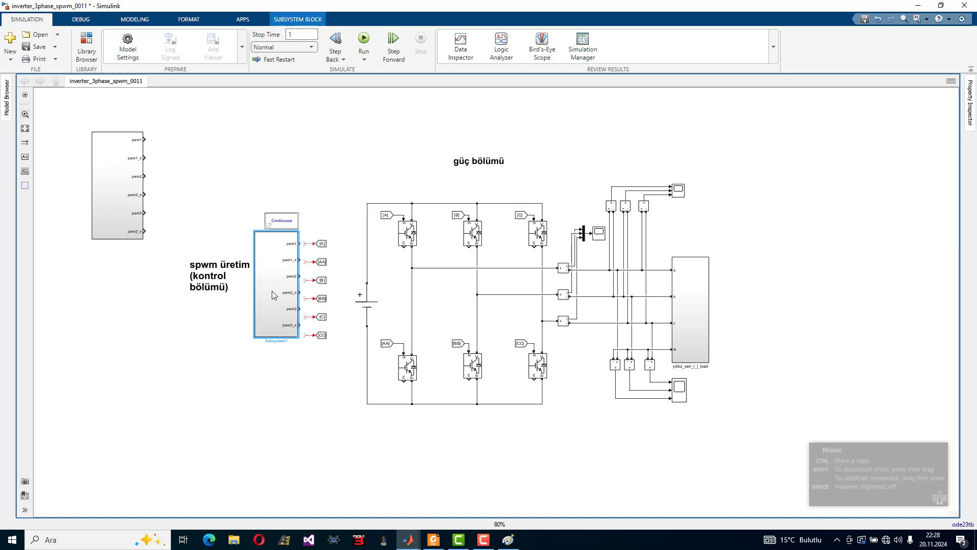
Stretch and align the dead-time subsystem so its six PWM outputs connect to the Goto tags [A], [AA], [B], [BB], [C] and [CC]
scroll(278, 282, up, 5)
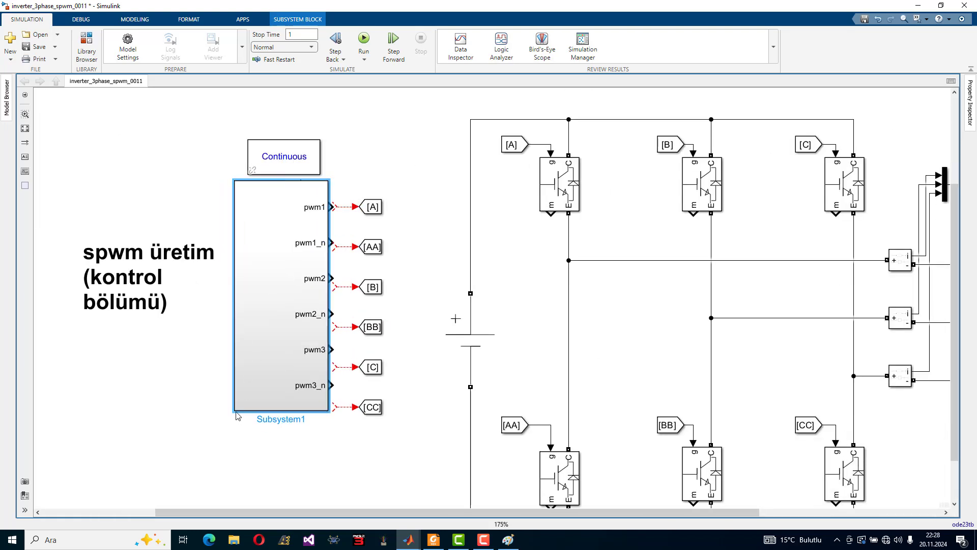
drag(235, 411, 230, 425)
drag(249, 386, 254, 391)
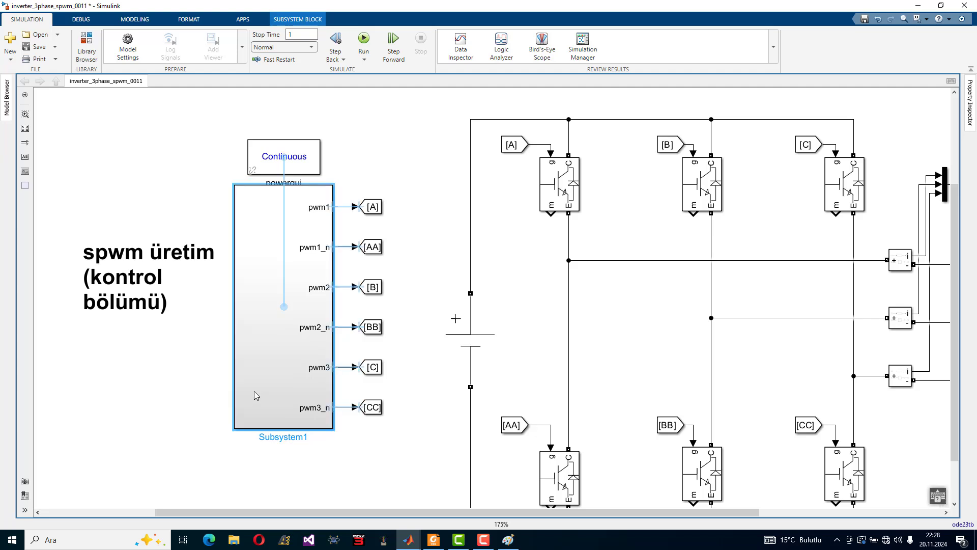
click(385, 459)
scroll(491, 303, down, 2)
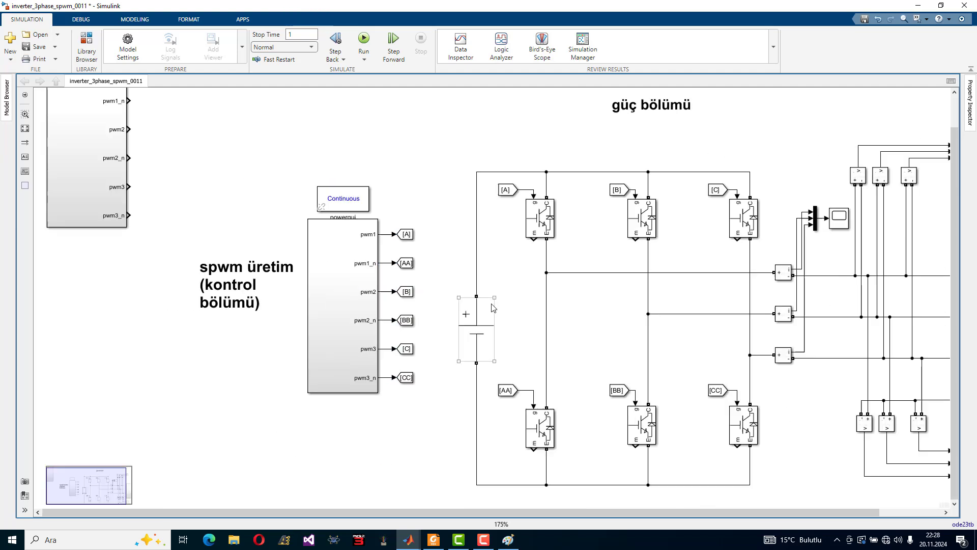
scroll(611, 305, down, 1)
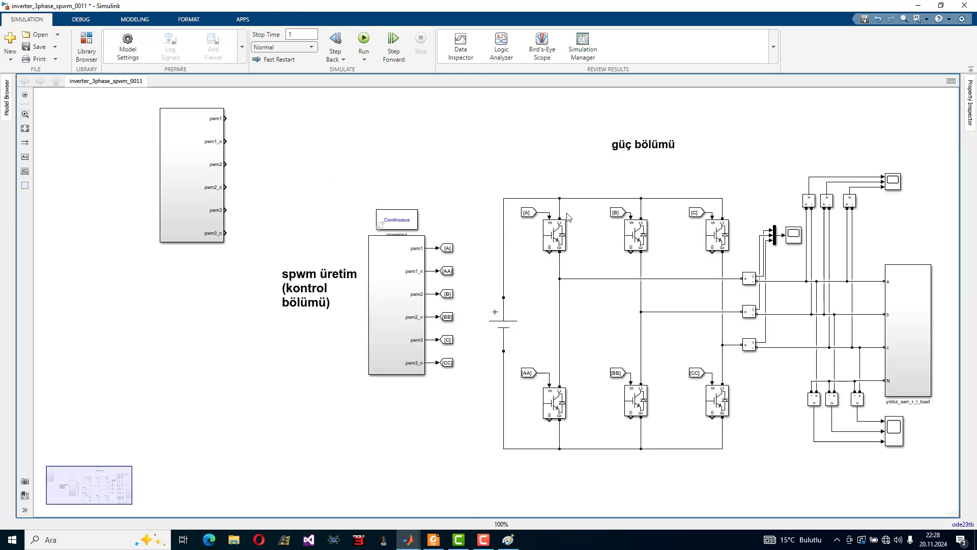
Run the simulation with the dead-time subsystem driving the inverter and examine the three phase currents in the current scope
click(364, 39)
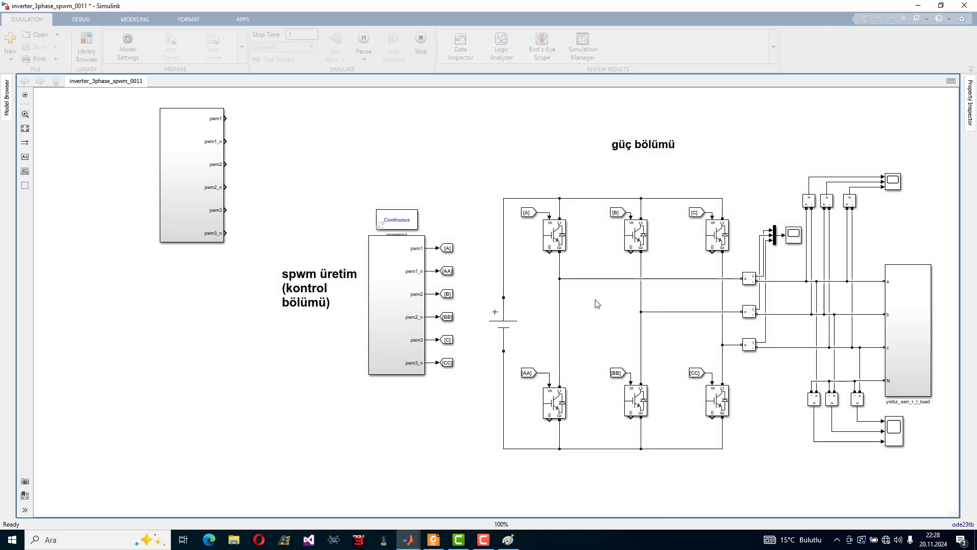
double_click(793, 235)
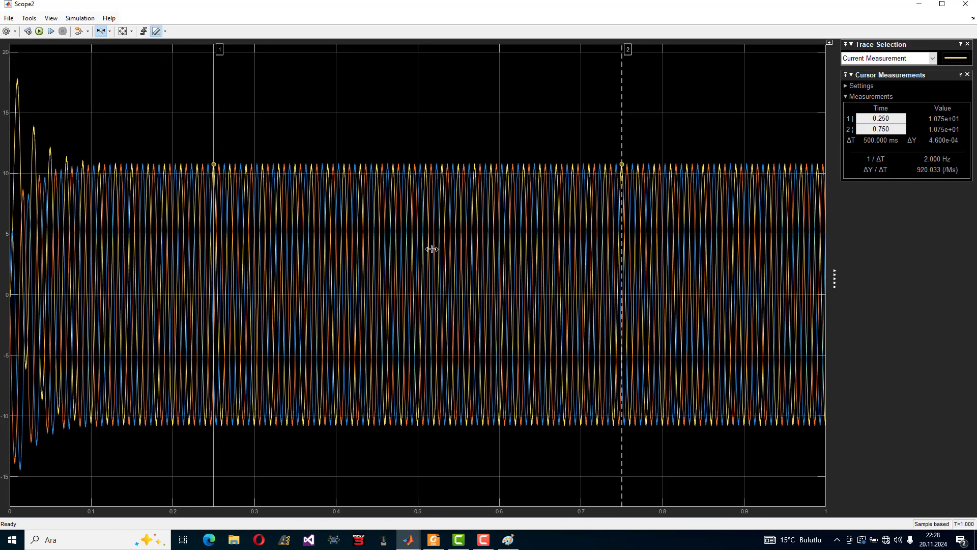
drag(459, 249, 344, 260)
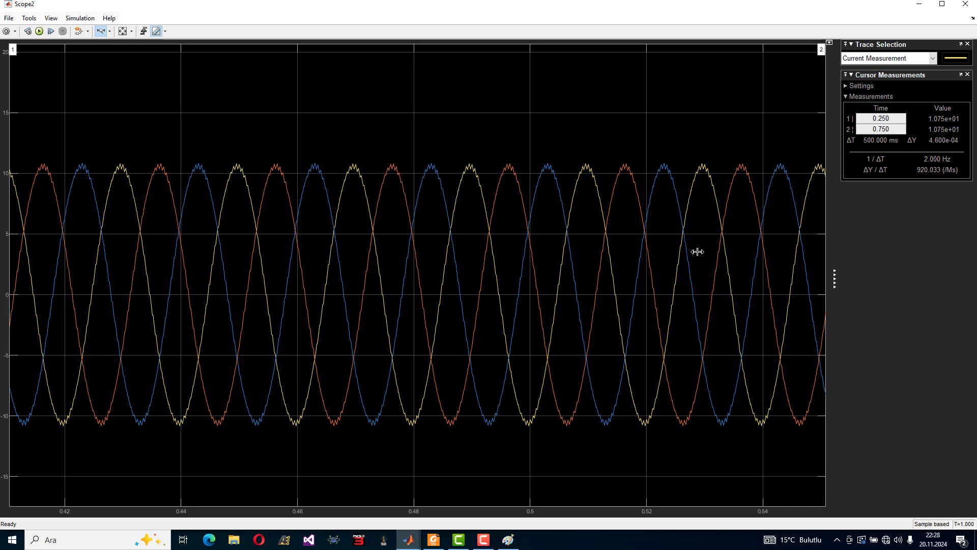
drag(697, 252, 515, 255)
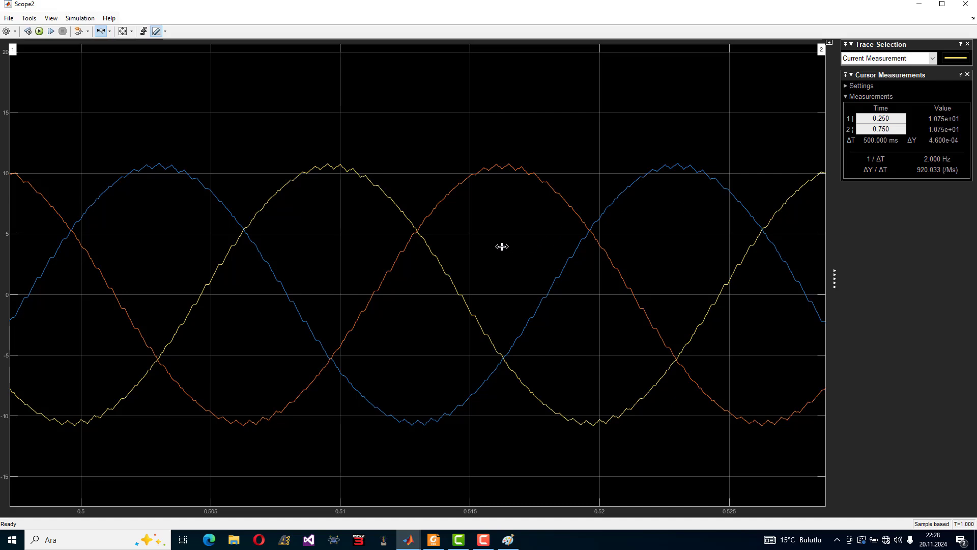
click(122, 31)
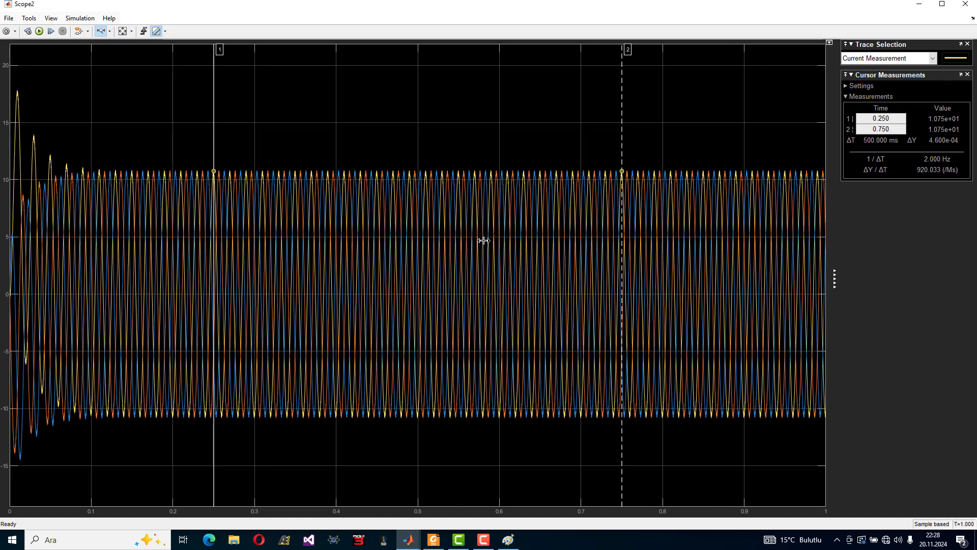
drag(316, 246, 495, 239)
click(965, 4)
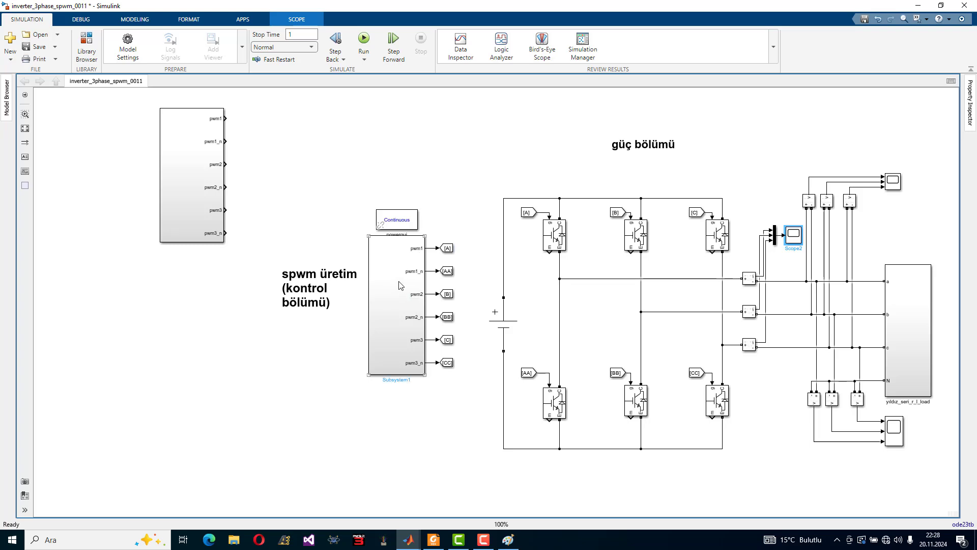
Undo the subsystem swap, restoring the original SPWM subsystem at the six Goto tags and the dead-time subsystem below it
key(ctrl+z)
key(ctrl+z)
key(ctrl+z)
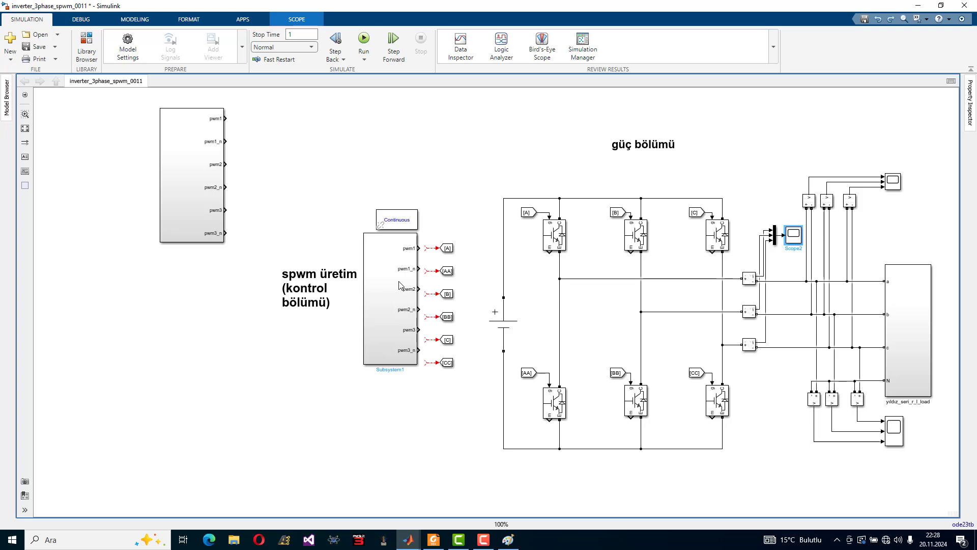
key(ctrl+y)
key(ctrl+y)
key(ctrl+y)
key(ctrl+y)
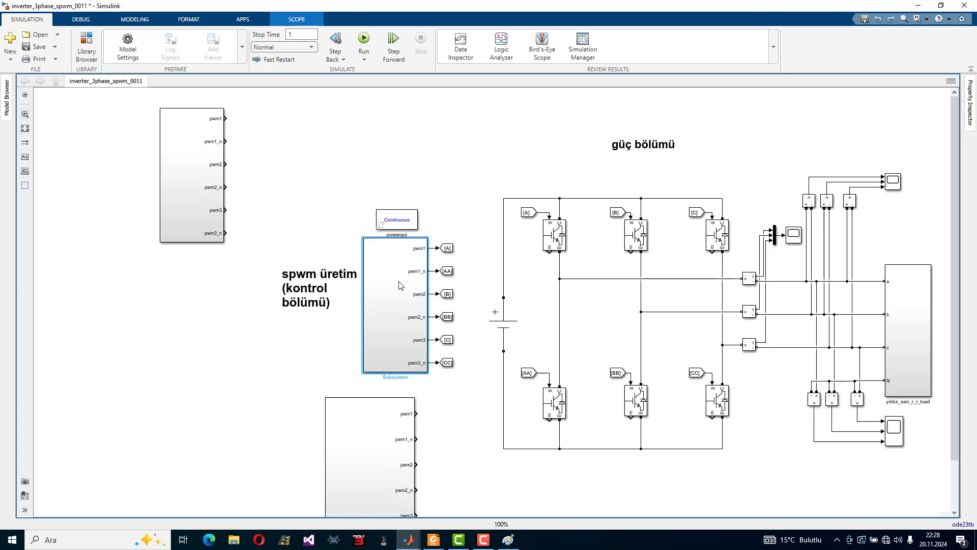
click(225, 408)
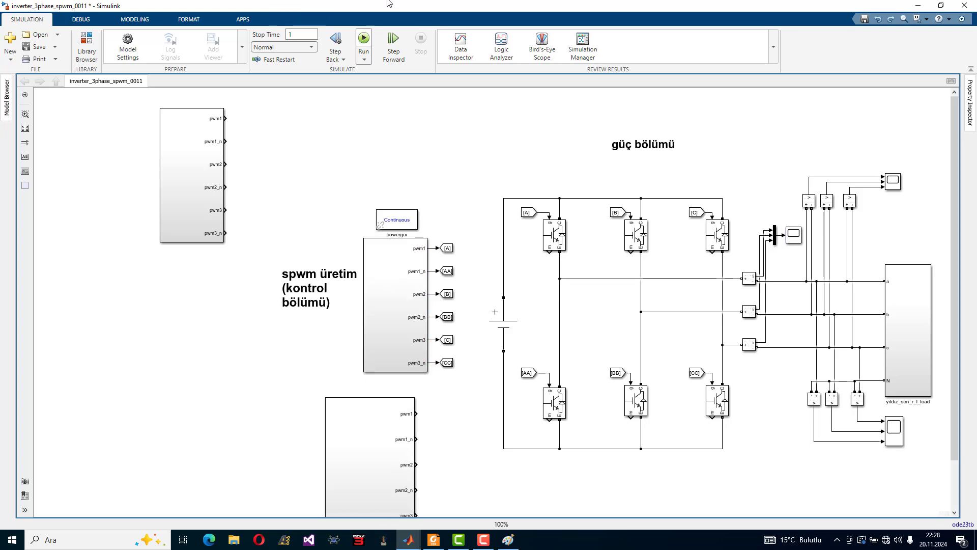
Run the simulation with the original SPWM subsystem and examine the three phase currents up close for comparison
click(363, 41)
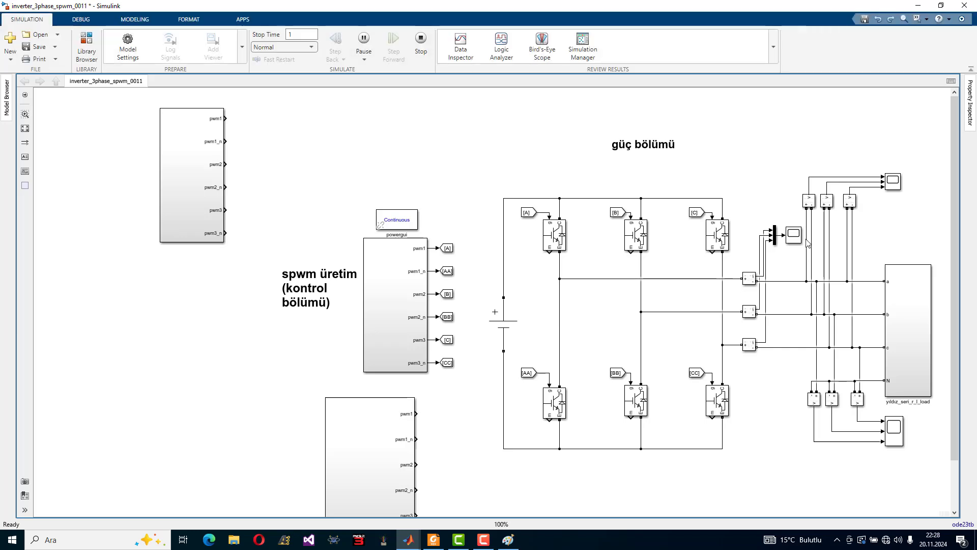
double_click(794, 235)
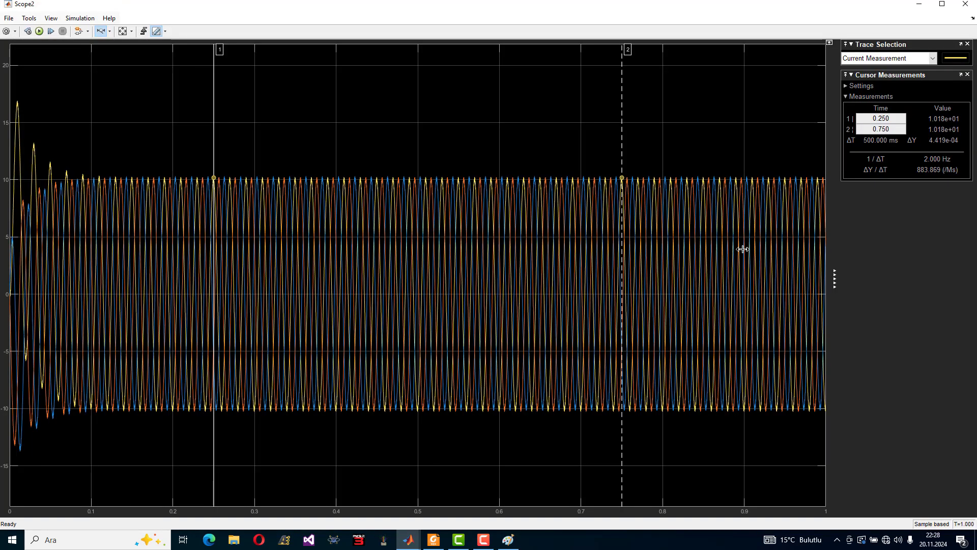
drag(738, 252, 515, 245)
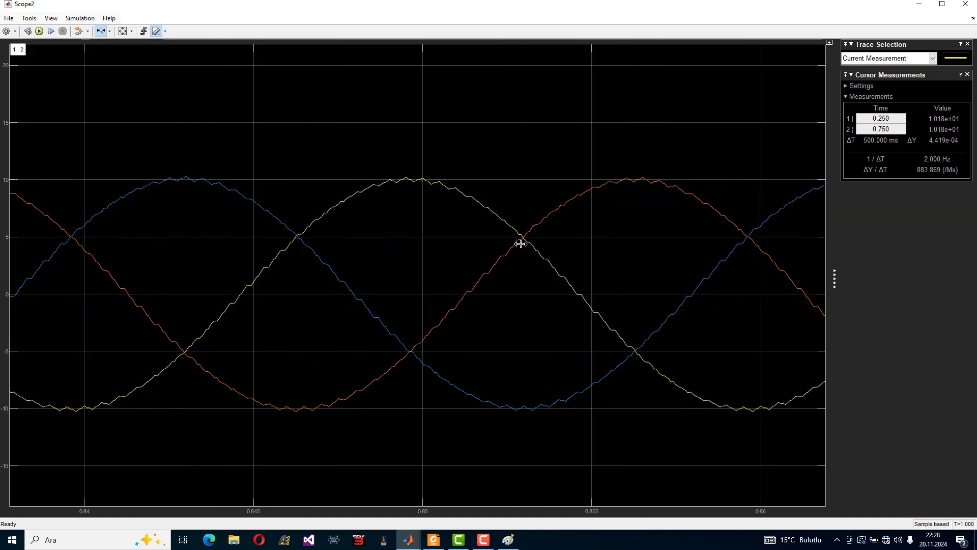
click(965, 4)
Move the unconnected dead-time subsystem into the empty area below the spare SPWM copy and check the contents of the wired subsystem
click(387, 399)
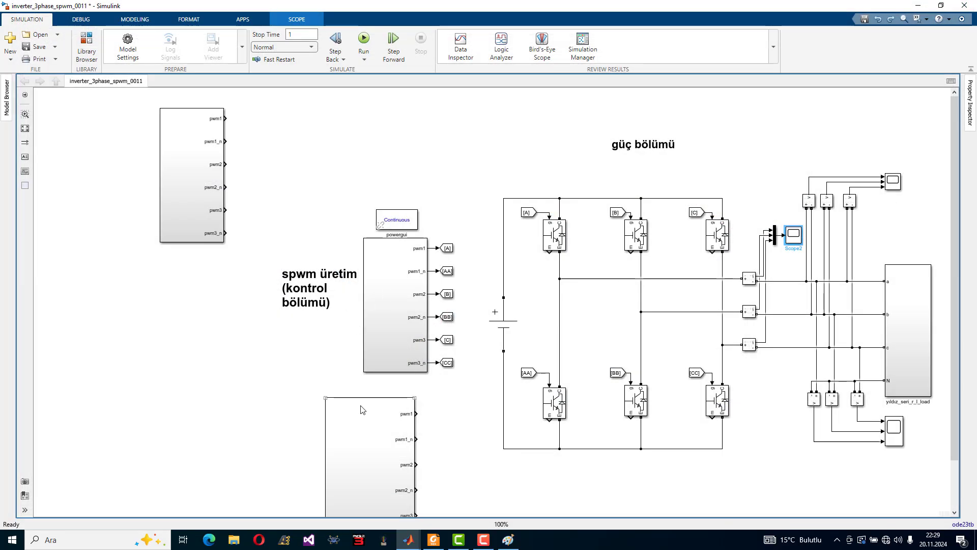
drag(358, 419, 153, 328)
click(401, 311)
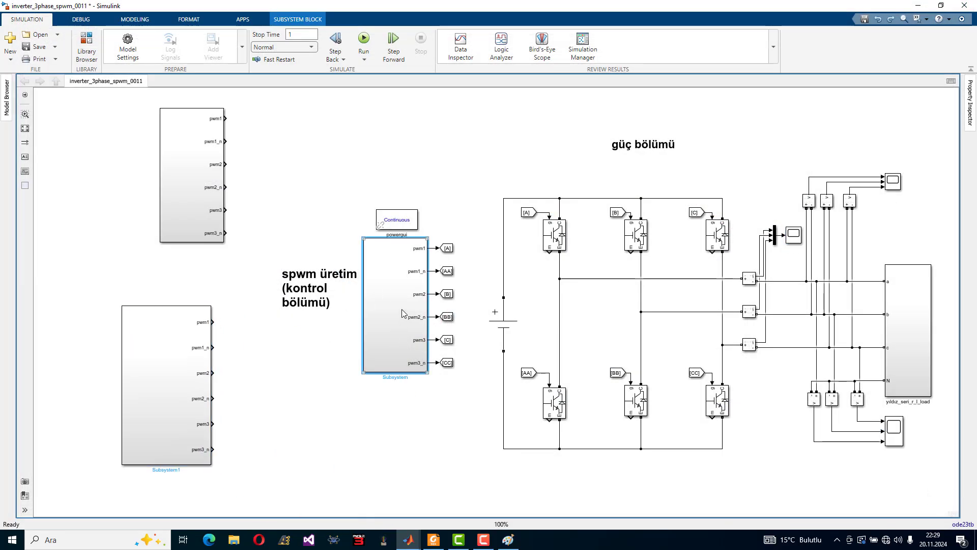
double_click(374, 306)
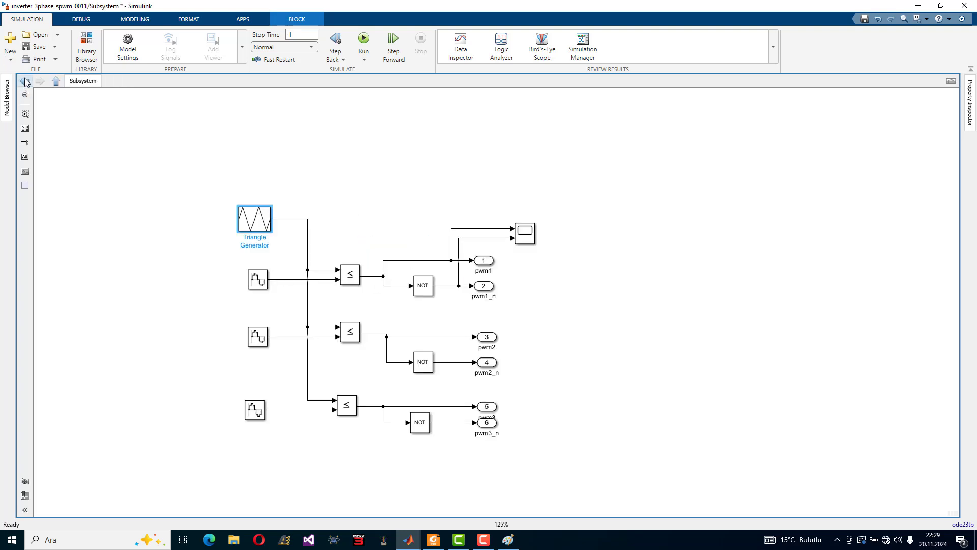
click(25, 81)
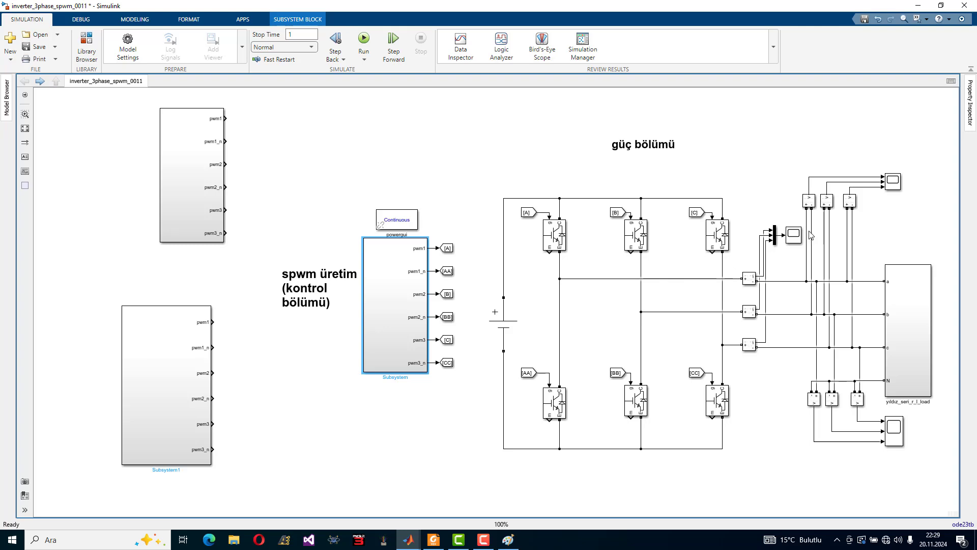
Examine the pulse pattern of the three load phase voltages up close in the lower three-input voltage scope
click(897, 434)
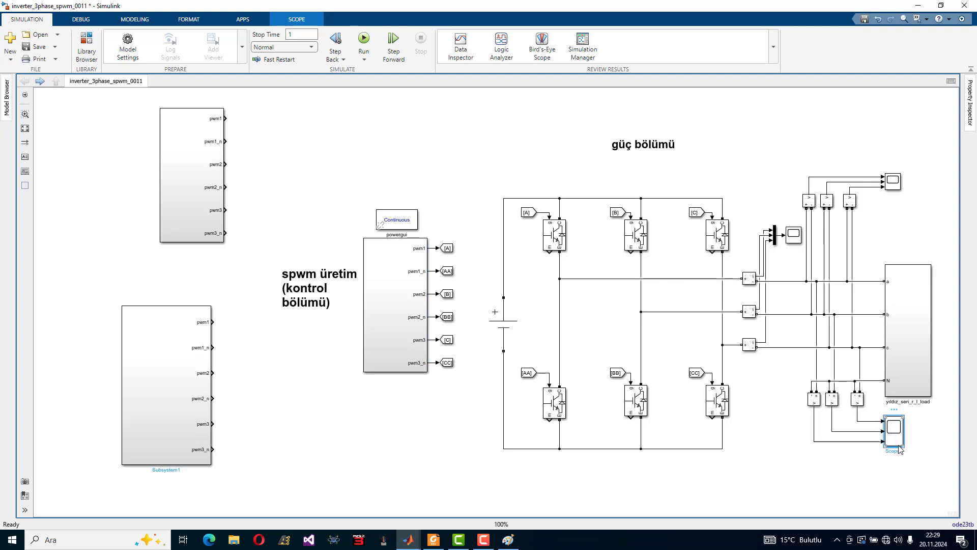
double_click(898, 445)
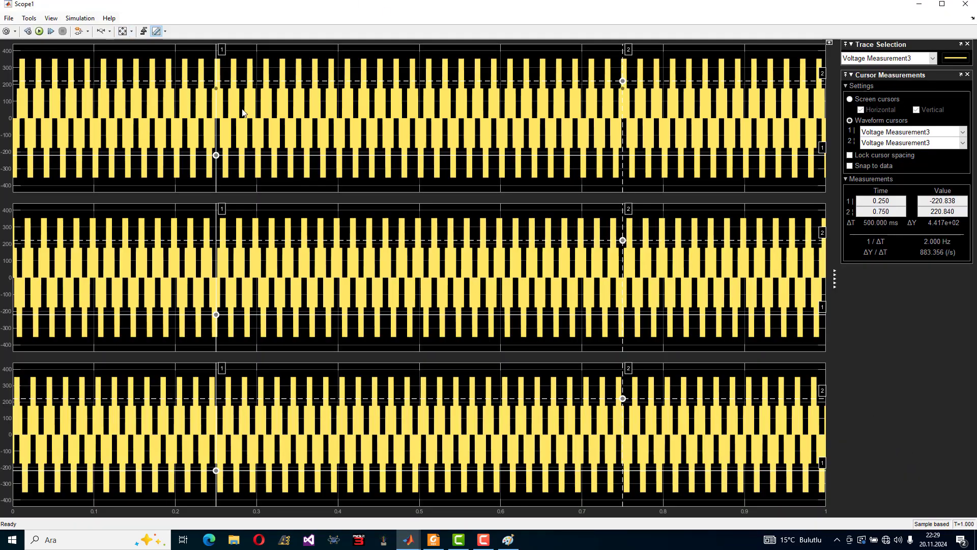
click(101, 31)
click(243, 117)
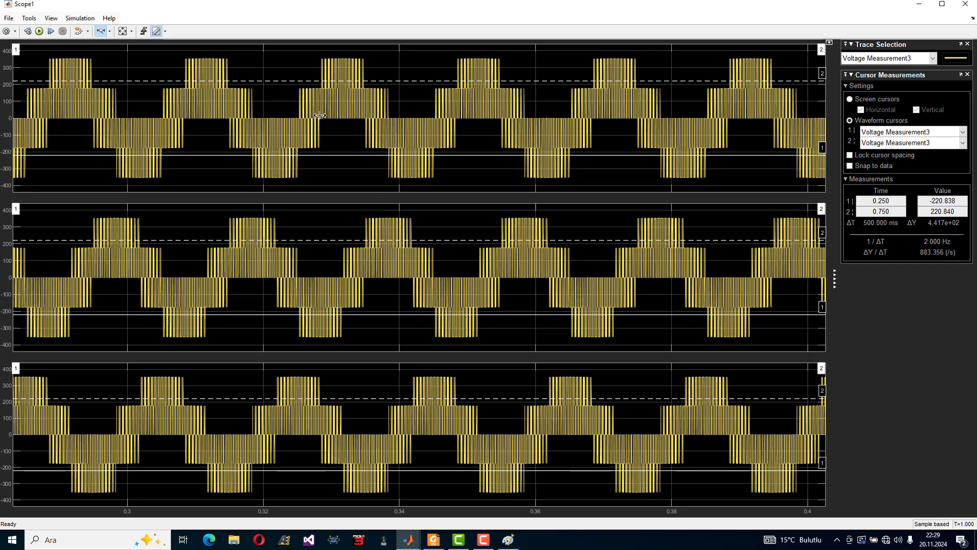
click(328, 117)
click(123, 32)
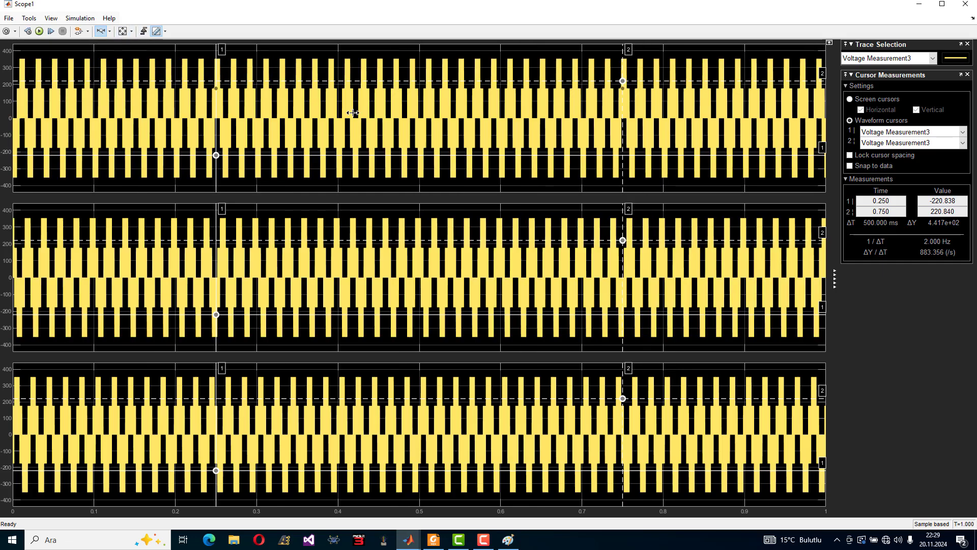
drag(350, 113, 301, 103)
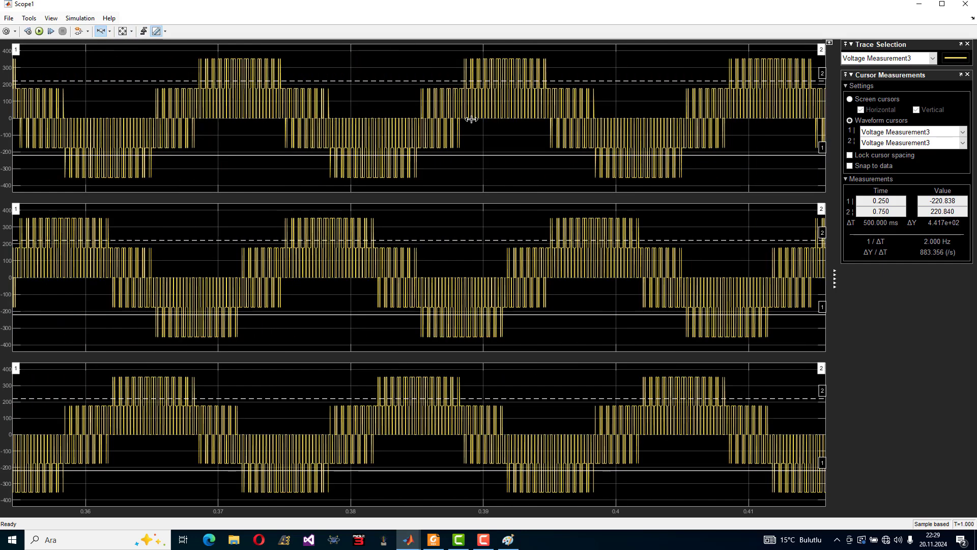
click(965, 3)
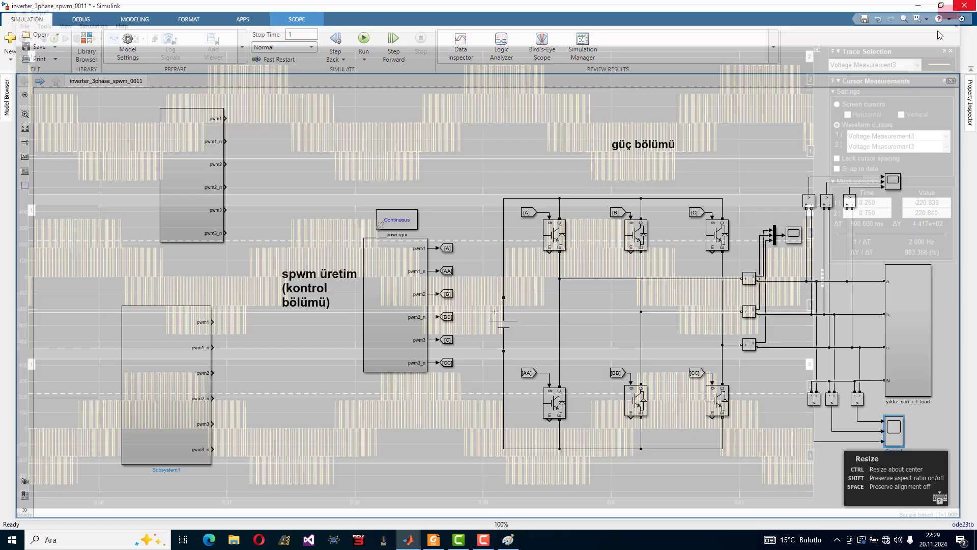
Move the dead-time subsystem slightly closer to the spare SPWM copy and rename it spwm_dead_time
click(346, 300)
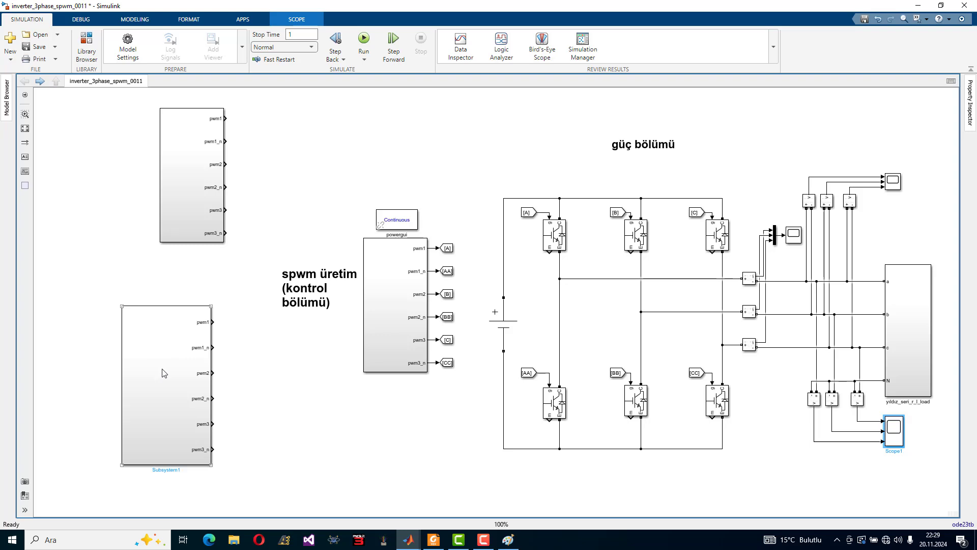
drag(163, 371, 184, 346)
double_click(180, 444)
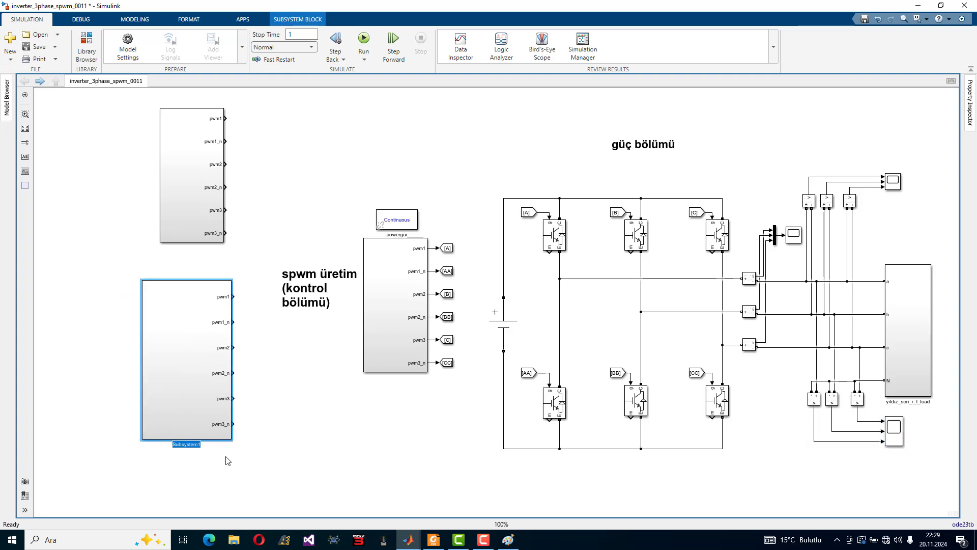
text(spwm_dead_time)
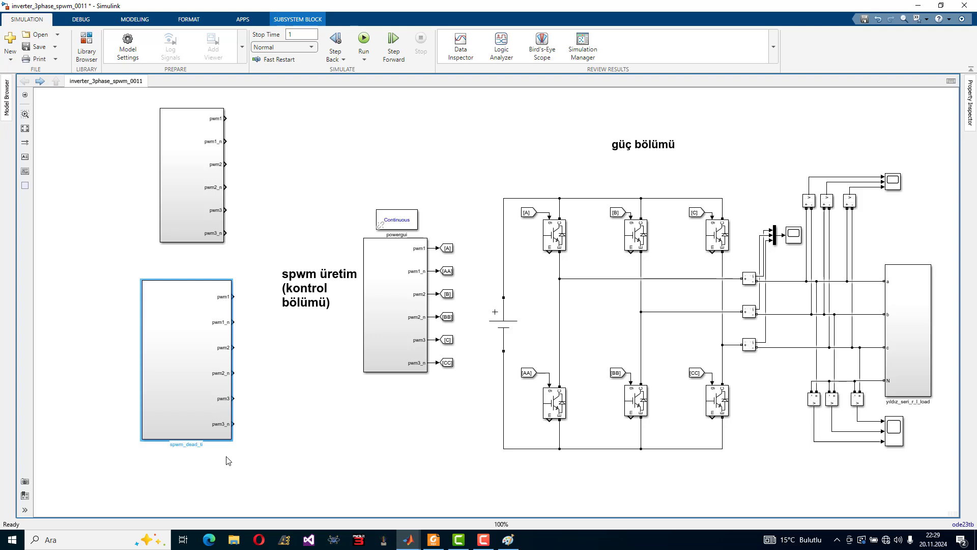
click(307, 429)
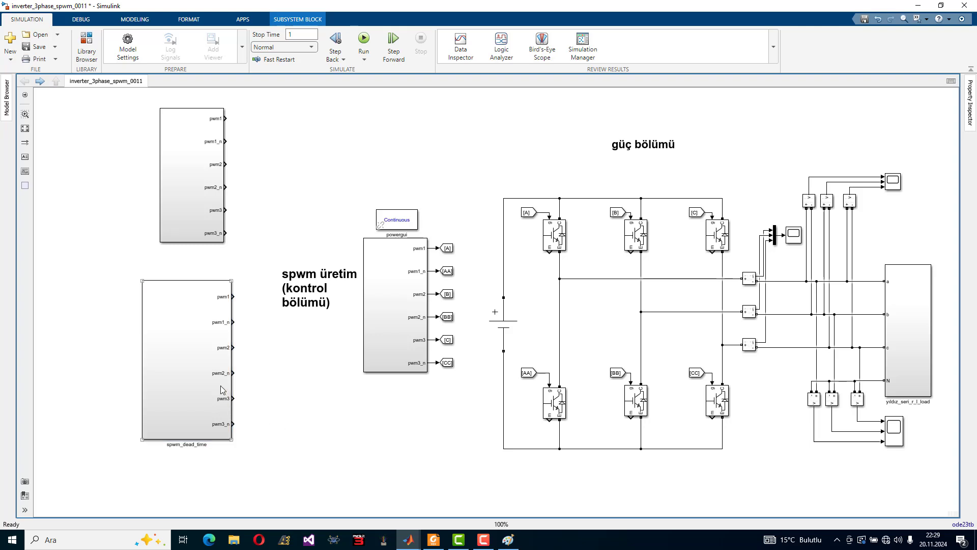
Check the carrier frequency and the first sine wave's amplitude inside the spwm_dead_time subsystem, and return to the main diagram
double_click(190, 380)
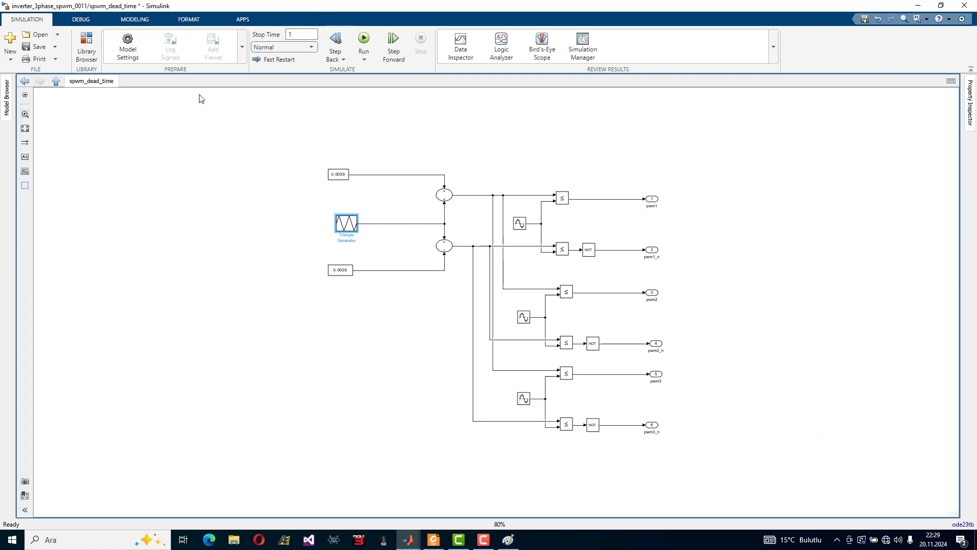
double_click(347, 222)
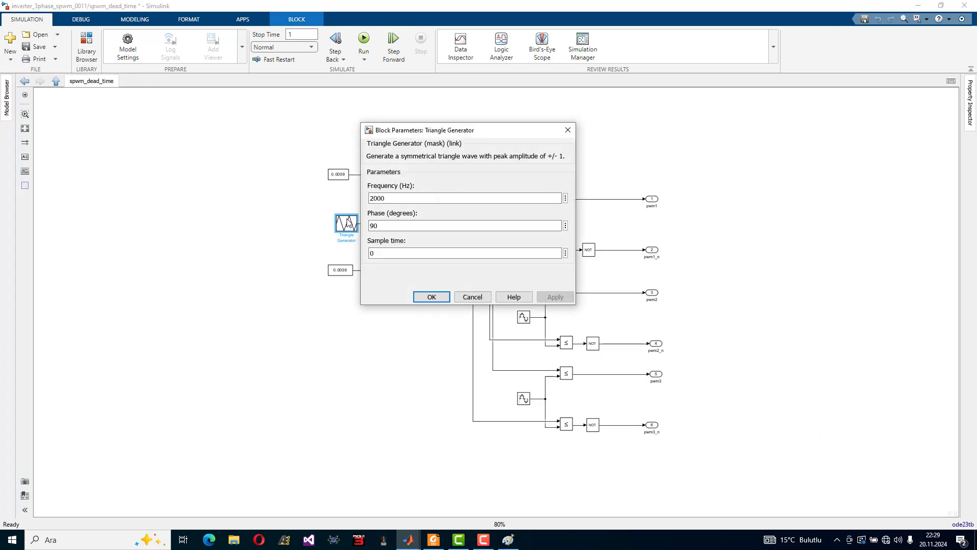
click(565, 130)
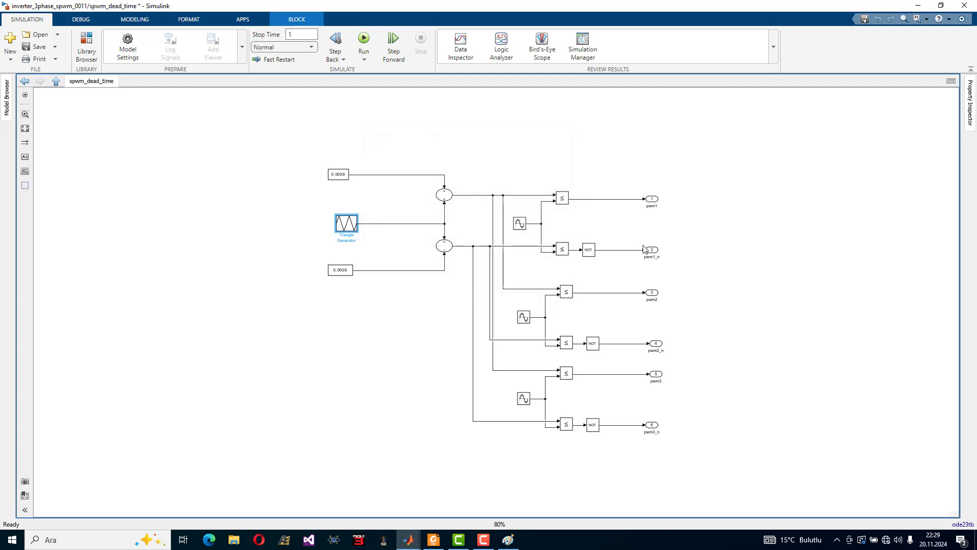
double_click(522, 226)
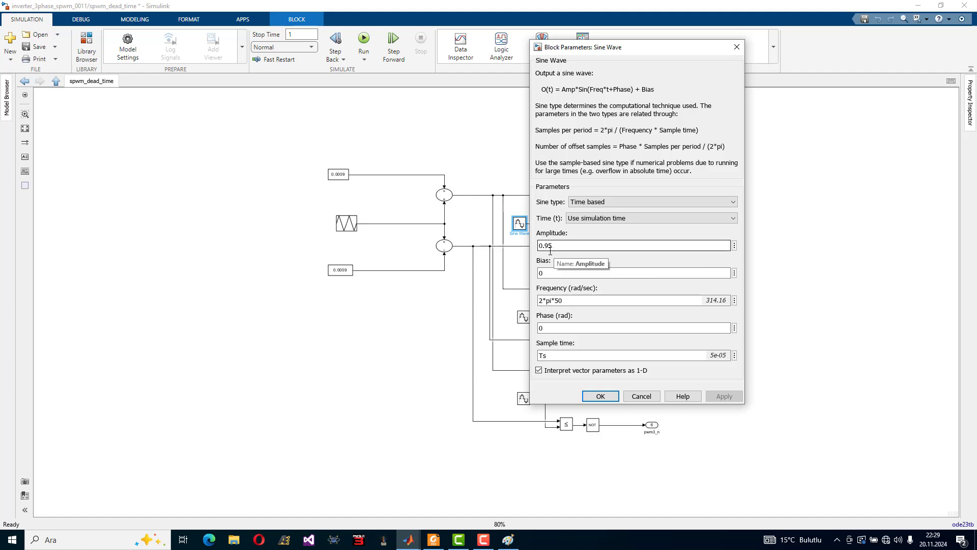
click(736, 47)
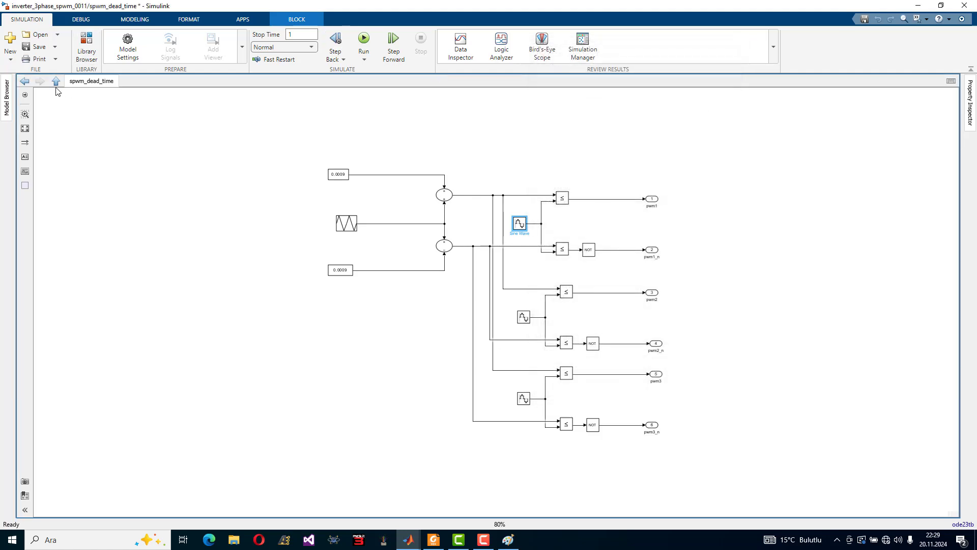
click(56, 81)
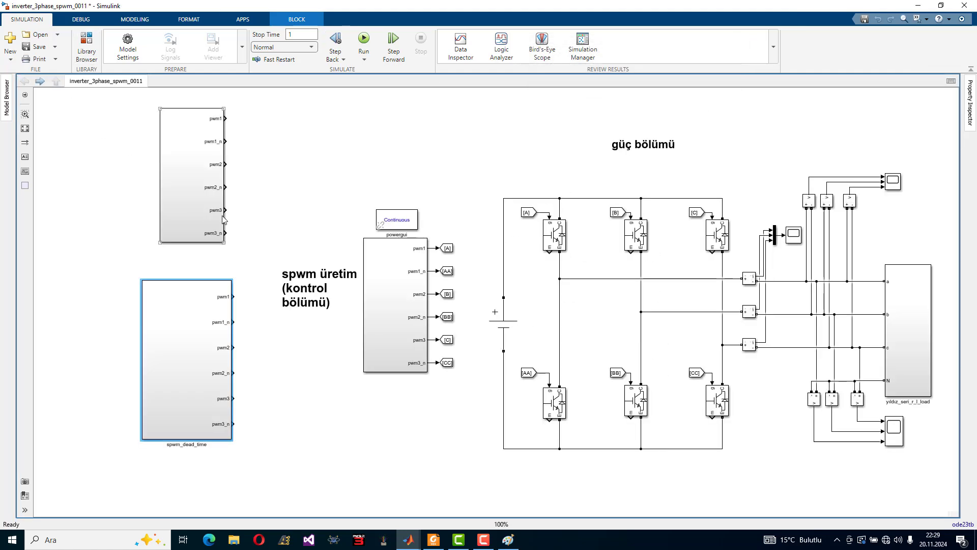
Set the amplitude of the first sine wave inside the wired SPWM subsystem to 0.95
double_click(378, 264)
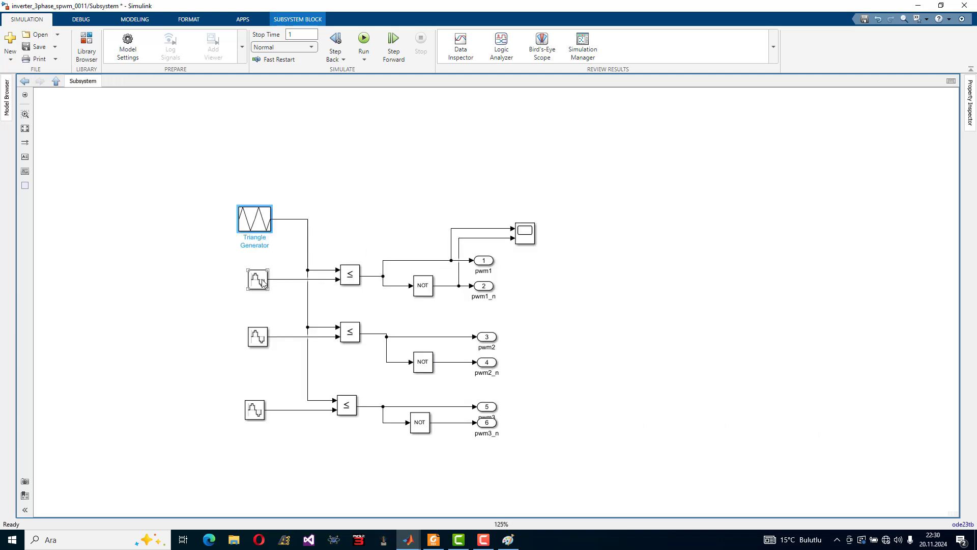
double_click(263, 283)
double_click(294, 300)
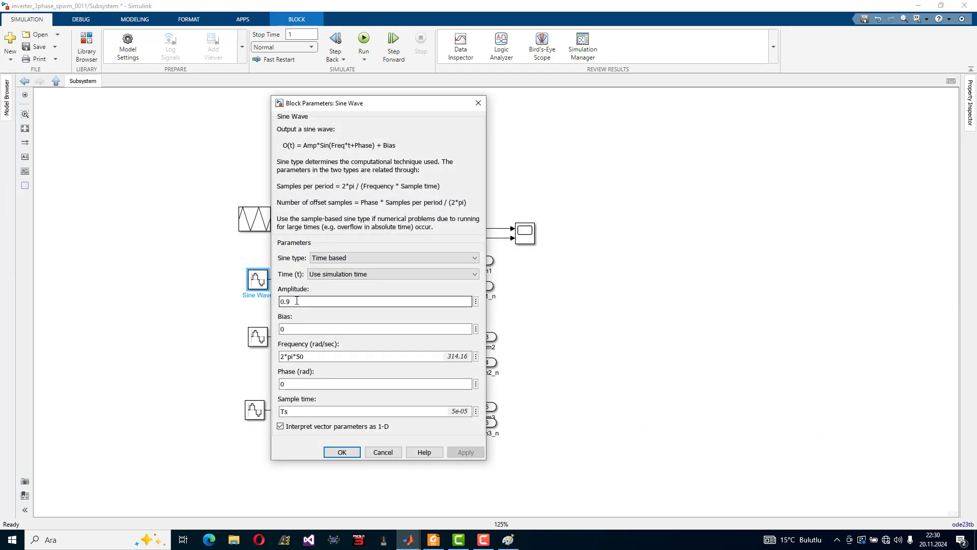
text(5)
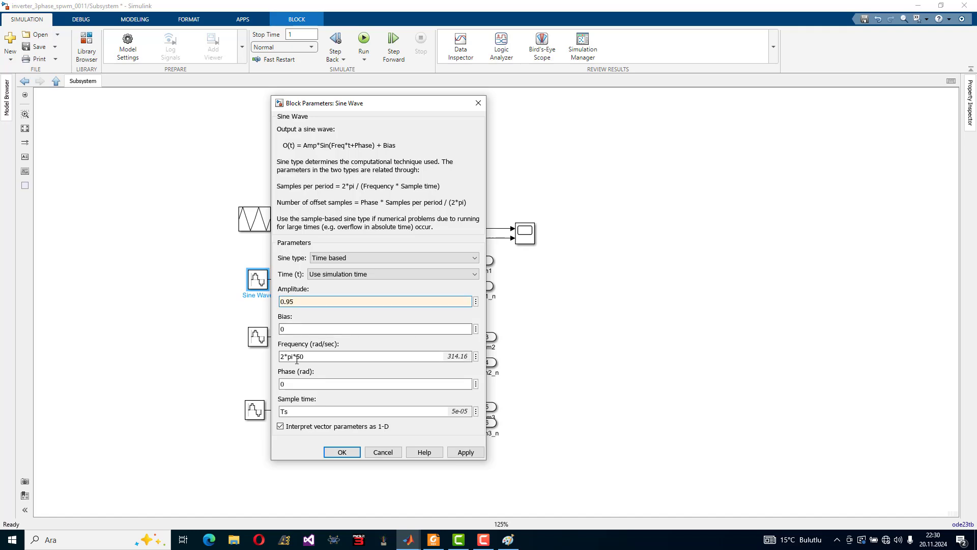
click(343, 451)
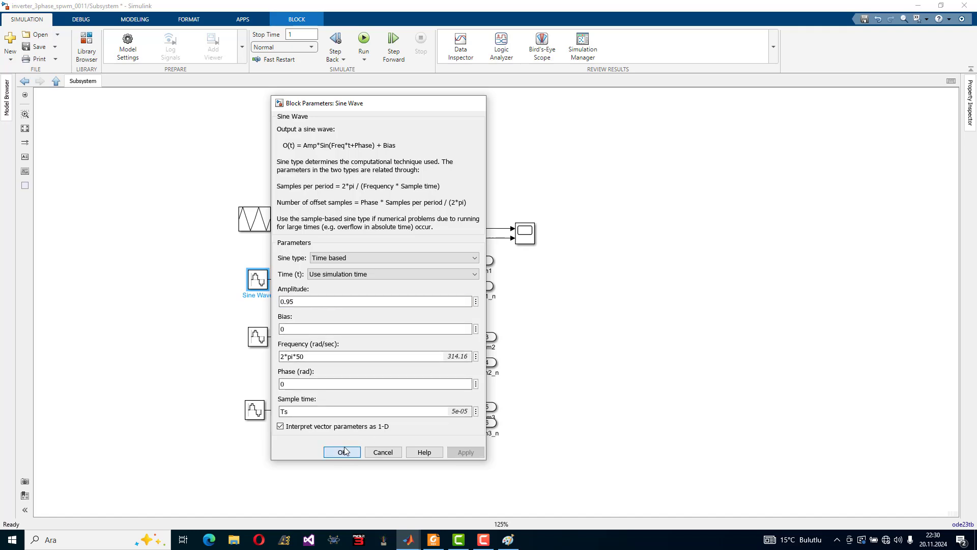
Set the amplitudes of the second and third sine waves to 0.95 and return to the main diagram
double_click(258, 335)
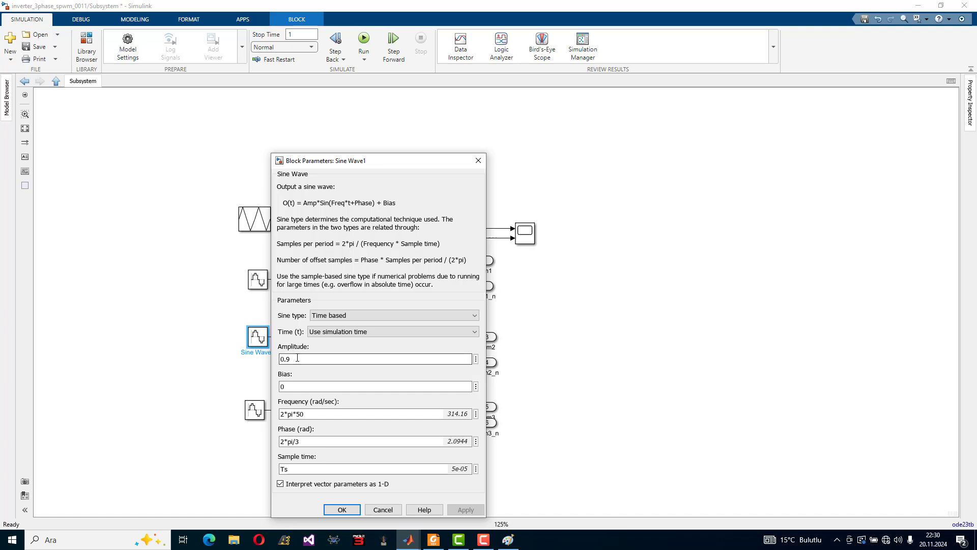
click(297, 358)
text(5)
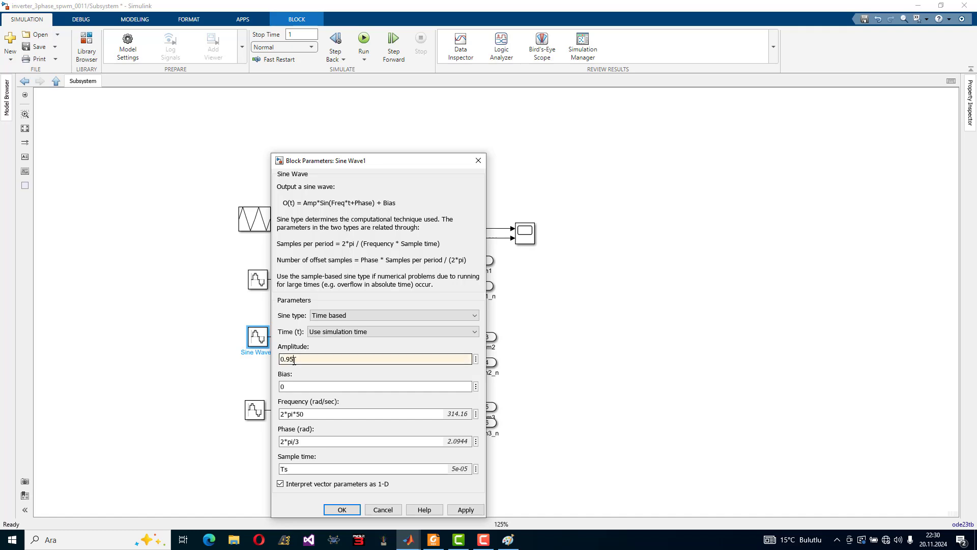
click(340, 510)
double_click(257, 410)
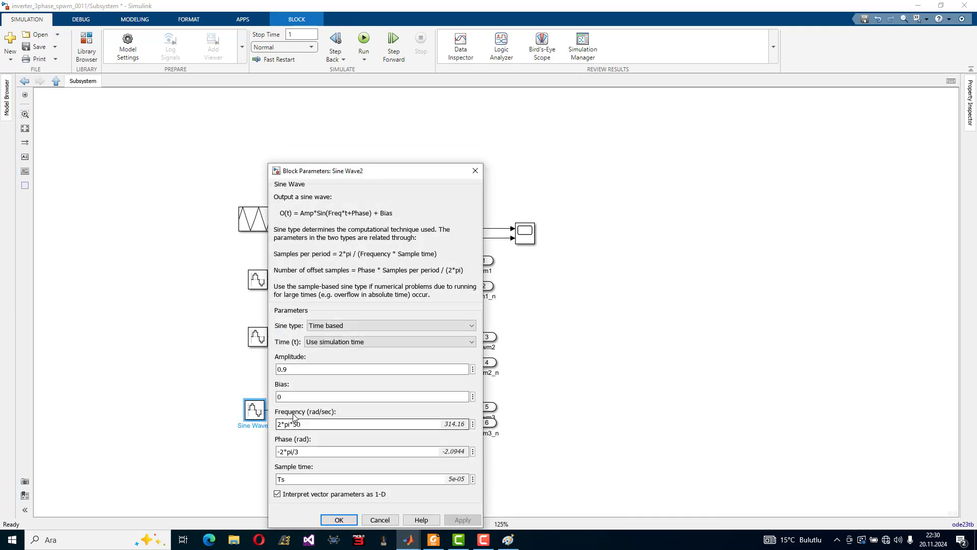
click(298, 369)
text(5)
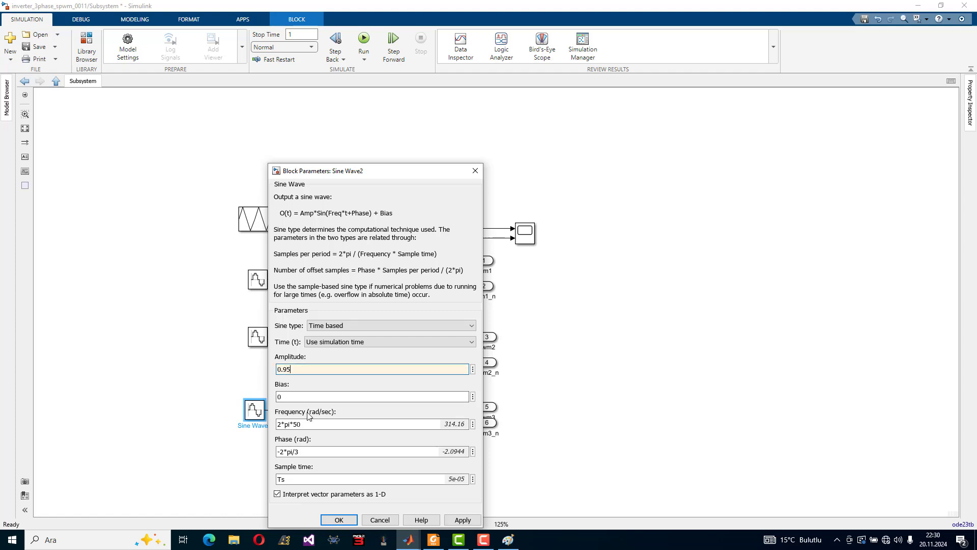
click(340, 519)
click(54, 81)
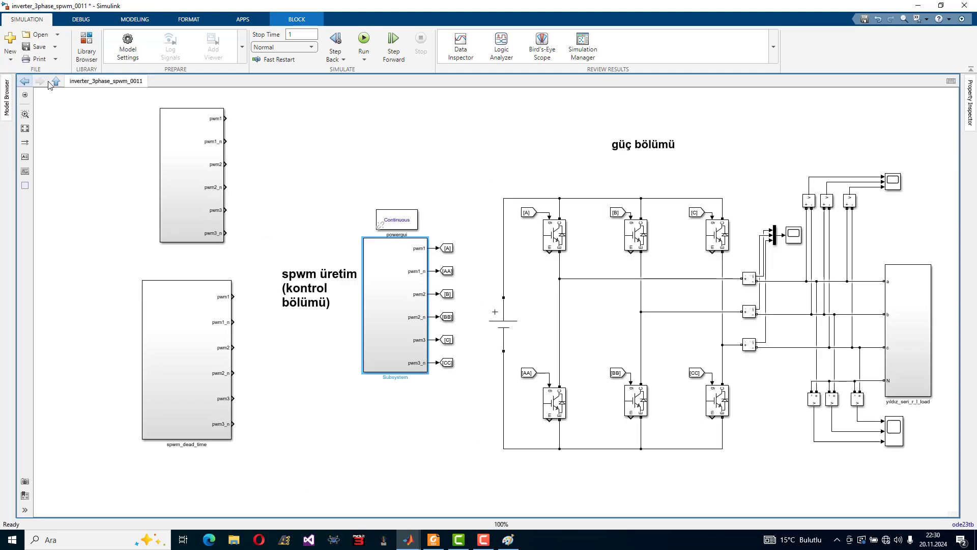
Run the simulation with the original SPWM subsystem and examine the phase-current ripple up close in the current scope
click(363, 40)
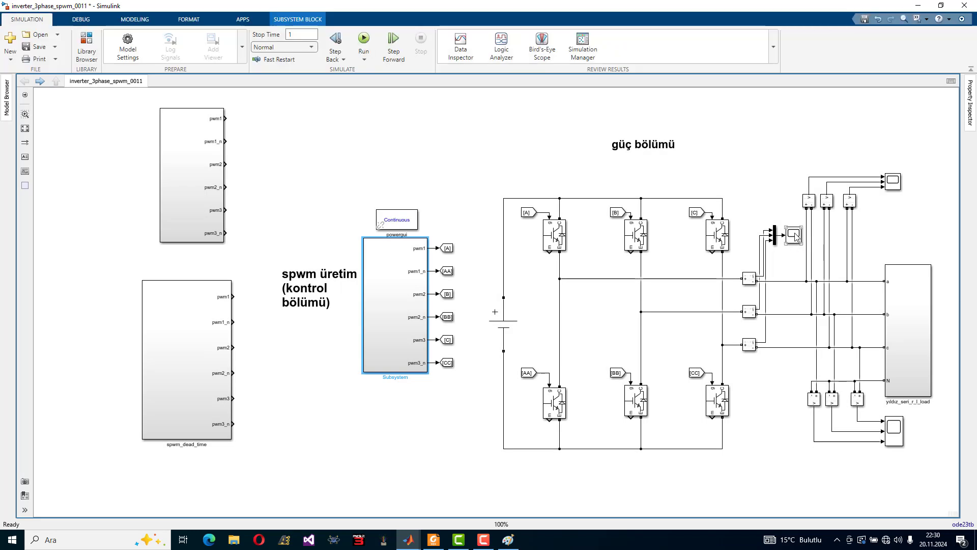
double_click(794, 235)
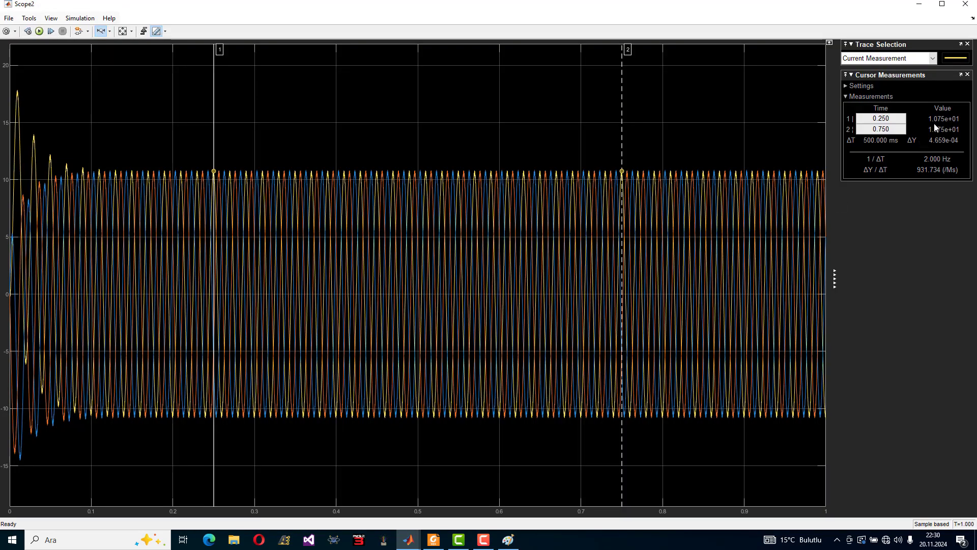
drag(684, 234, 576, 238)
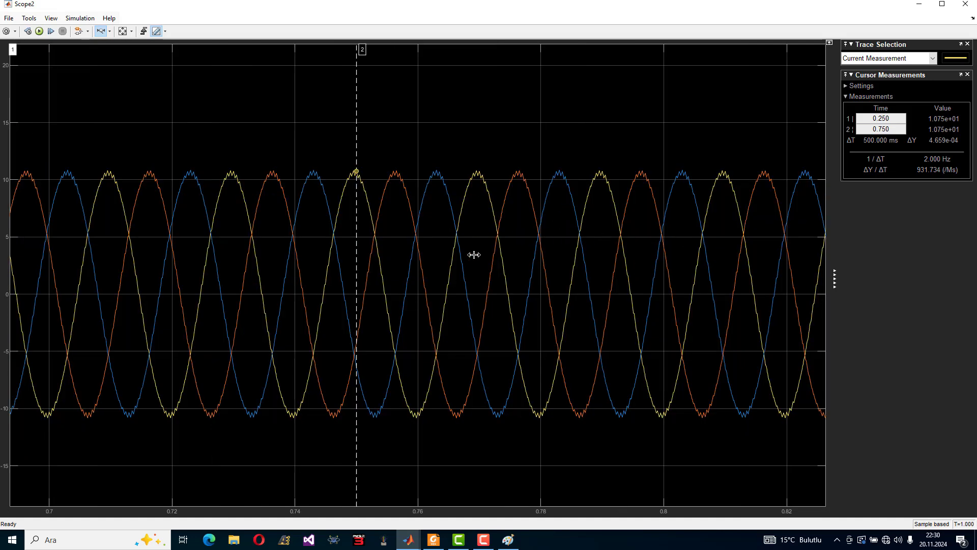
drag(627, 255, 474, 255)
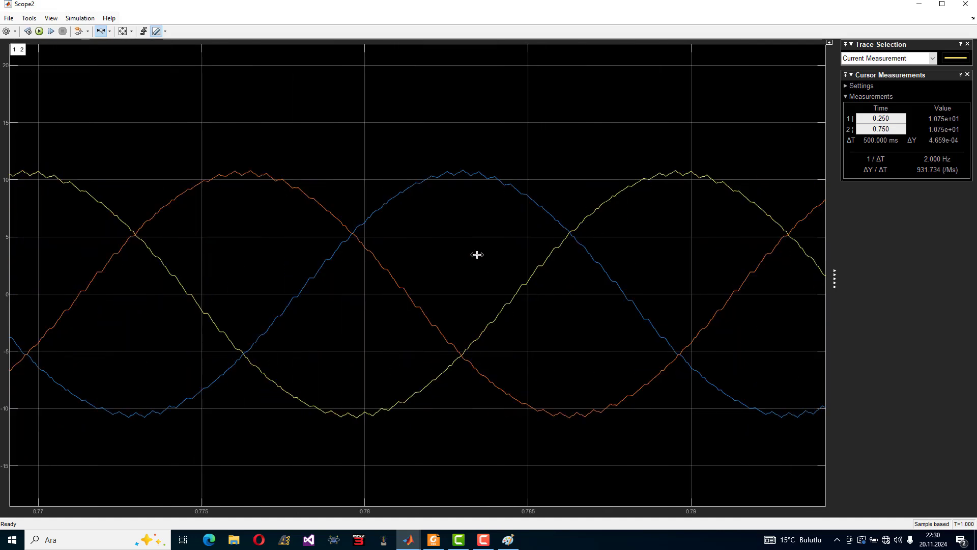
click(123, 31)
drag(344, 253, 402, 218)
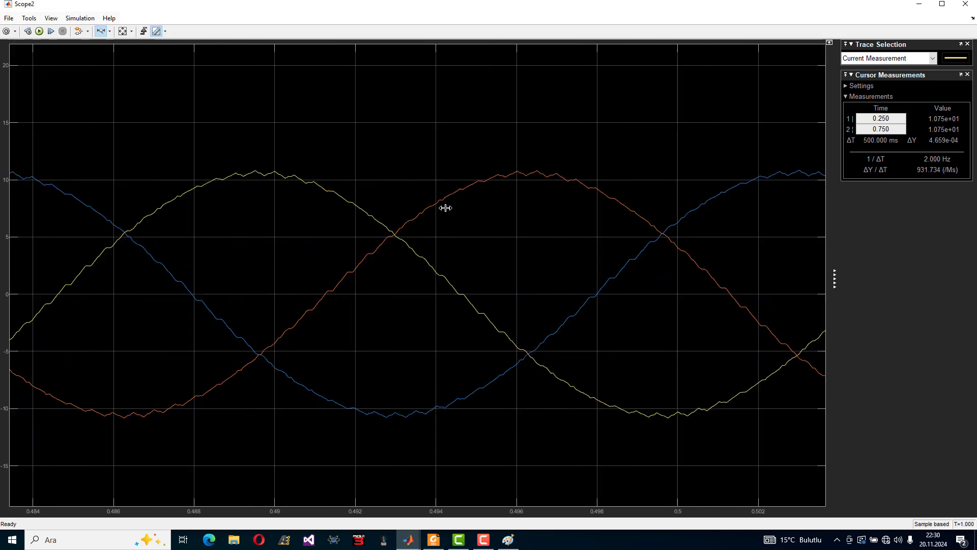
click(965, 5)
Replace the wired SPWM subsystem with spwm_dead_time, resizing it so its six PWM outputs connect to the Goto tags A to CC
click(364, 281)
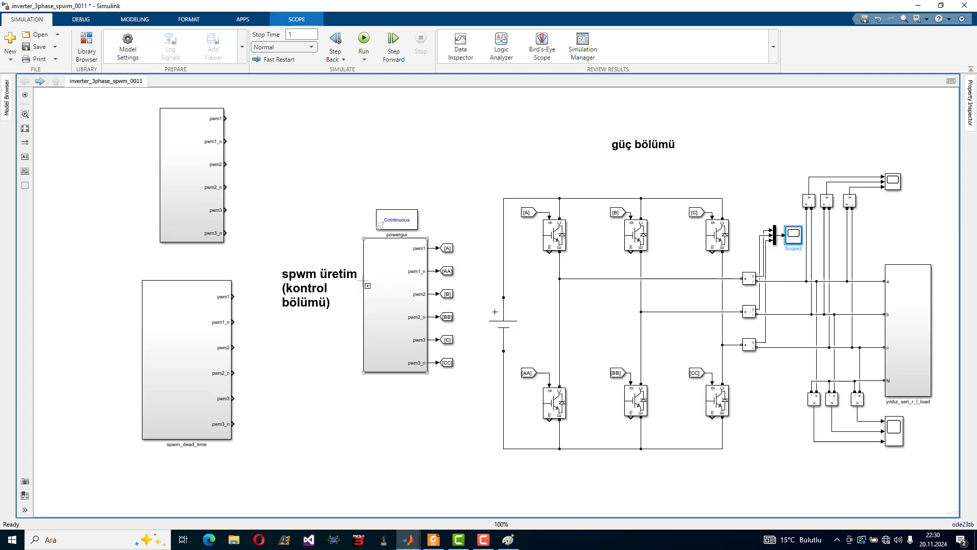
key(Delete)
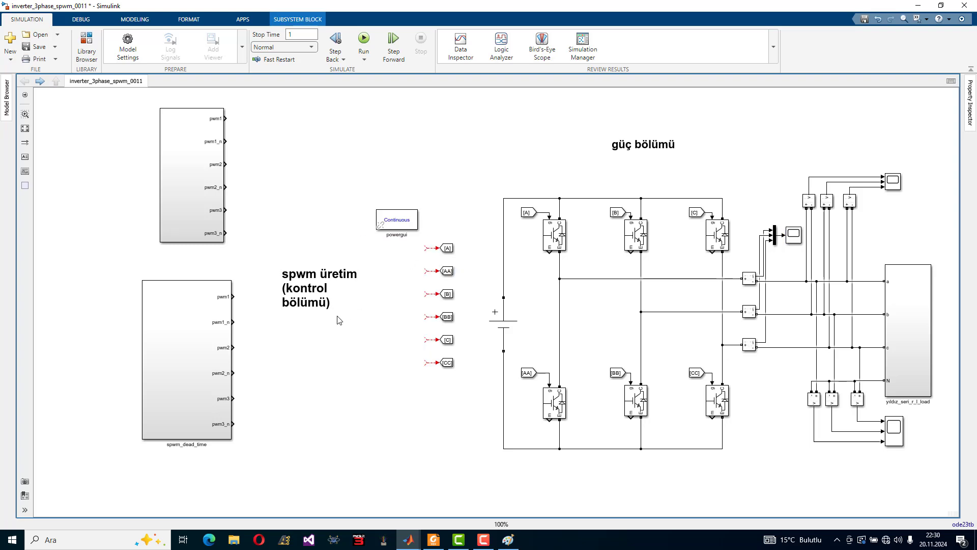
mouse_move(166, 372)
mouse_down()
mouse_move(368, 338)
mouse_move(330, 379)
mouse_up()
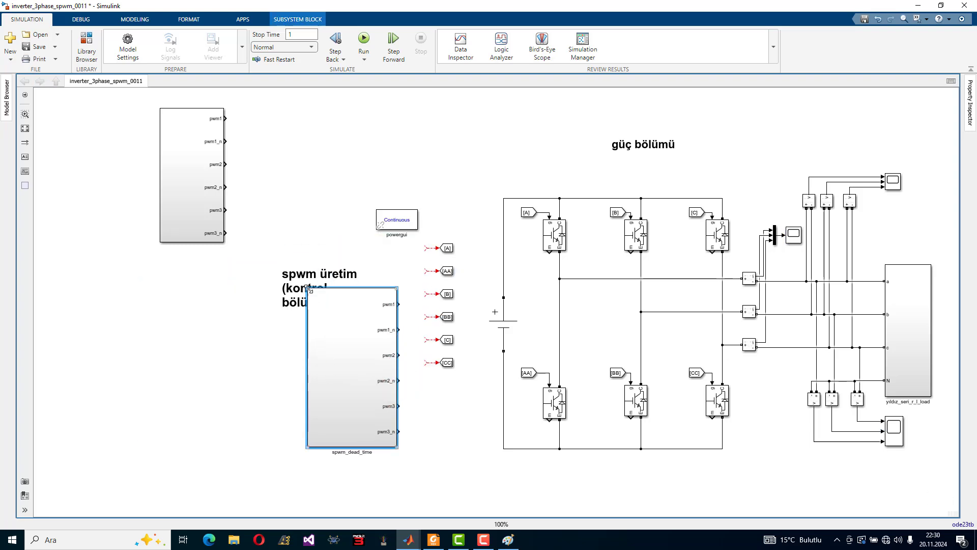
drag(308, 289, 373, 308)
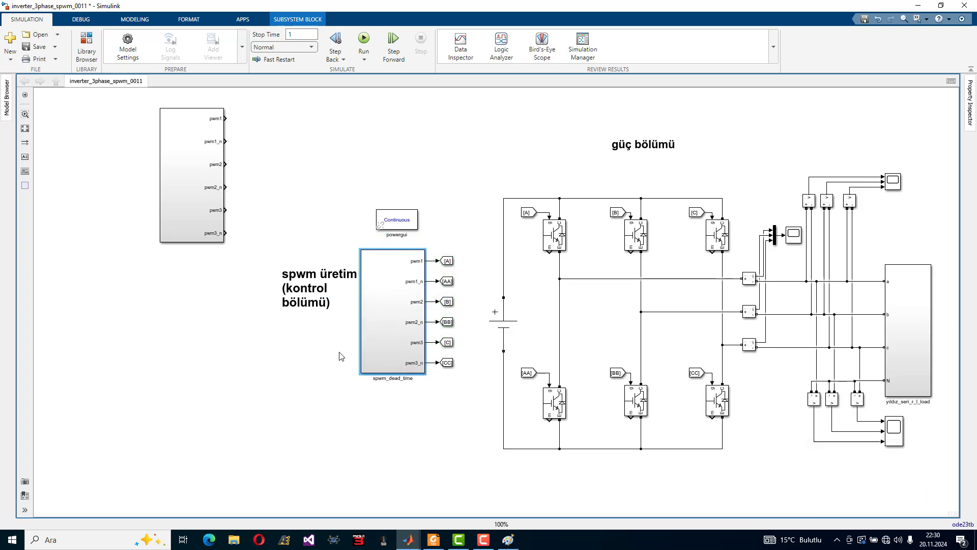
Run the simulation with spwm_dead_time wired in and examine the three phase currents up close in the current scope
click(363, 40)
double_click(794, 236)
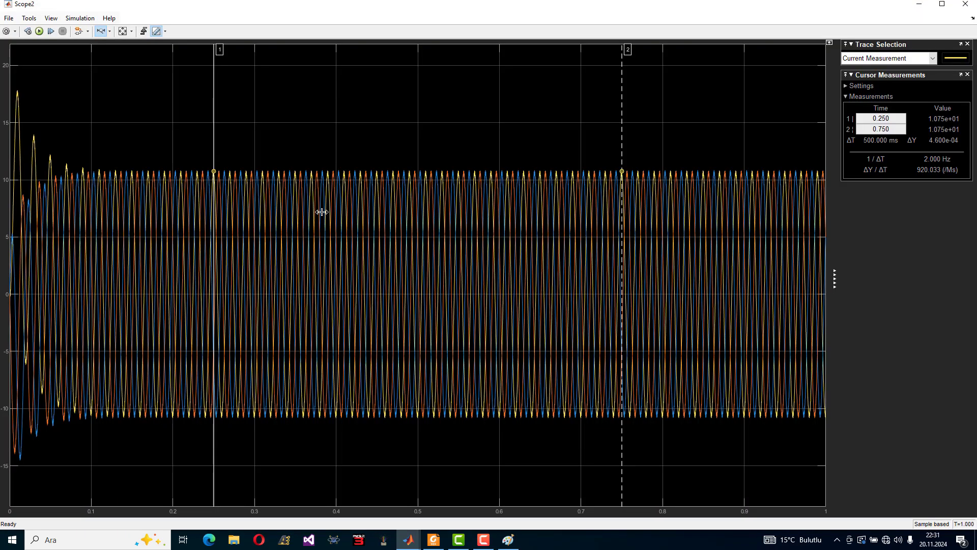
drag(322, 212, 492, 246)
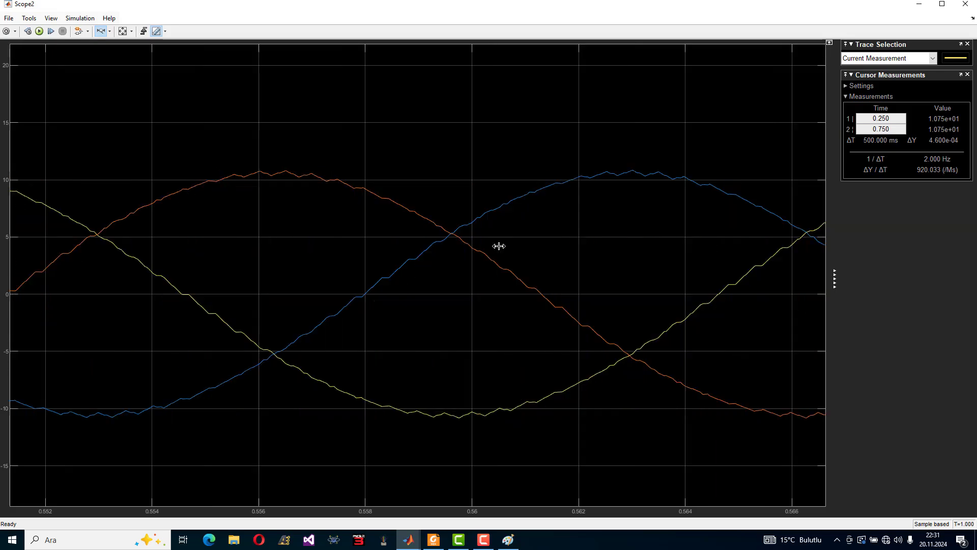
click(965, 4)
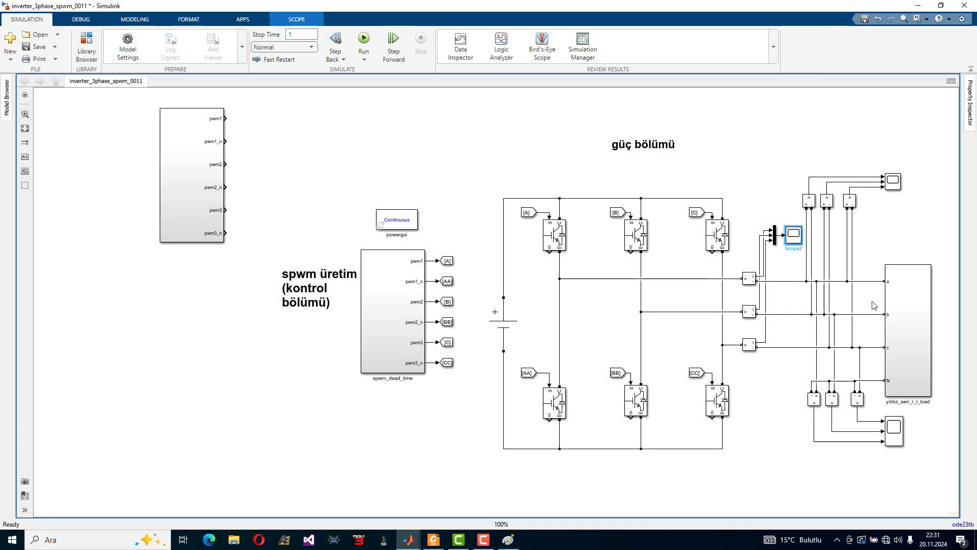
Inspect the three load phase voltages in the lower three-input voltage scope
double_click(895, 432)
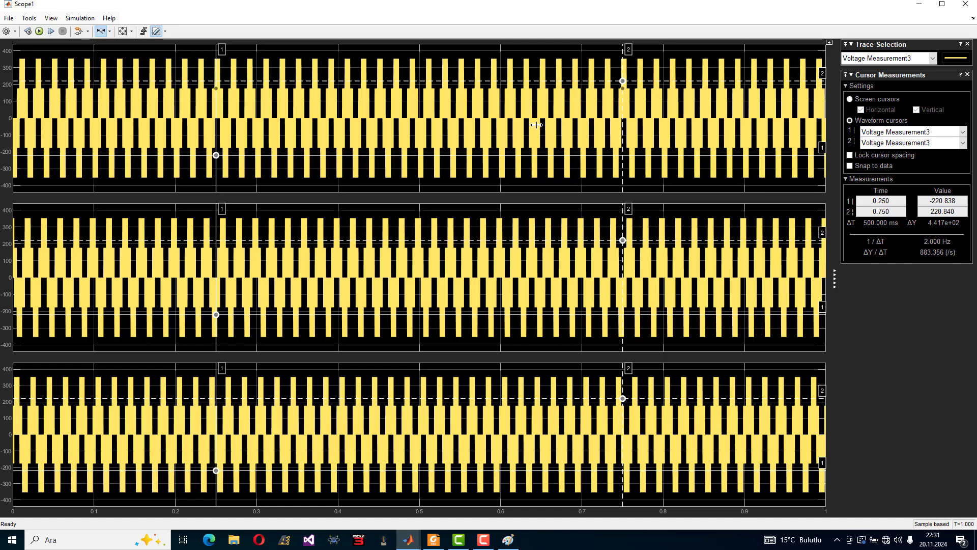
drag(536, 124, 379, 127)
click(966, 4)
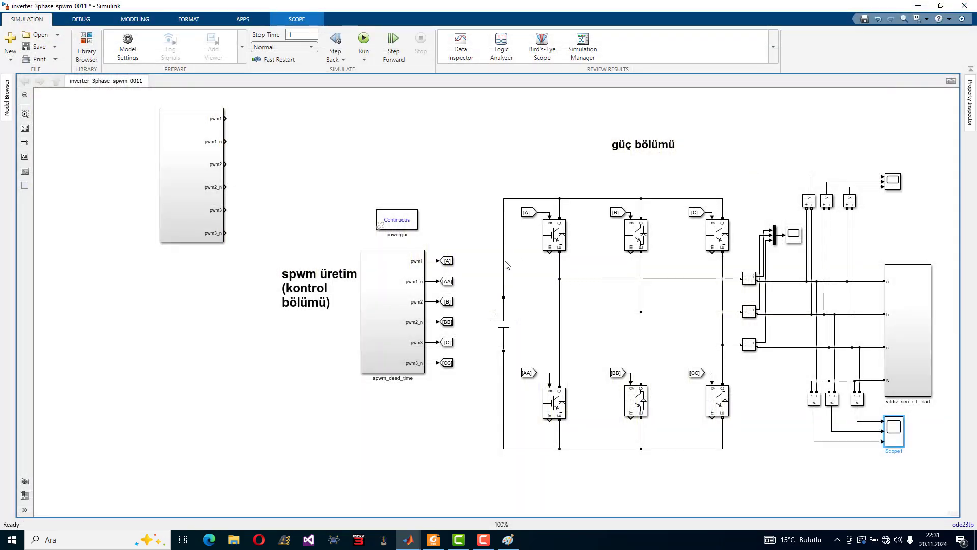
Set the upper dead-time offset constant inside the spwm_dead_time subsystem to 0.009
double_click(409, 307)
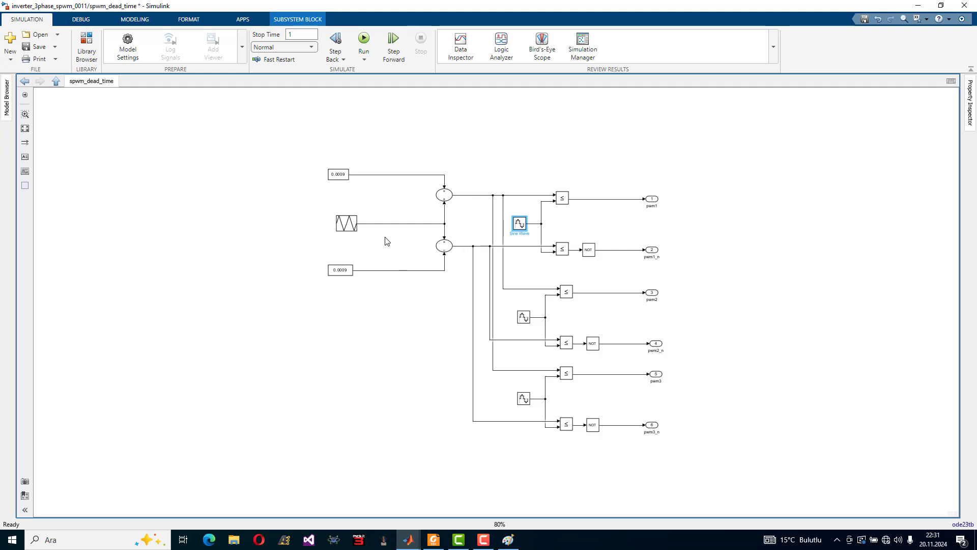
double_click(338, 174)
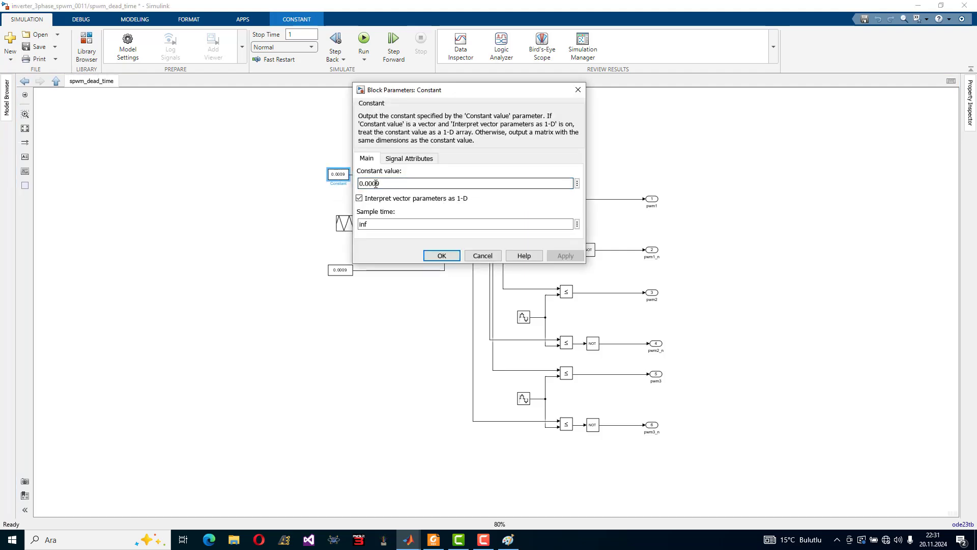
click(376, 184)
key(BackSpace)
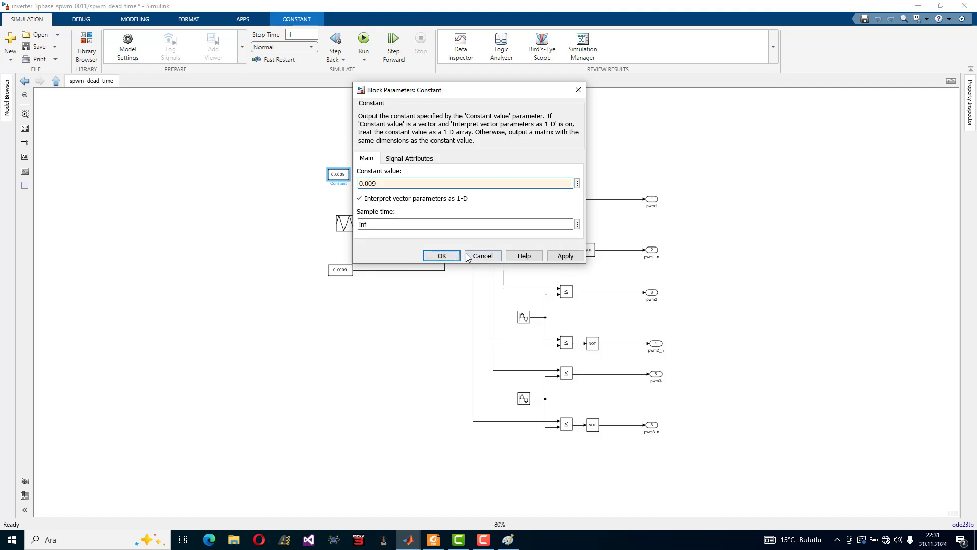
click(442, 255)
Set the lower dead-time offset constant below the triangle carrier to 0.009 as well
double_click(340, 270)
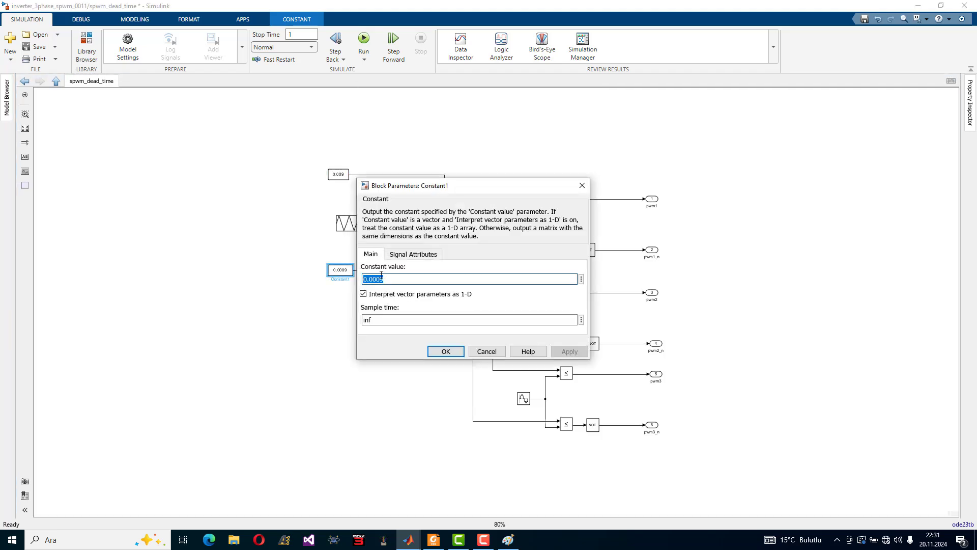
click(380, 278)
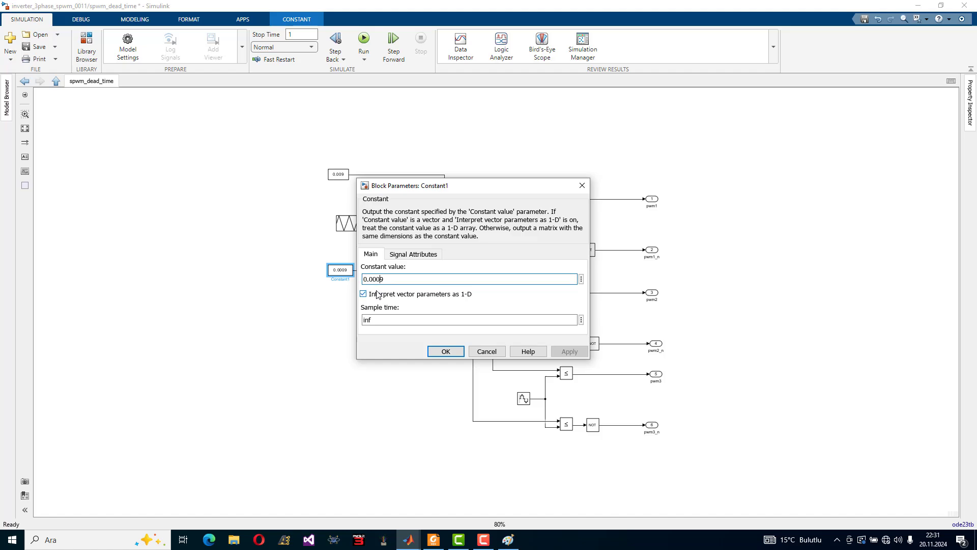
key(BackSpace)
click(570, 357)
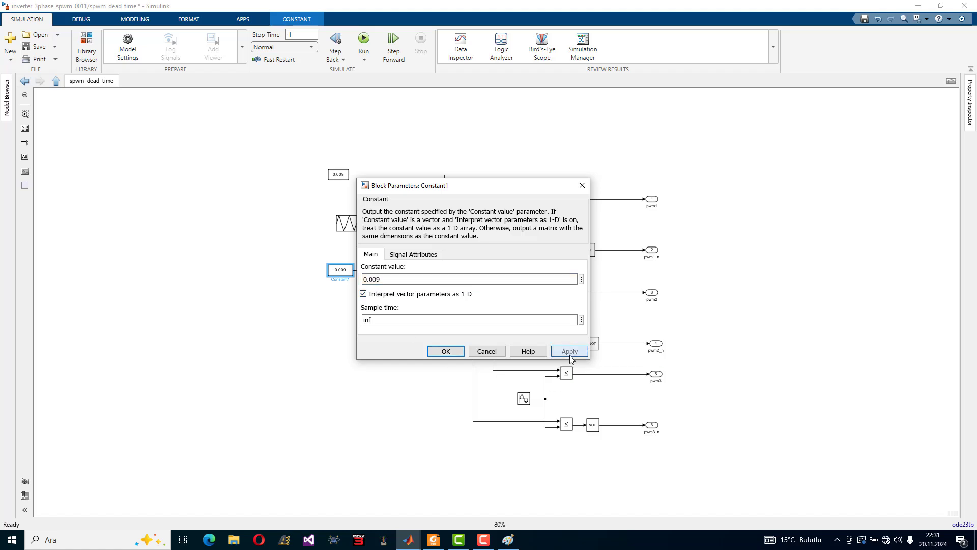
click(451, 353)
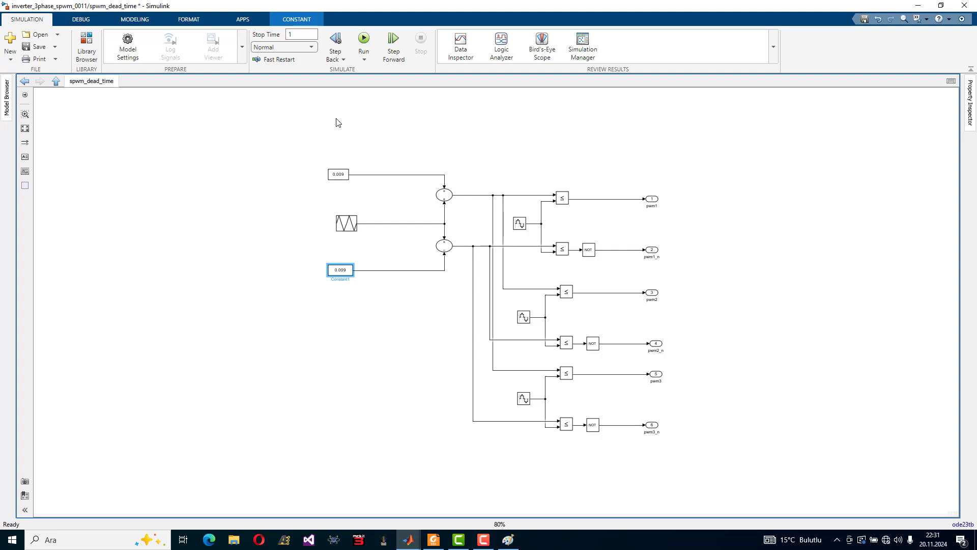
Run the simulation with the 0.009 offsets and examine the phase currents up close in the main diagram's current scope
click(364, 42)
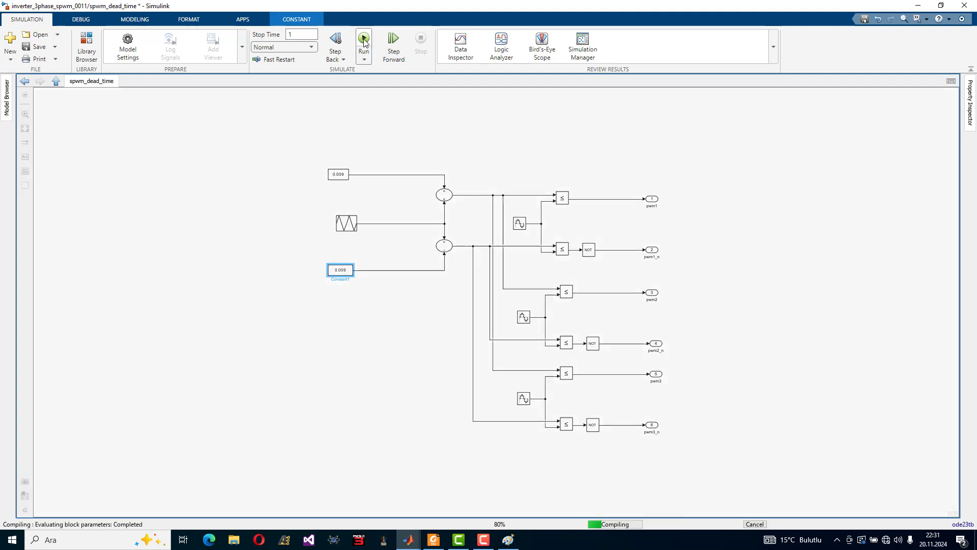
click(25, 82)
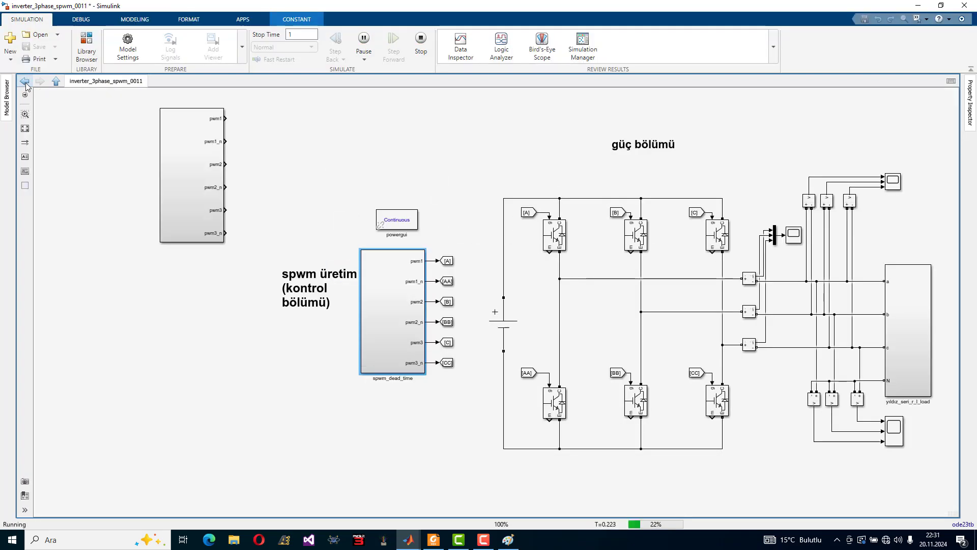
double_click(794, 237)
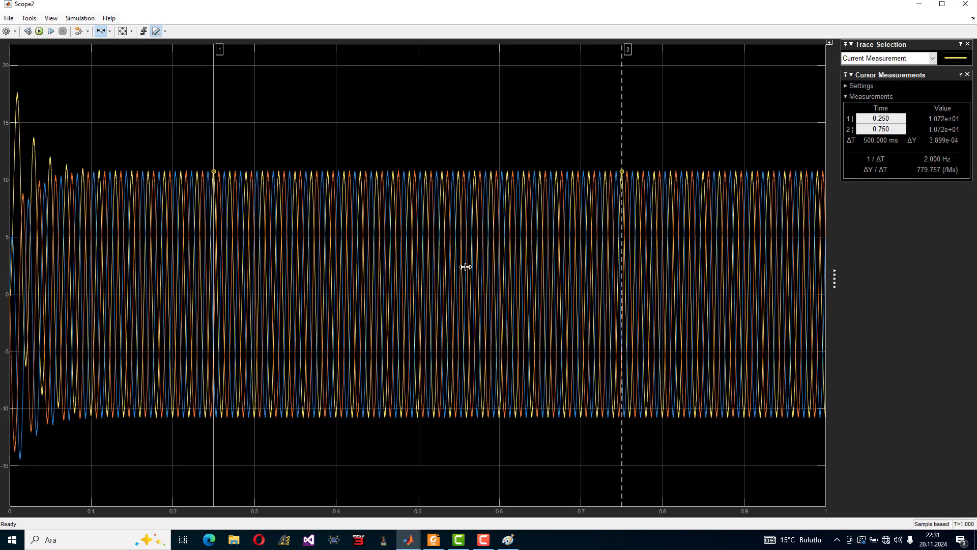
drag(572, 267, 465, 266)
drag(527, 273, 432, 270)
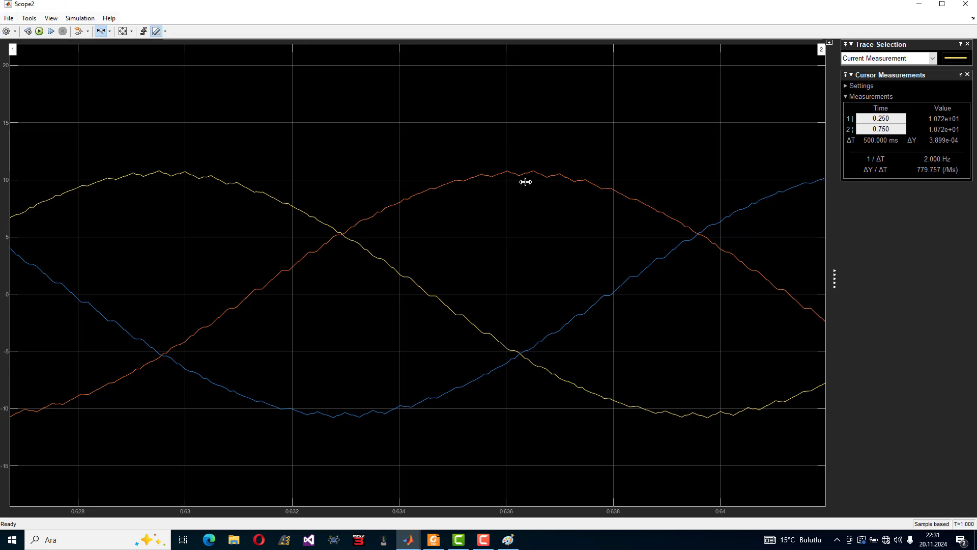
click(963, 7)
Set the upper dead-time offset constant inside the spwm_dead_time subsystem to 0.09
double_click(383, 299)
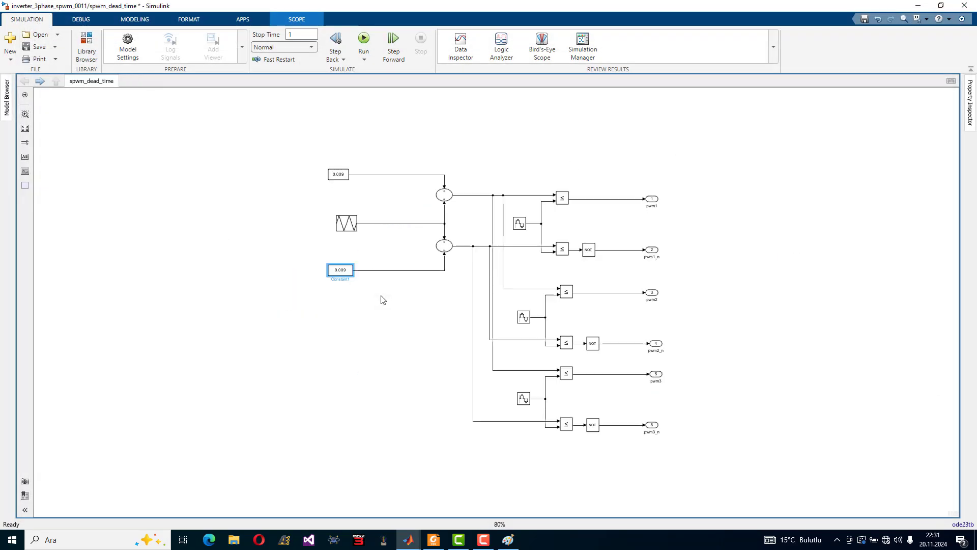
double_click(338, 173)
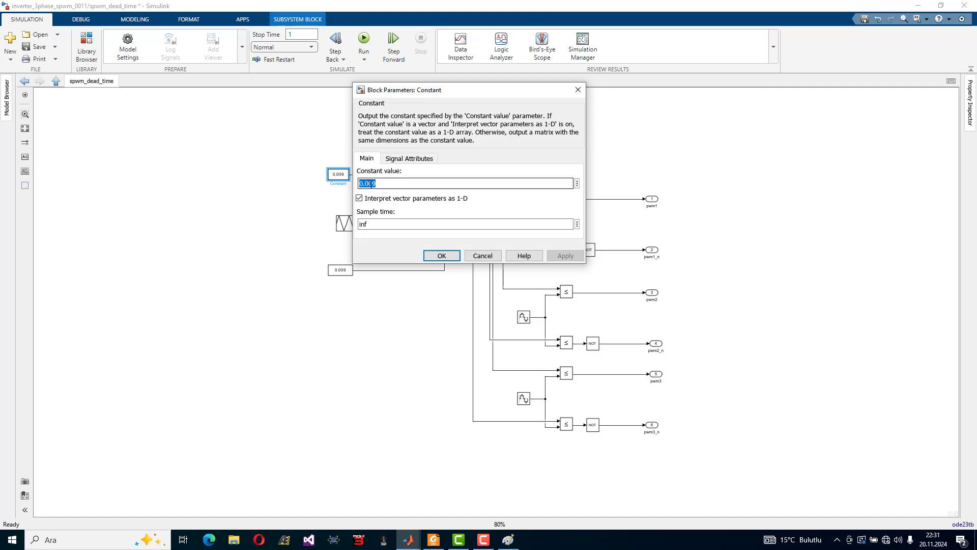
click(370, 225)
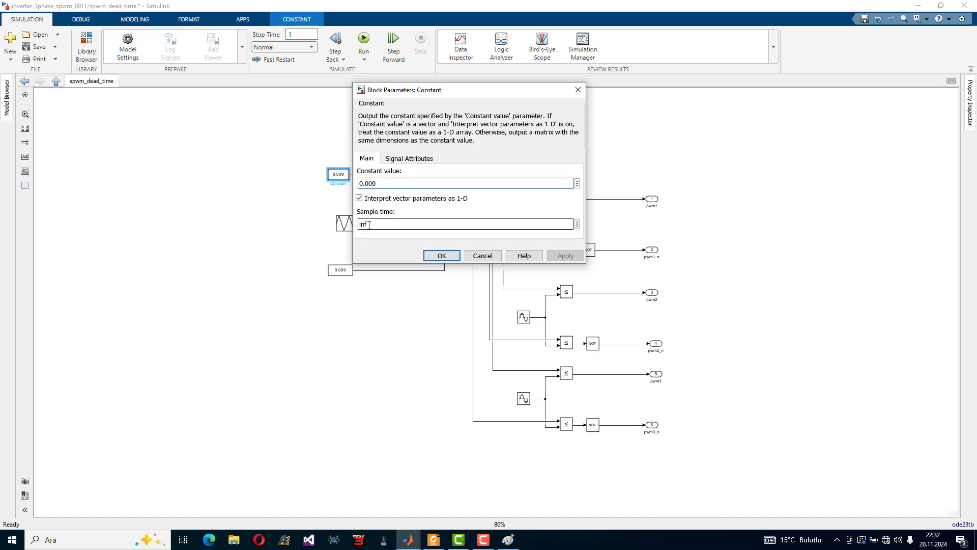
key(BackSpace)
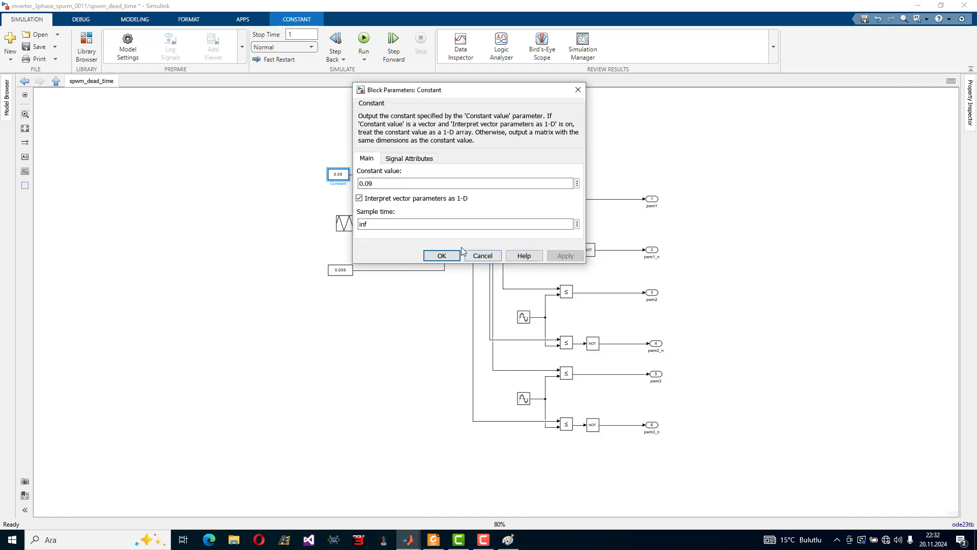
click(442, 256)
Set the lower dead-time offset constant below the triangle carrier to 0.09 as well
double_click(340, 270)
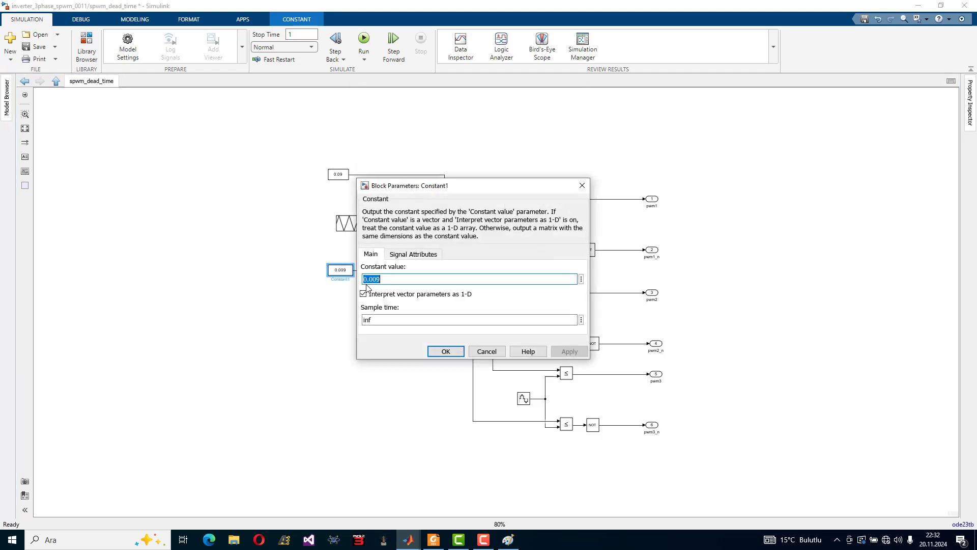
key(BackSpace)
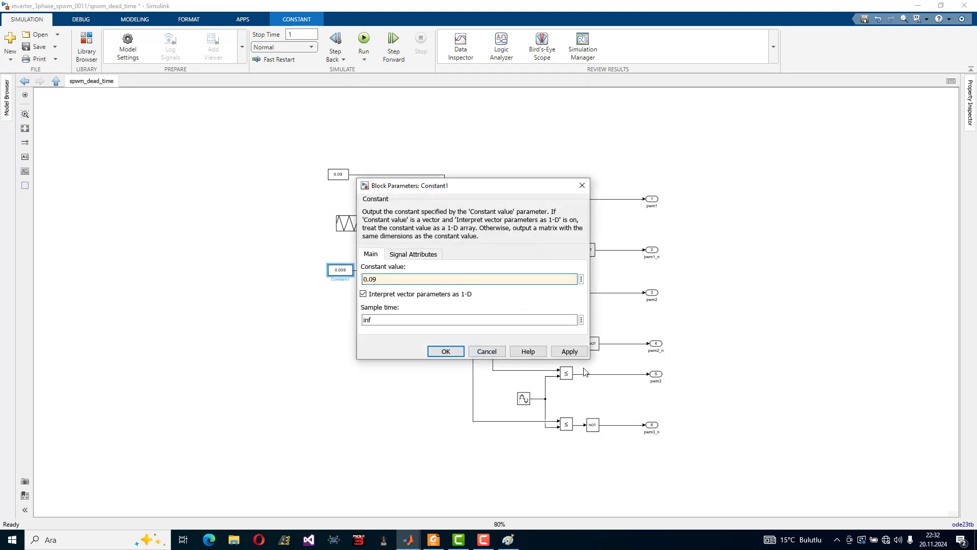
click(570, 351)
click(445, 351)
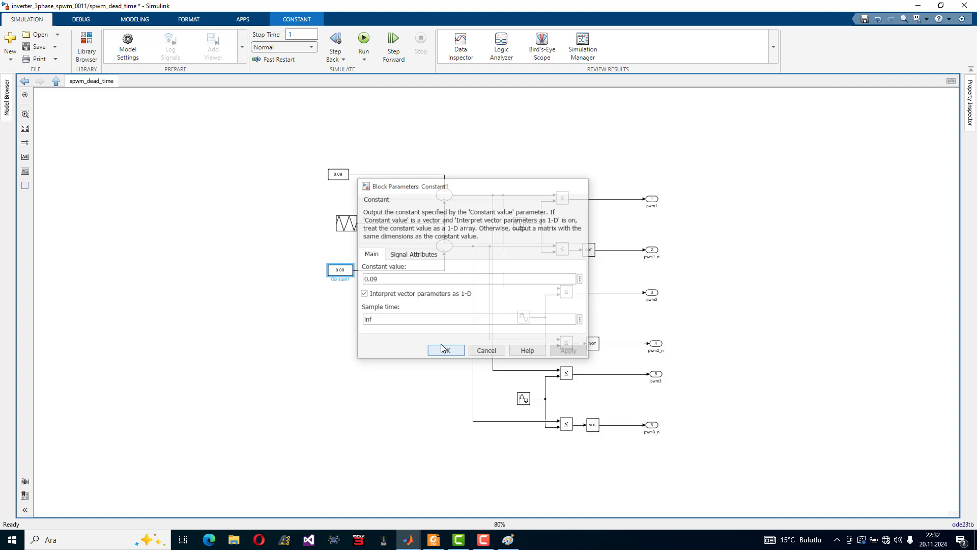
Run the simulation with the 0.09 offsets and examine the phase currents up close in the main diagram's current scope
click(364, 40)
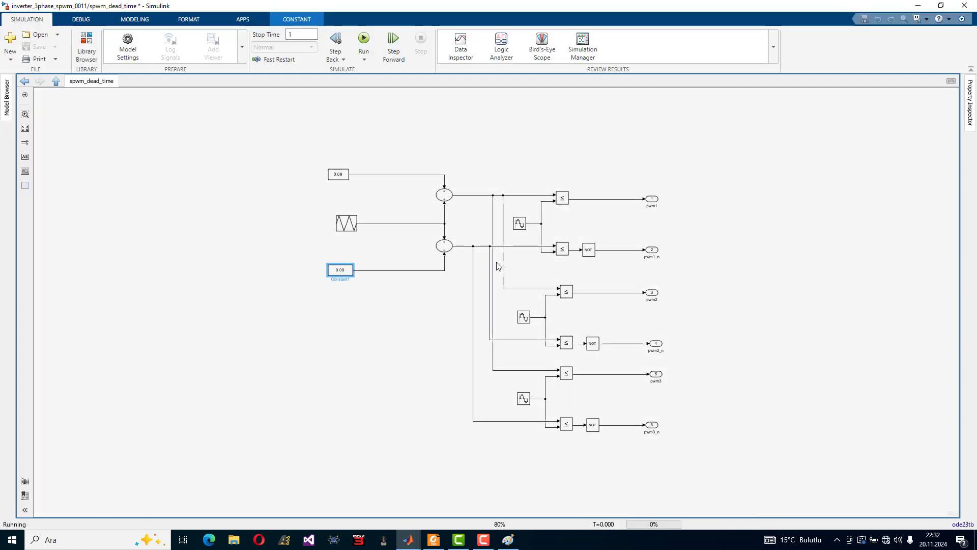
click(24, 81)
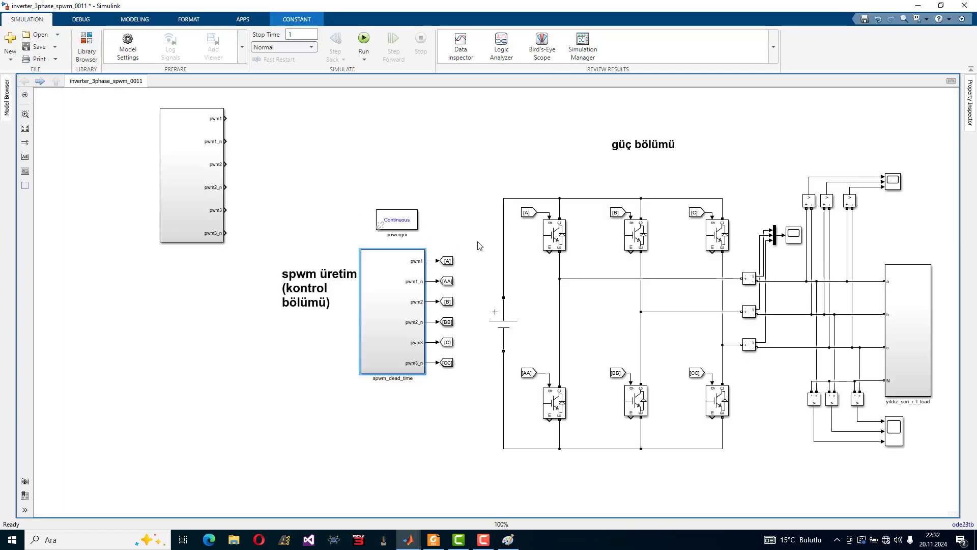
click(792, 237)
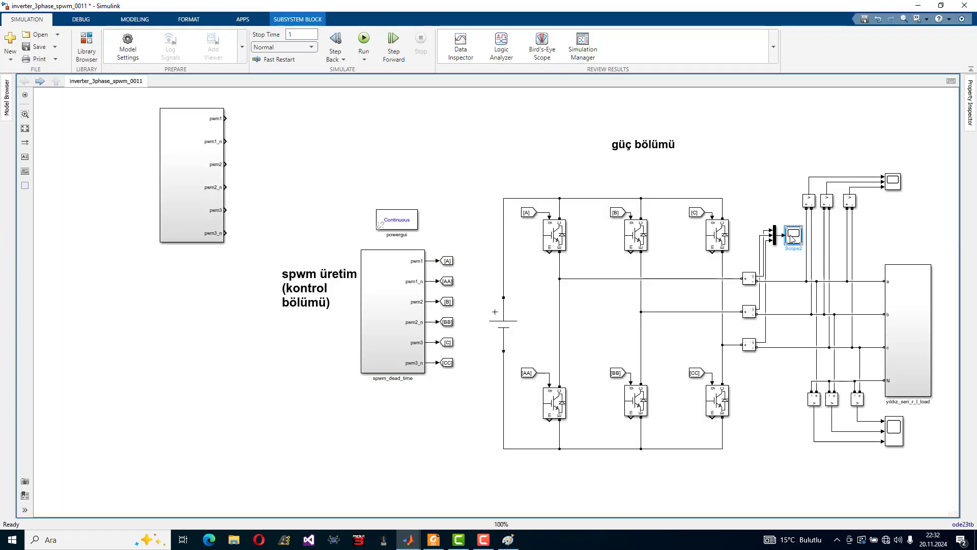
double_click(792, 238)
scroll(500, 252, up, 5)
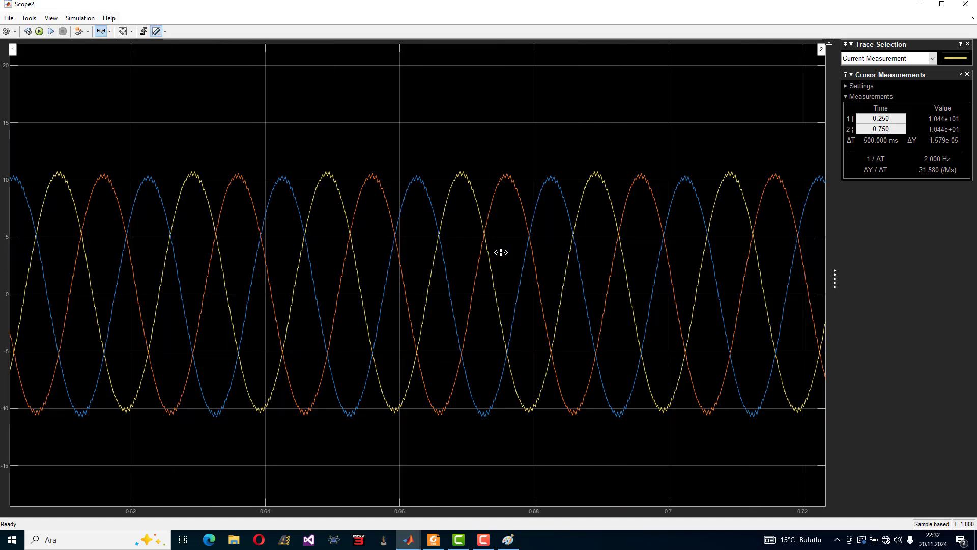
scroll(535, 248, up, 5)
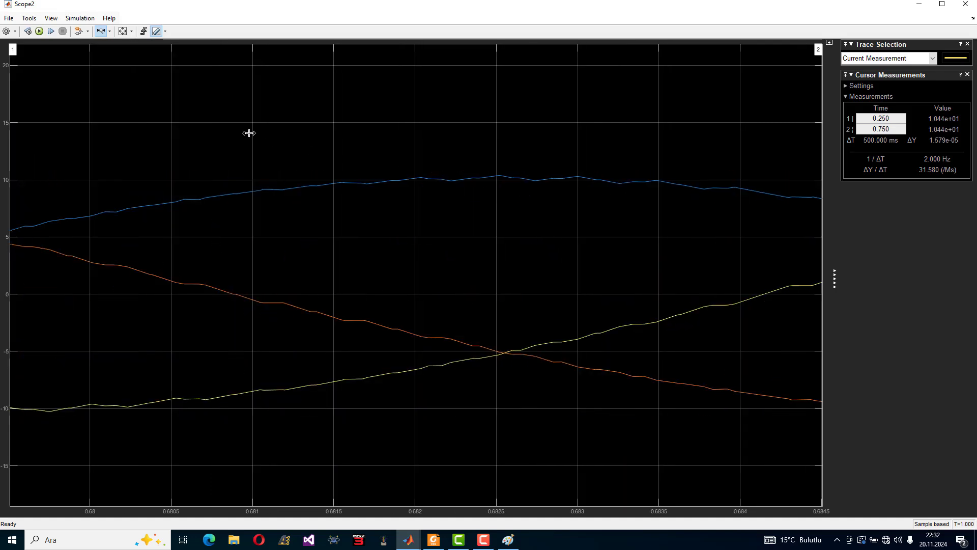
click(958, 5)
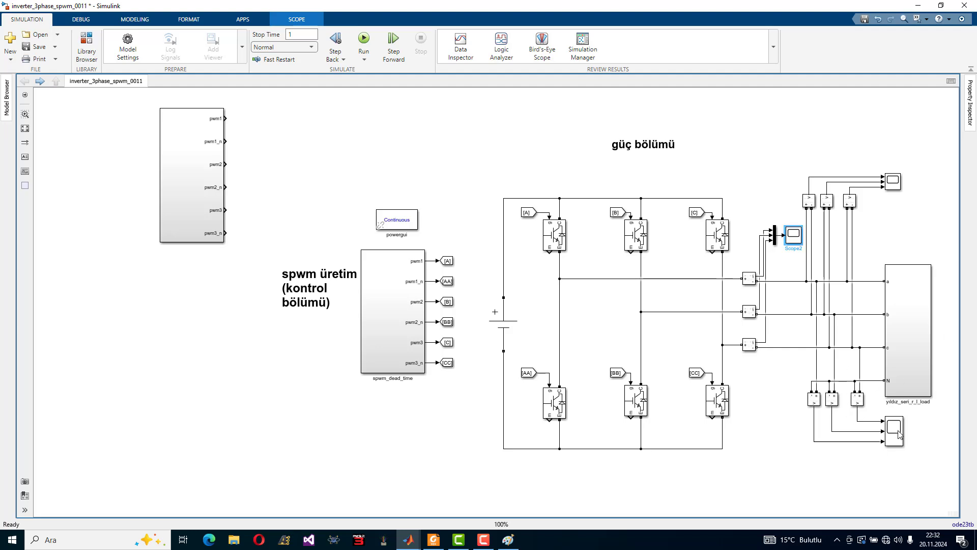
Inspect the three load phase voltages over about one period in the lower three-input voltage scope
double_click(898, 433)
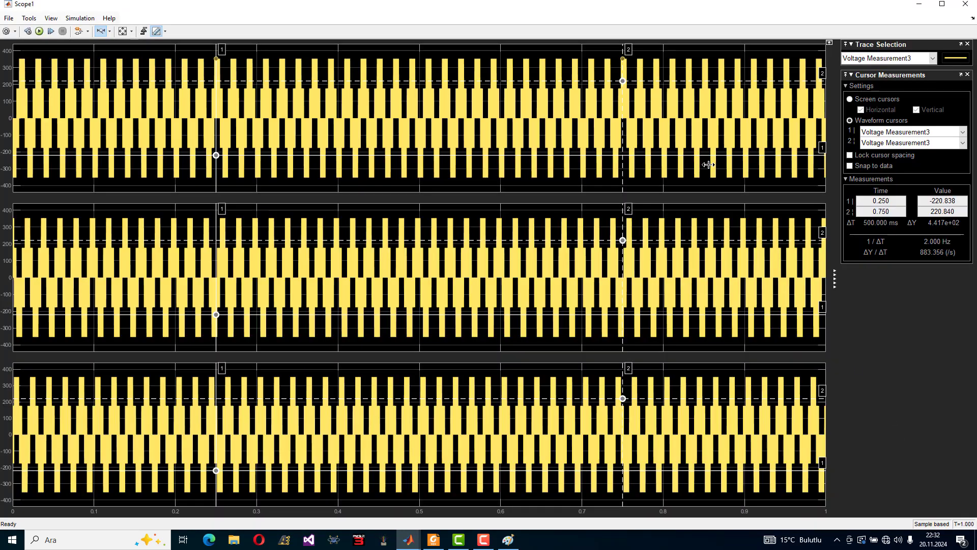
drag(681, 155, 458, 156)
drag(552, 135, 473, 139)
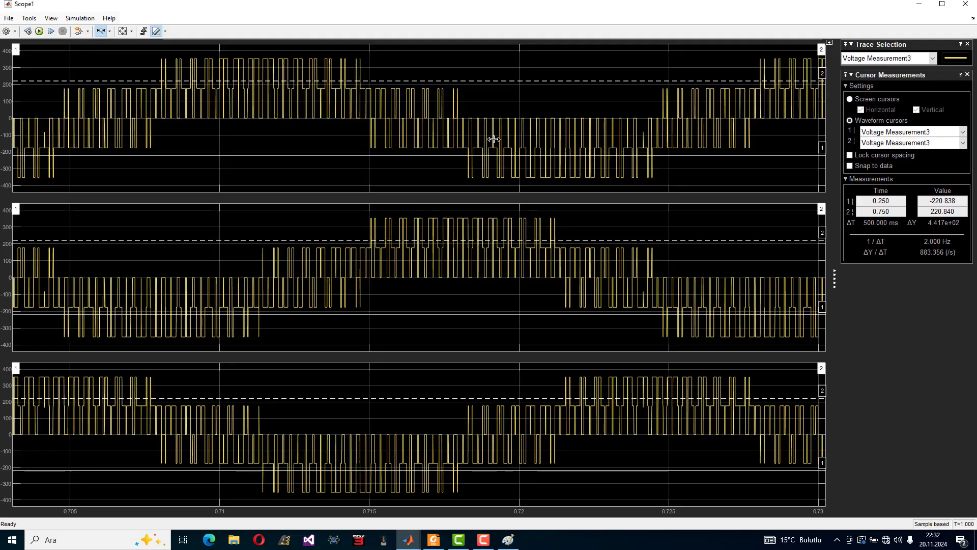
click(965, 4)
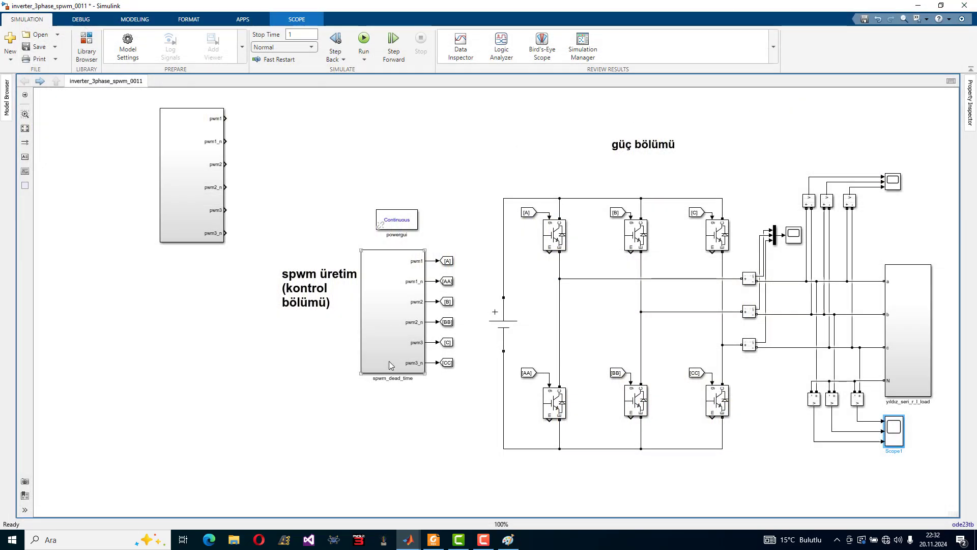
Set the upper dead-time offset constant inside the spwm_dead_time subsystem to 0.0009
double_click(400, 311)
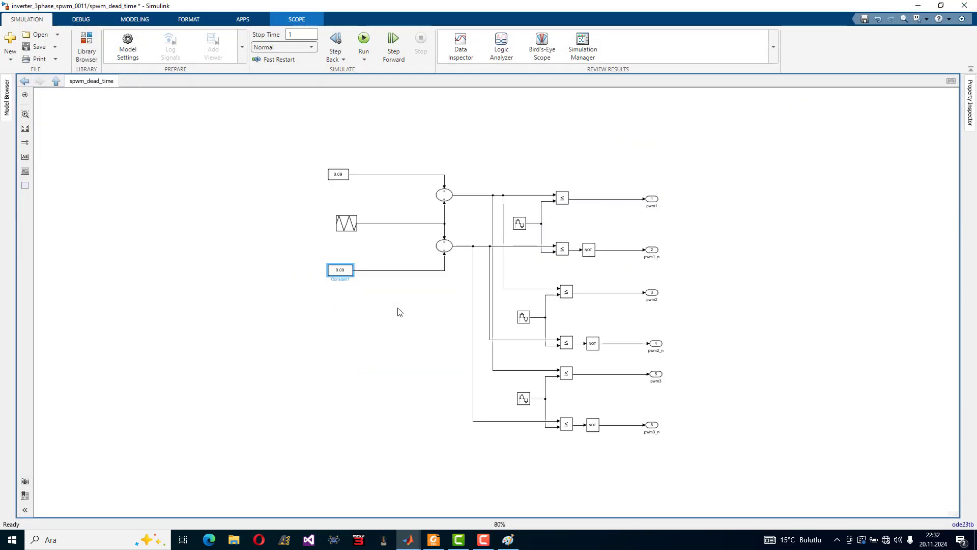
click(23, 81)
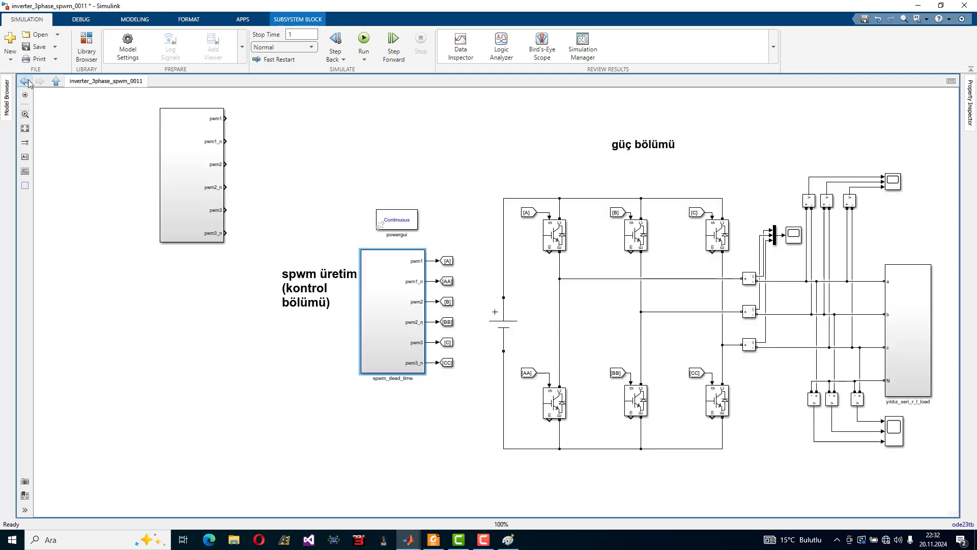
double_click(408, 300)
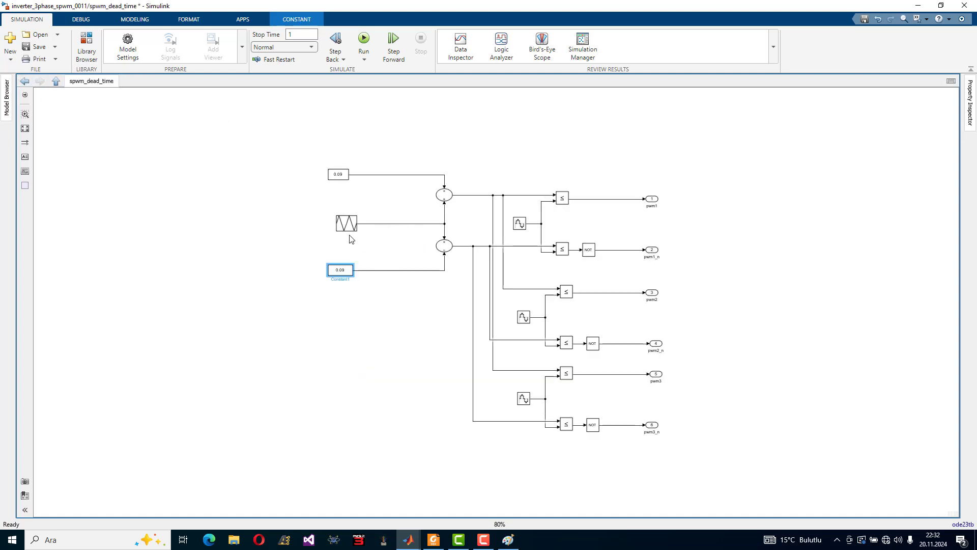
double_click(338, 174)
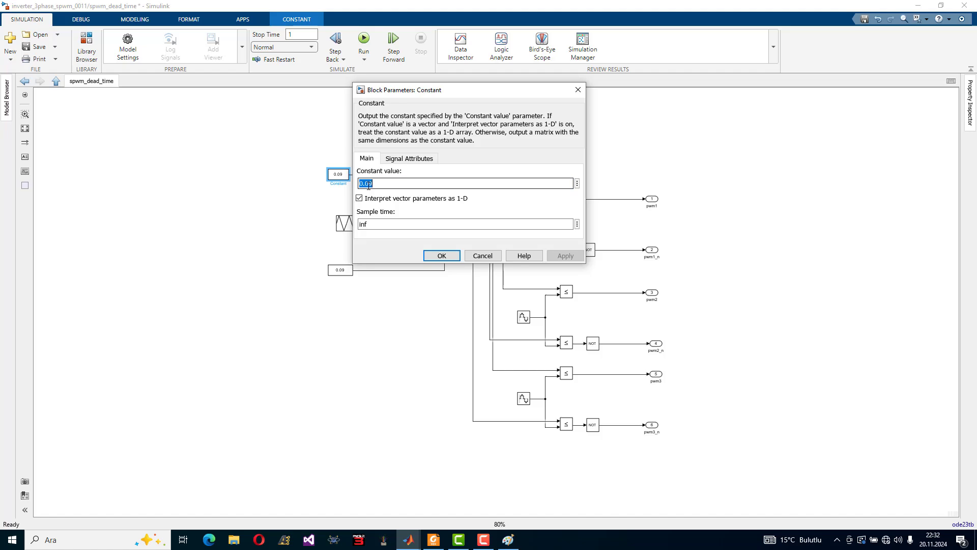
click(370, 184)
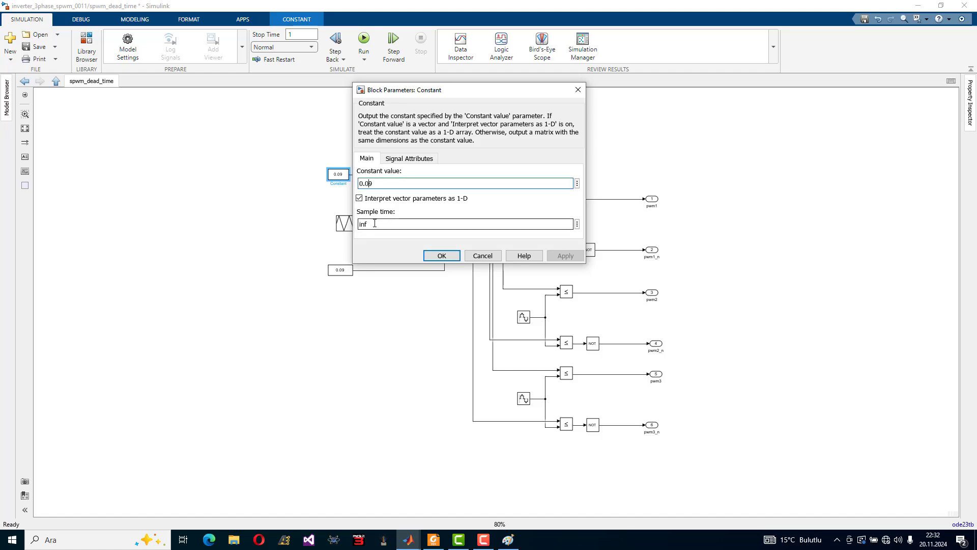
text(00)
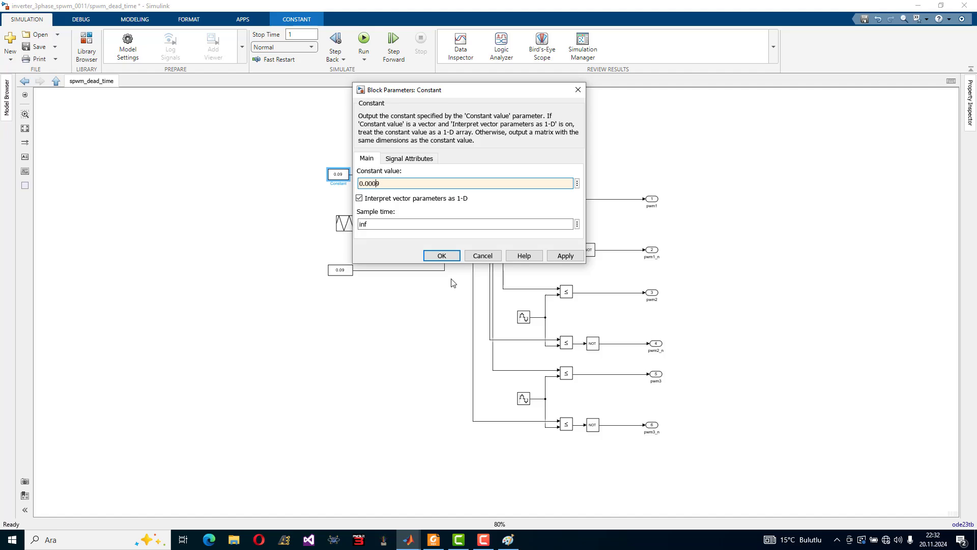
click(570, 258)
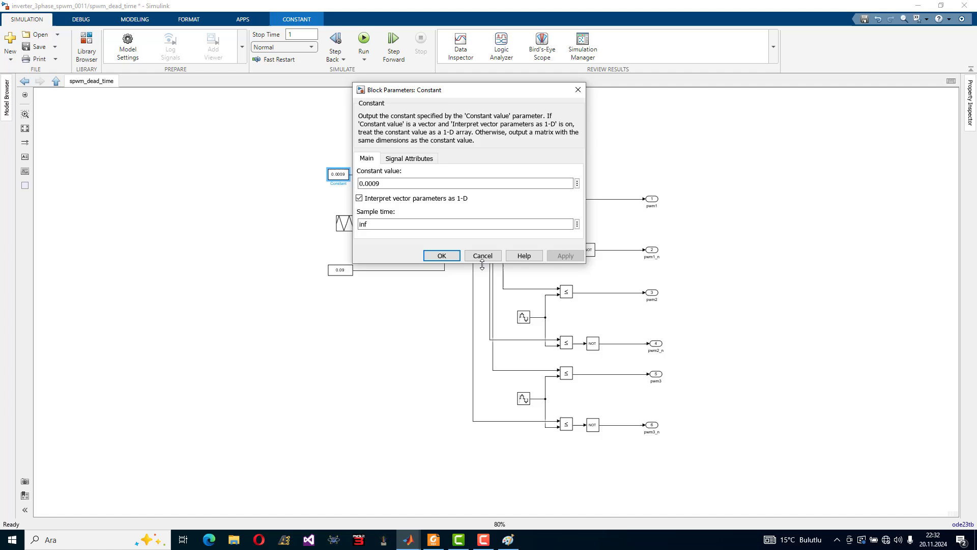
click(441, 255)
Set the lower dead-time offset constant below the triangle carrier to 0.0009 as well
click(341, 270)
double_click(341, 270)
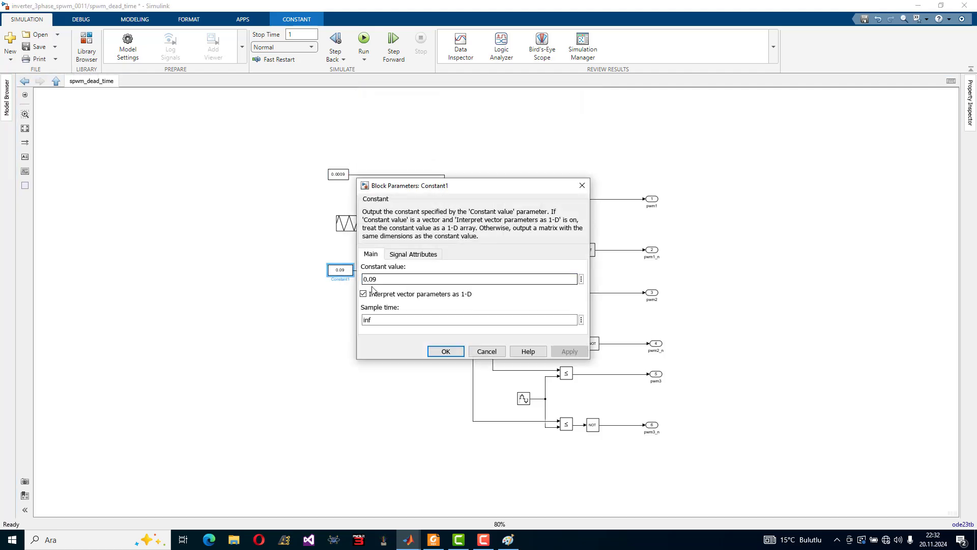
text(00)
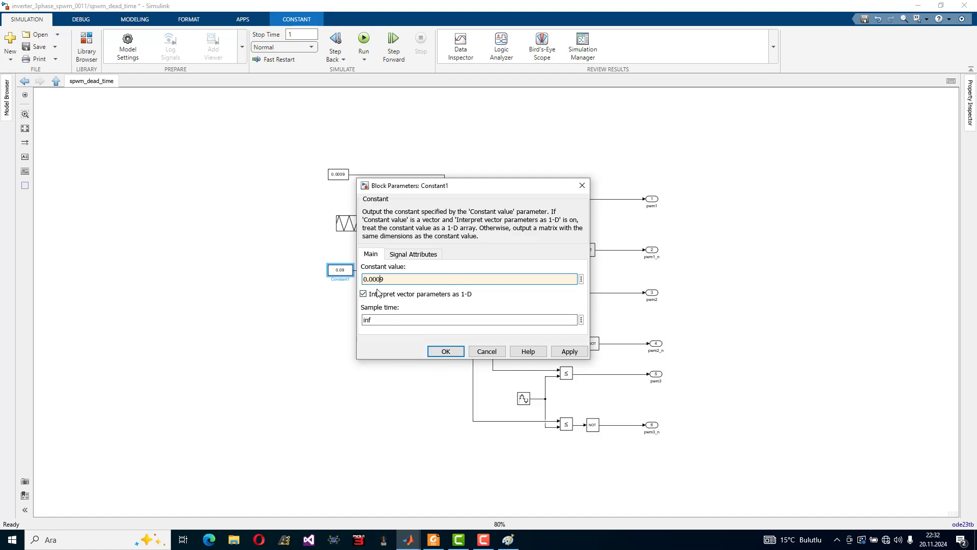
click(569, 351)
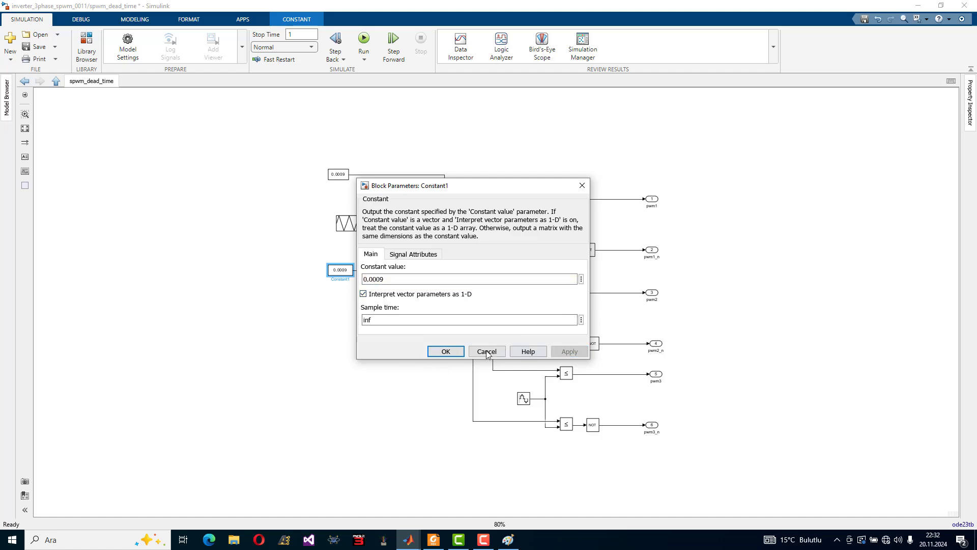
click(450, 356)
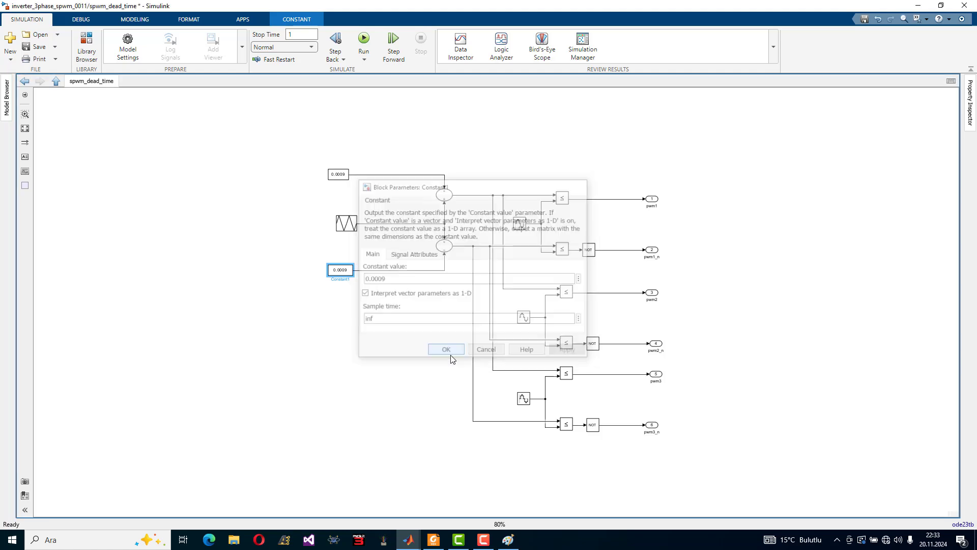
Run the simulation with the 0.0009 offsets from the main diagram and check the phase currents in the current scope
click(25, 81)
click(363, 40)
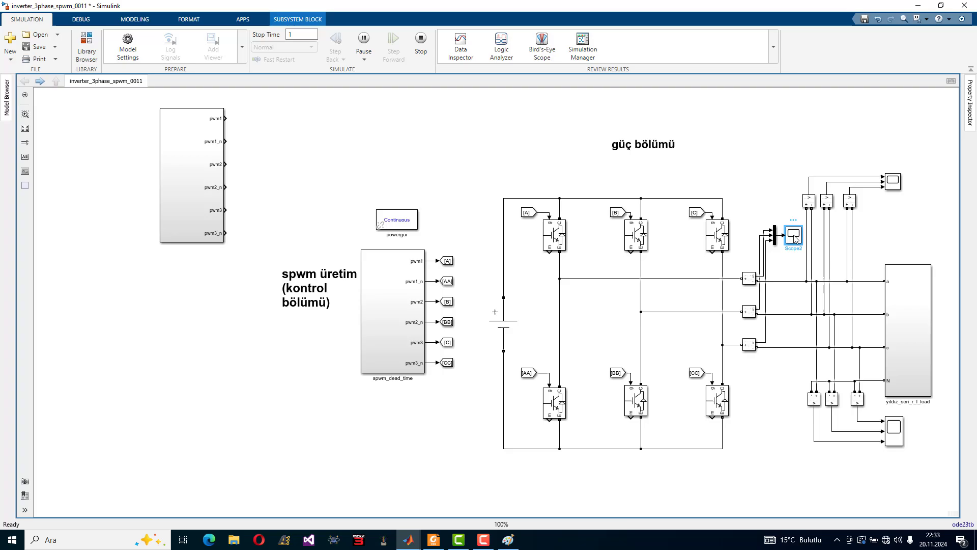
double_click(795, 238)
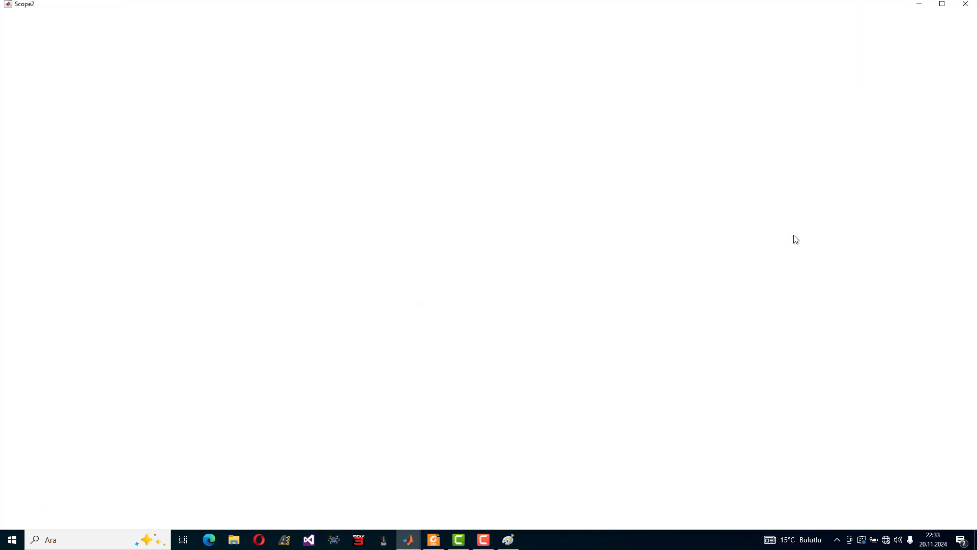
click(465, 255)
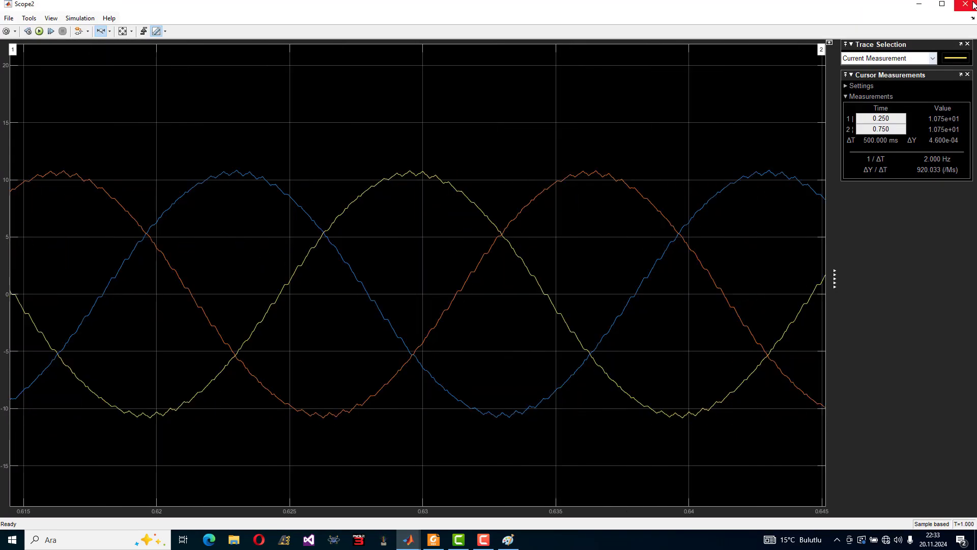
click(965, 4)
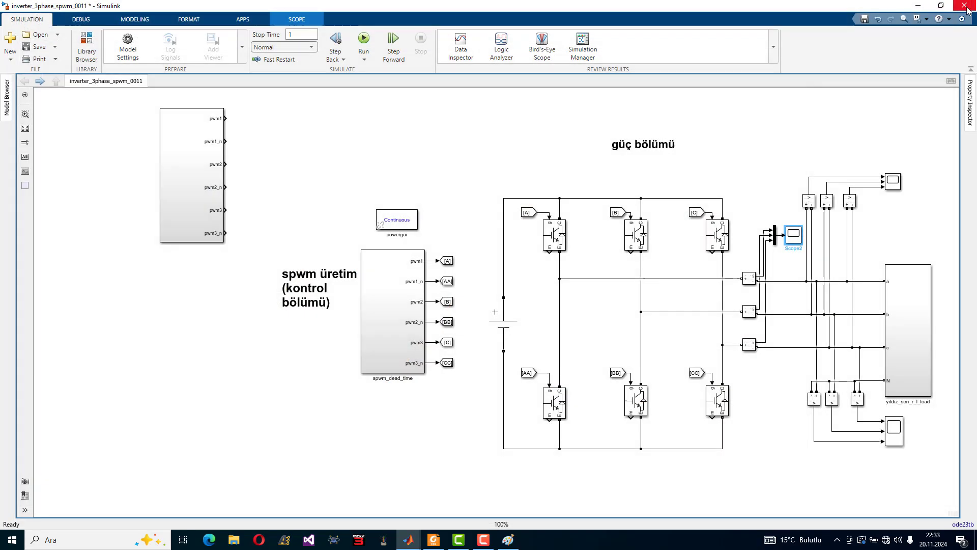
Add a Scope block from Simulink/Sinks to the empty area above and beside the powergui block
click(464, 155)
text(sc)
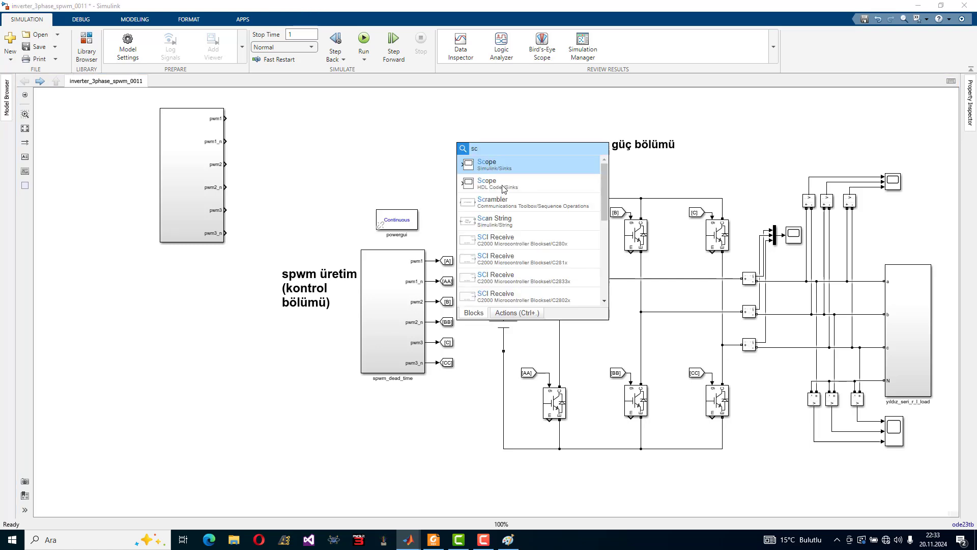
click(506, 163)
drag(454, 149, 414, 185)
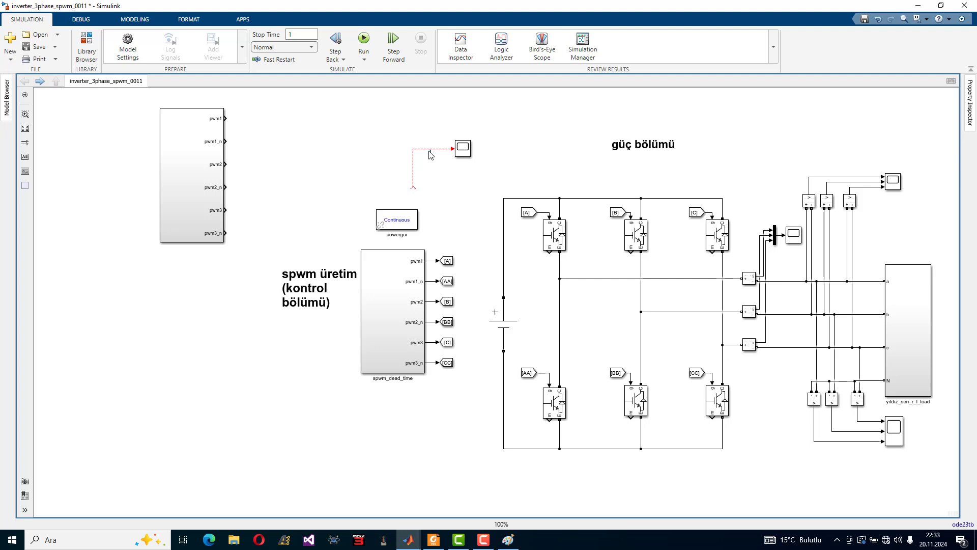
click(424, 149)
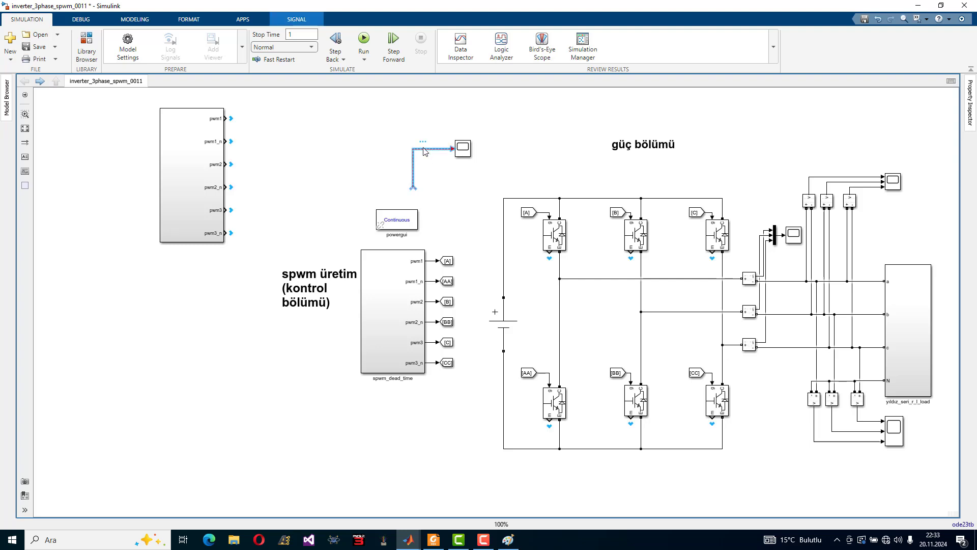
key(Delete)
Configure the new scope with two input ports and two vertically stacked displays
click(463, 152)
double_click(463, 152)
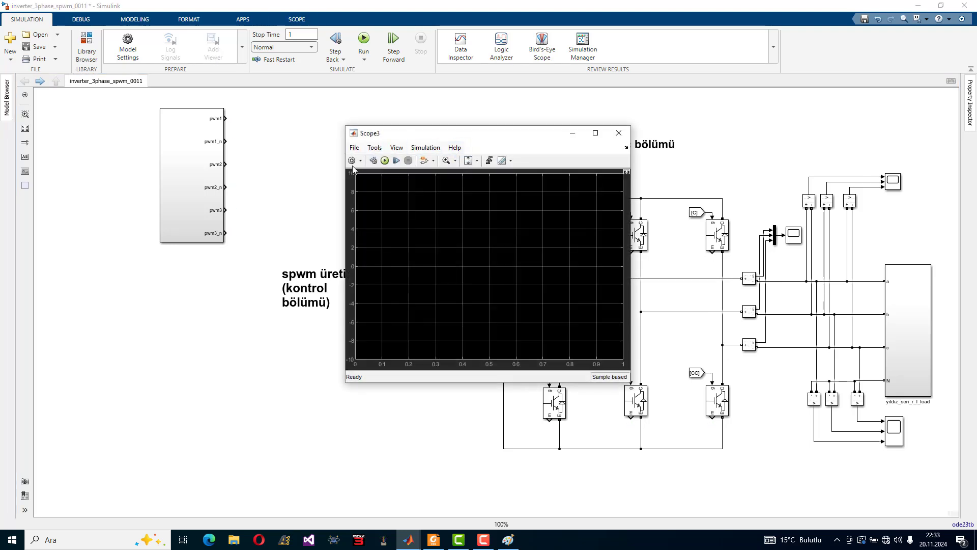
click(351, 160)
double_click(471, 243)
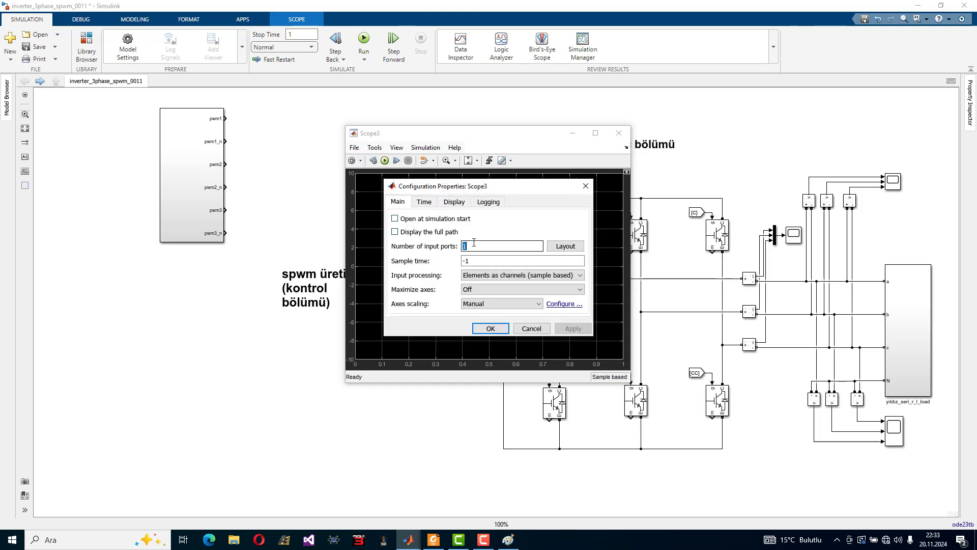
text(2)
click(565, 246)
click(597, 272)
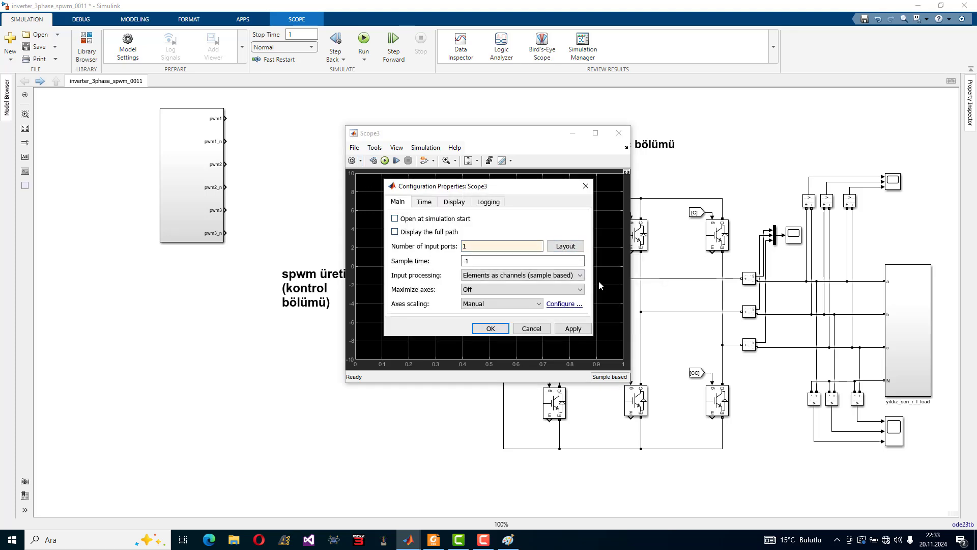
click(573, 328)
click(489, 328)
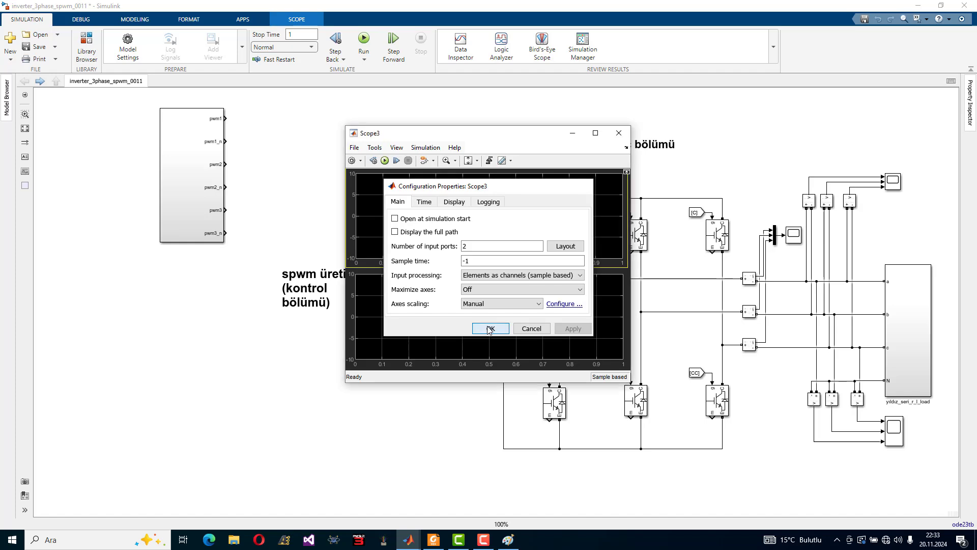
click(619, 132)
Reposition the new scope above the DC source and wire its two inputs to the pwm1 and pwm1_n outputs of spwm_dead_time
scroll(446, 257, up, 2)
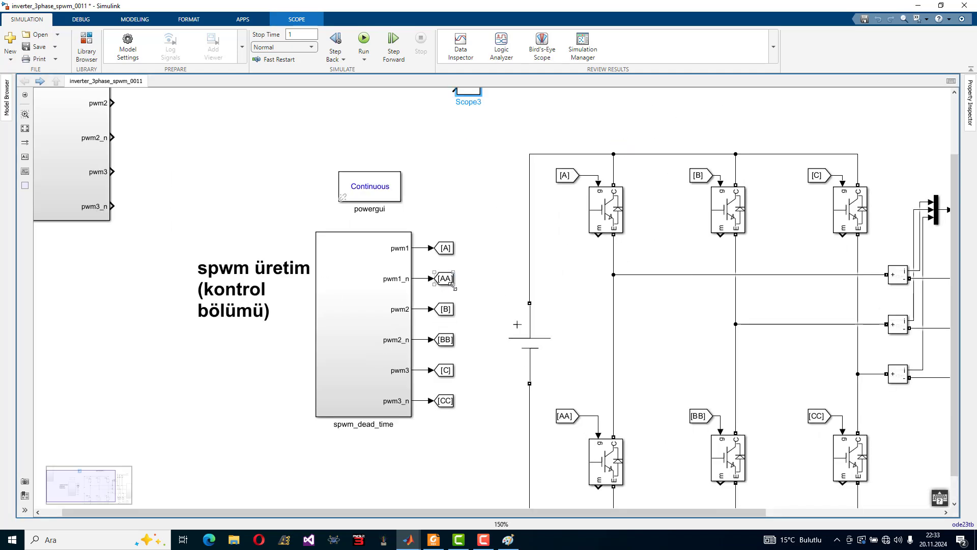
drag(467, 94, 421, 249)
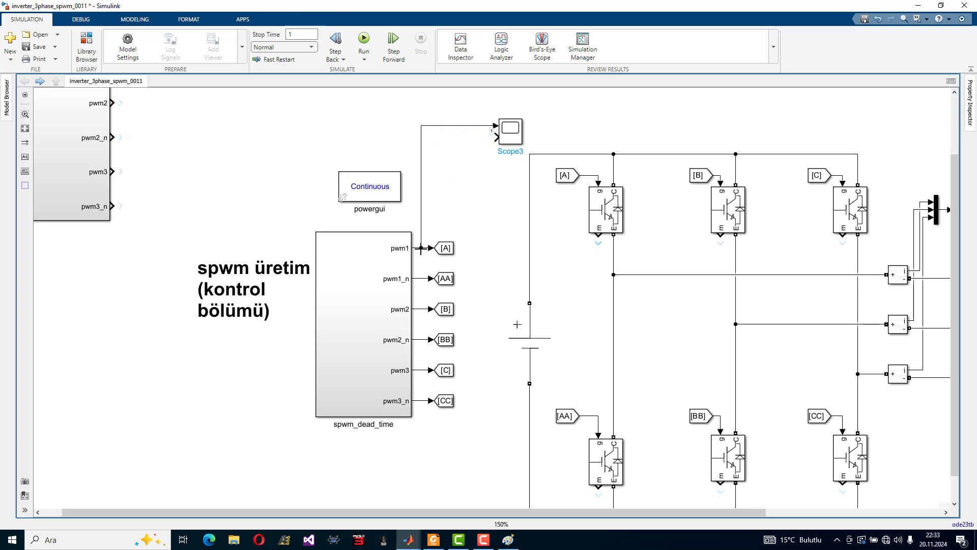
drag(496, 136, 418, 277)
click(406, 355)
Run the simulation and show the pwm1 and pwm1_n signals in the new scope, maximized
click(364, 43)
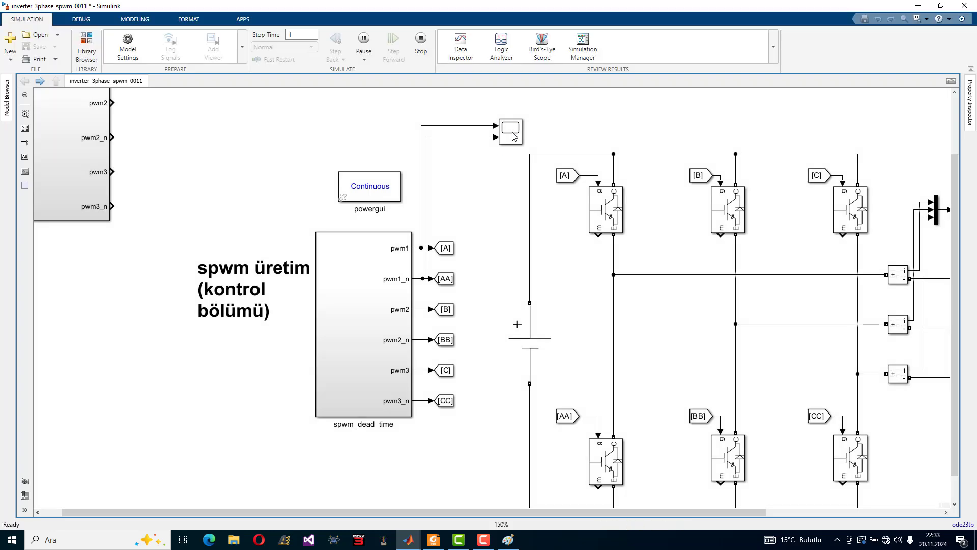
double_click(511, 134)
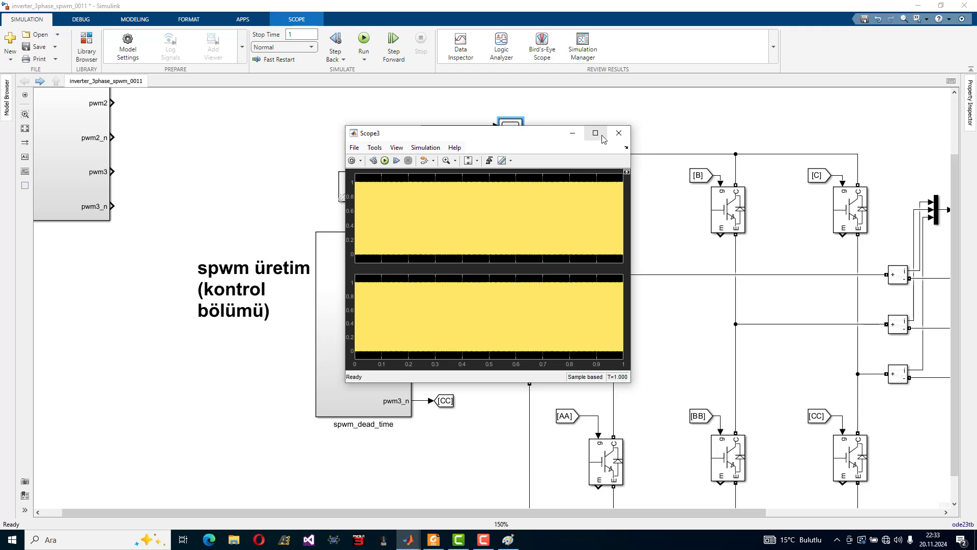
click(595, 133)
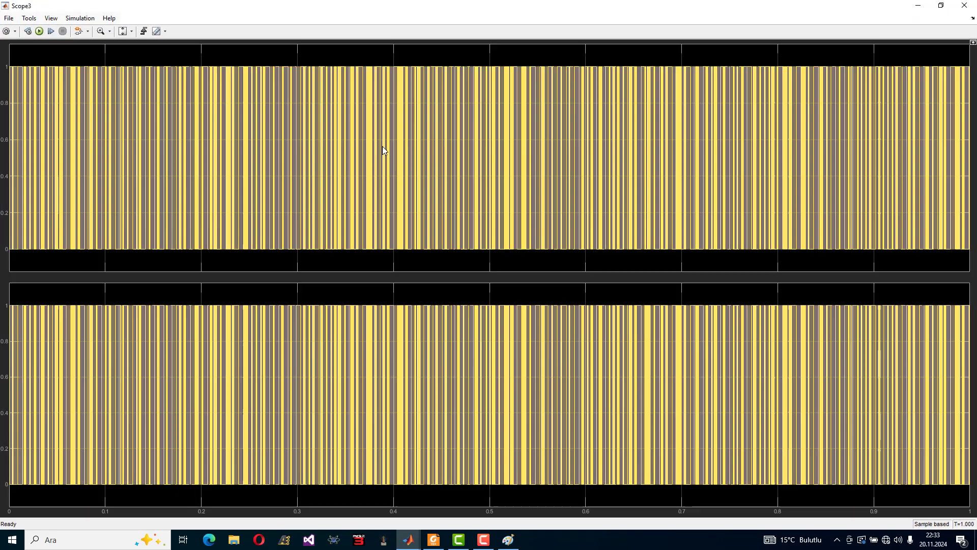
Magnify the time axis around the pwm1 and pwm1_n switching edge near 0.29685 s to look for a dead time
click(109, 31)
click(104, 51)
drag(354, 183, 416, 159)
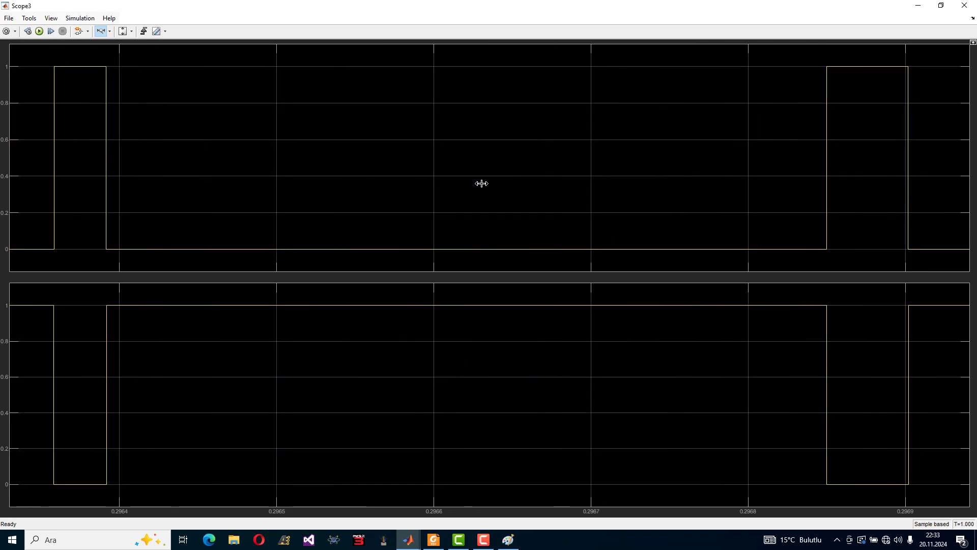
drag(806, 218, 869, 221)
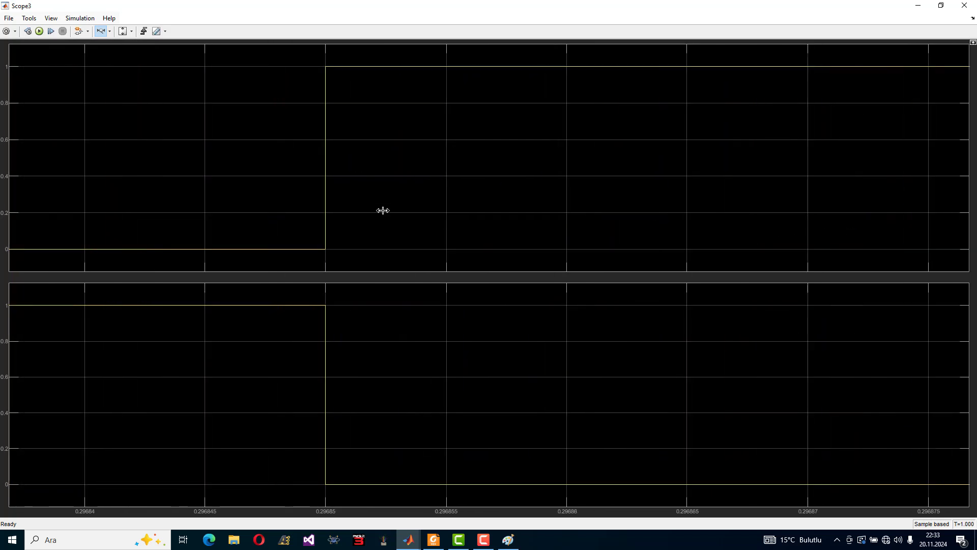
drag(383, 210, 278, 208)
drag(532, 203, 174, 194)
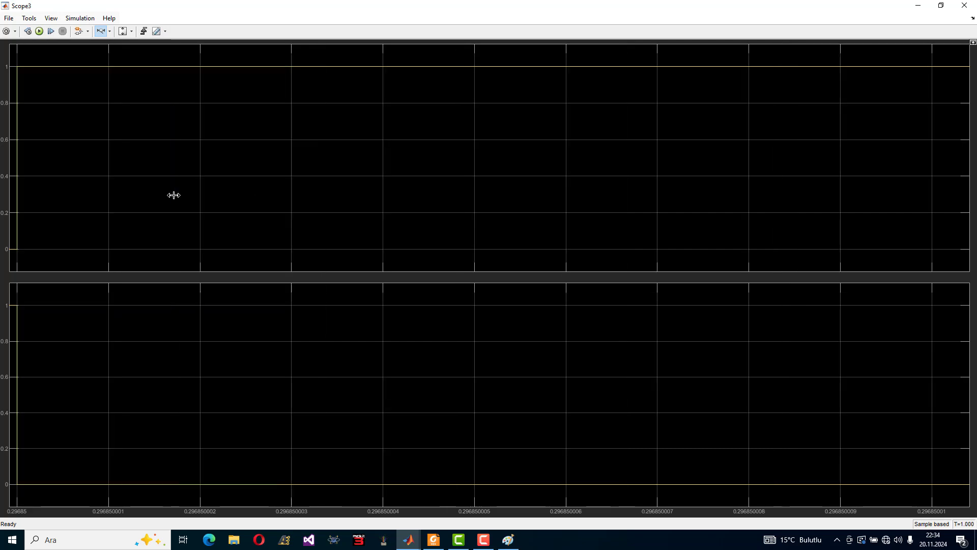
Restore the full time range and magnify the switching edge near 0.15096 s to inspect the gap between the two signals
click(123, 31)
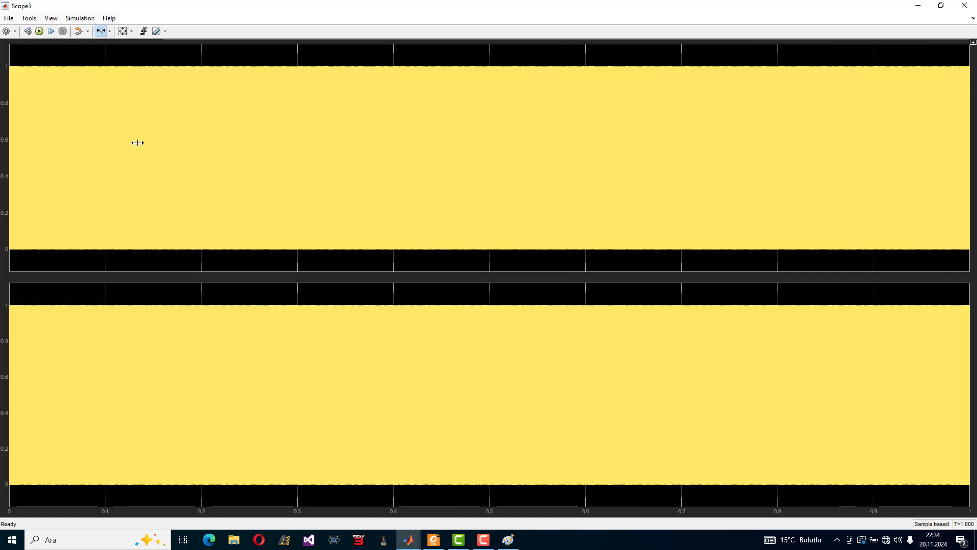
drag(138, 142, 251, 153)
drag(184, 138, 305, 144)
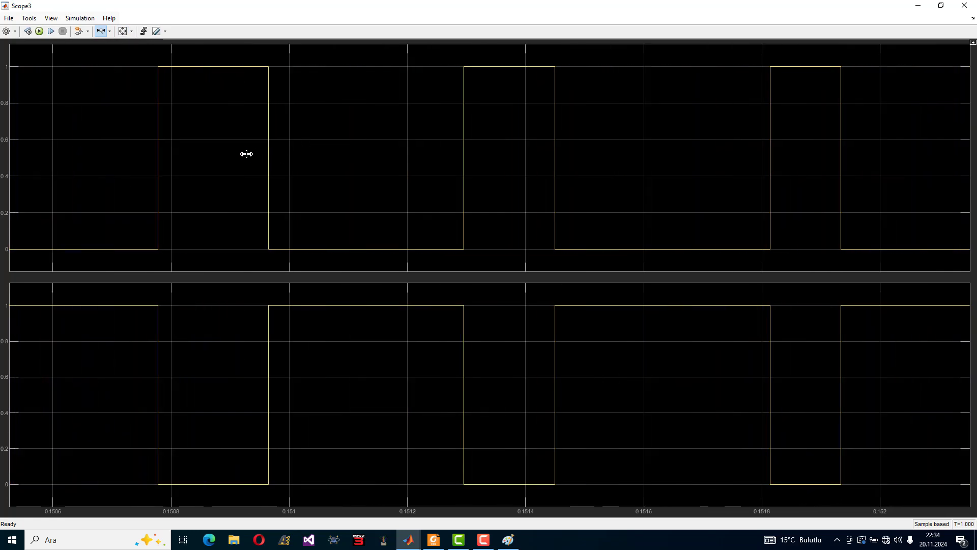
drag(246, 154, 291, 158)
drag(430, 173, 583, 184)
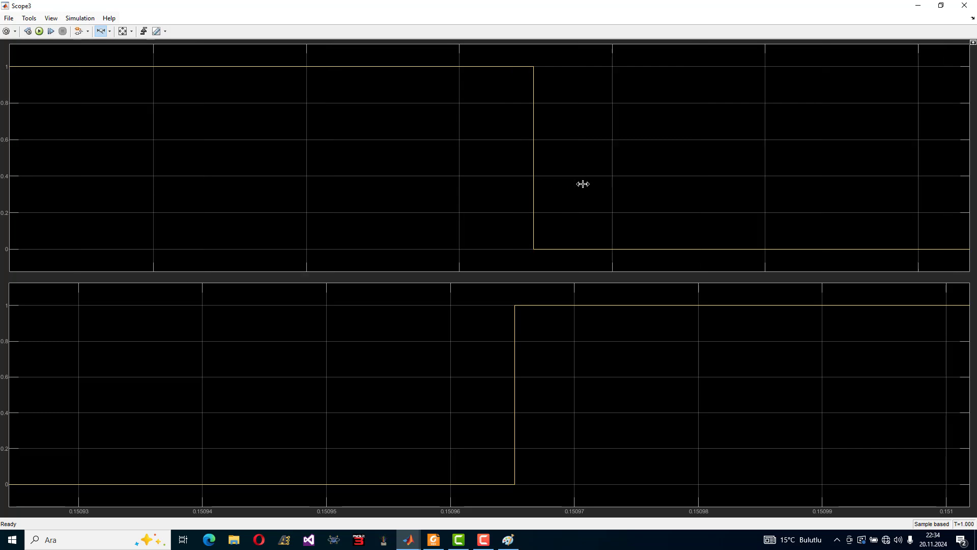
drag(479, 176, 590, 190)
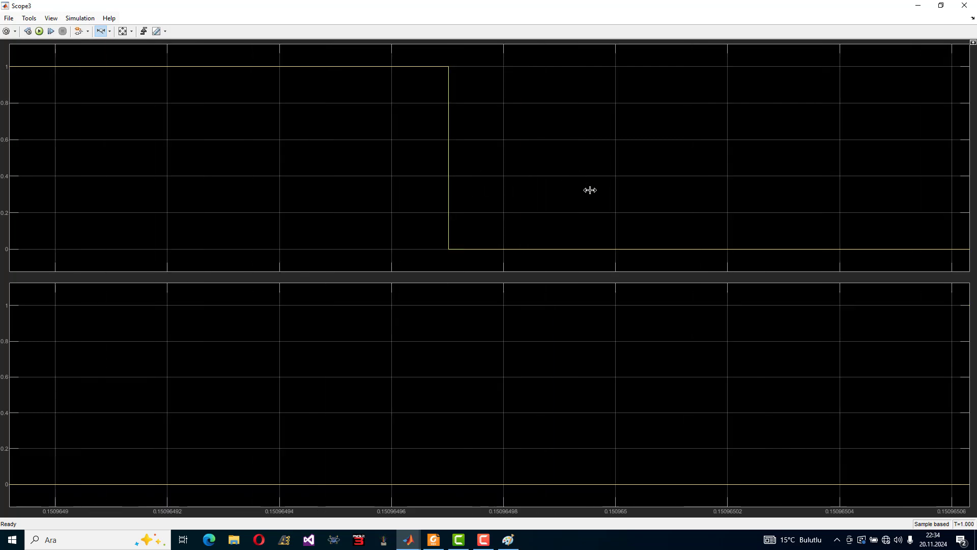
Restore the full time range and magnify the switching edge near 0.4788 s until the offset between both signals can be distinguished
click(121, 32)
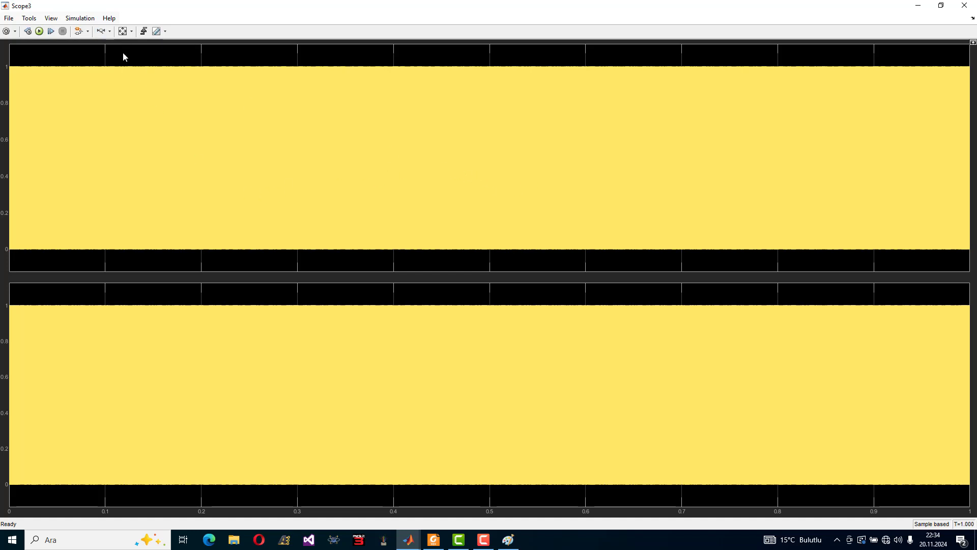
scroll(532, 165, up, 10)
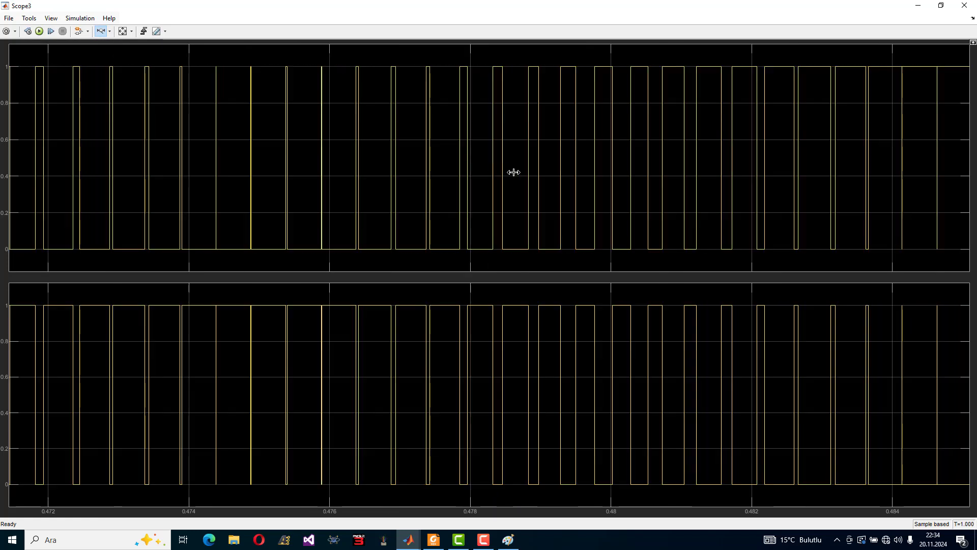
drag(588, 199, 640, 198)
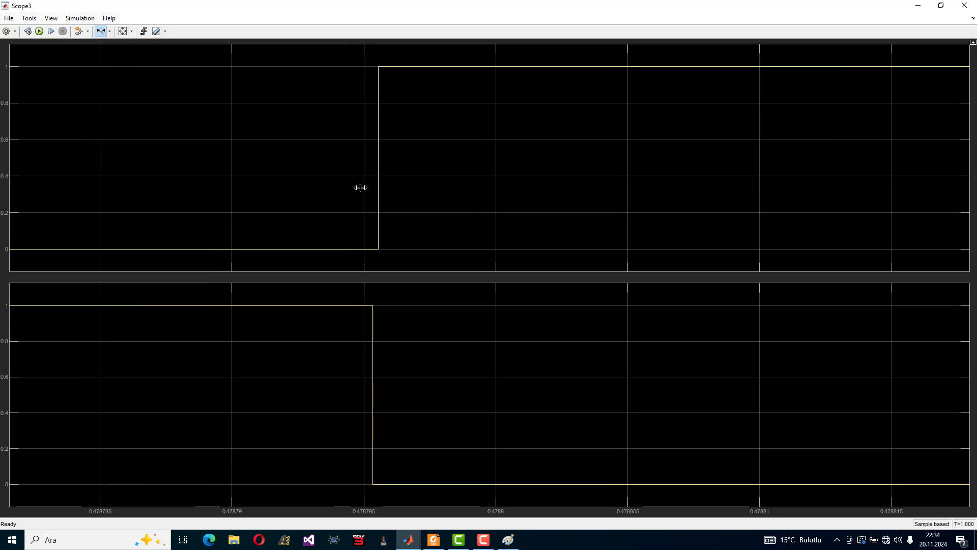
drag(271, 184, 457, 188)
drag(289, 179, 702, 190)
Measure the dead time between the falling edge of pwm1_n and the rising edge of pwm1 with the scope's cursors
click(156, 31)
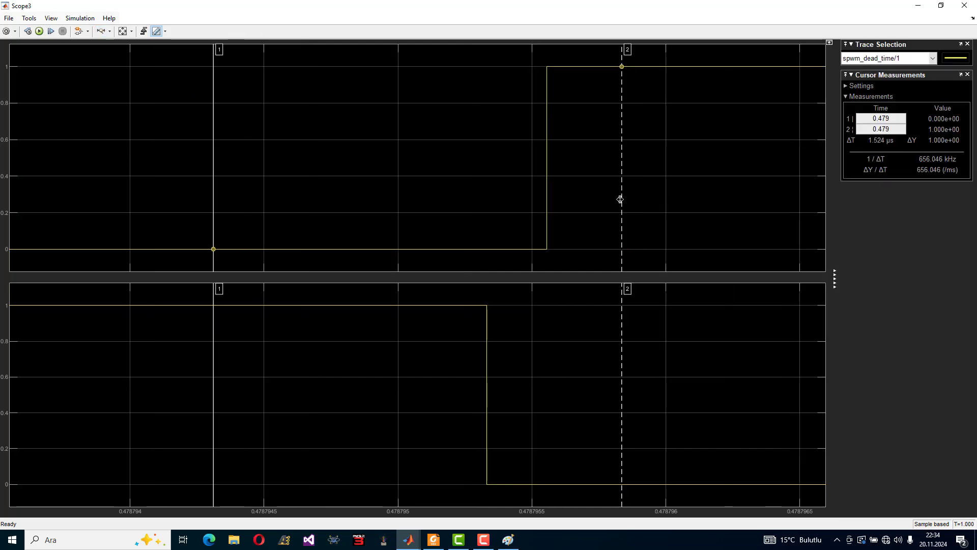
drag(622, 199, 547, 198)
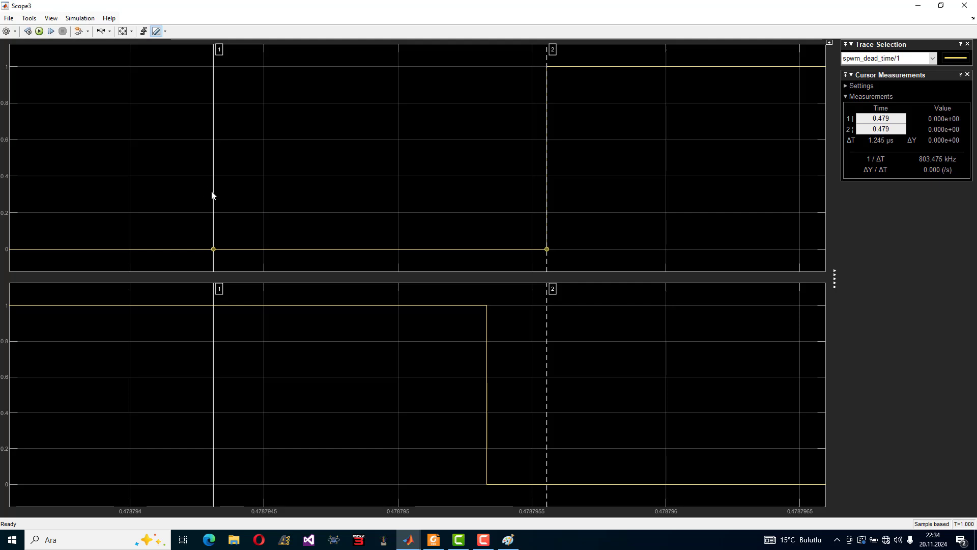
drag(213, 191, 487, 226)
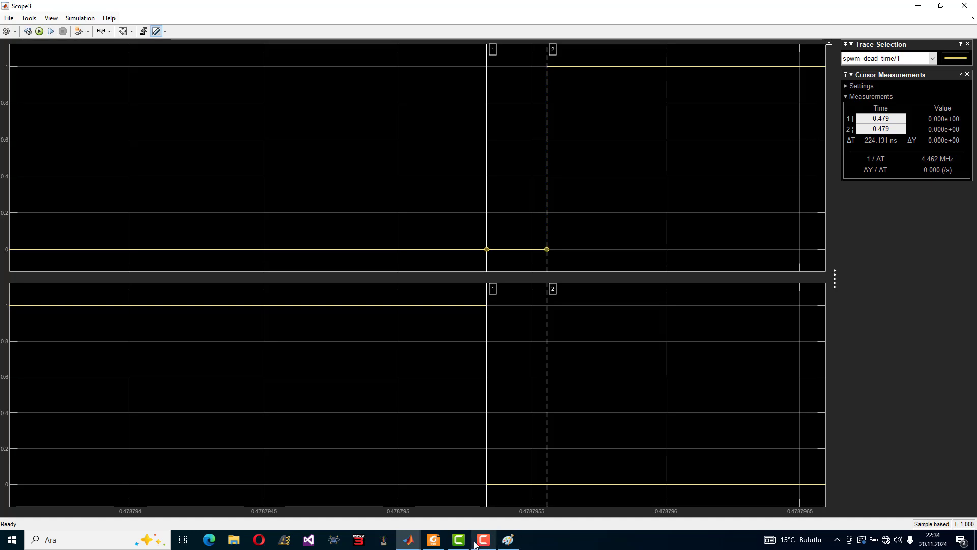
Check the turn-off delay time in the fgw40n65we datasheet in Foxit PDF Reader against the measured dead time, and close the scope
click(433, 540)
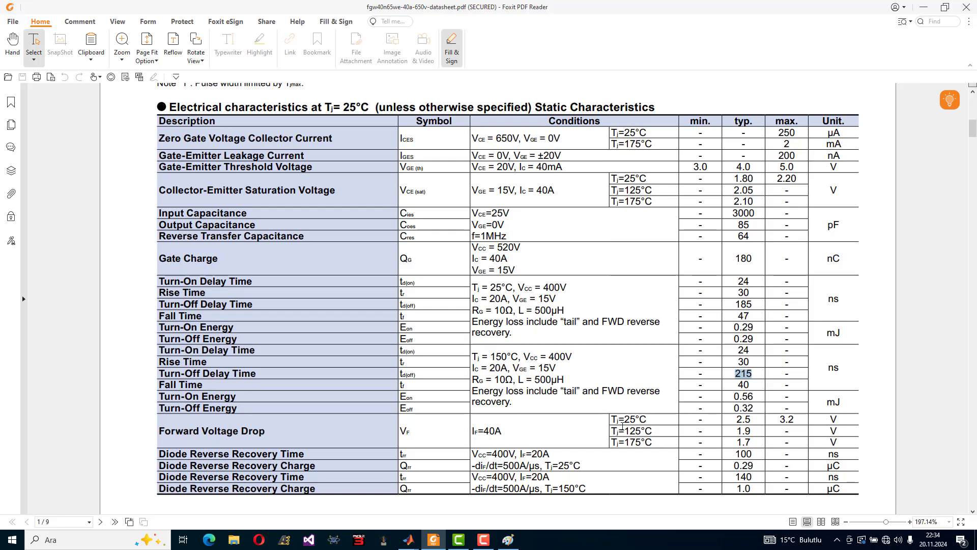
click(923, 7)
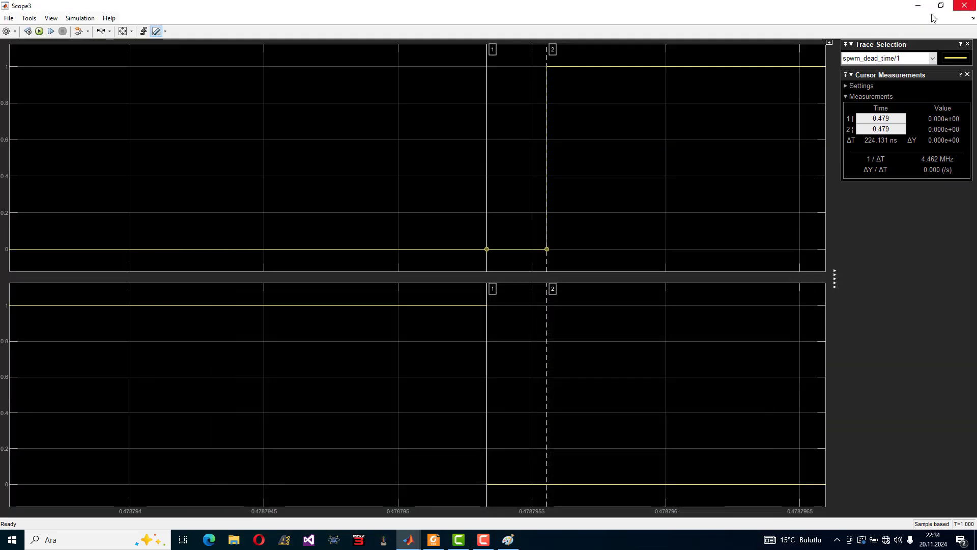
click(969, 6)
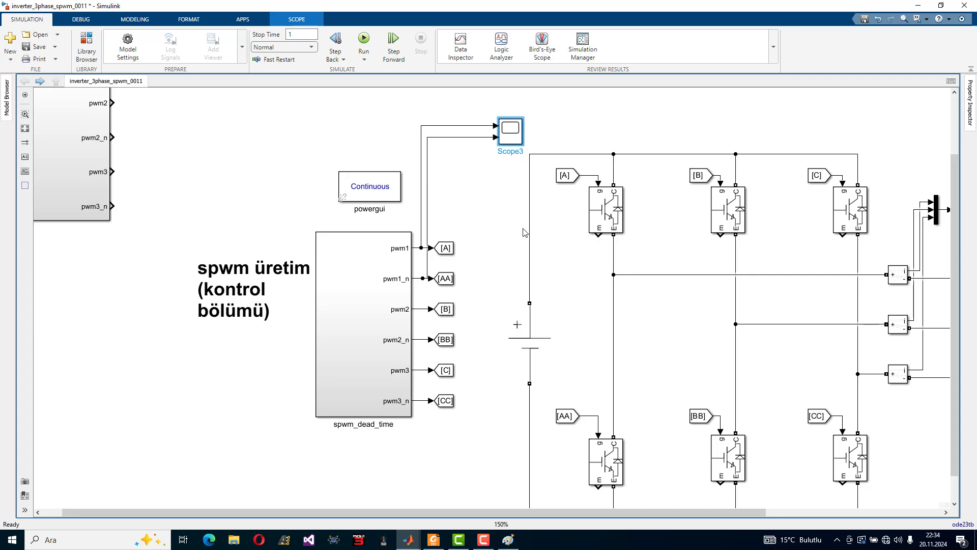
Shift the unconnected pwm subsystem to the right and place the "spwm üretim (kontrol bölümü)" label to its left
scroll(436, 271, down, 2)
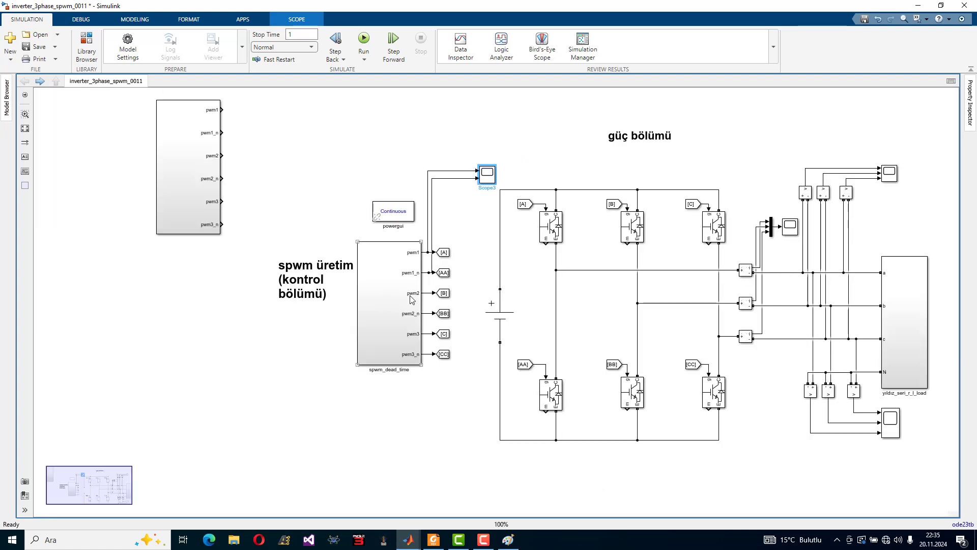
drag(173, 168, 234, 161)
click(389, 314)
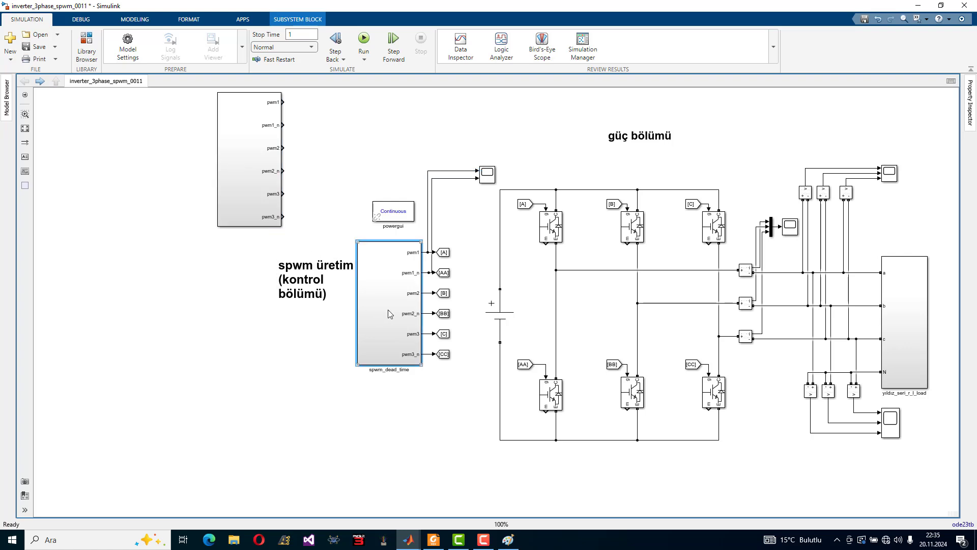
mouse_move(311, 284)
mouse_down()
mouse_move(262, 290)
mouse_move(123, 169)
mouse_move(106, 141)
mouse_up()
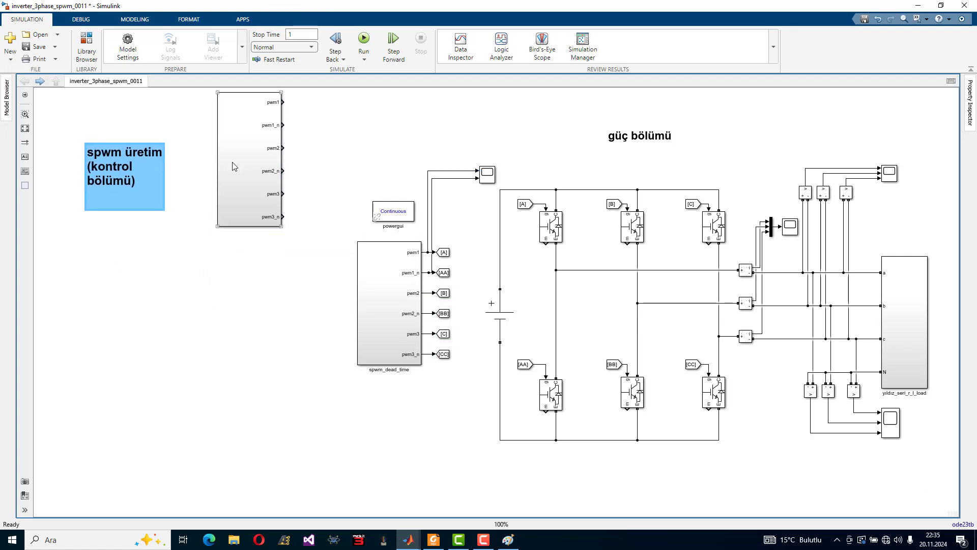
mouse_move(232, 161)
mouse_down()
mouse_move(276, 182)
mouse_move(250, 169)
mouse_up()
click(359, 317)
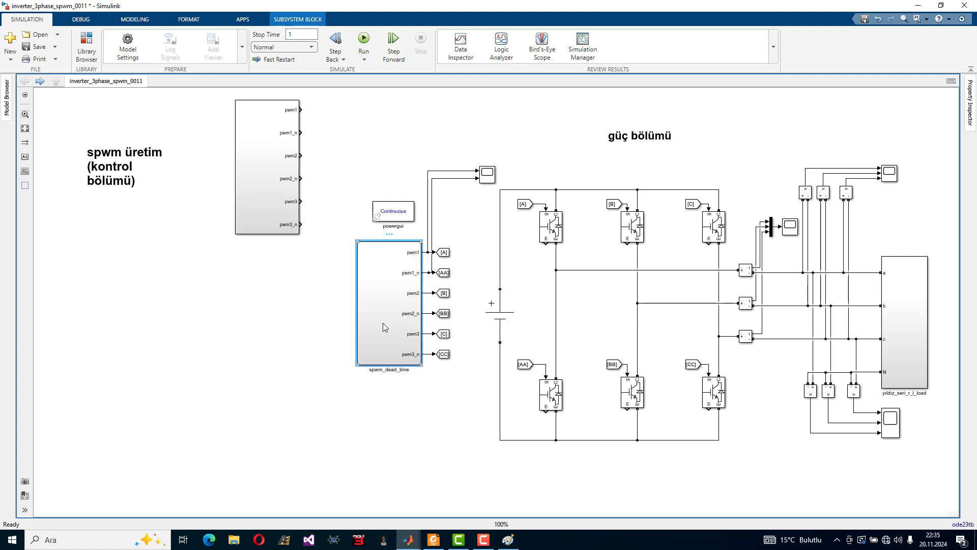